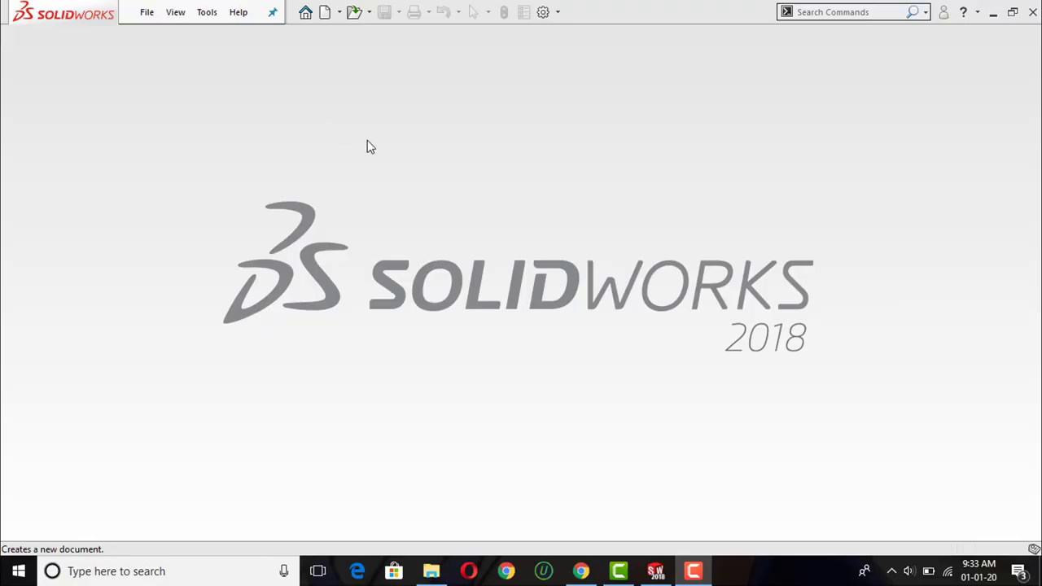
- Start a new Part document and open Sketch1 on its Front Plane
{"action": "left_click", "coordinate": [326, 15]}
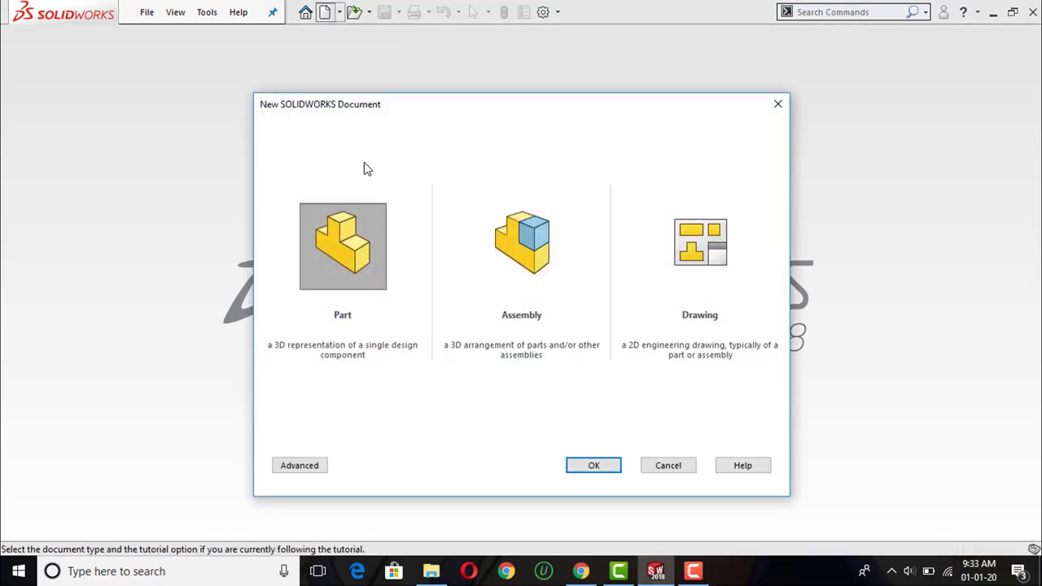
{"action": "left_click", "coordinate": [597, 465]}
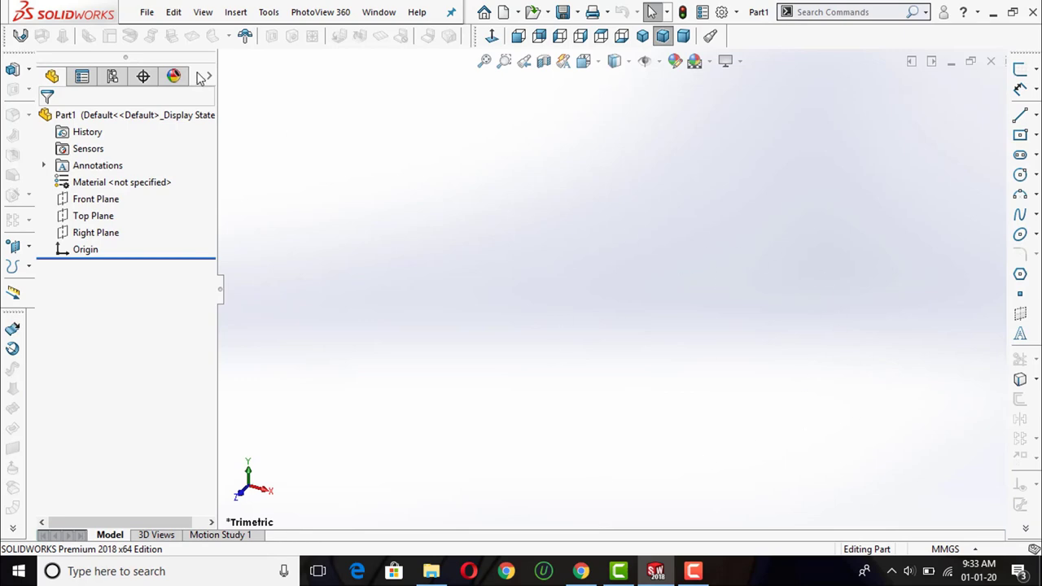
{"action": "left_click", "coordinate": [1020, 70]}
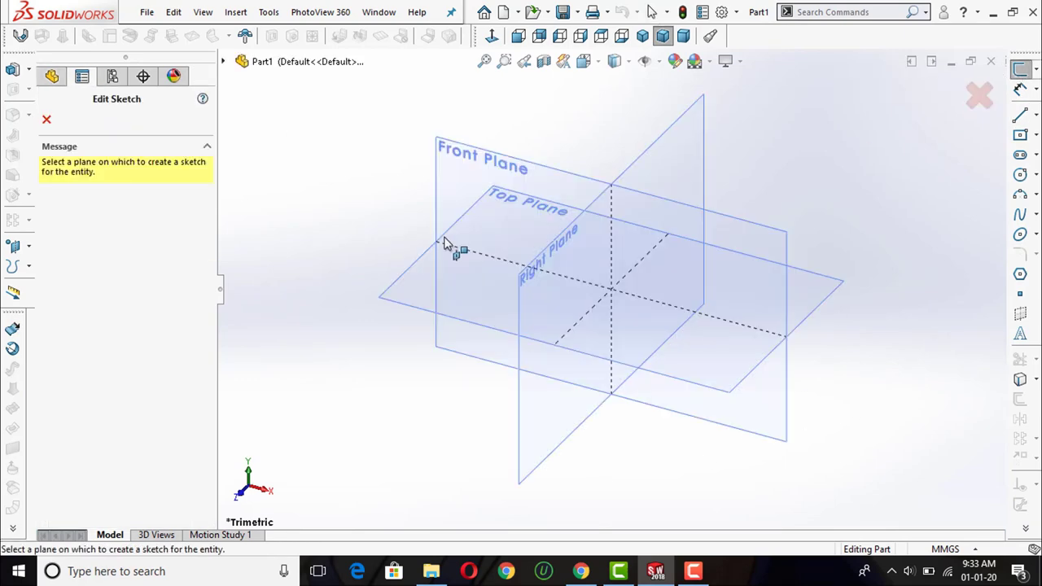
{"action": "left_click", "coordinate": [721, 234]}
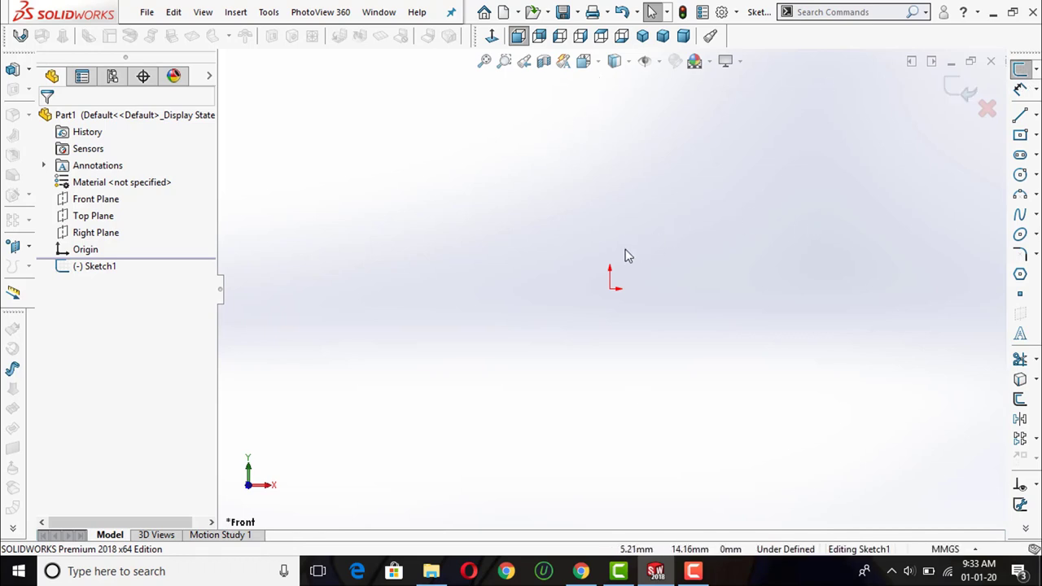
- Draw an infinite vertical centerline through the origin
{"action": "middle_click_drag", "start_coordinate": [659, 171], "coordinate": [632, 236], "text": "ctrl"}
{"action": "left_click", "coordinate": [1037, 115]}
{"action": "left_click", "coordinate": [961, 133]}
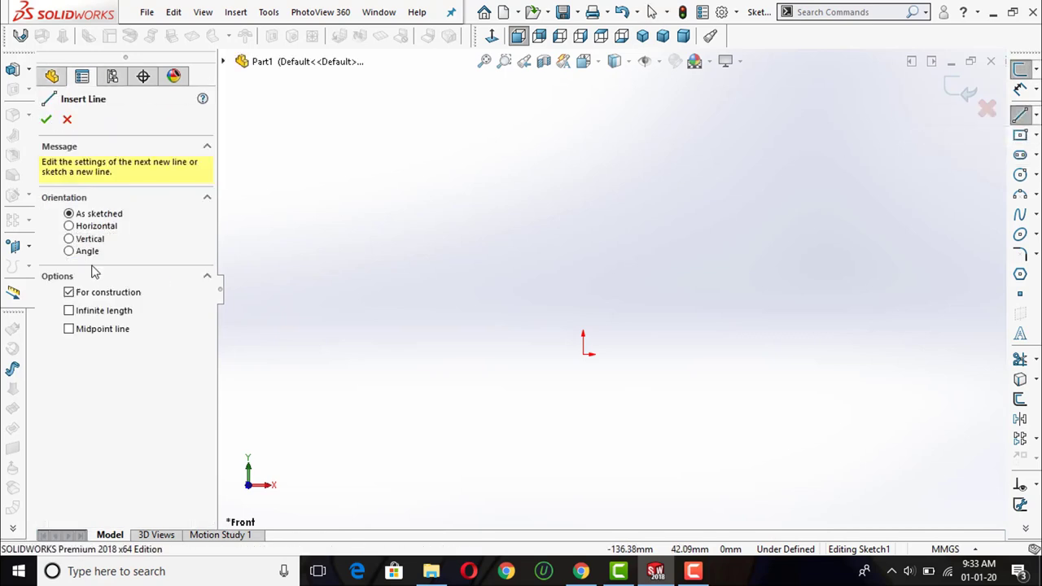
{"action": "left_click", "coordinate": [68, 311]}
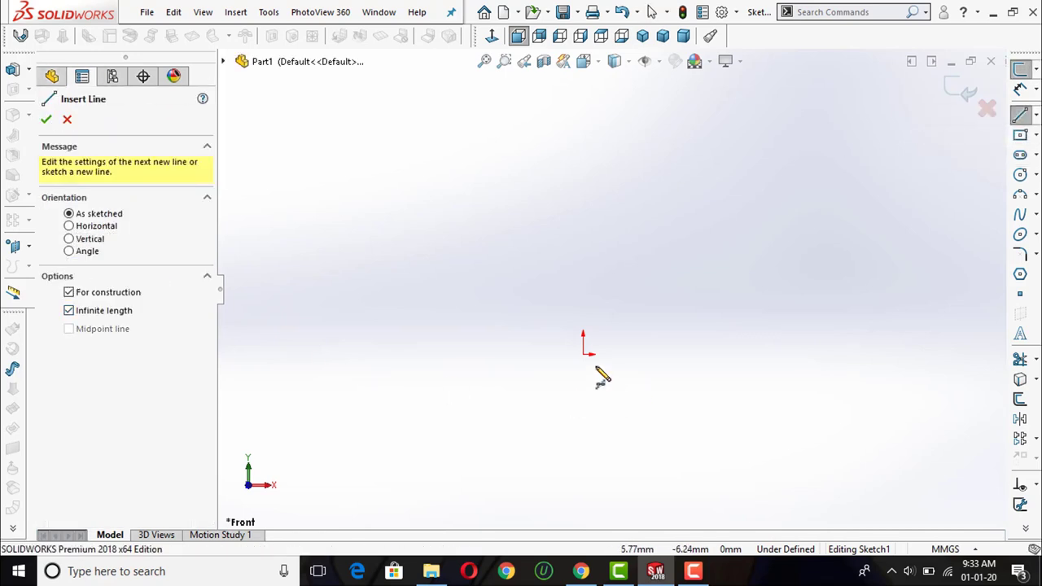
{"action": "left_click", "coordinate": [583, 354]}
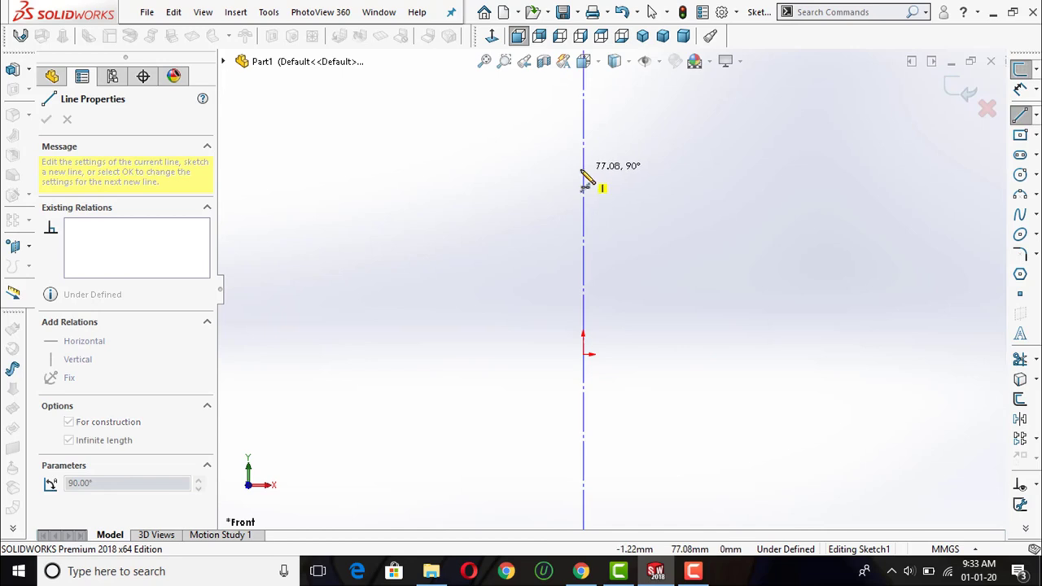
{"action": "left_click", "coordinate": [542, 200]}
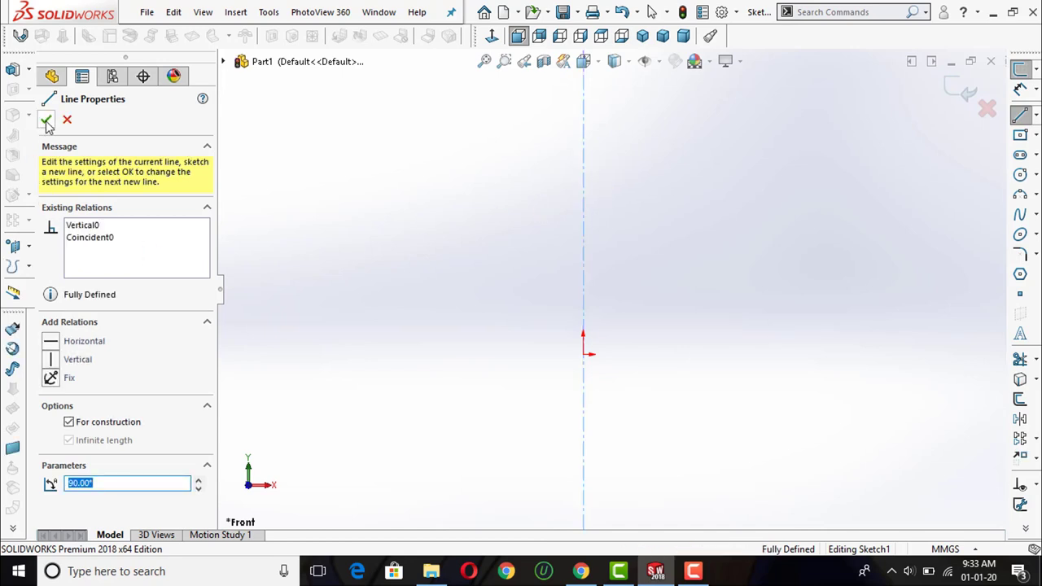
{"action": "left_click", "coordinate": [47, 121]}
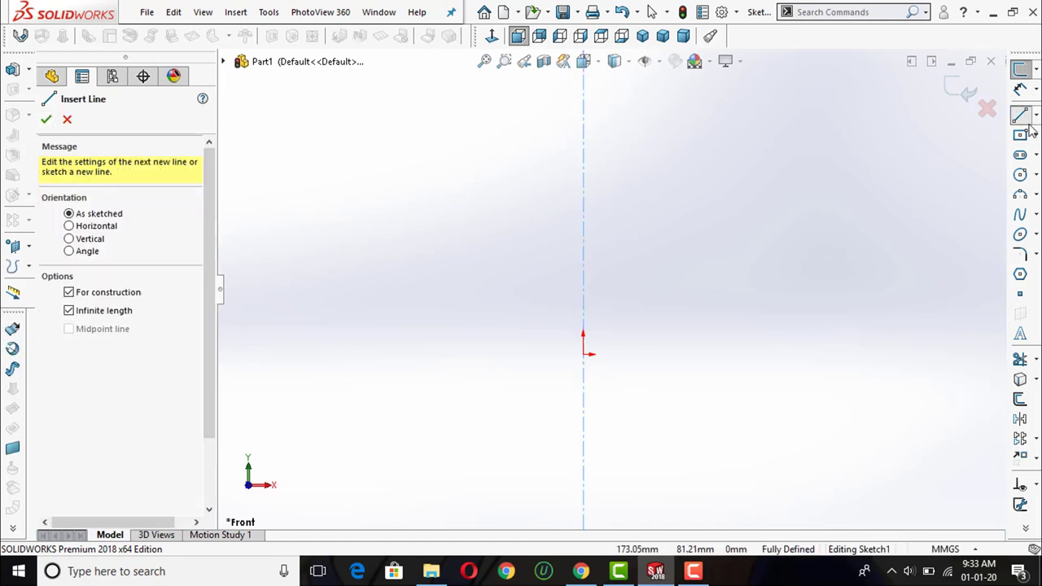
{"action": "left_click", "coordinate": [49, 122]}
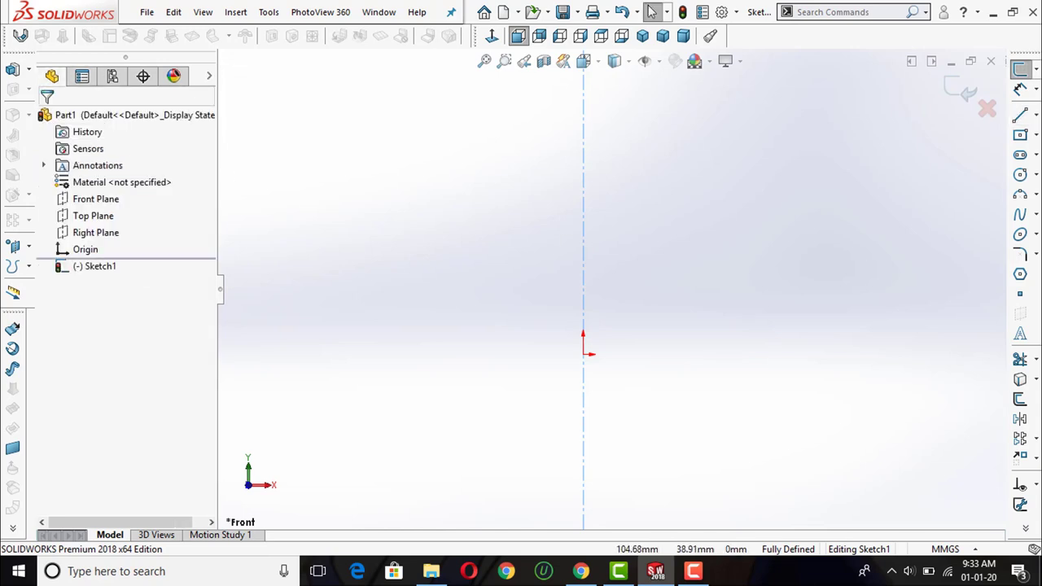
- Draw the inner vertical edge, a short top edge and a leftward bottom edge as lines
{"action": "left_click", "coordinate": [1020, 115]}
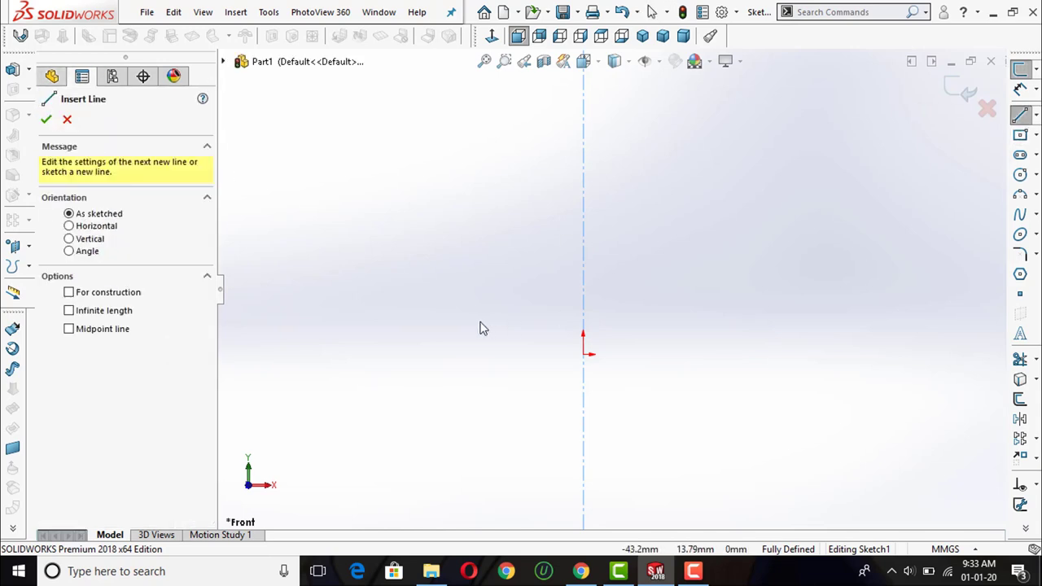
{"action": "left_click", "coordinate": [583, 356]}
{"action": "left_click", "coordinate": [583, 161]}
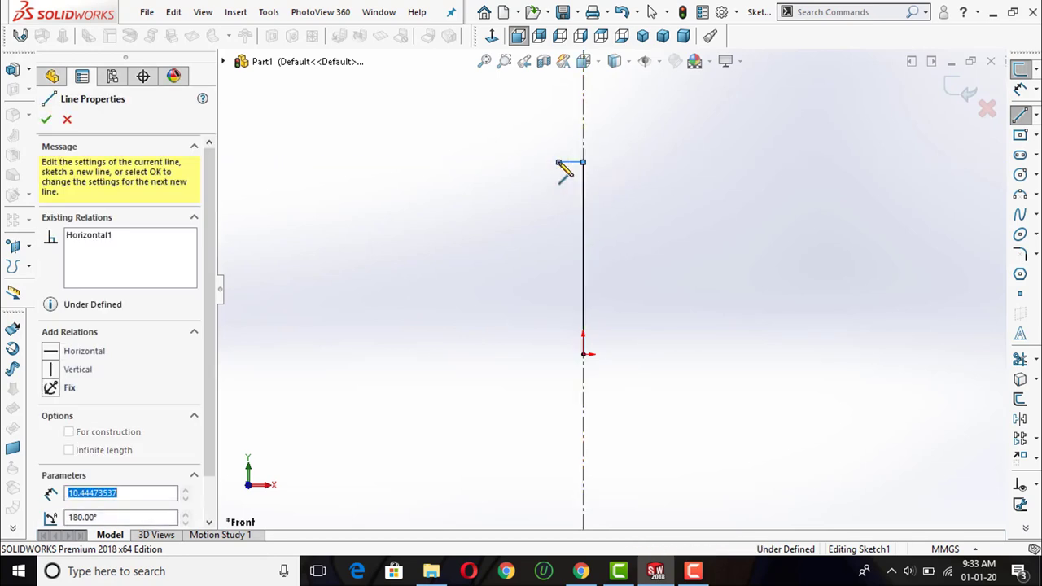
{"action": "left_click", "coordinate": [559, 162]}
{"action": "key", "text": "Escape"}
{"action": "scroll", "coordinate": [623, 318], "scroll_direction": "down", "scroll_amount": 2}
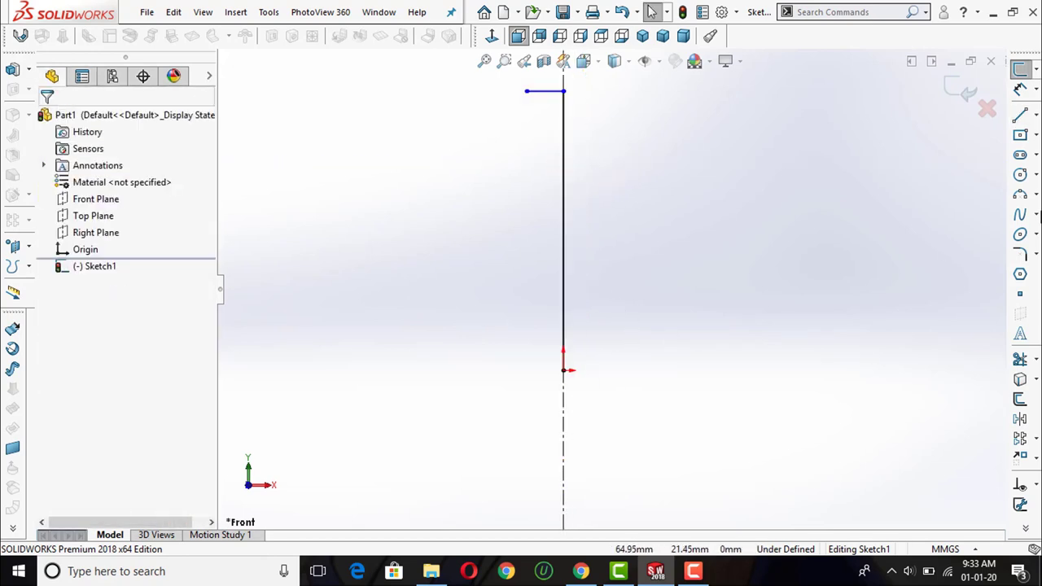
{"action": "left_click", "coordinate": [1028, 116]}
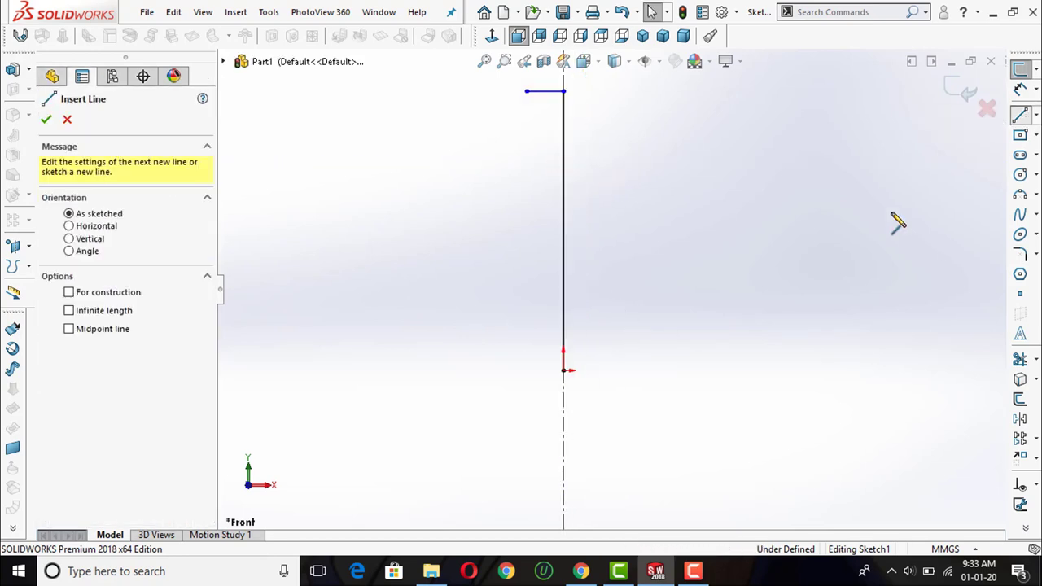
{"action": "left_click", "coordinate": [564, 370]}
{"action": "left_click", "coordinate": [476, 370]}
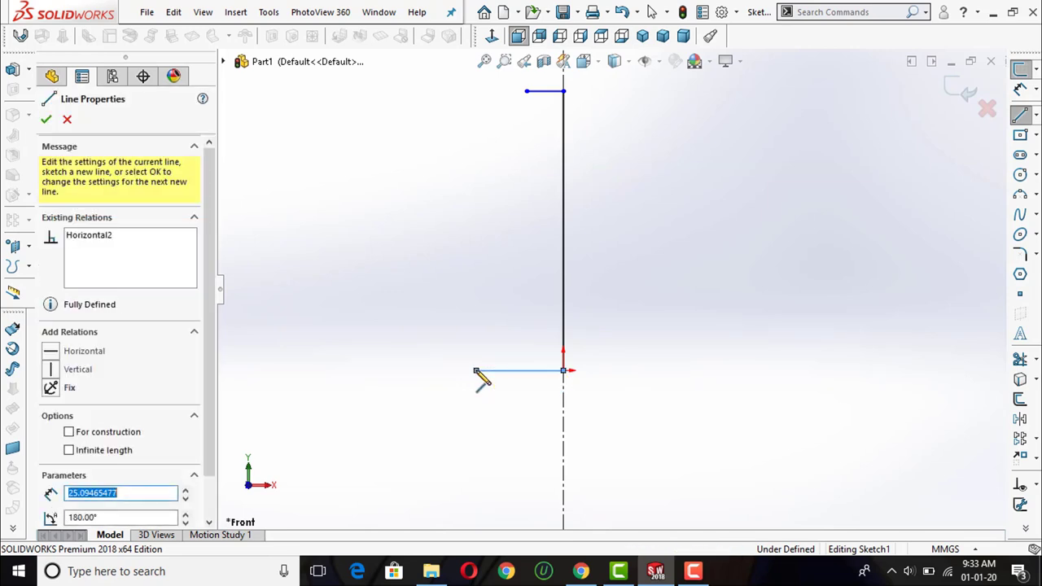
{"action": "key", "text": "Escape"}
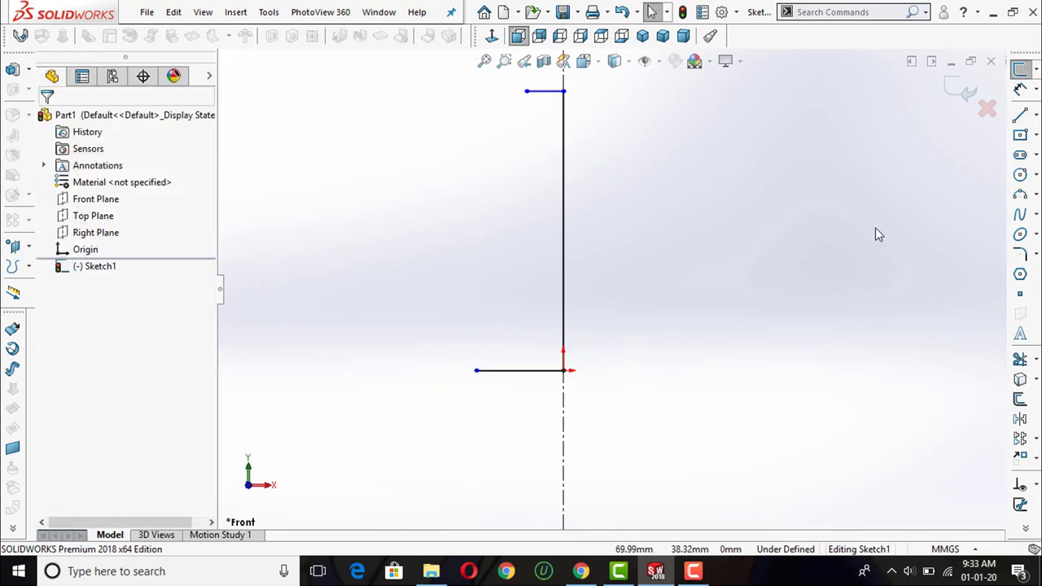
- Join the top and bottom edge ends with a spline to close the profile
{"action": "left_click", "coordinate": [1022, 216]}
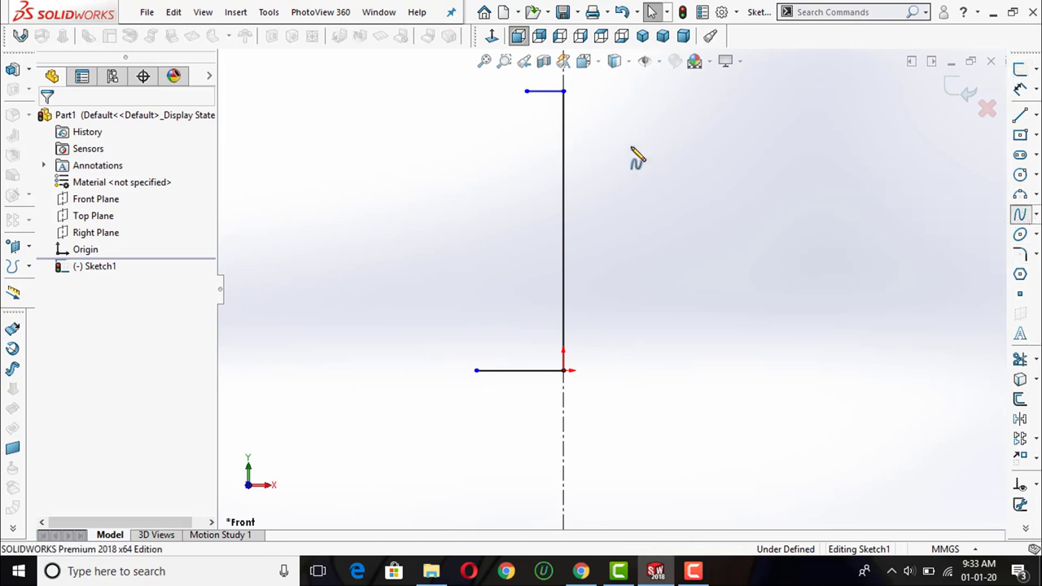
{"action": "left_click", "coordinate": [526, 90]}
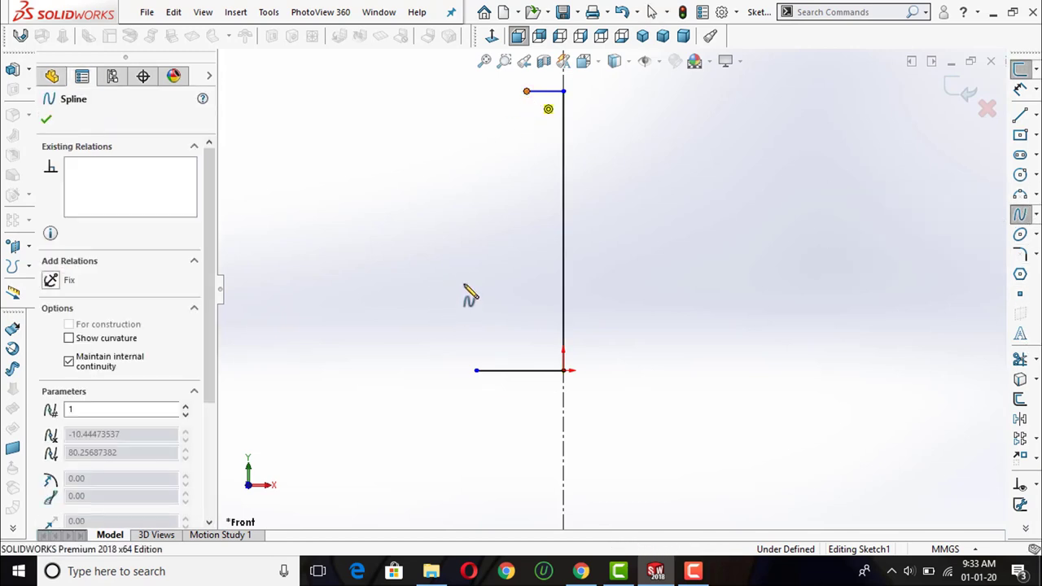
{"action": "left_click", "coordinate": [476, 371]}
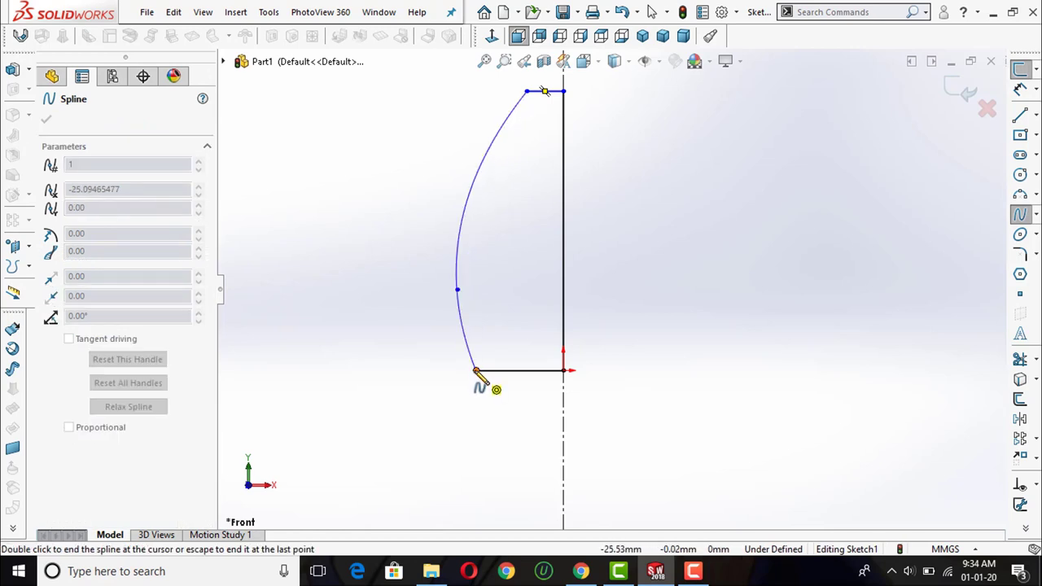
{"action": "key", "text": "Escape"}
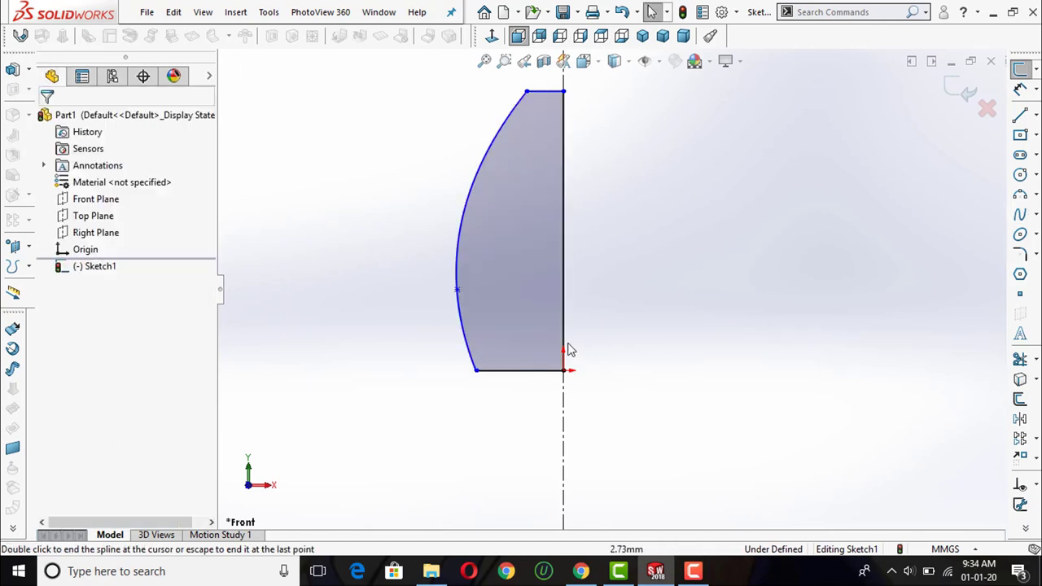
{"action": "scroll", "coordinate": [648, 247], "scroll_direction": "up", "scroll_amount": 2}
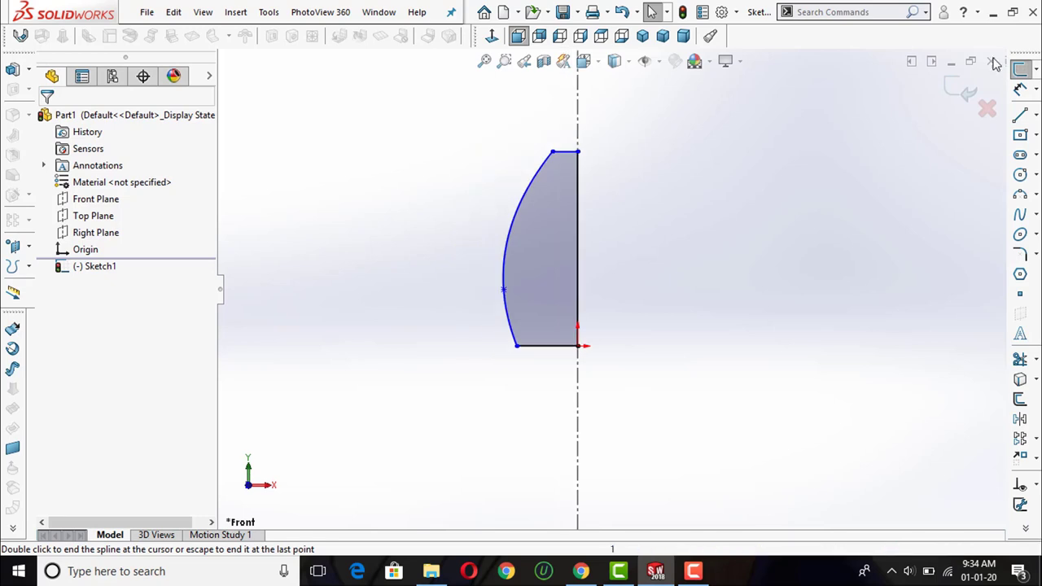
- Dimension the top edge 20 mm and the bottom edge 30 mm wide
{"action": "left_click", "coordinate": [1022, 91]}
{"action": "scroll", "coordinate": [583, 135], "scroll_direction": "down", "scroll_amount": 2}
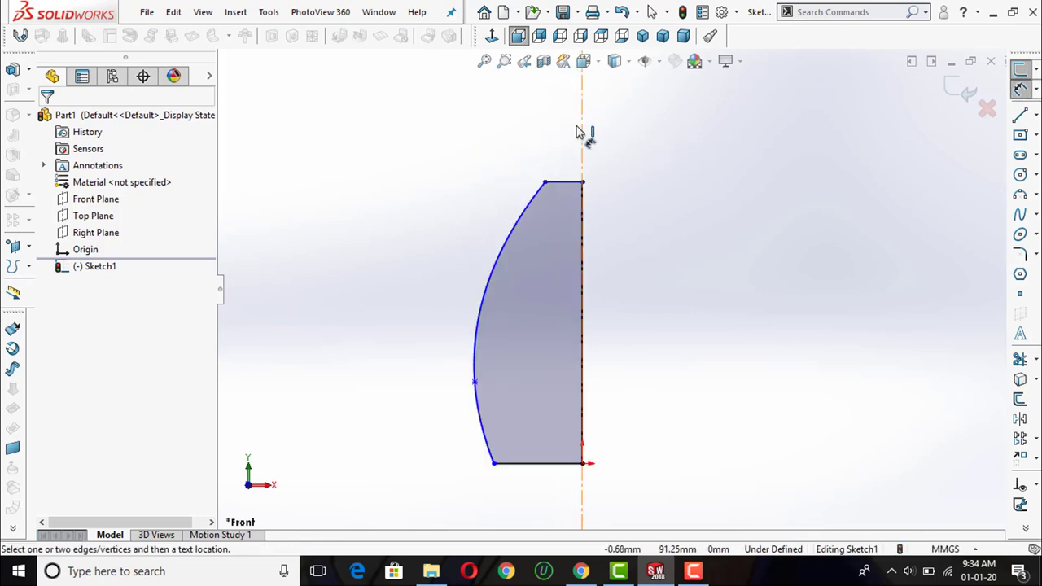
{"action": "left_click", "coordinate": [562, 183]}
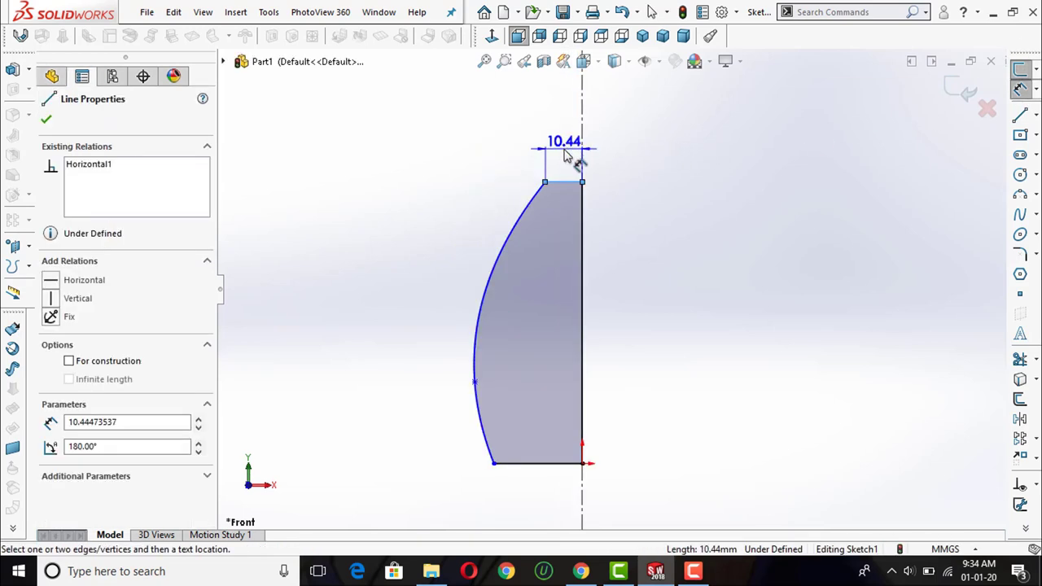
{"action": "left_click", "coordinate": [563, 161]}
{"action": "type", "text": "20"}
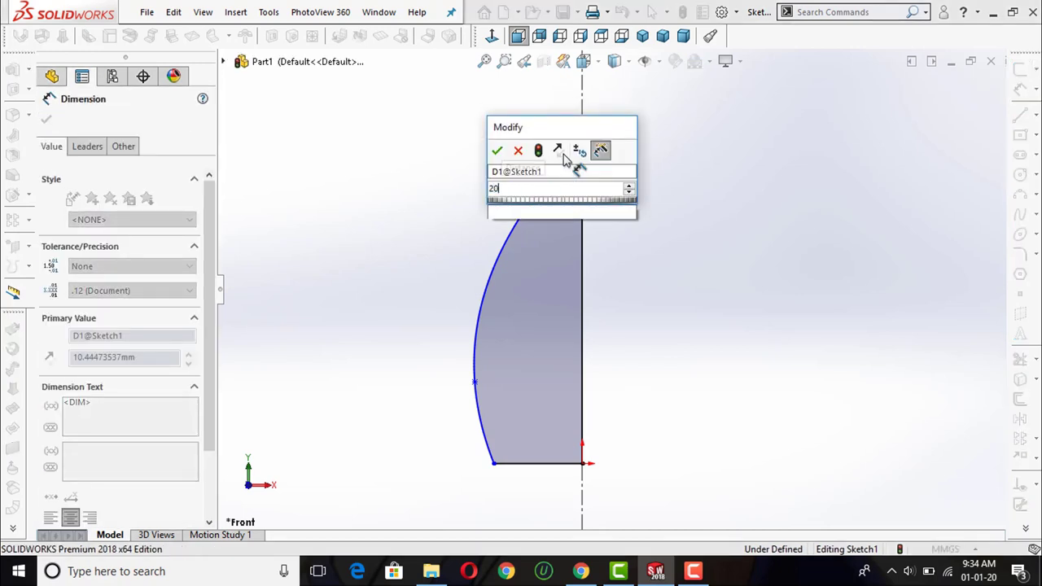
{"action": "key", "text": "Return"}
{"action": "left_click", "coordinate": [666, 196]}
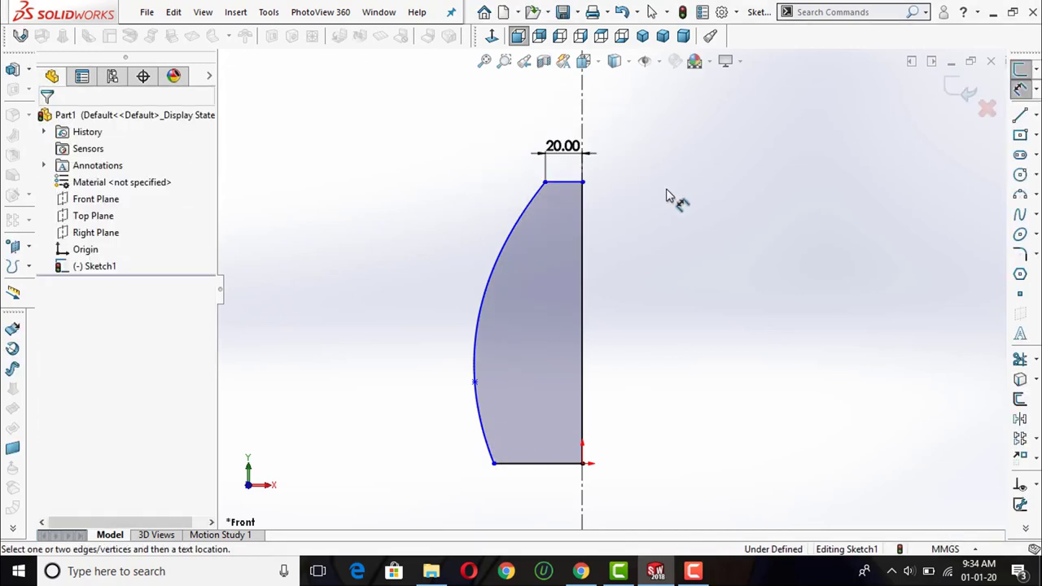
{"action": "scroll", "coordinate": [624, 303], "scroll_direction": "up", "scroll_amount": 2}
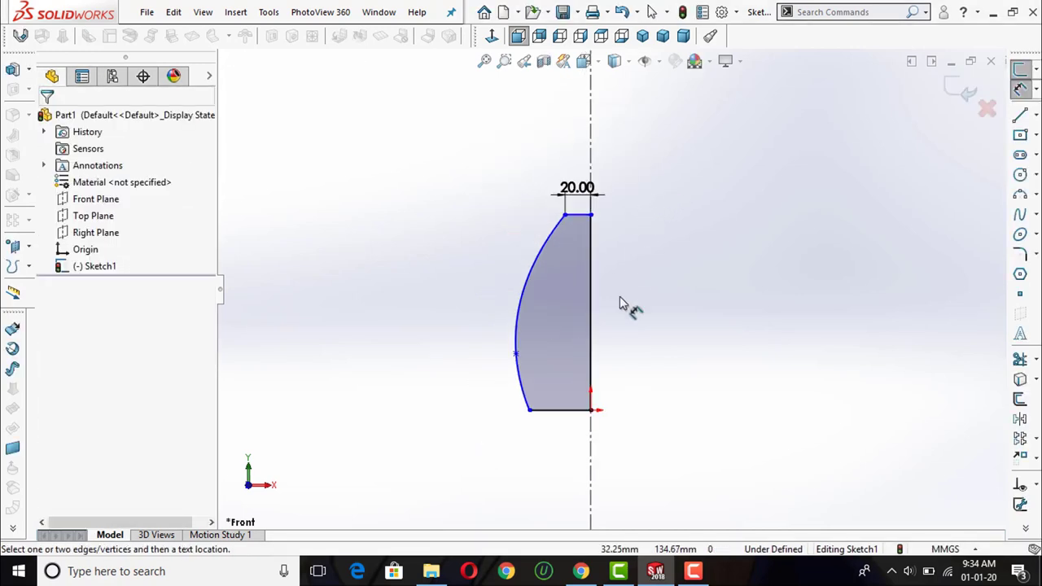
{"action": "left_click", "coordinate": [559, 424]}
{"action": "left_click", "coordinate": [566, 454]}
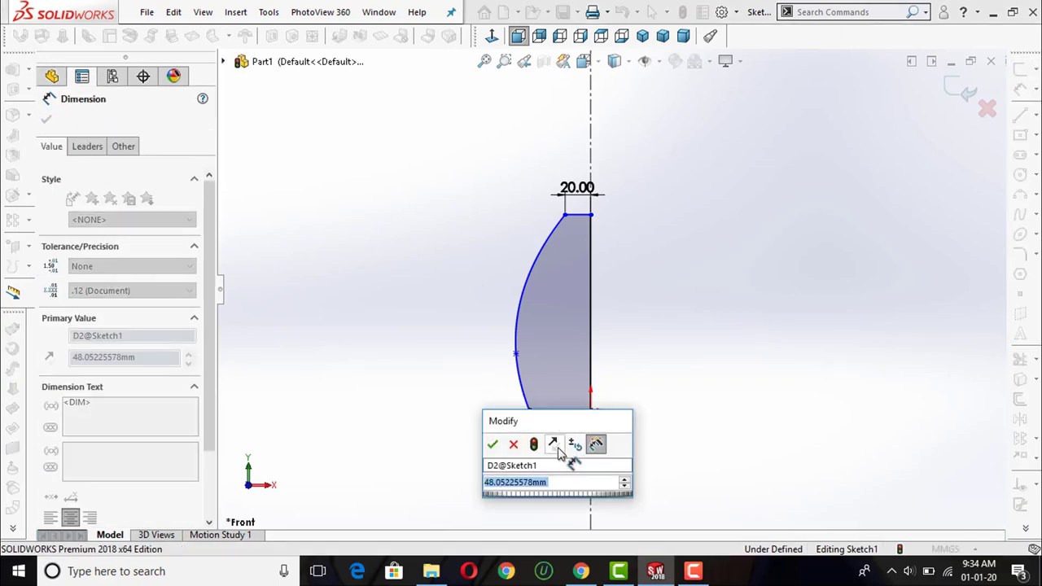
{"action": "type", "text": "30"}
{"action": "key", "text": "Return"}
{"action": "left_click", "coordinate": [639, 393]}
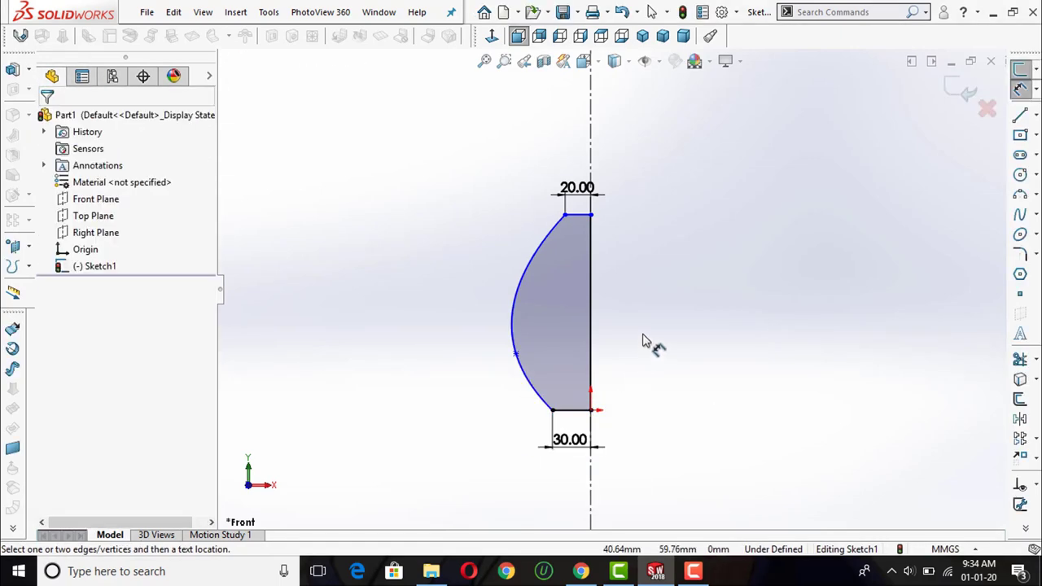
- Dimension the profile's overall height to 200 mm
{"action": "scroll", "coordinate": [643, 342], "scroll_direction": "down", "scroll_amount": 2}
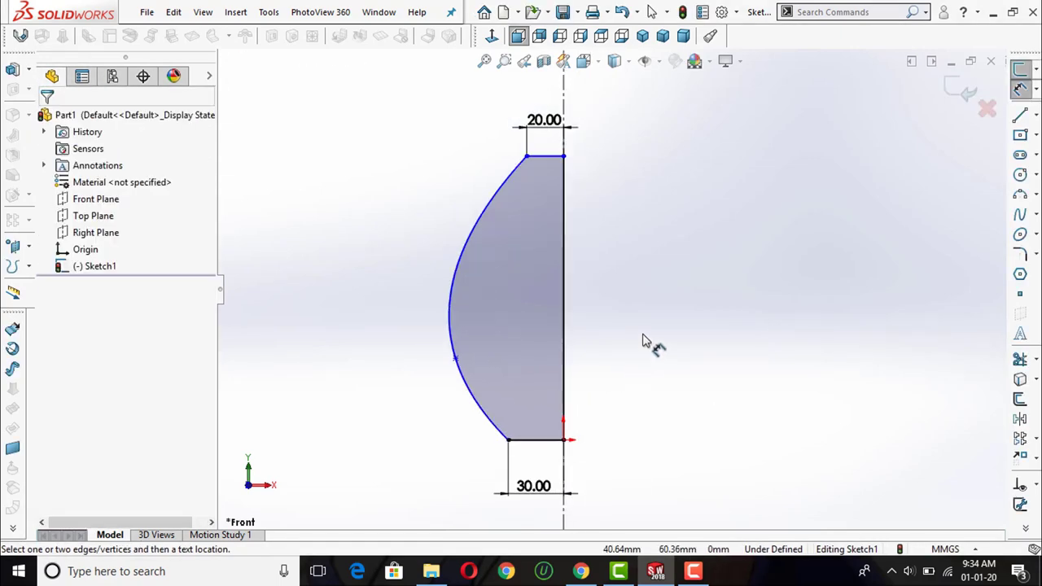
{"action": "left_click", "coordinate": [565, 315]}
{"action": "left_click", "coordinate": [674, 303]}
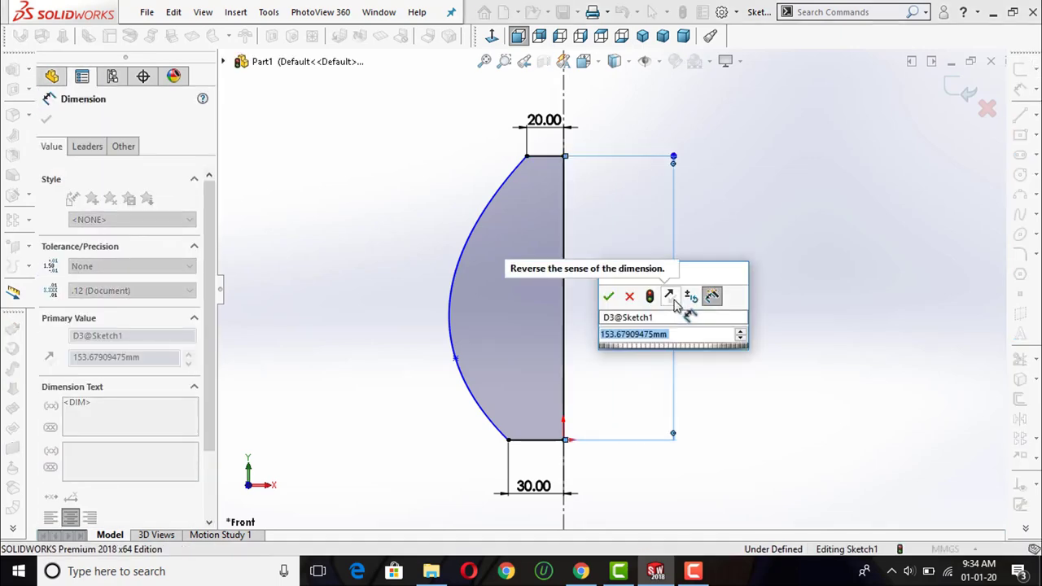
{"action": "type", "text": "200"}
{"action": "key", "text": "Return"}
{"action": "left_click", "coordinate": [720, 277]}
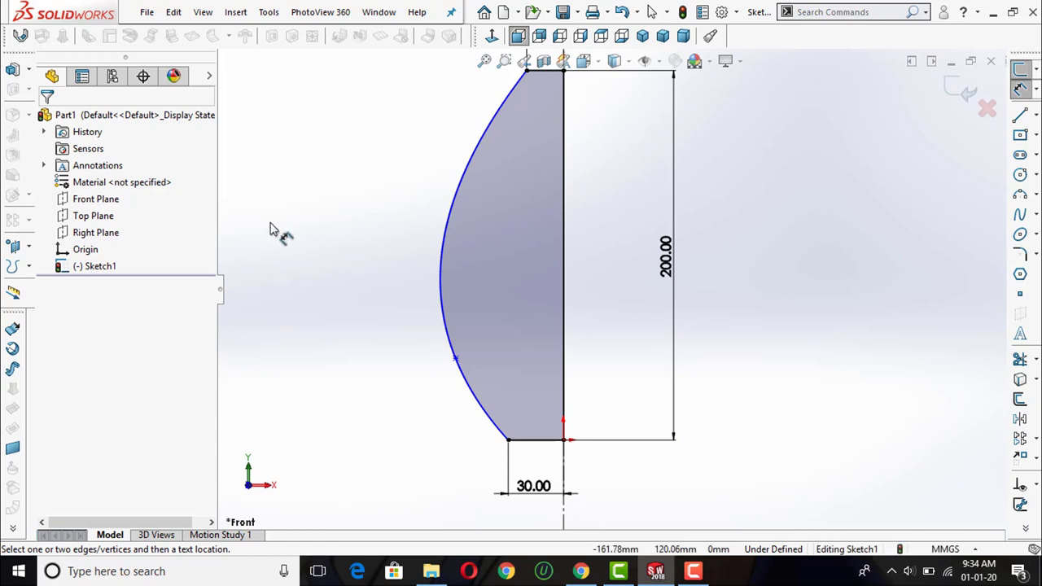
- Locate the spline point 30 mm above the base and 40 mm from the axis
{"action": "left_click", "coordinate": [457, 361]}
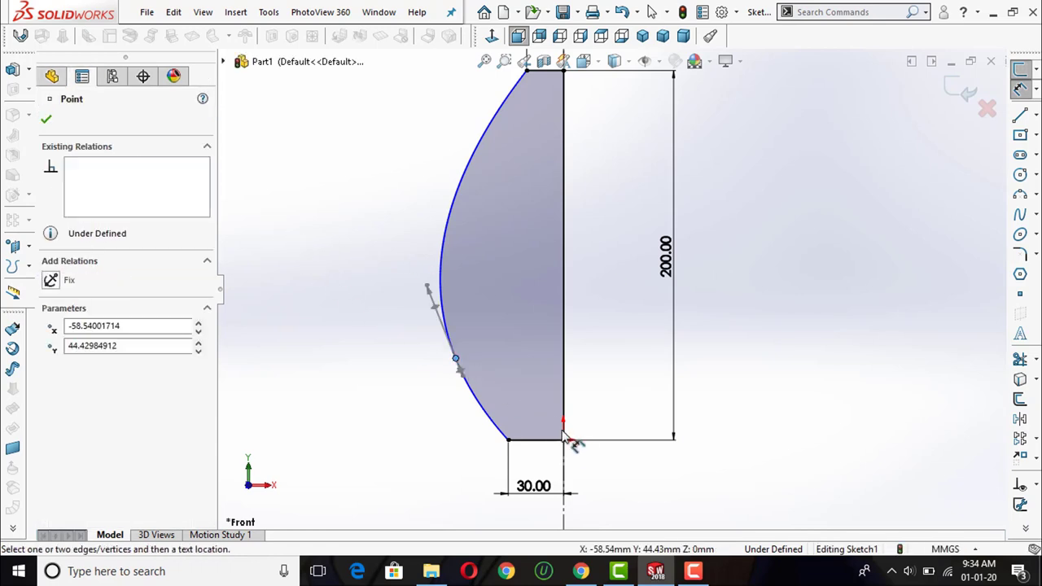
{"action": "left_click", "coordinate": [565, 442]}
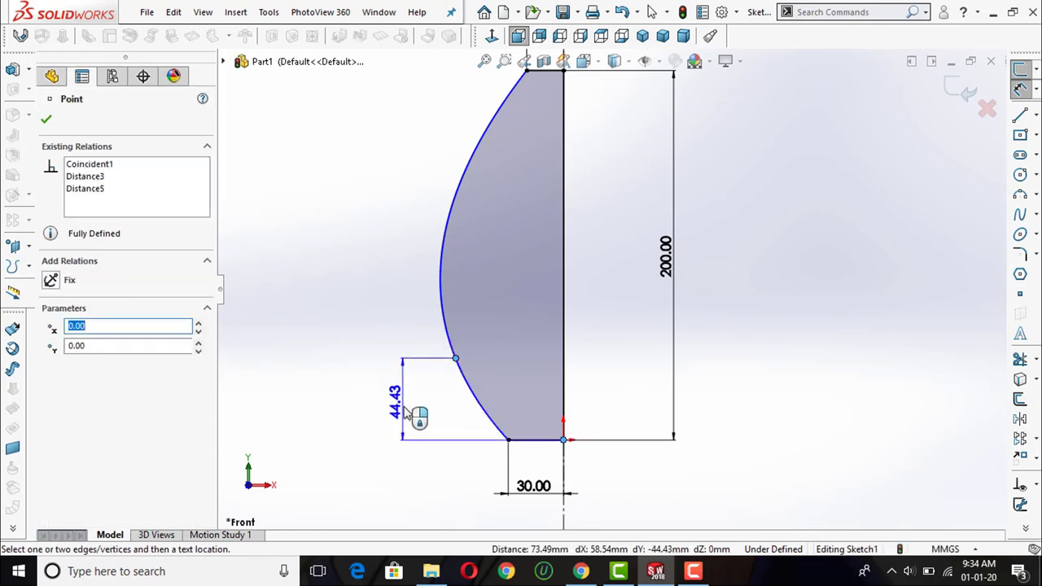
{"action": "left_click", "coordinate": [417, 415]}
{"action": "type", "text": "30"}
{"action": "key", "text": "Return"}
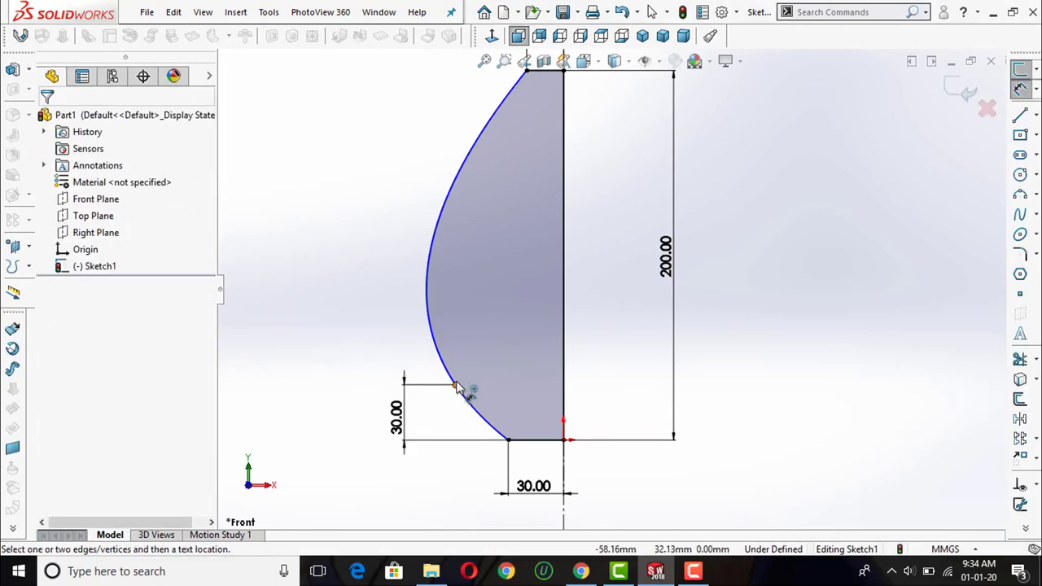
{"action": "left_click", "coordinate": [459, 386]}
{"action": "left_click", "coordinate": [567, 356]}
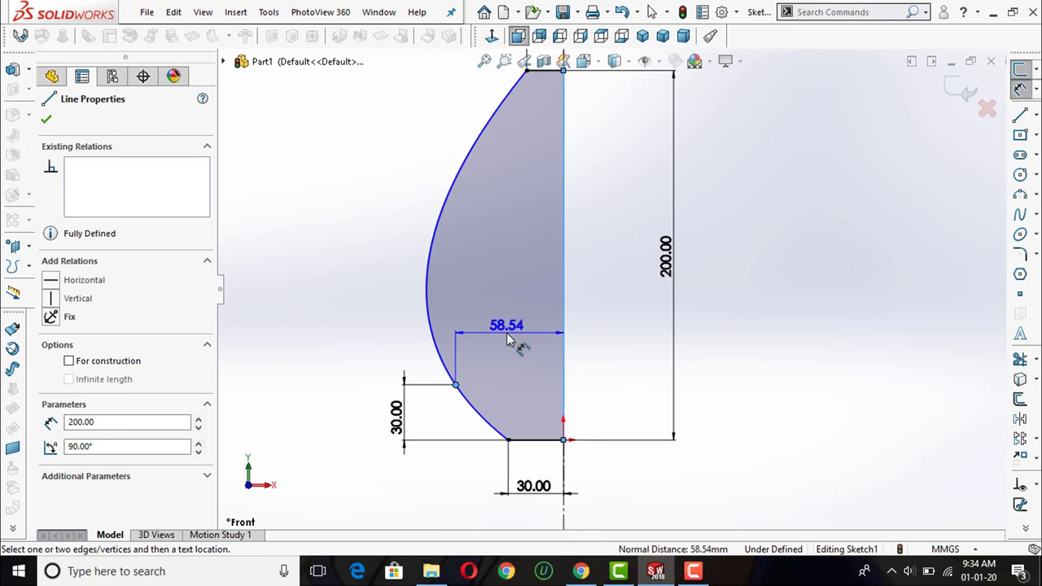
{"action": "left_click", "coordinate": [518, 342]}
{"action": "type", "text": "40"}
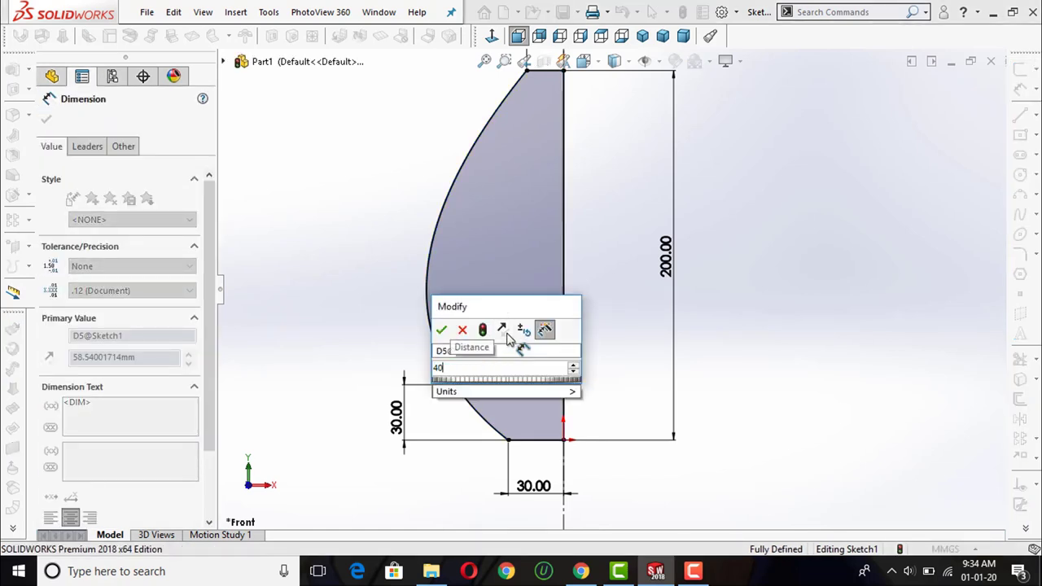
{"action": "key", "text": "Return"}
{"action": "key", "text": "Escape"}
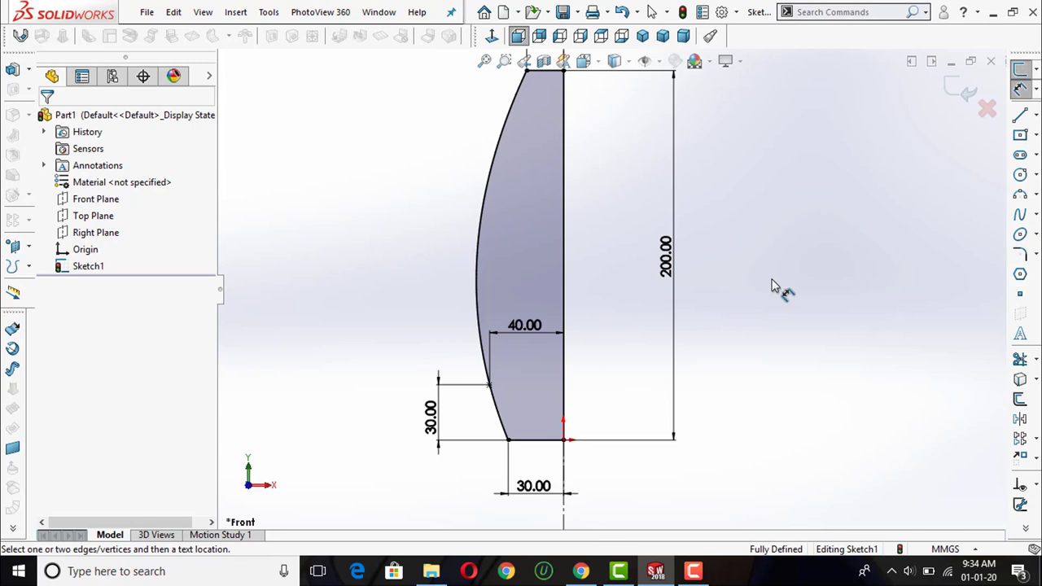
{"action": "key", "text": "f"}
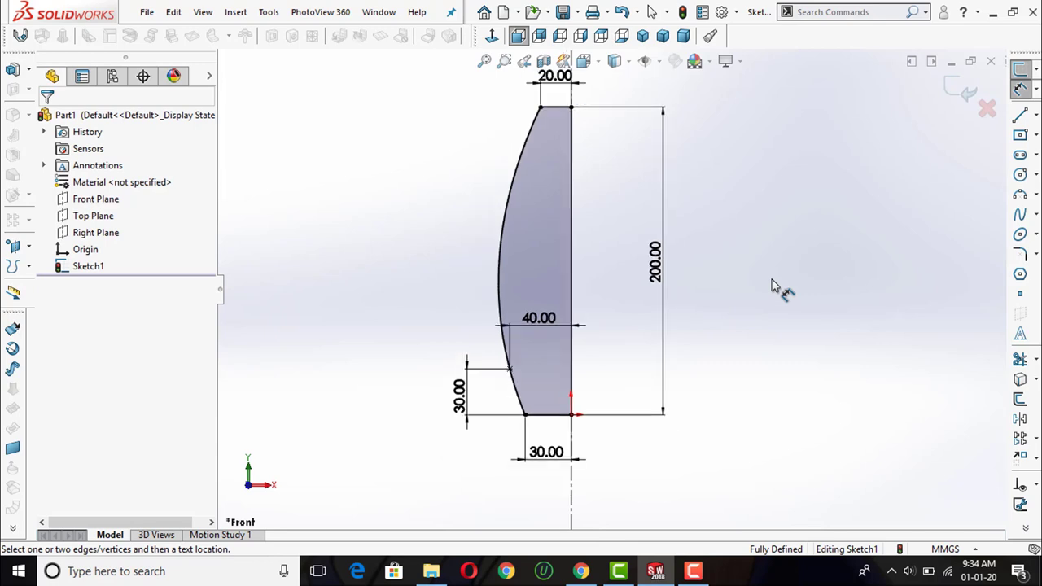
- Exit the sketch and revolve the profile 360° about the centerline into a solid vase
{"action": "left_click", "coordinate": [961, 95]}
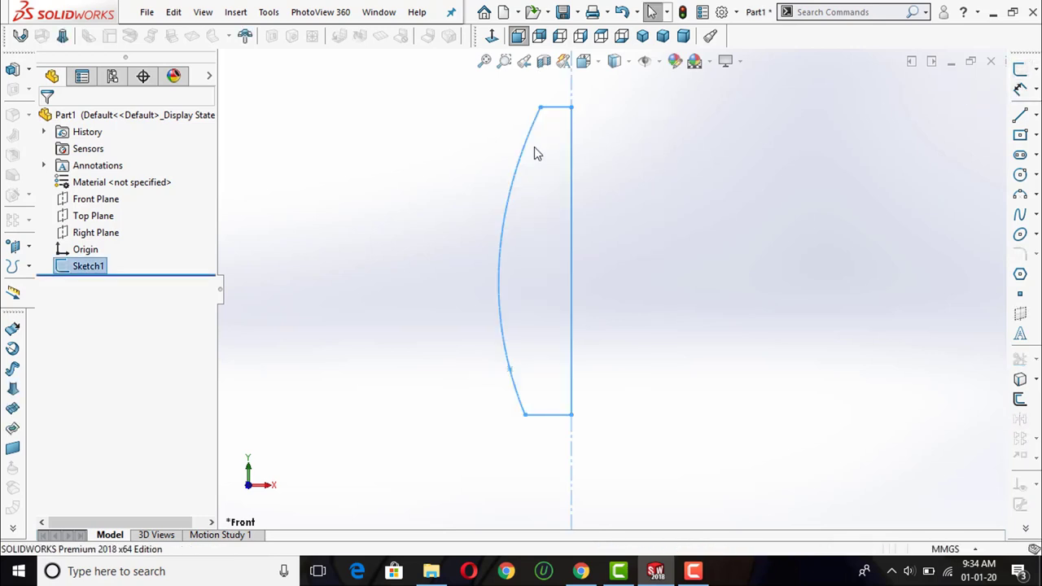
{"action": "left_click", "coordinate": [29, 71]}
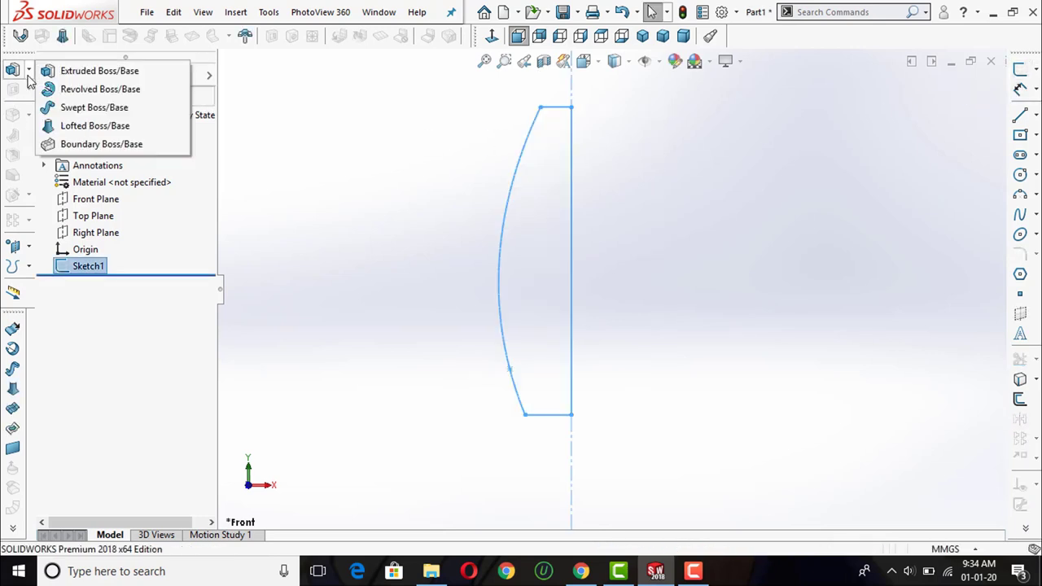
{"action": "left_click", "coordinate": [70, 90]}
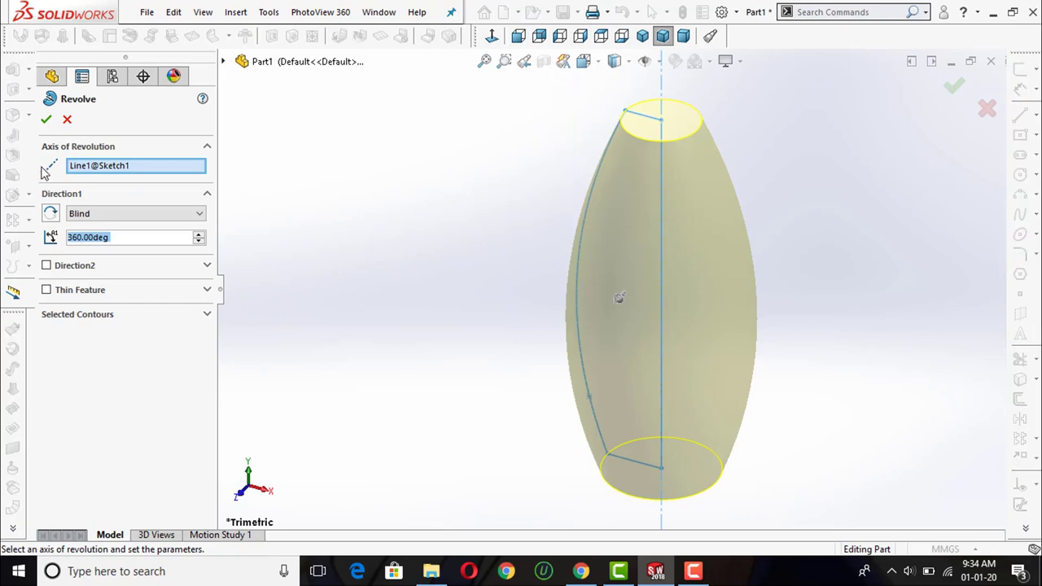
{"action": "left_click", "coordinate": [46, 119]}
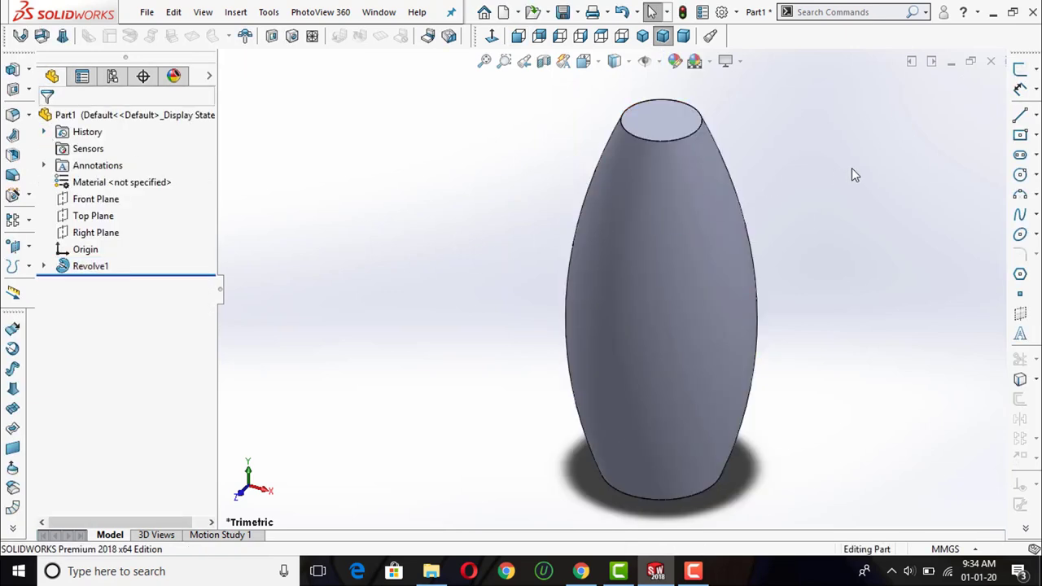
{"action": "left_click", "coordinate": [1019, 72]}
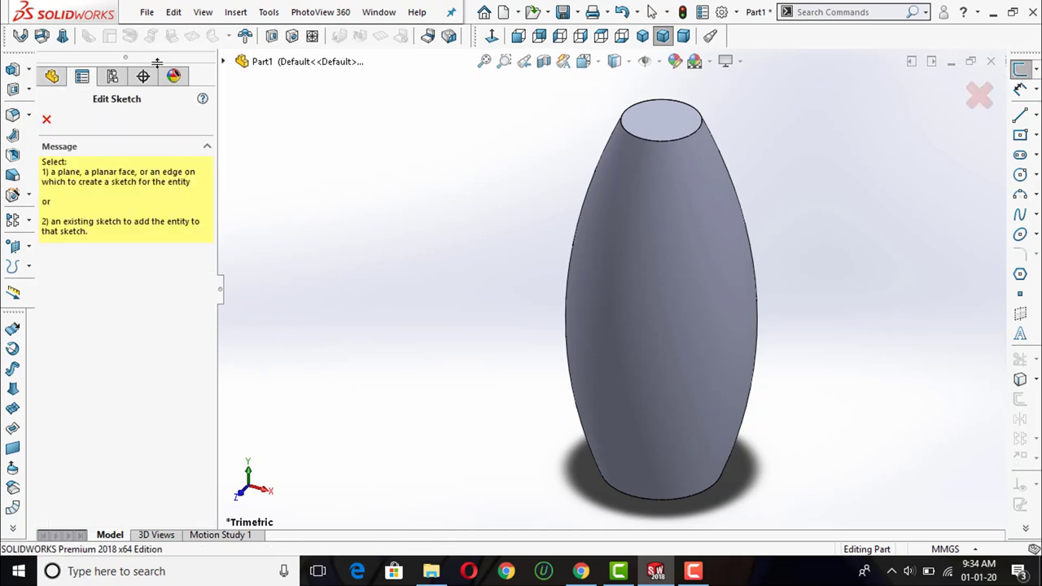
- Start Sketch3 on the vase's flat top face, discarding the accidental empty sketch
{"action": "left_click", "coordinate": [224, 64]}
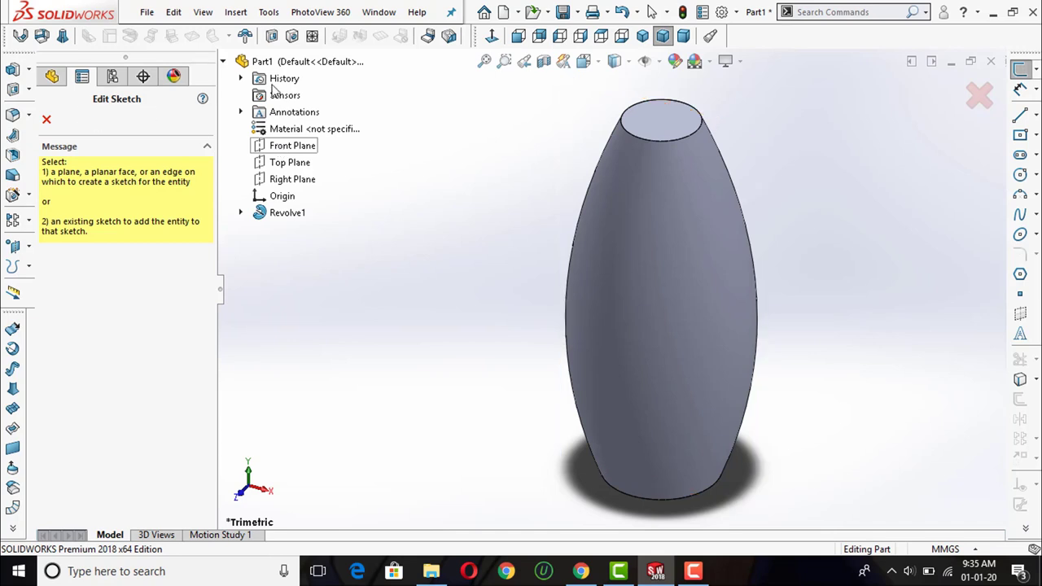
{"action": "left_click", "coordinate": [661, 120]}
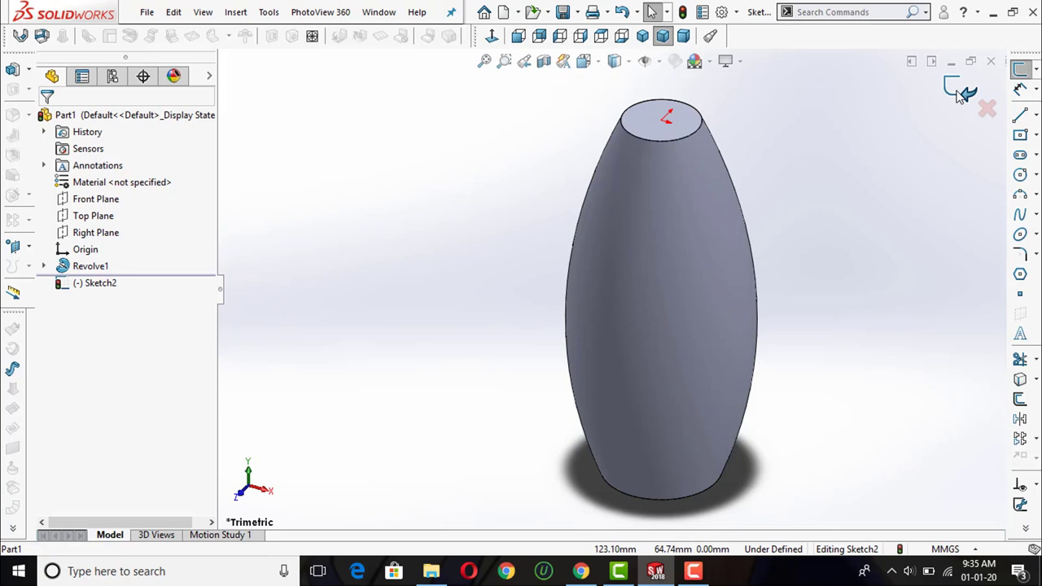
{"action": "left_click", "coordinate": [961, 94]}
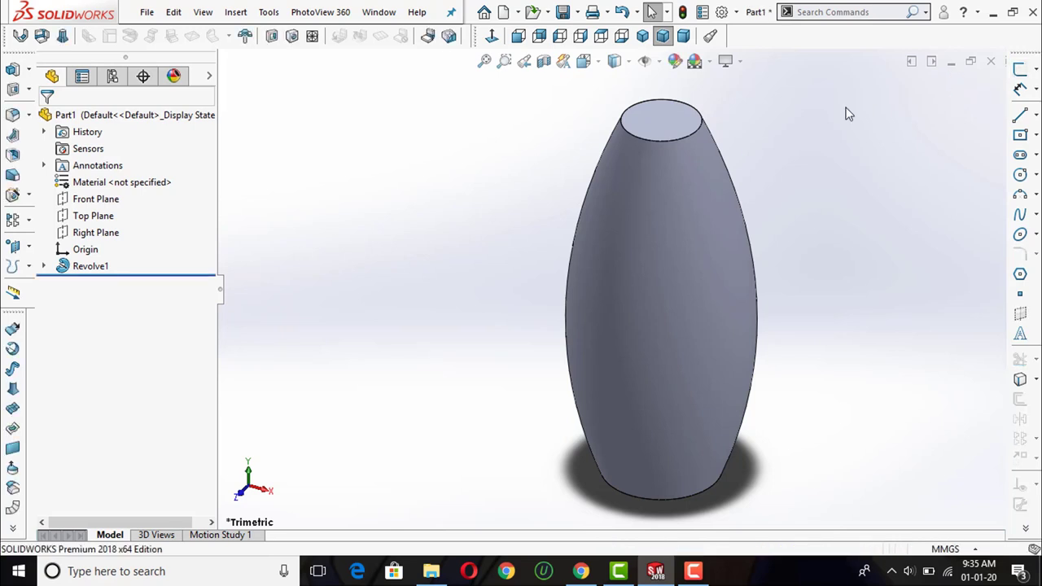
{"action": "left_click", "coordinate": [1023, 72]}
- Sketch on the top face viewed head-on, drawing a vertical centerline from the origin
{"action": "left_click", "coordinate": [680, 114]}
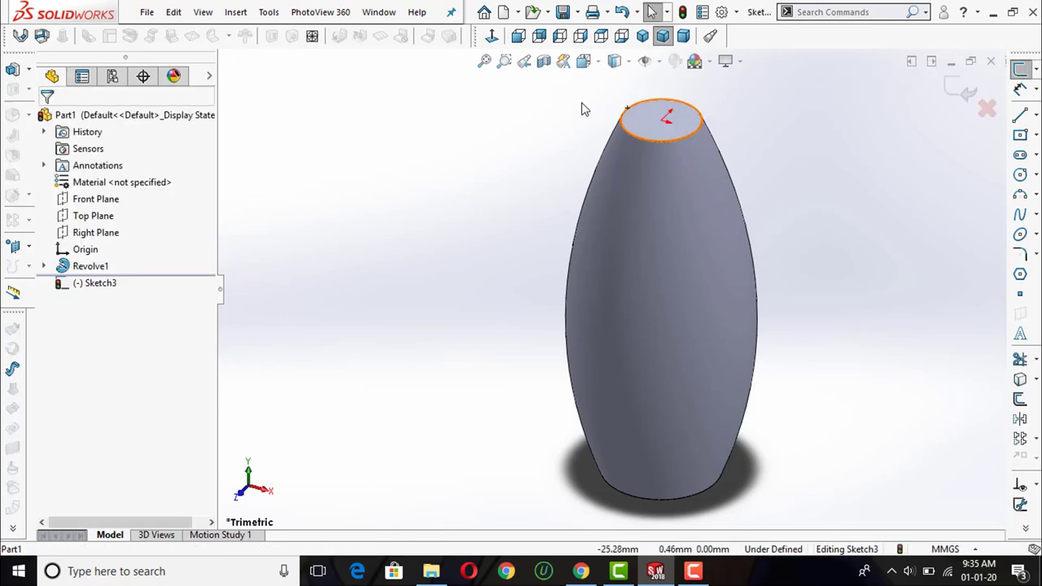
{"action": "left_click", "coordinate": [493, 36]}
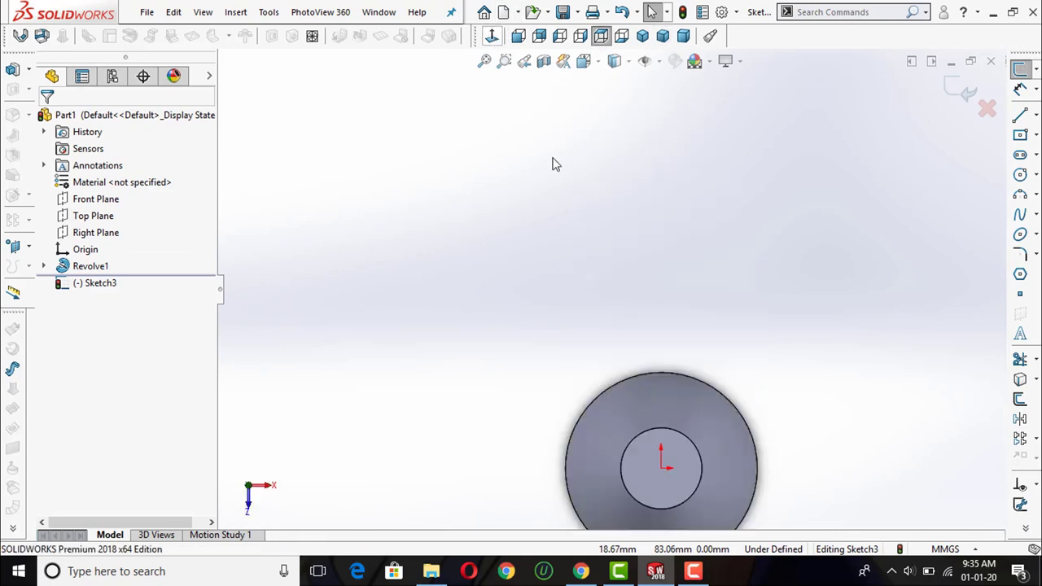
{"action": "scroll", "coordinate": [656, 359], "scroll_direction": "down", "scroll_amount": 2}
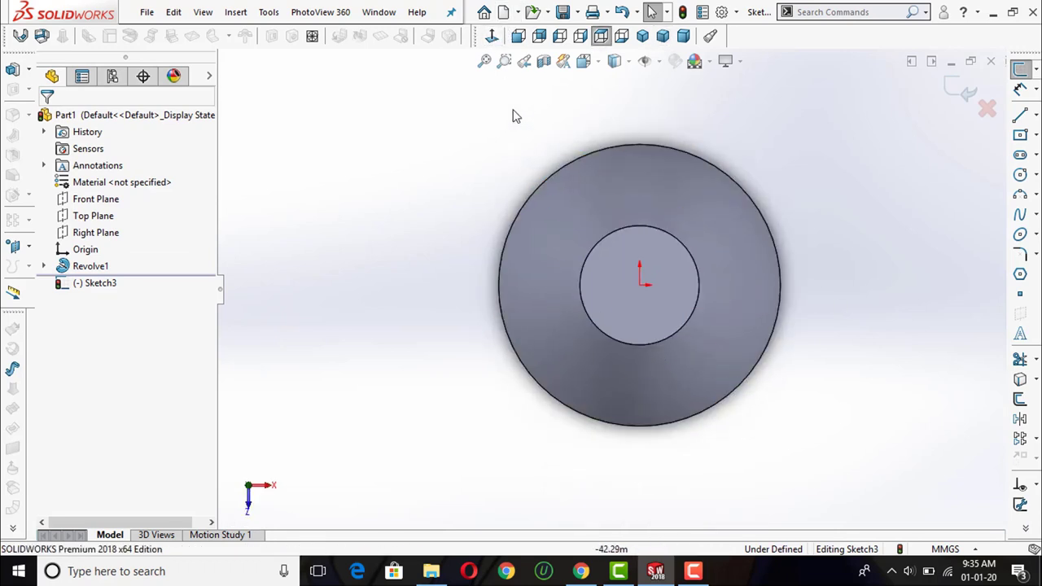
{"action": "left_click", "coordinate": [1036, 116]}
{"action": "left_click", "coordinate": [965, 135]}
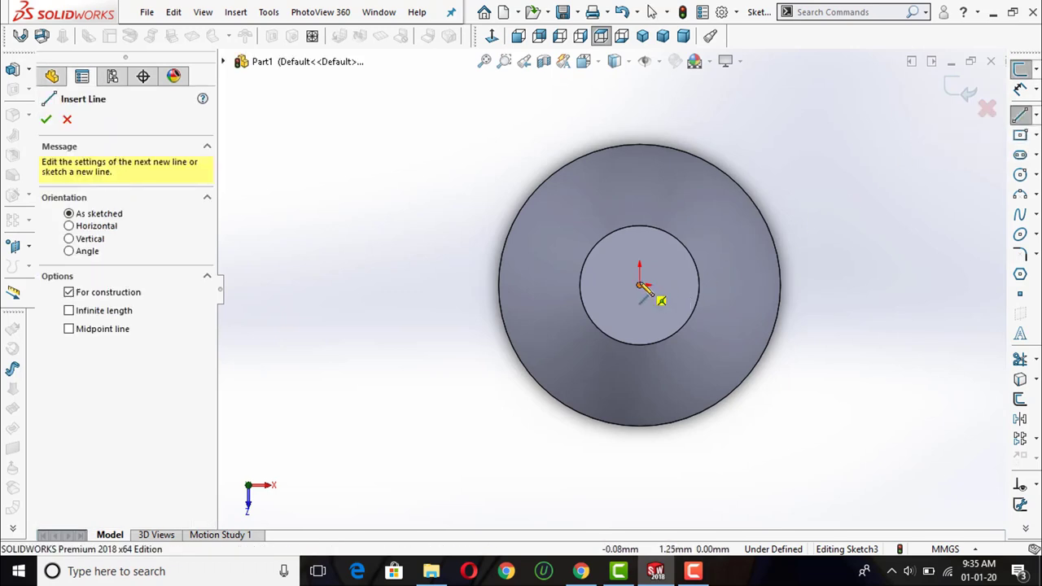
{"action": "left_click", "coordinate": [640, 285]}
{"action": "left_click", "coordinate": [639, 346]}
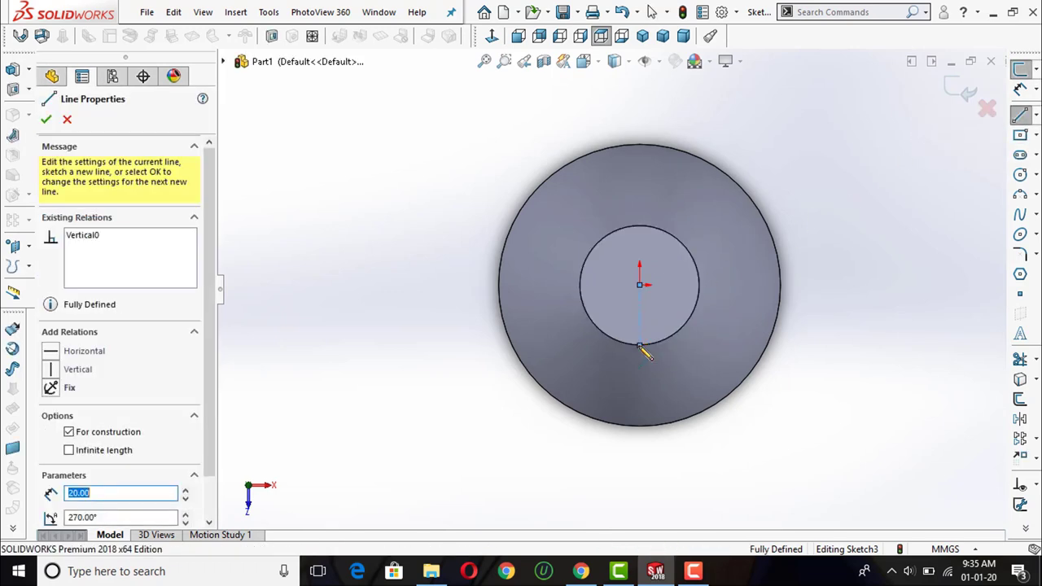
{"action": "key", "text": "Escape"}
{"action": "scroll", "coordinate": [687, 195], "scroll_direction": "down", "scroll_amount": 2}
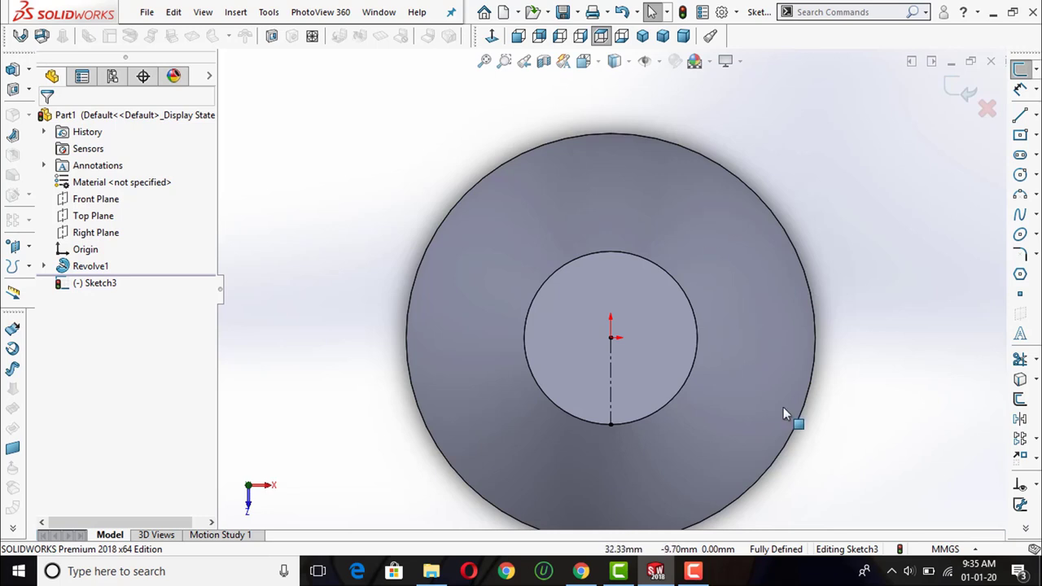
- Switch to wireframe display and add an angled centerline from the origin to the inner circle
{"action": "left_click", "coordinate": [623, 63]}
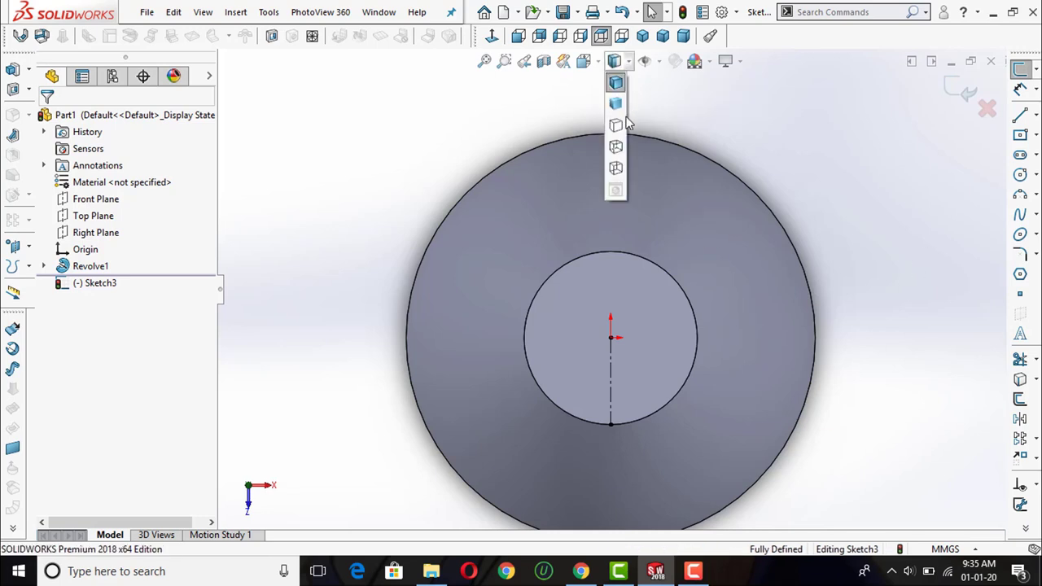
{"action": "left_click", "coordinate": [621, 139]}
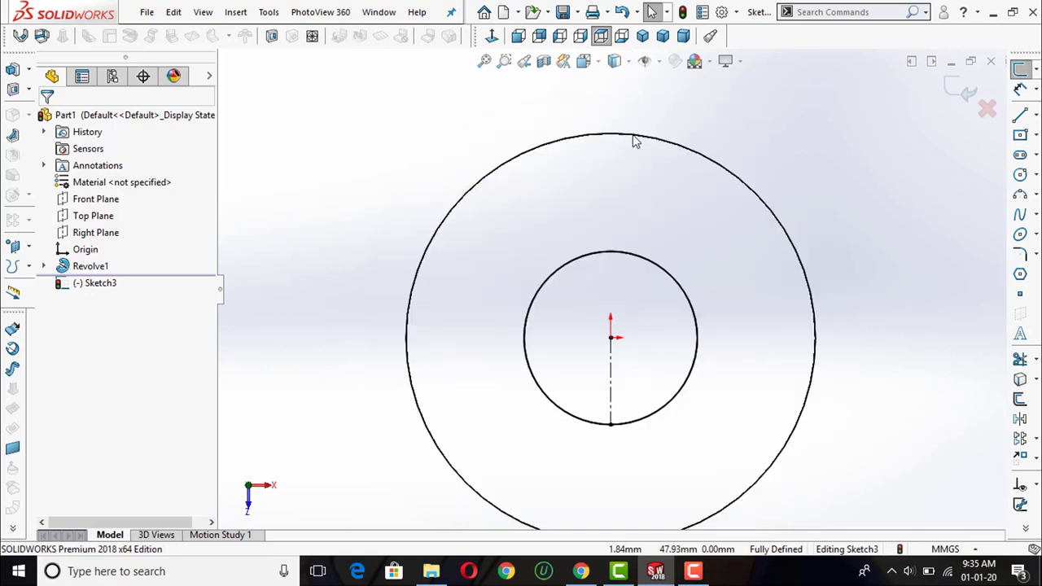
{"action": "left_click", "coordinate": [1035, 114]}
{"action": "left_click", "coordinate": [959, 135]}
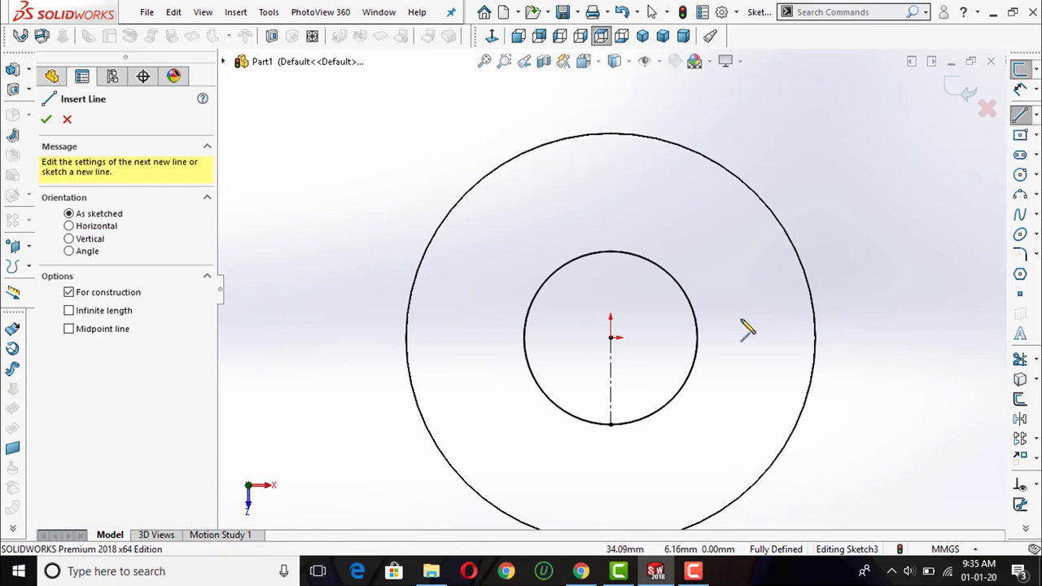
{"action": "left_click", "coordinate": [611, 337]}
{"action": "left_click", "coordinate": [665, 411]}
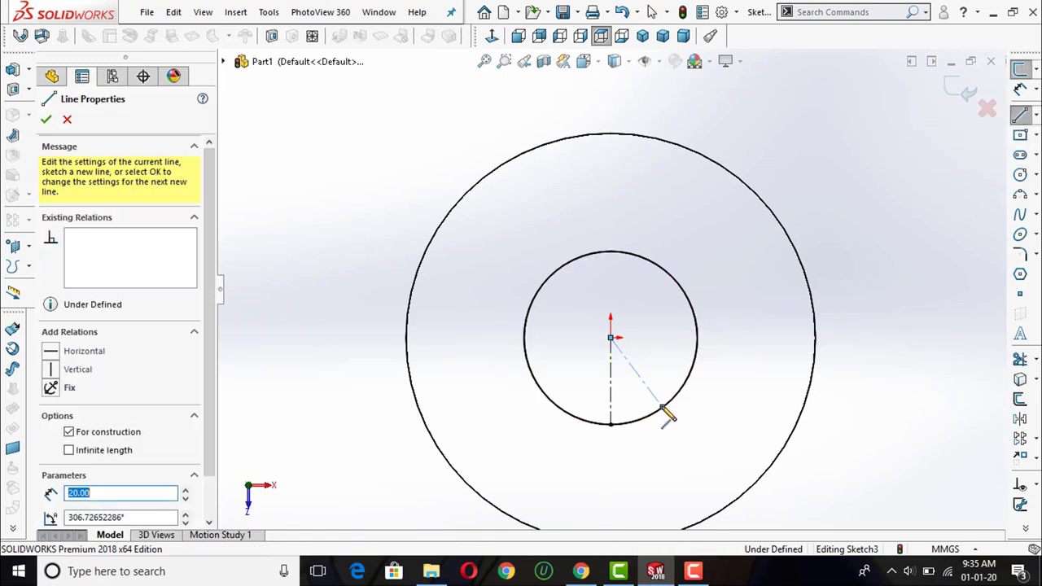
{"action": "key", "text": "Escape"}
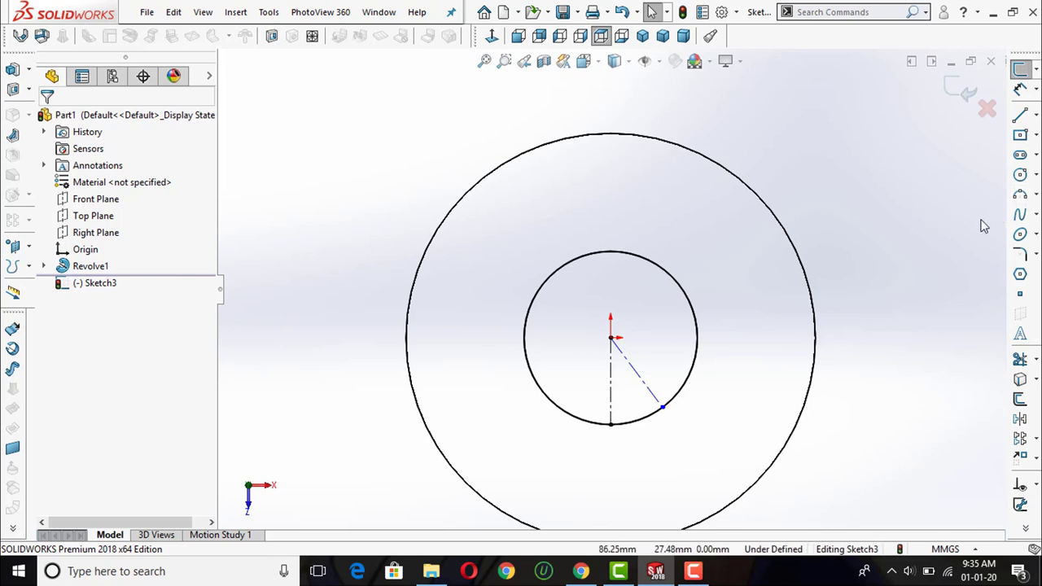
- Dimension the angle between the two centerlines to 30° and exit Sketch3
{"action": "left_click", "coordinate": [1020, 90]}
{"action": "left_click", "coordinate": [633, 376]}
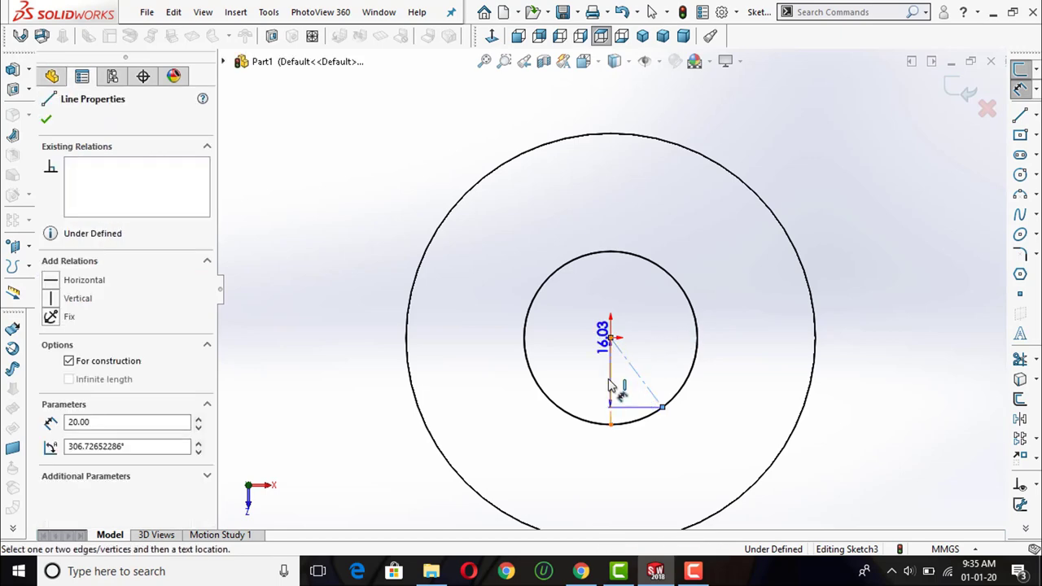
{"action": "left_click", "coordinate": [612, 397]}
{"action": "left_click", "coordinate": [624, 389]}
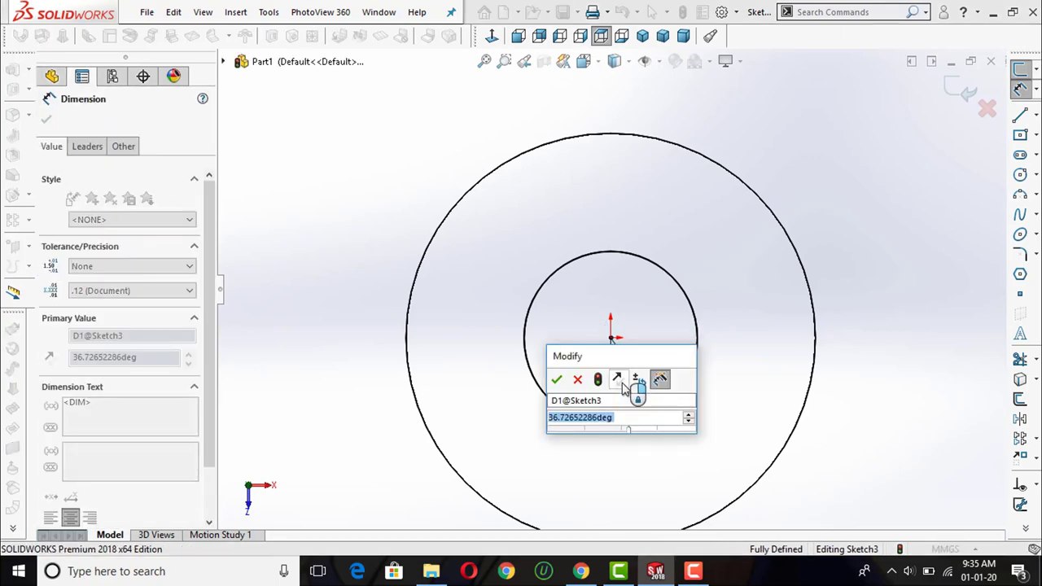
{"action": "type", "text": "30"}
{"action": "key", "text": "Return"}
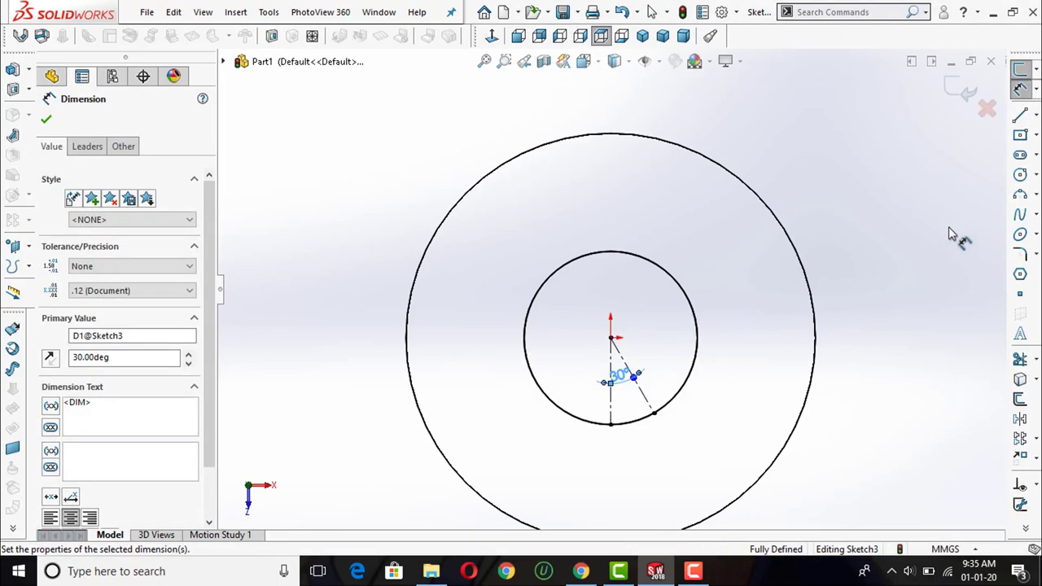
{"action": "left_click", "coordinate": [941, 261]}
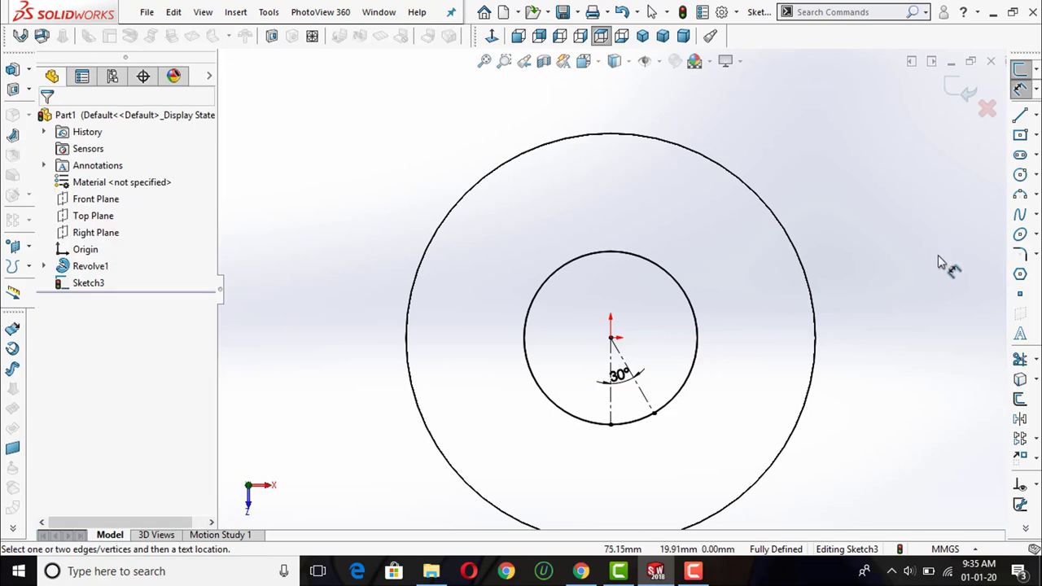
{"action": "left_click", "coordinate": [965, 91]}
- Open a new sketch on the vase's bottom face, viewed head-on
{"action": "key", "text": "f"}
{"action": "mouse_move", "coordinate": [750, 396]}
{"action": "middle_mouse_down"}
{"action": "mouse_move", "coordinate": [702, 378]}
{"action": "mouse_move", "coordinate": [705, 333]}
{"action": "mouse_move", "coordinate": [688, 349]}
{"action": "mouse_move", "coordinate": [705, 400]}
{"action": "mouse_move", "coordinate": [701, 274]}
{"action": "mouse_move", "coordinate": [665, 354]}
{"action": "middle_mouse_up"}
{"action": "left_click", "coordinate": [1020, 69]}
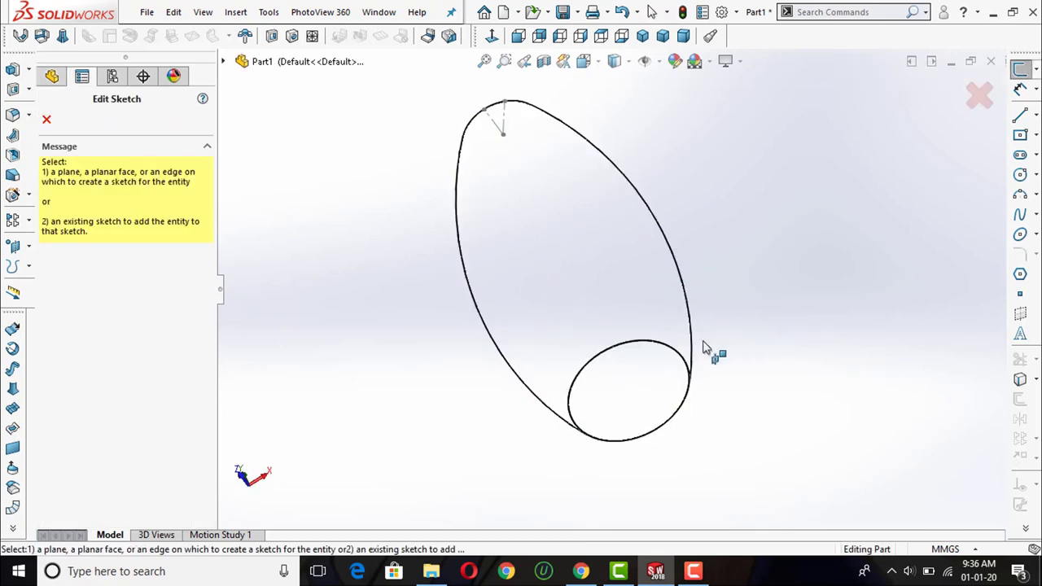
{"action": "left_click", "coordinate": [648, 371]}
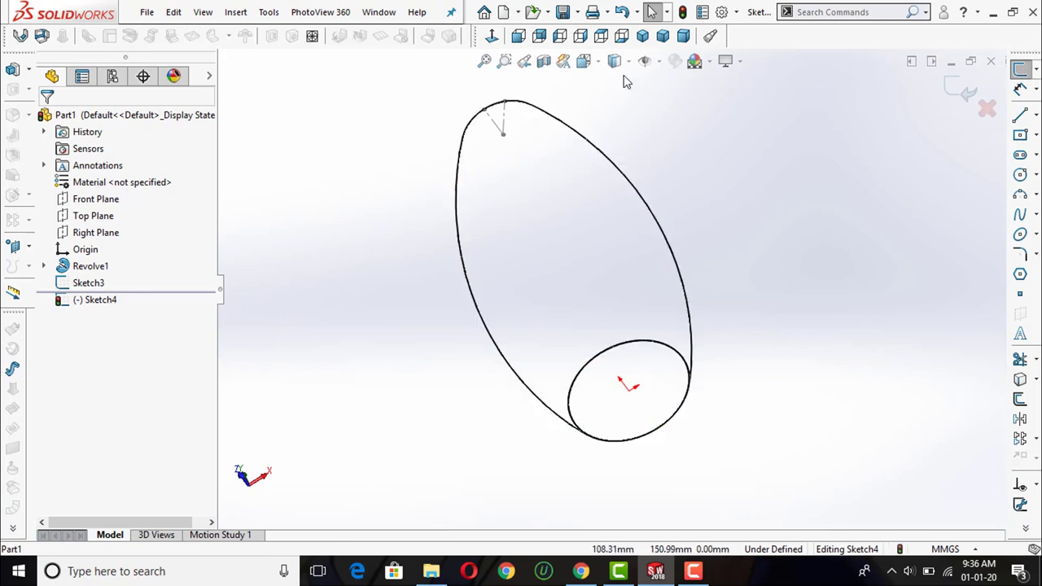
{"action": "left_click", "coordinate": [492, 36]}
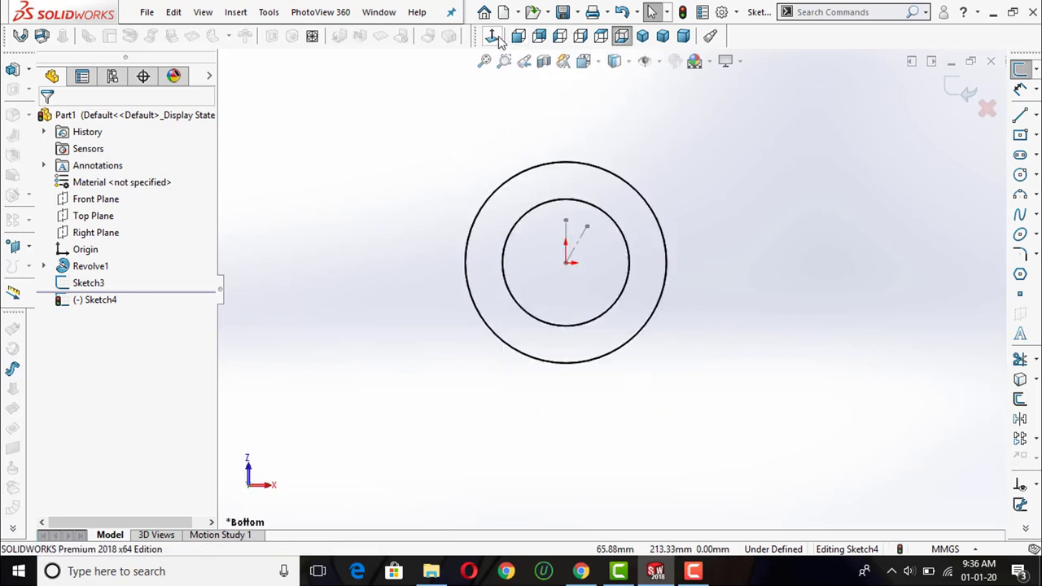
{"action": "scroll", "coordinate": [570, 175], "scroll_direction": "down", "scroll_amount": 3}
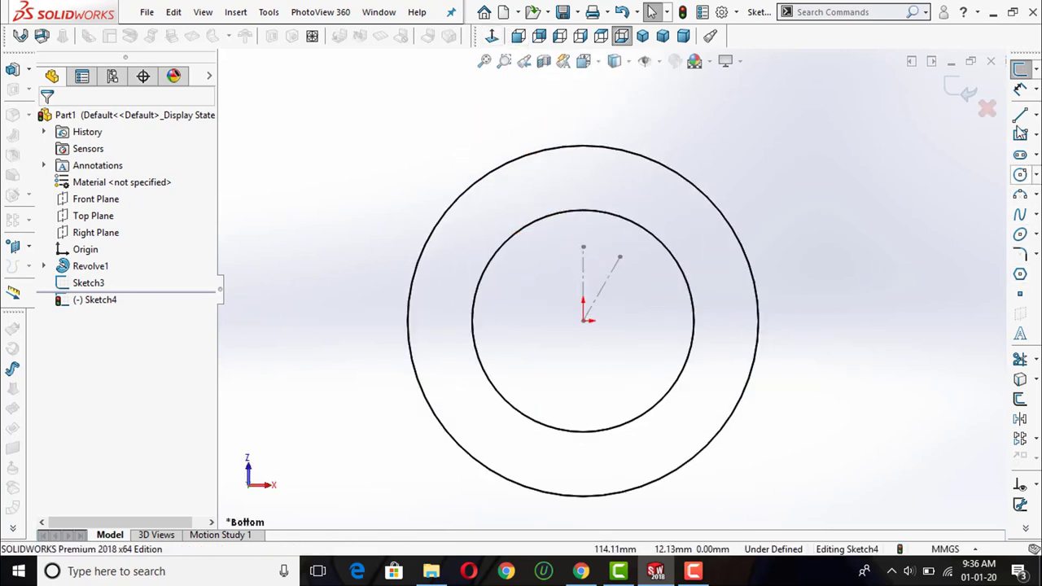
- Draw a vertical line from the centre to the inner circle and make it construction geometry
{"action": "left_click", "coordinate": [1020, 115]}
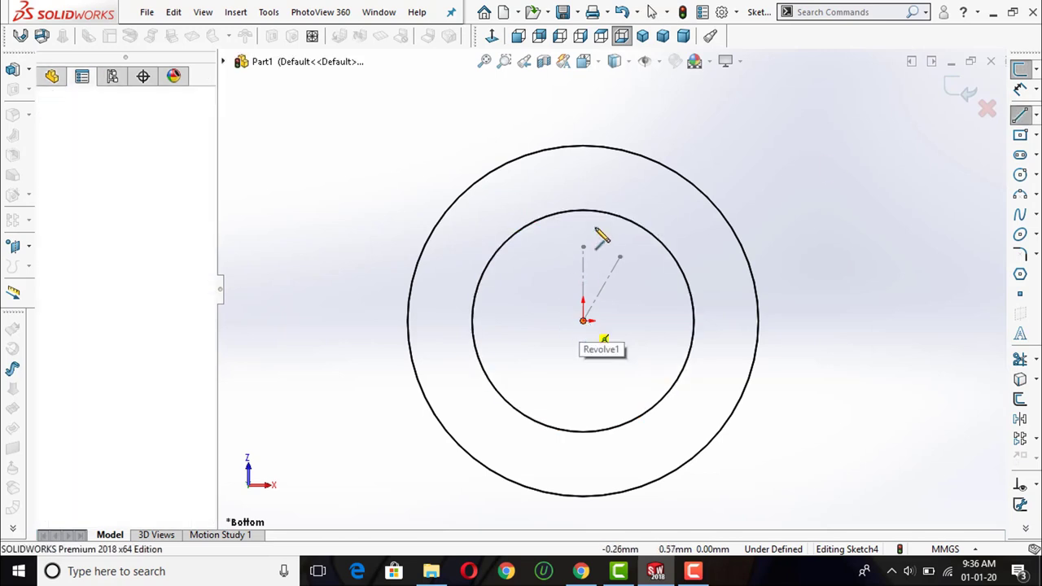
{"action": "left_click", "coordinate": [583, 212]}
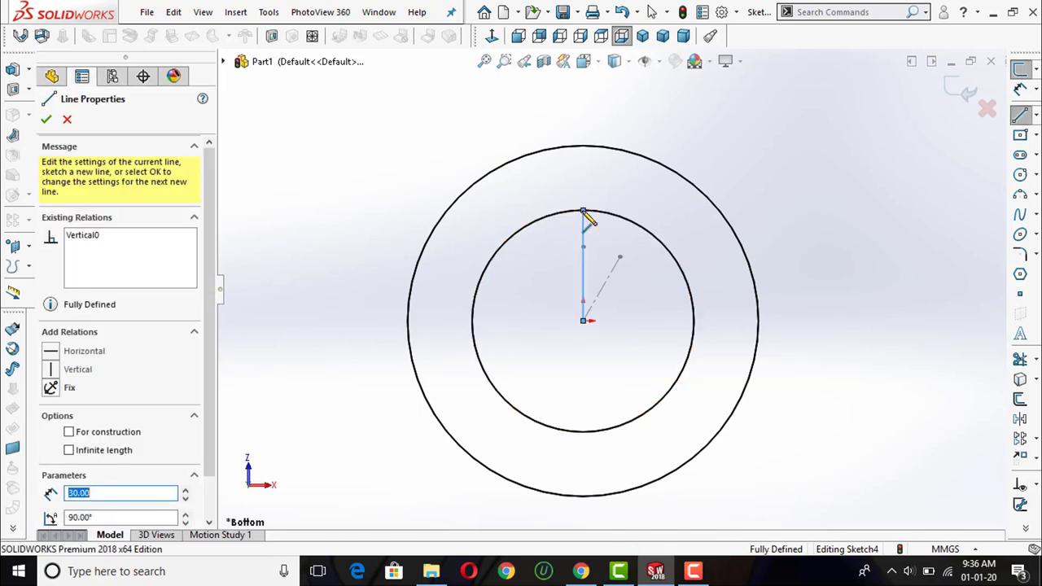
{"action": "key", "text": "Escape"}
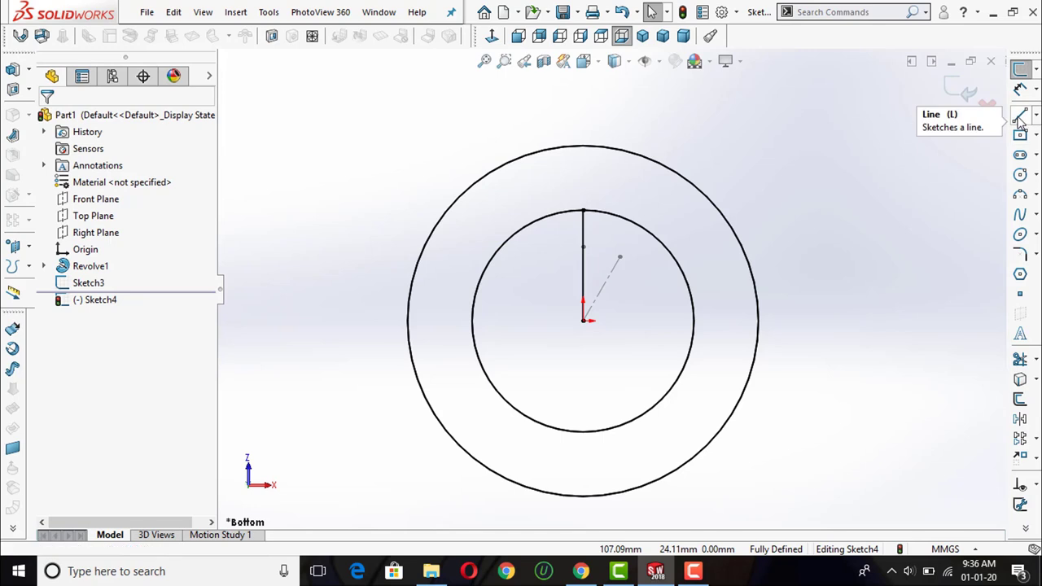
{"action": "left_click", "coordinate": [584, 232]}
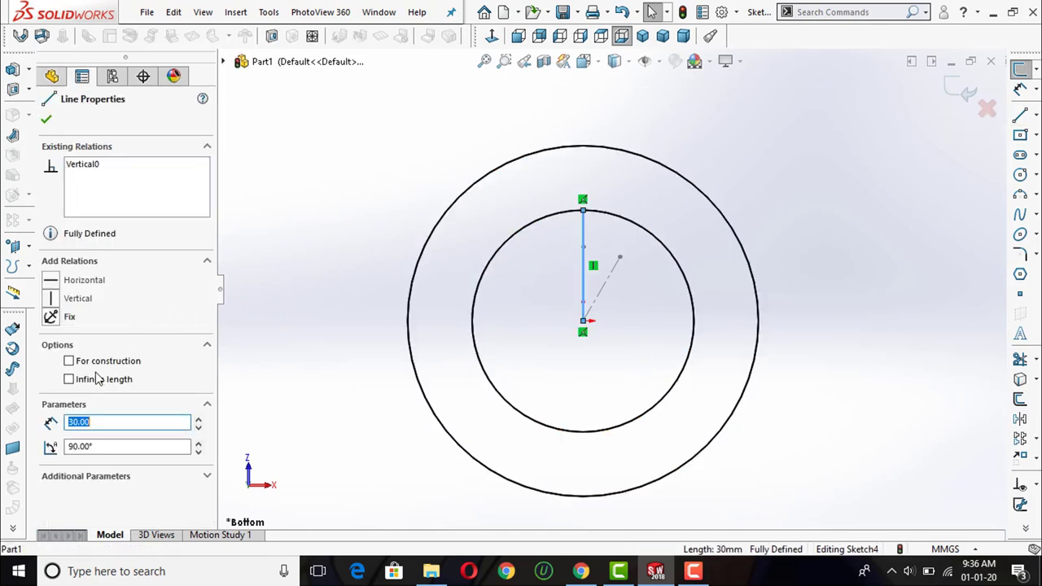
{"action": "left_click", "coordinate": [70, 361]}
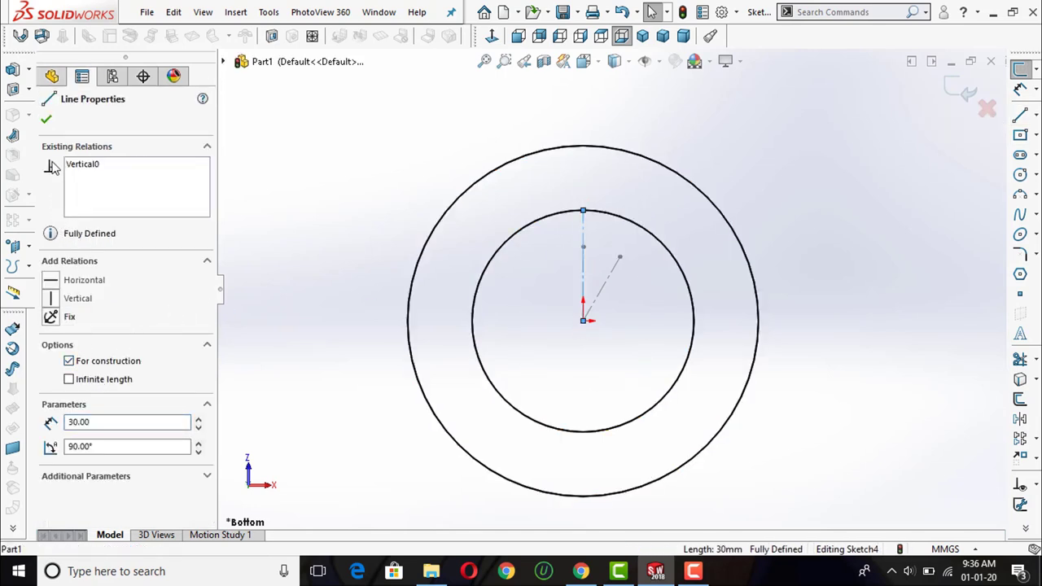
{"action": "left_click", "coordinate": [46, 122]}
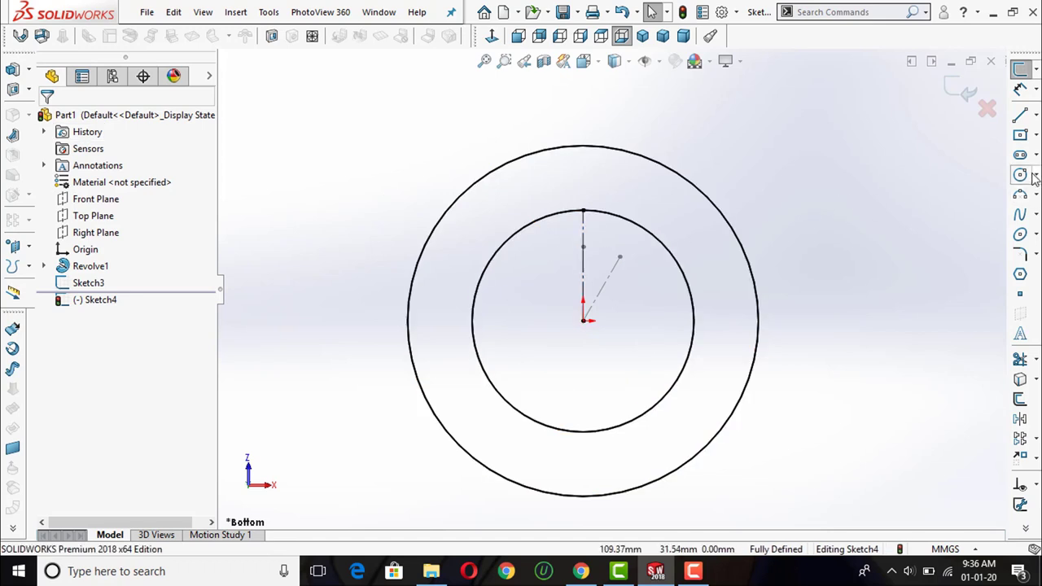
- Add an angled centerline from the centre to the inner circle
{"action": "left_click", "coordinate": [1036, 116]}
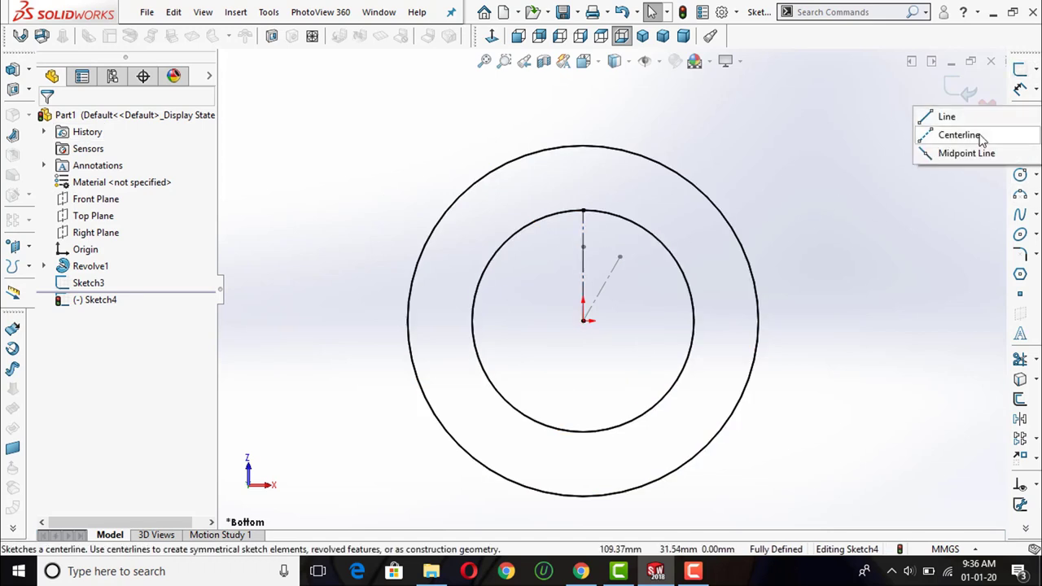
{"action": "left_click", "coordinate": [961, 135]}
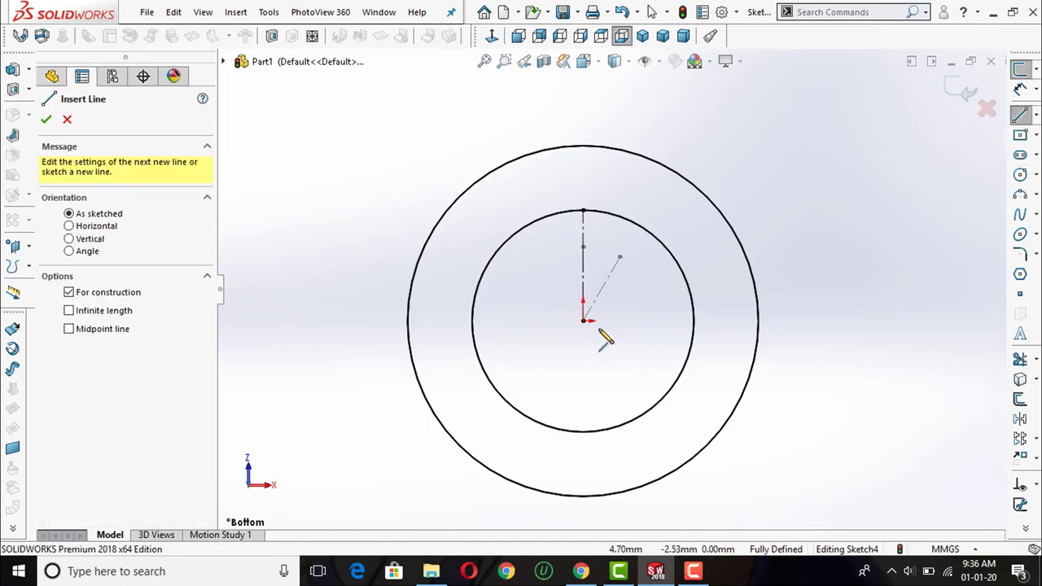
{"action": "left_click", "coordinate": [583, 321]}
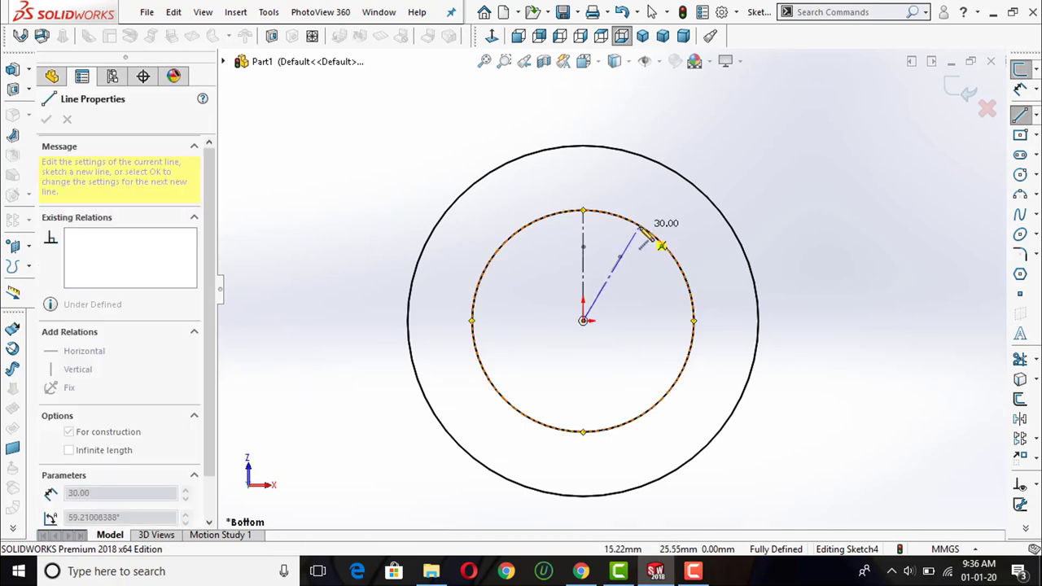
{"action": "left_click", "coordinate": [640, 226]}
{"action": "key", "text": "Escape"}
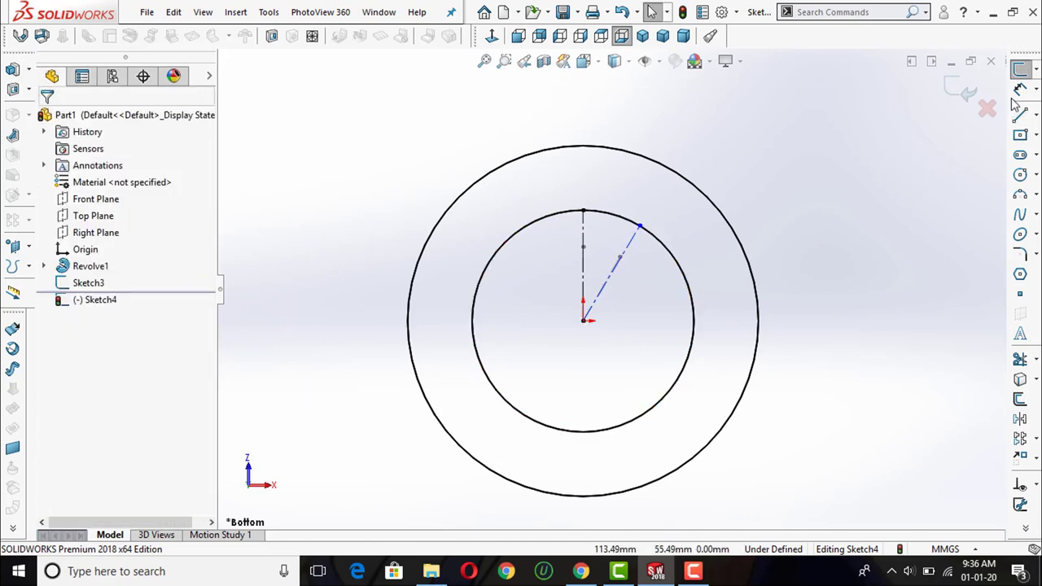
- Dimension the angle between the two lines to 30° and exit Sketch4
{"action": "left_click", "coordinate": [1018, 90]}
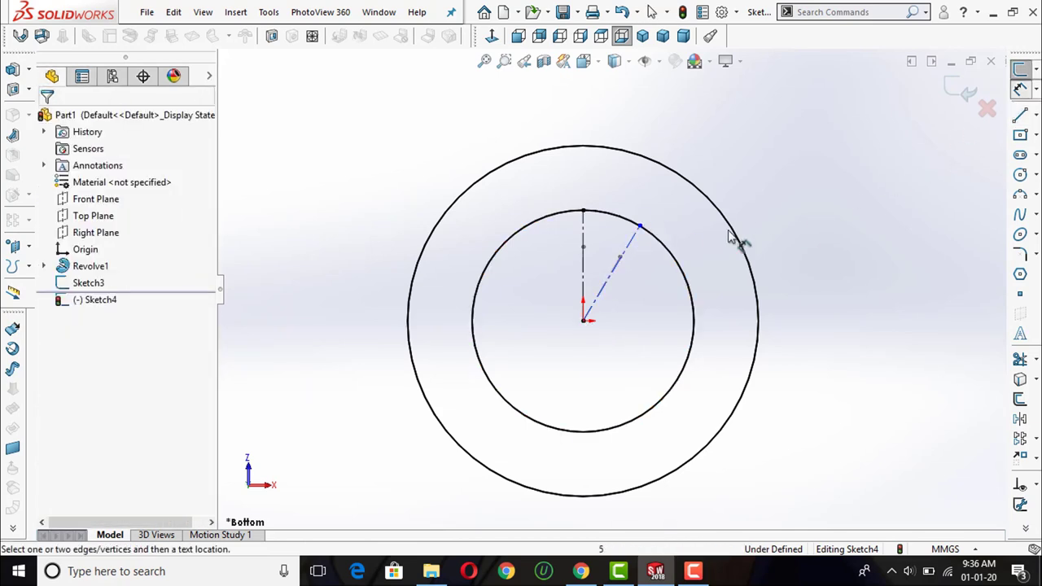
{"action": "left_click", "coordinate": [634, 249]}
{"action": "left_click", "coordinate": [583, 252]}
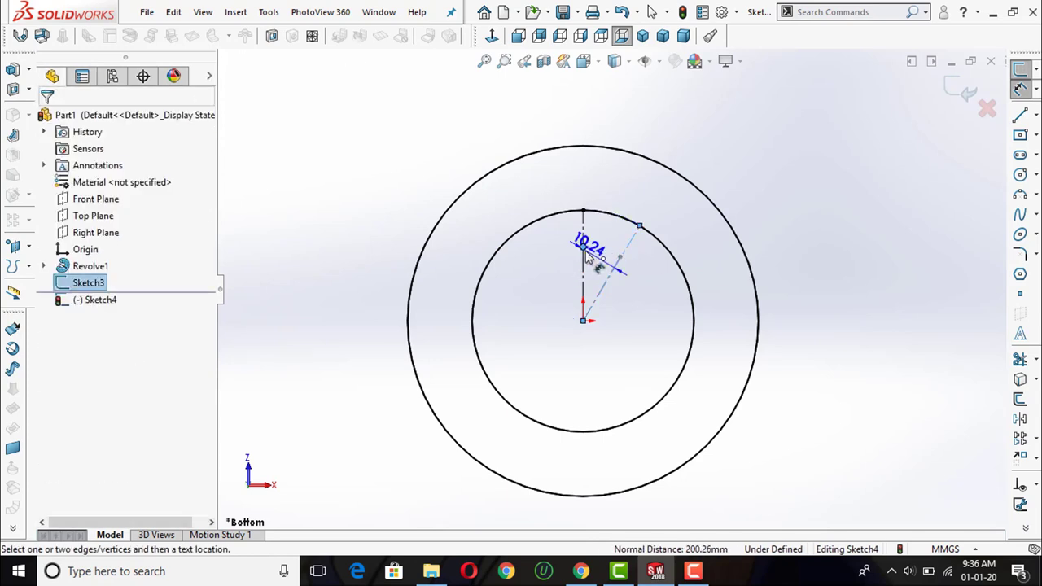
{"action": "left_click", "coordinate": [585, 254]}
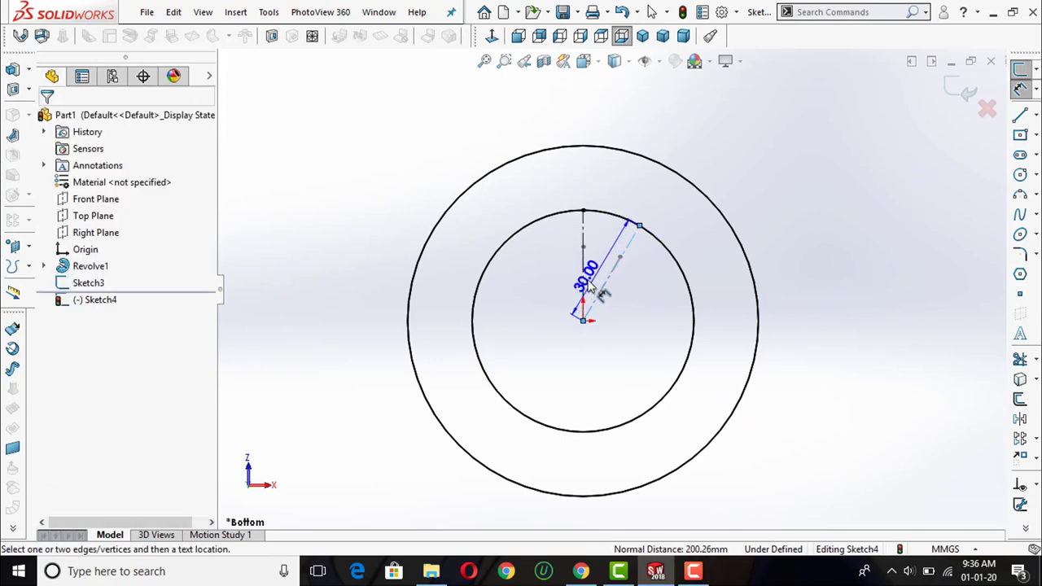
{"action": "left_click", "coordinate": [585, 281]}
{"action": "left_click", "coordinate": [604, 248]}
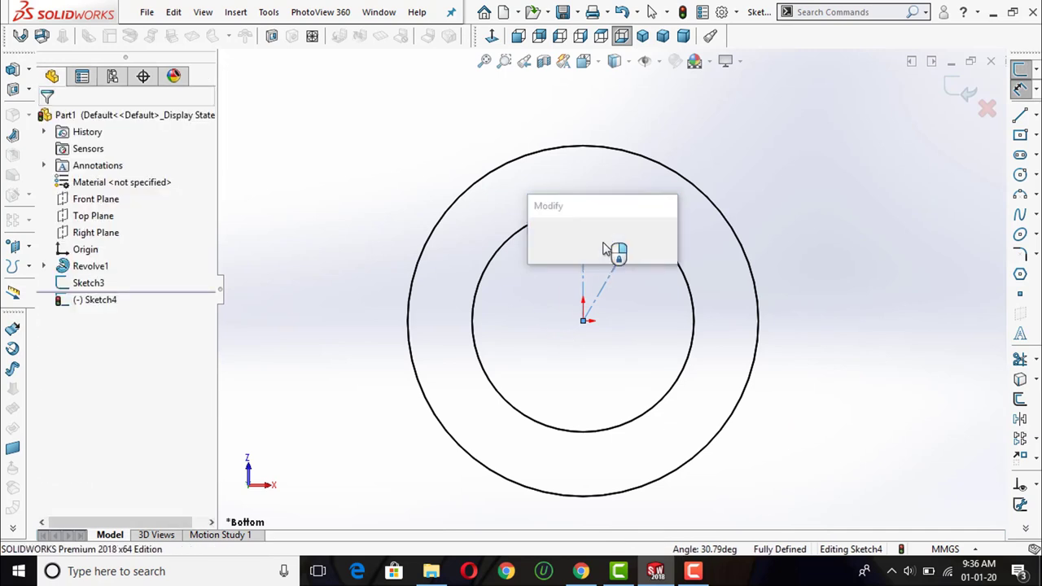
{"action": "type", "text": "30.00deg"}
{"action": "key", "text": "Return"}
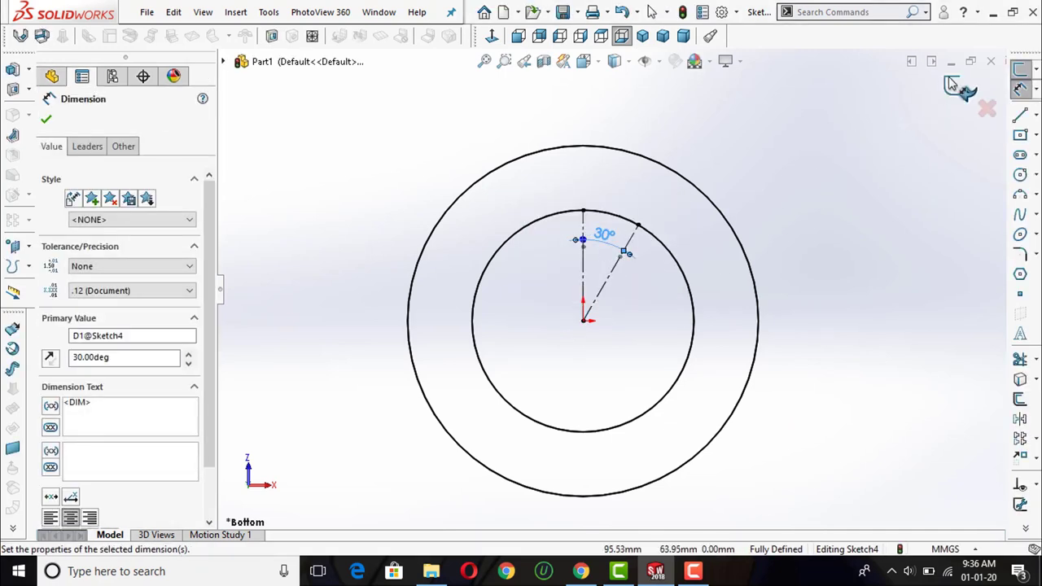
{"action": "left_click", "coordinate": [961, 88]}
{"action": "key", "text": "z"}
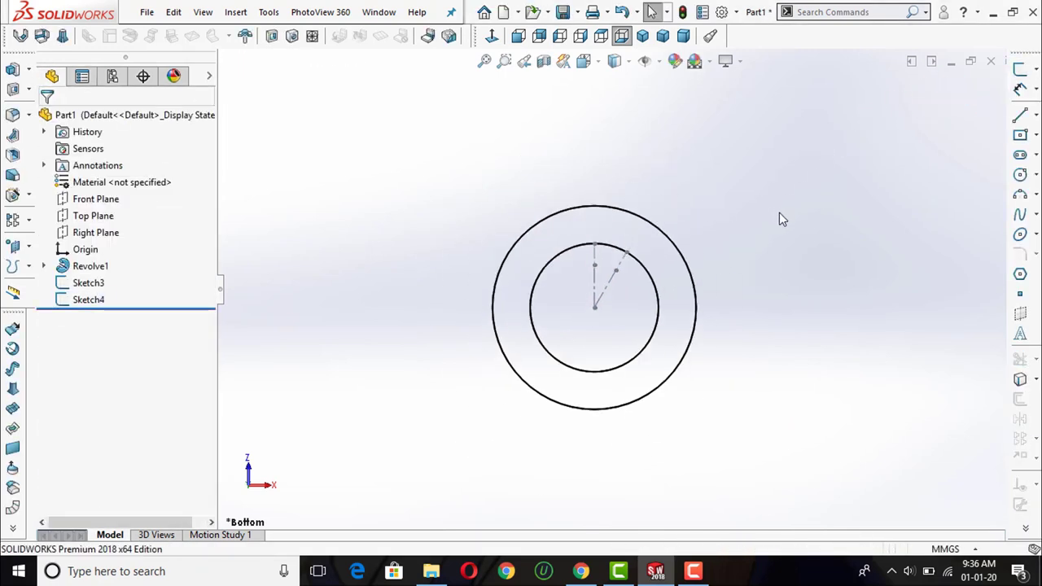
{"action": "mouse_move", "coordinate": [780, 214]}
{"action": "middle_mouse_down"}
{"action": "mouse_move", "coordinate": [833, 307]}
{"action": "mouse_move", "coordinate": [768, 299]}
{"action": "mouse_move", "coordinate": [820, 251]}
{"action": "mouse_move", "coordinate": [705, 263]}
{"action": "mouse_move", "coordinate": [659, 209]}
{"action": "mouse_move", "coordinate": [714, 294]}
{"action": "middle_mouse_up"}
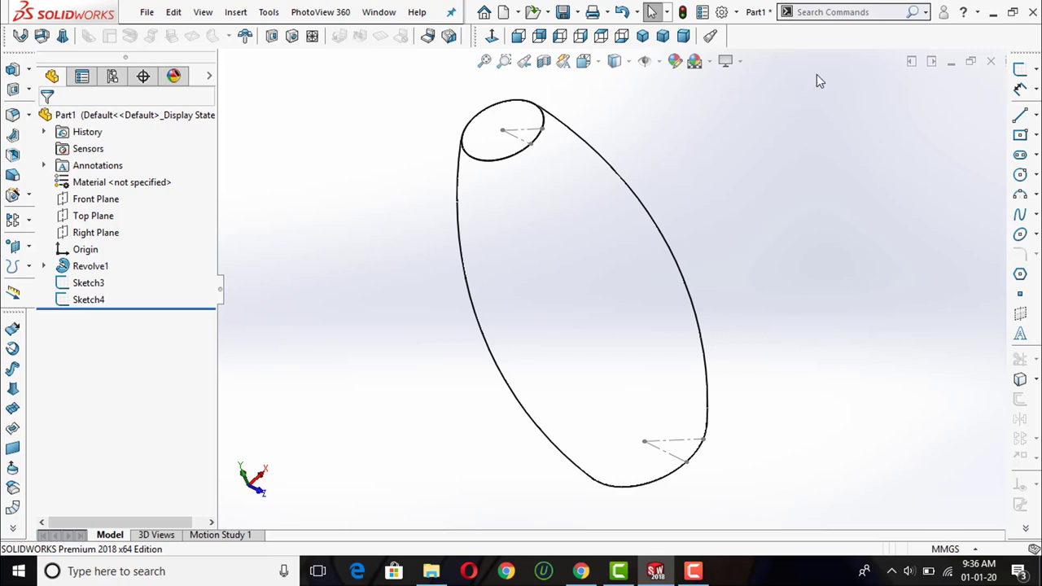
- Orbit the model to a new angle and start a new sketch
{"action": "mouse_move", "coordinate": [644, 226]}
{"action": "middle_mouse_down"}
{"action": "mouse_move", "coordinate": [589, 272]}
{"action": "mouse_move", "coordinate": [608, 288]}
{"action": "mouse_move", "coordinate": [618, 260]}
{"action": "mouse_move", "coordinate": [603, 242]}
{"action": "mouse_move", "coordinate": [607, 286]}
{"action": "mouse_move", "coordinate": [619, 266]}
{"action": "mouse_move", "coordinate": [586, 212]}
{"action": "mouse_move", "coordinate": [605, 252]}
{"action": "mouse_move", "coordinate": [533, 267]}
{"action": "middle_mouse_up"}
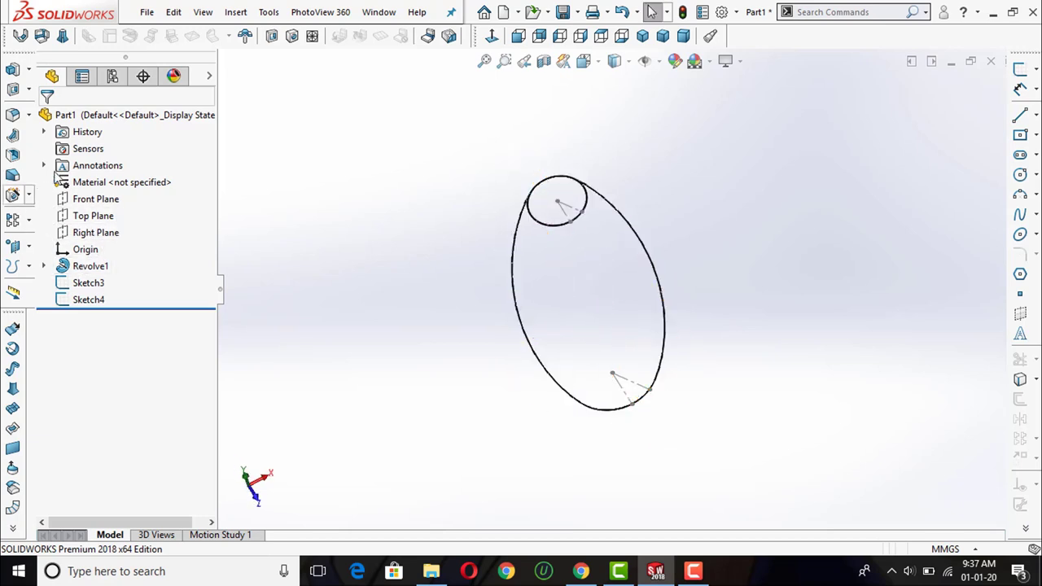
{"action": "left_click", "coordinate": [1018, 72]}
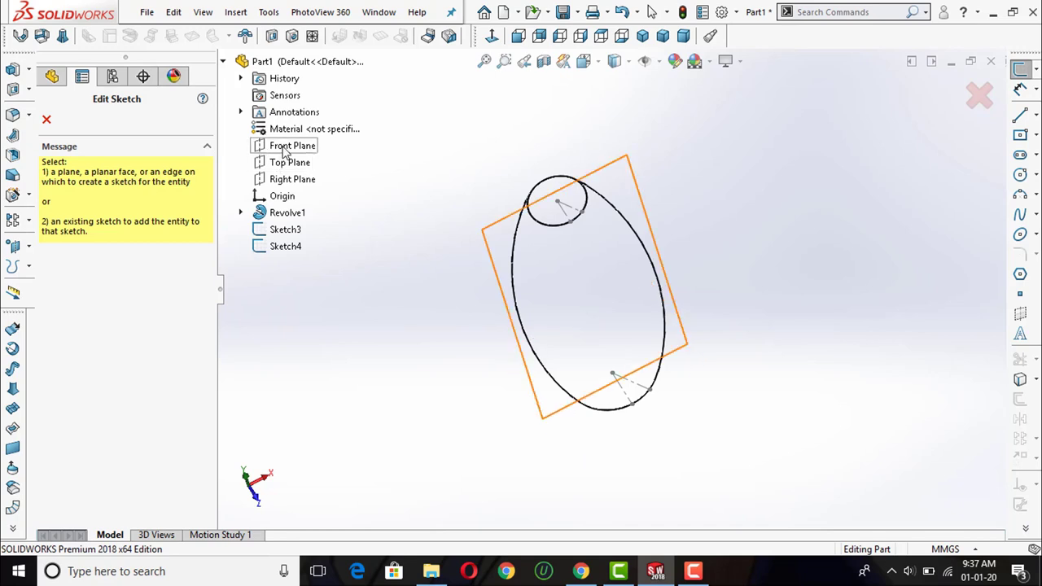
- Open Sketch5 on the Front Plane, viewed head-on and zoomed in, ready for centerlines
{"action": "left_click", "coordinate": [291, 146]}
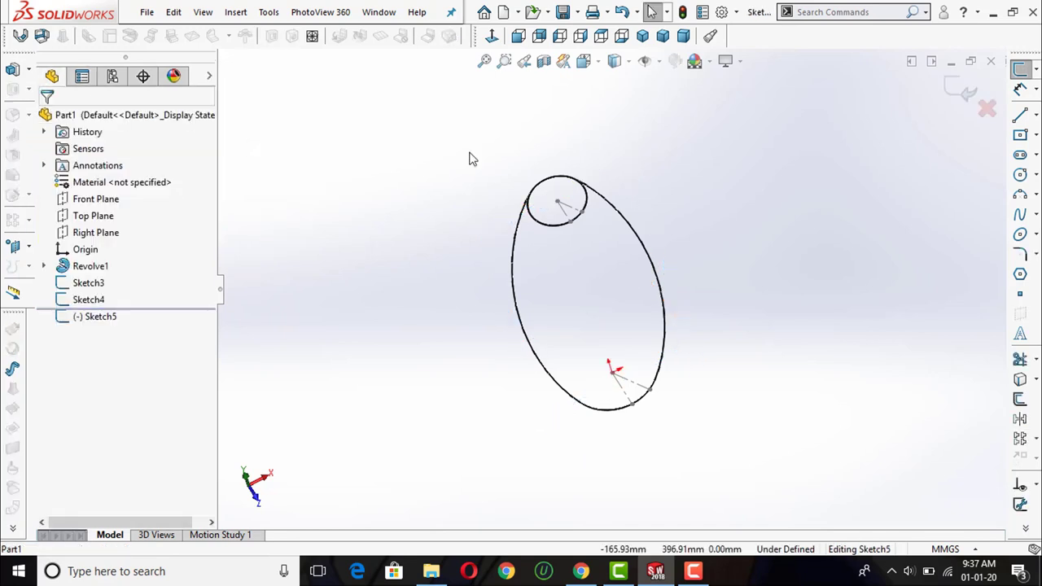
{"action": "left_click", "coordinate": [492, 36]}
{"action": "scroll", "coordinate": [625, 139], "scroll_direction": "down", "scroll_amount": 1}
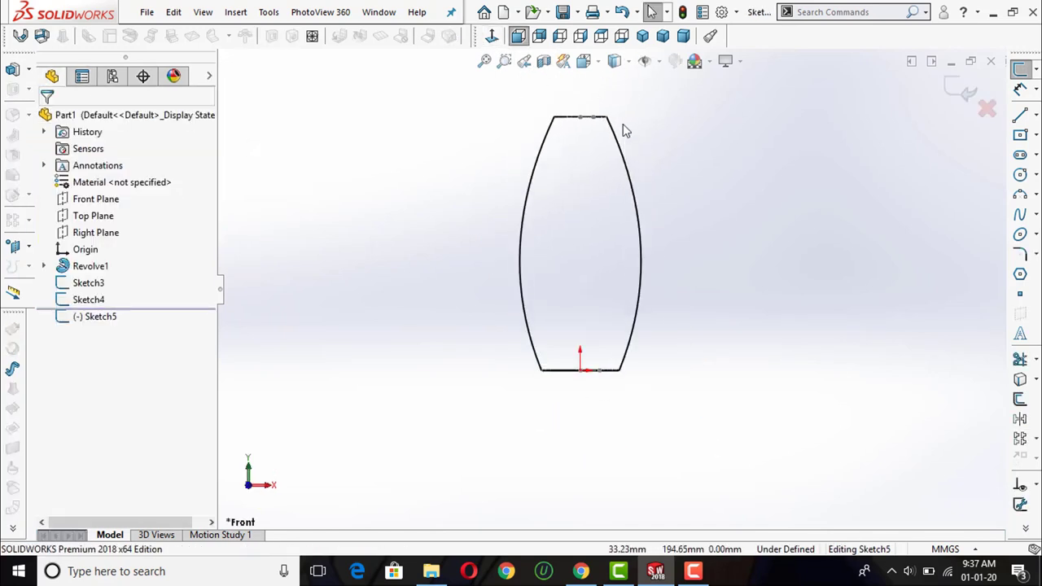
{"action": "scroll", "coordinate": [624, 163], "scroll_direction": "down", "scroll_amount": 2}
{"action": "scroll", "coordinate": [625, 173], "scroll_direction": "down", "scroll_amount": 1}
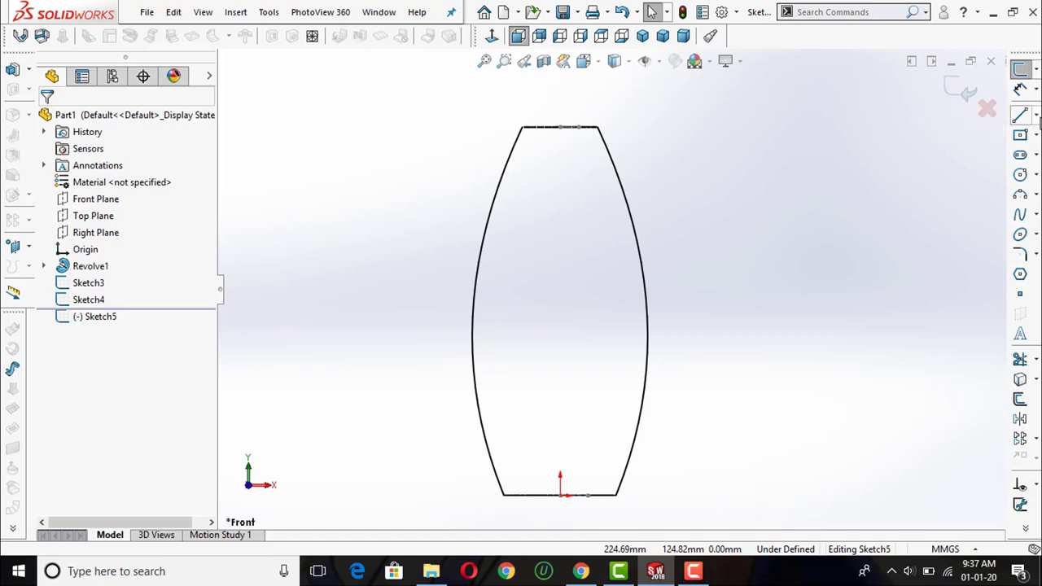
{"action": "left_click", "coordinate": [1037, 116]}
{"action": "left_click", "coordinate": [1007, 137]}
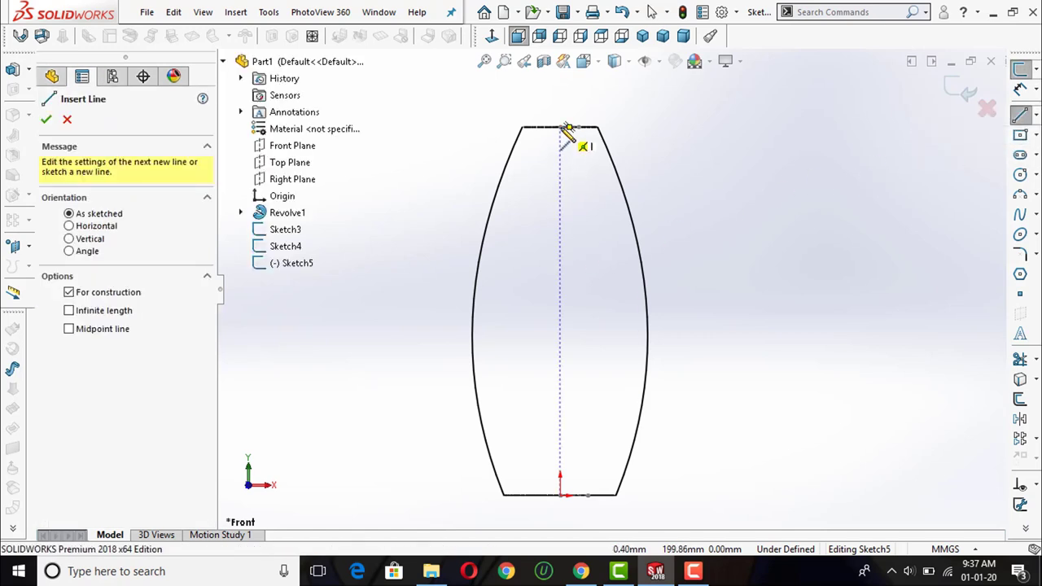
- Draw the vertical axis line to the origin and a slanted centerline from the top to the bottom edge
{"action": "left_click_drag", "start_coordinate": [562, 127], "coordinate": [561, 495]}
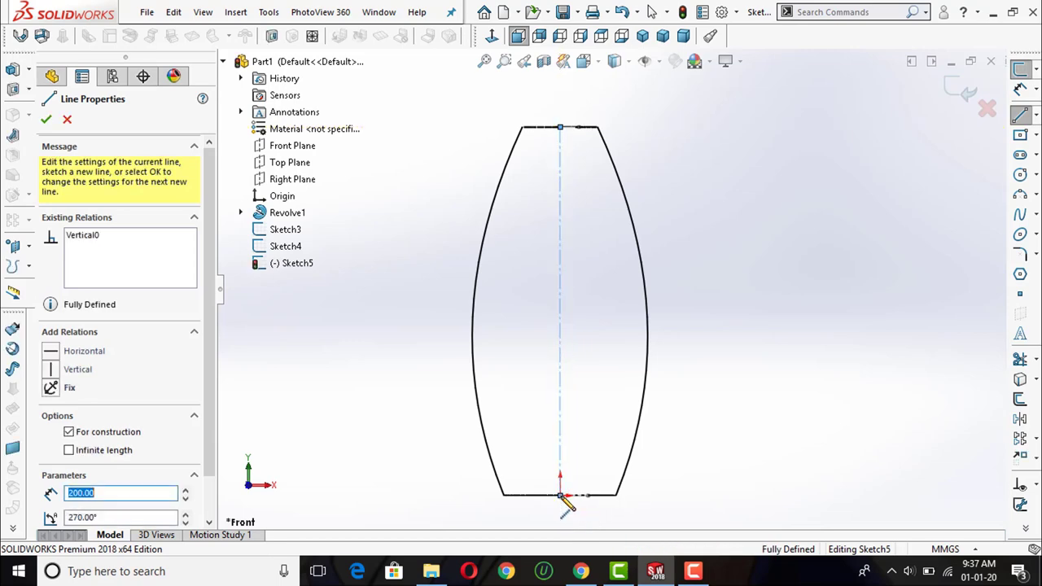
{"action": "key", "text": "Escape"}
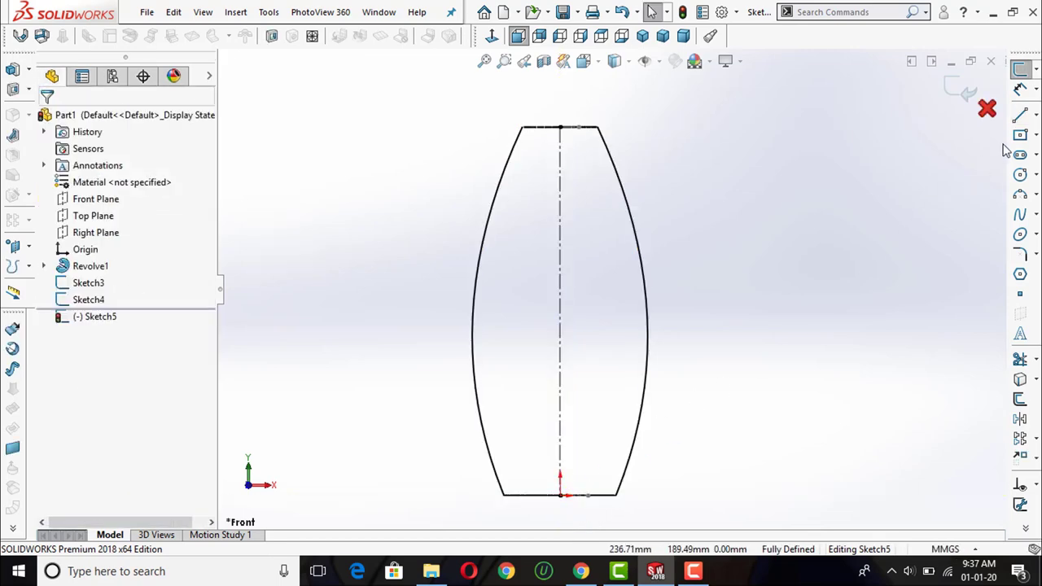
{"action": "left_click", "coordinate": [1036, 118]}
{"action": "left_click", "coordinate": [1000, 137]}
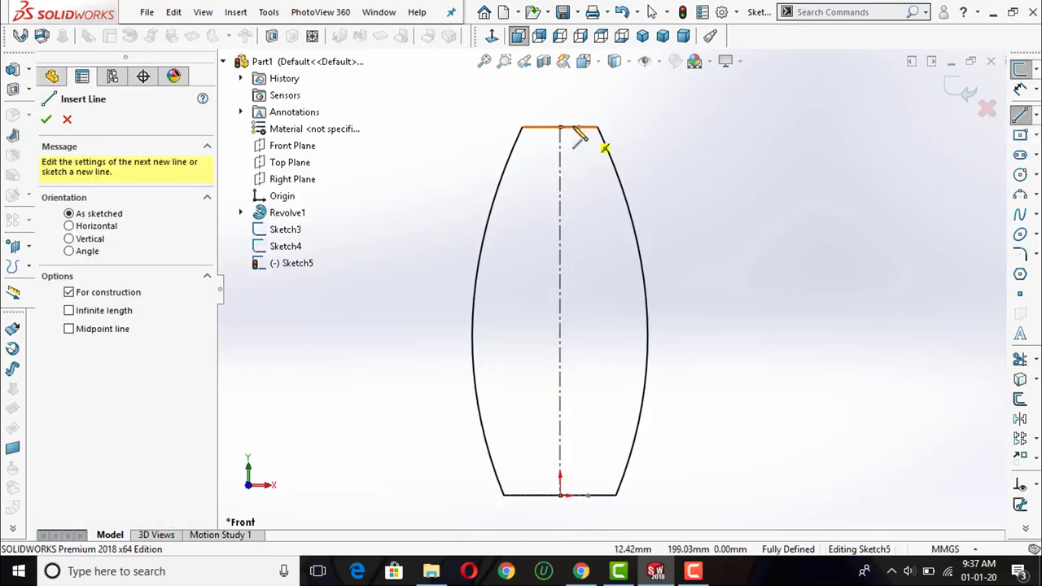
{"action": "left_click_drag", "start_coordinate": [579, 128], "coordinate": [588, 495]}
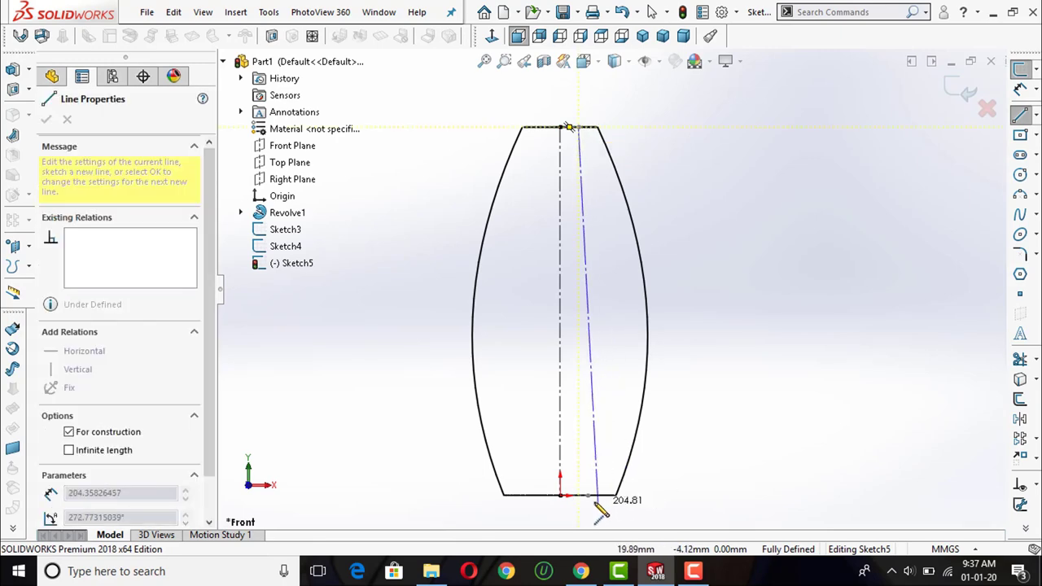
{"action": "key", "text": "Escape"}
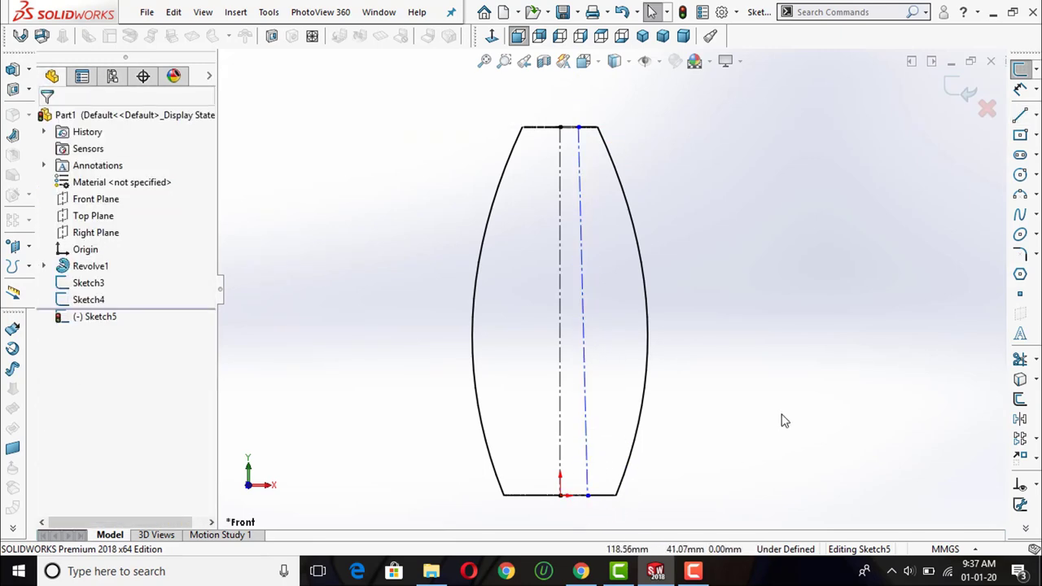
{"action": "scroll", "coordinate": [619, 334], "scroll_direction": "up", "scroll_amount": 3}
{"action": "scroll", "coordinate": [558, 282], "scroll_direction": "down", "scroll_amount": 2}
{"action": "scroll", "coordinate": [558, 282], "scroll_direction": "down", "scroll_amount": 2}
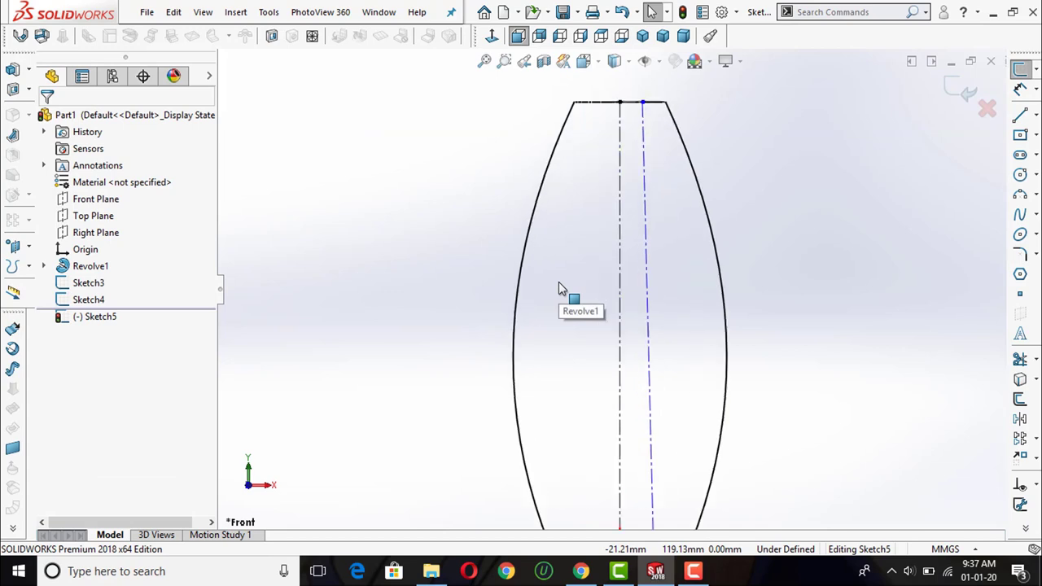
{"action": "scroll", "coordinate": [570, 273], "scroll_direction": "down", "scroll_amount": 2}
{"action": "scroll", "coordinate": [576, 269], "scroll_direction": "up", "scroll_amount": 2}
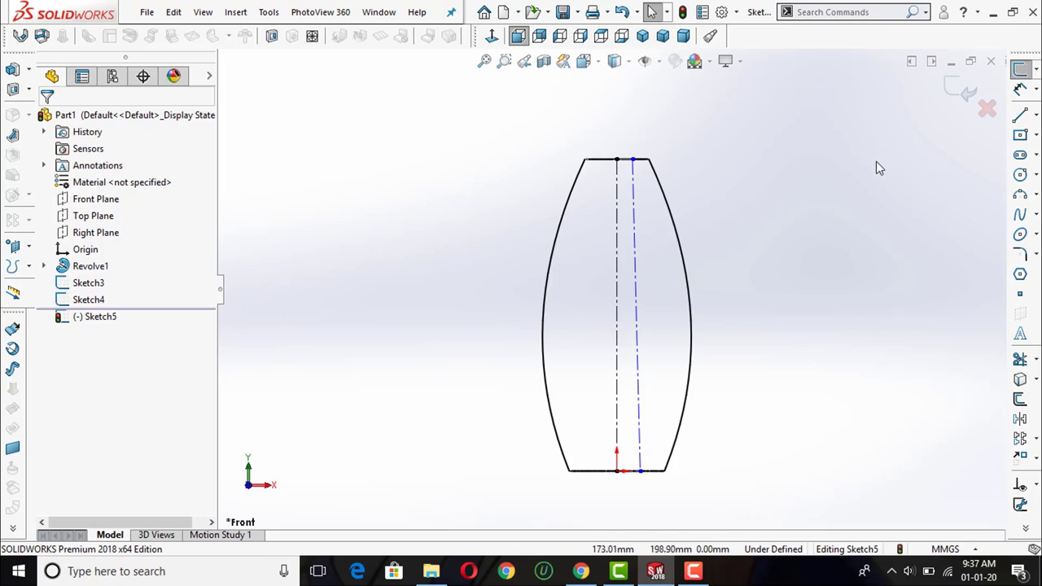
{"action": "scroll", "coordinate": [791, 293], "scroll_direction": "down", "scroll_amount": 2}
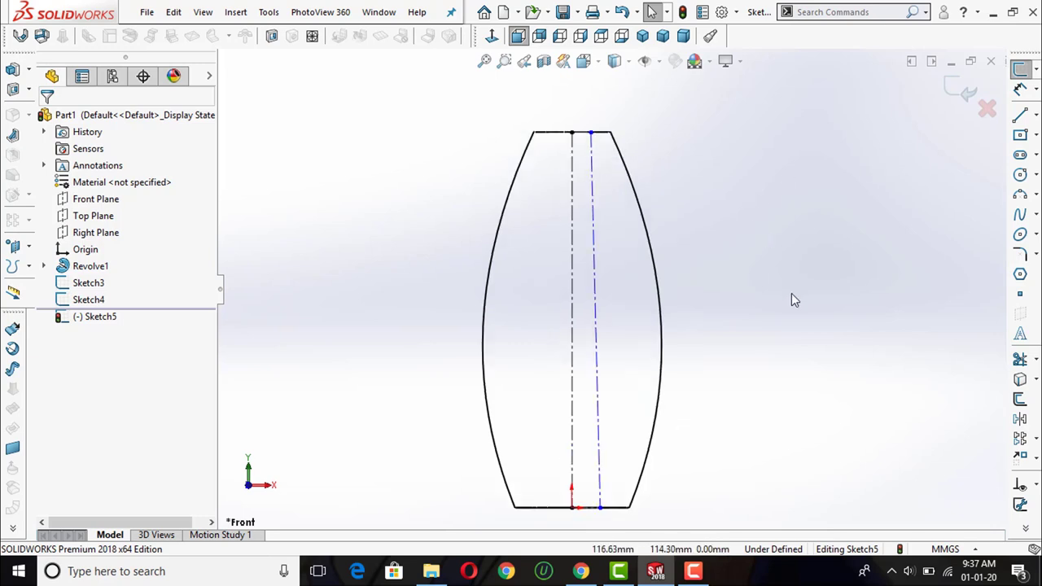
{"action": "scroll", "coordinate": [793, 293], "scroll_direction": "down", "scroll_amount": 1}
{"action": "scroll", "coordinate": [774, 325], "scroll_direction": "up", "scroll_amount": 3}
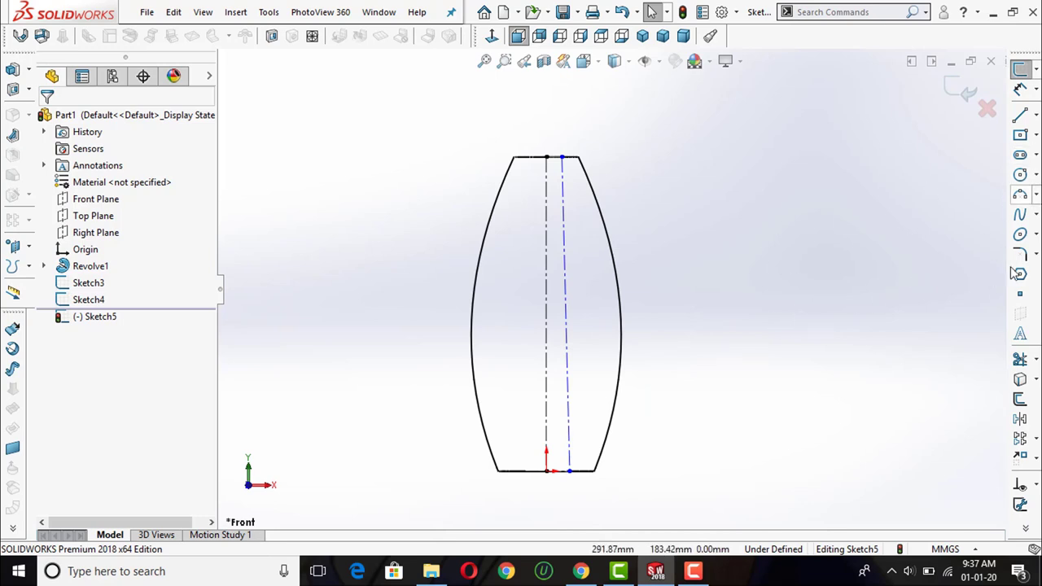
- Draw a nine-point spline alternating between the axis and slanted centerline, from the top edge to the bottom
{"action": "left_click", "coordinate": [1023, 215]}
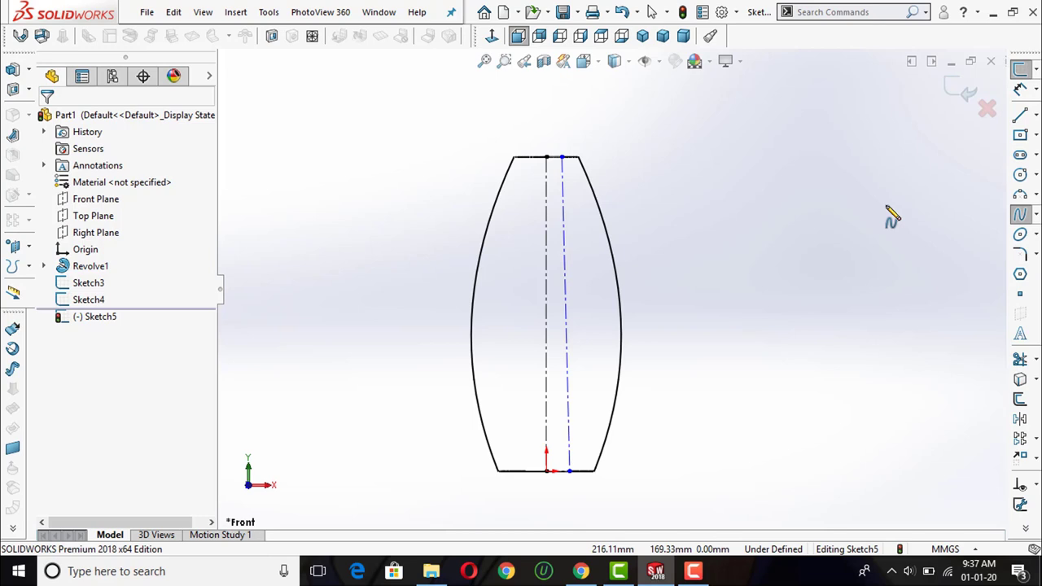
{"action": "scroll", "coordinate": [537, 167], "scroll_direction": "down", "scroll_amount": 2}
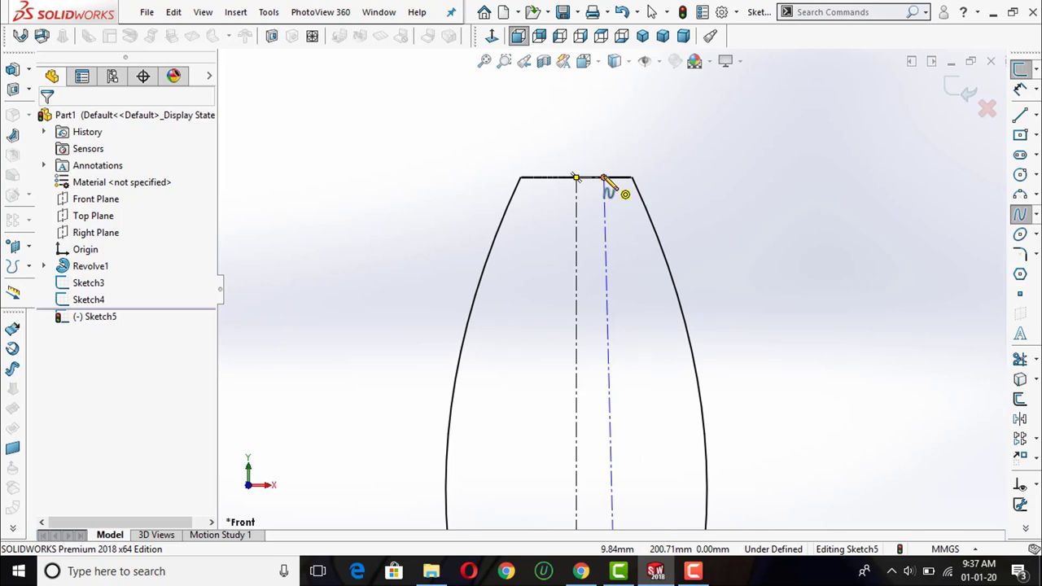
{"action": "left_click", "coordinate": [604, 178]}
{"action": "left_click", "coordinate": [577, 252]}
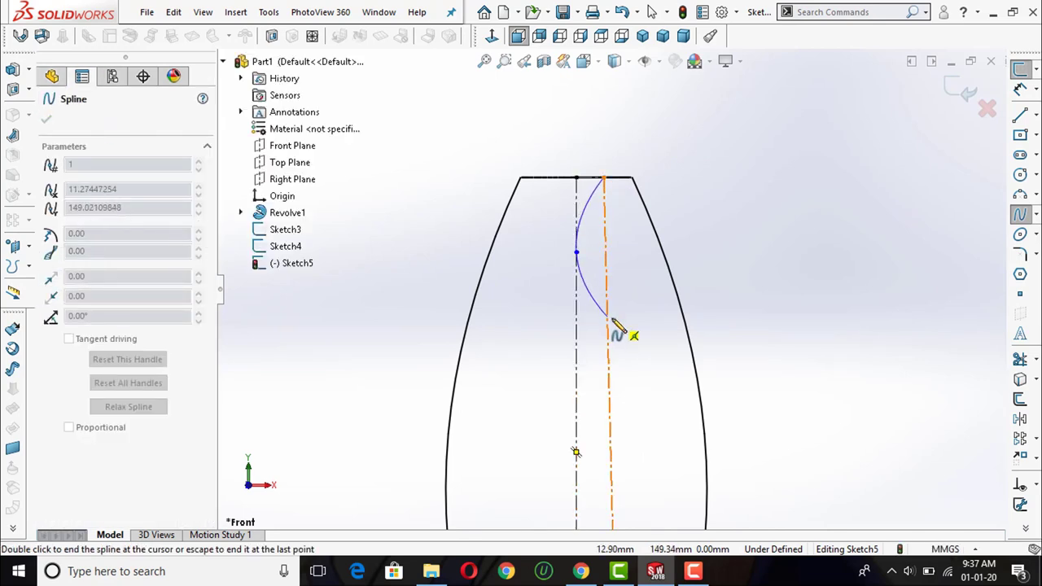
{"action": "left_click", "coordinate": [608, 327]}
{"action": "left_click", "coordinate": [578, 404]}
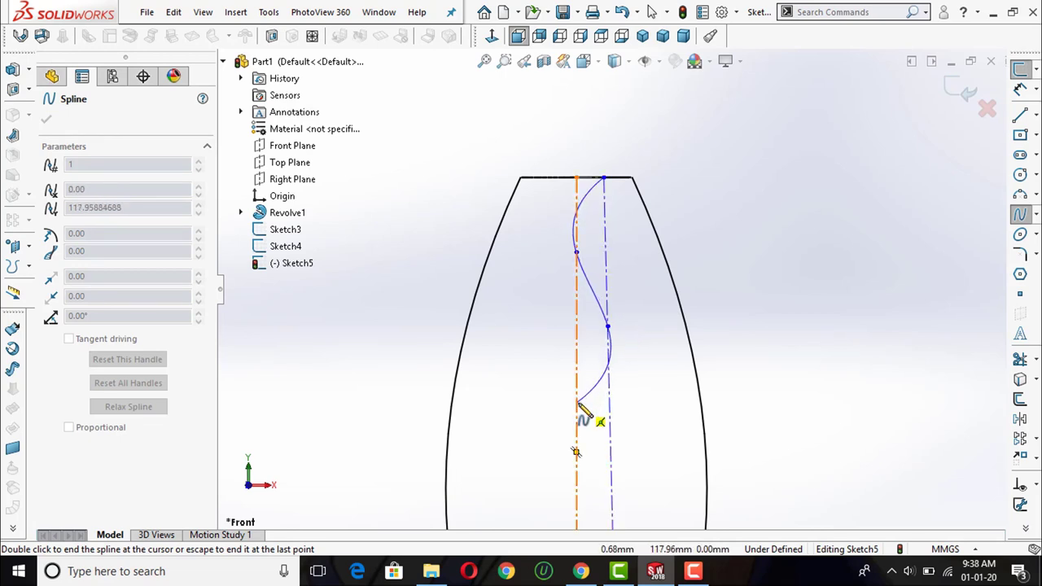
{"action": "scroll", "coordinate": [586, 413], "scroll_direction": "up", "scroll_amount": 3}
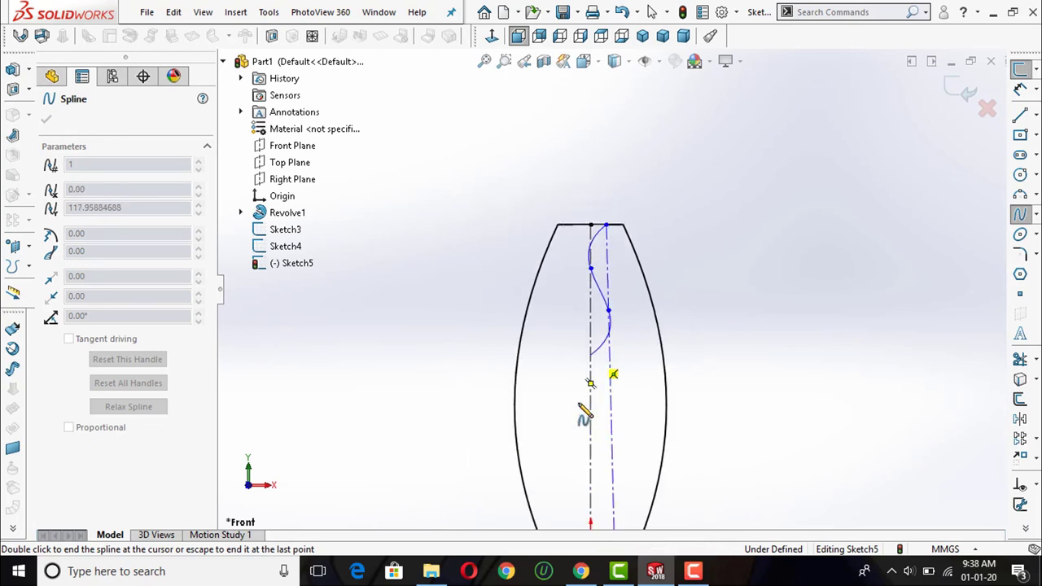
{"action": "left_click", "coordinate": [613, 365]}
{"action": "left_click", "coordinate": [592, 405]}
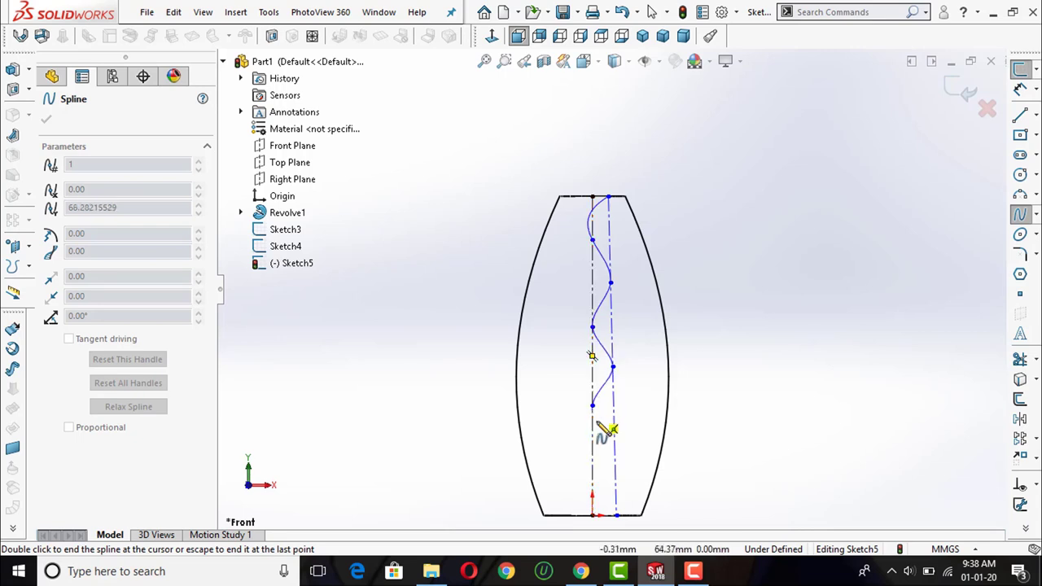
{"action": "left_click", "coordinate": [614, 438]}
{"action": "left_click", "coordinate": [593, 475]}
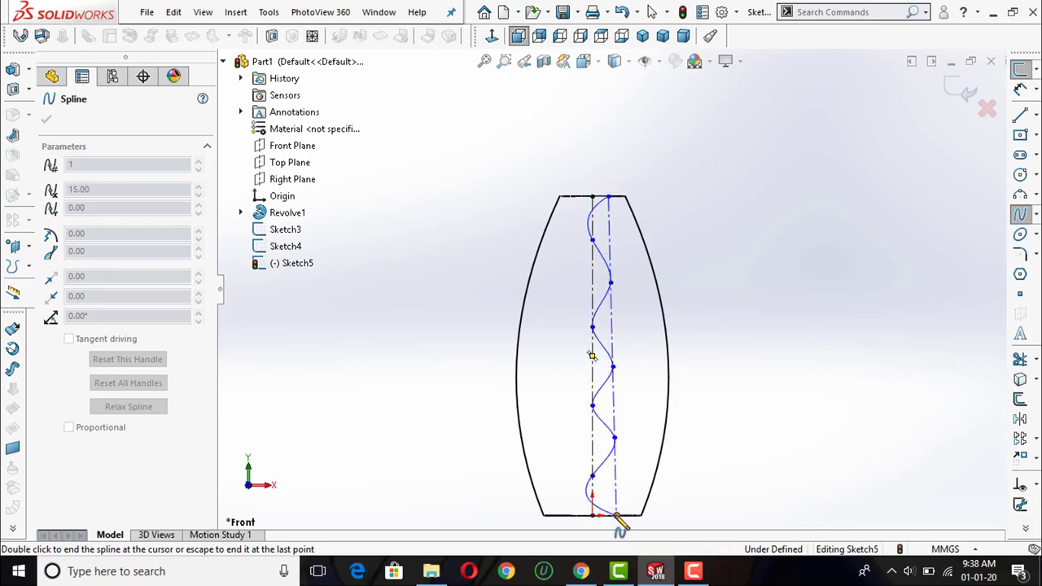
{"action": "double_click", "coordinate": [615, 516]}
{"action": "key", "text": "Escape"}
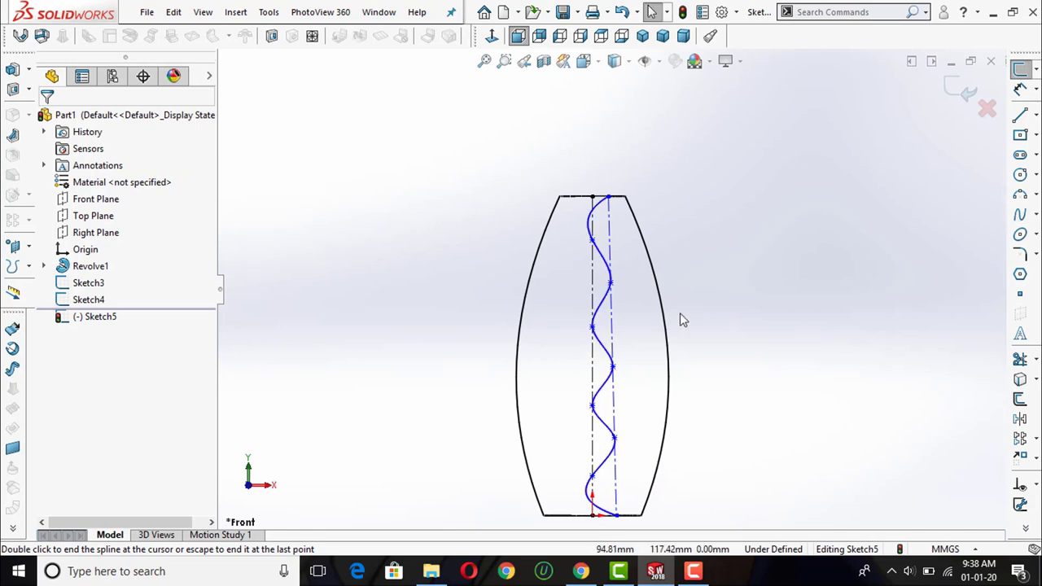
{"action": "scroll", "coordinate": [656, 277], "scroll_direction": "down", "scroll_amount": 2}
- Dimension the first three spline wave points from the top edge at 25, 50 and 75 mm
{"action": "left_click", "coordinate": [1020, 88]}
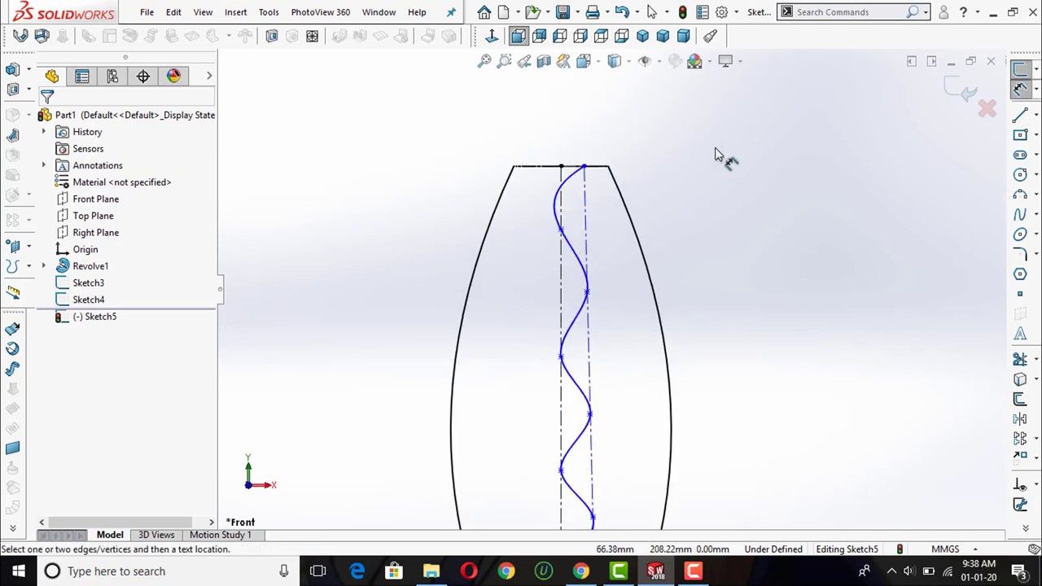
{"action": "left_click", "coordinate": [594, 202]}
{"action": "left_click", "coordinate": [601, 171]}
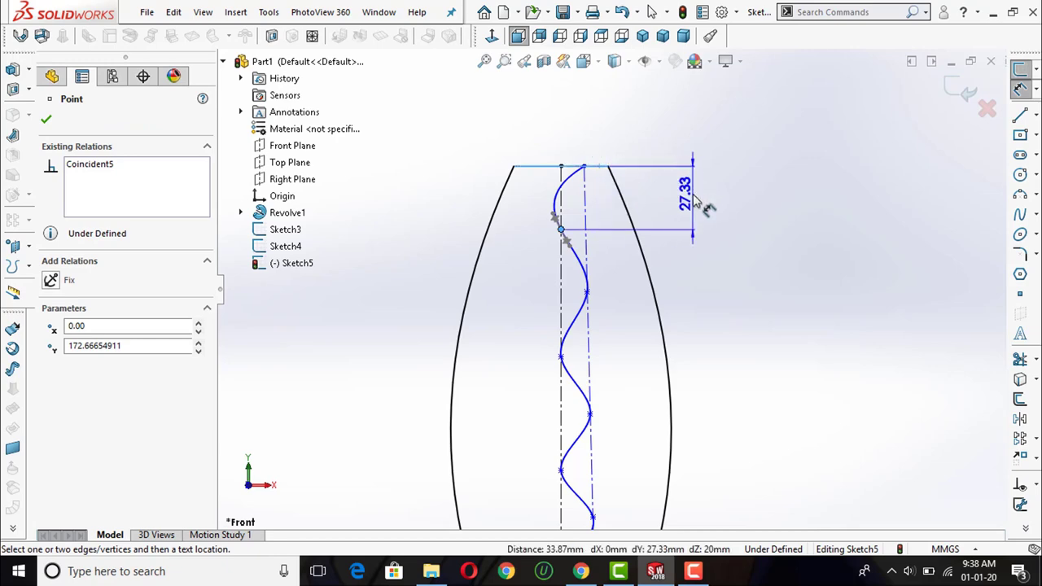
{"action": "left_click", "coordinate": [702, 198]}
{"action": "type", "text": "25"}
{"action": "key", "text": "Return"}
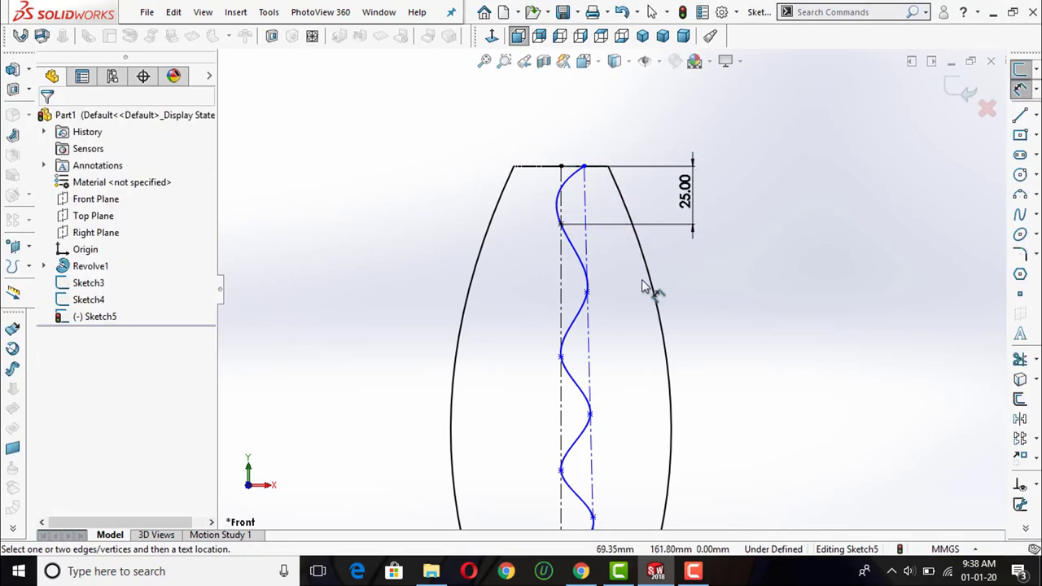
{"action": "left_click", "coordinate": [587, 291]}
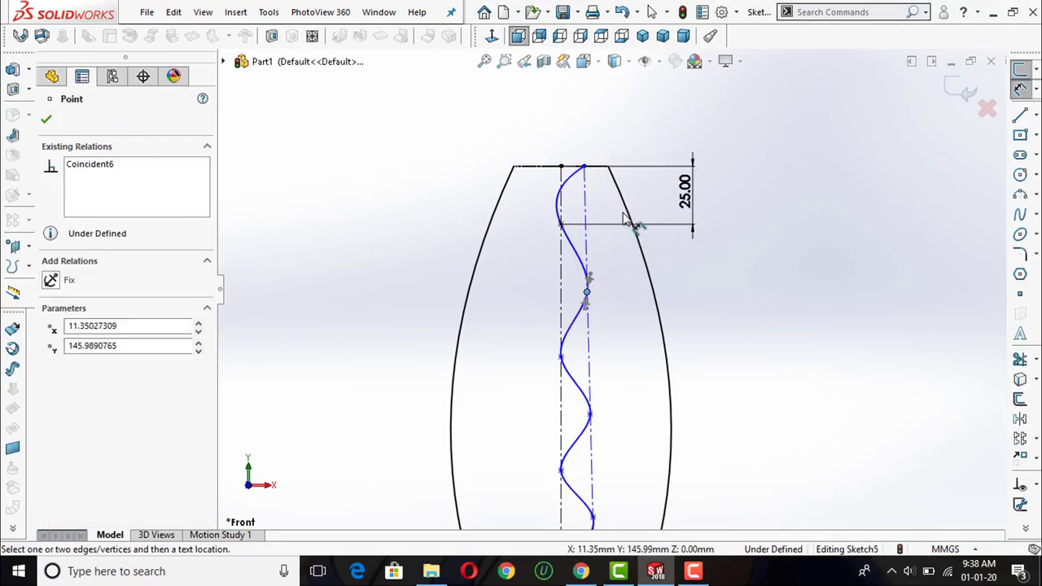
{"action": "left_click", "coordinate": [575, 167]}
{"action": "left_click", "coordinate": [732, 226]}
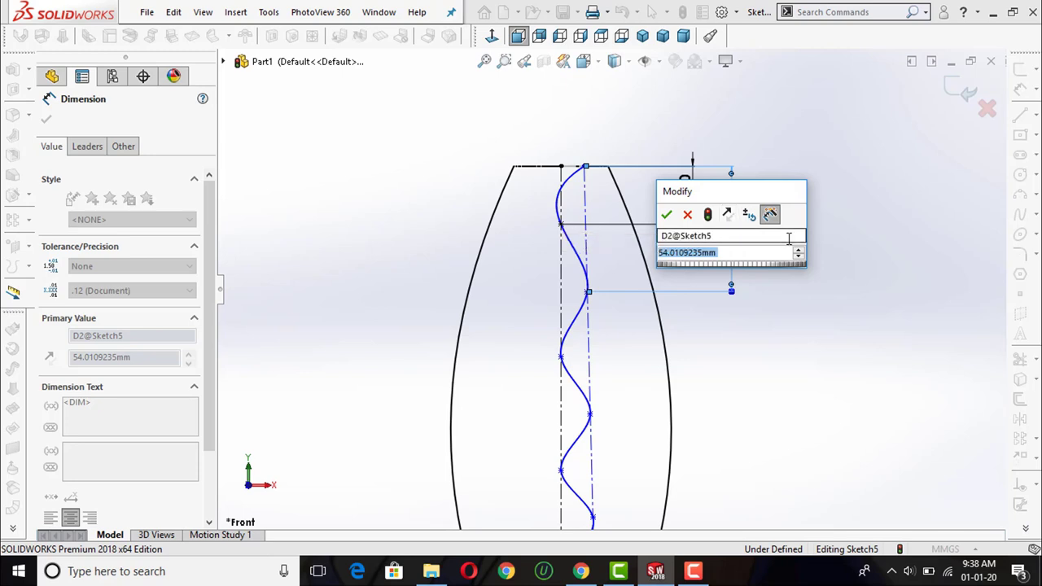
{"action": "type", "text": "50"}
{"action": "key", "text": "Return"}
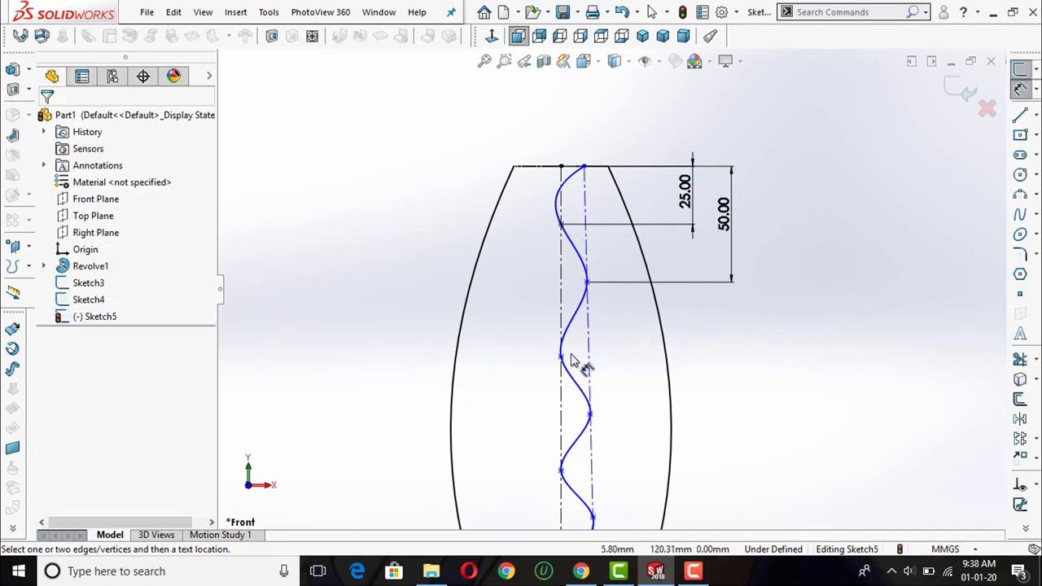
{"action": "left_click", "coordinate": [561, 358]}
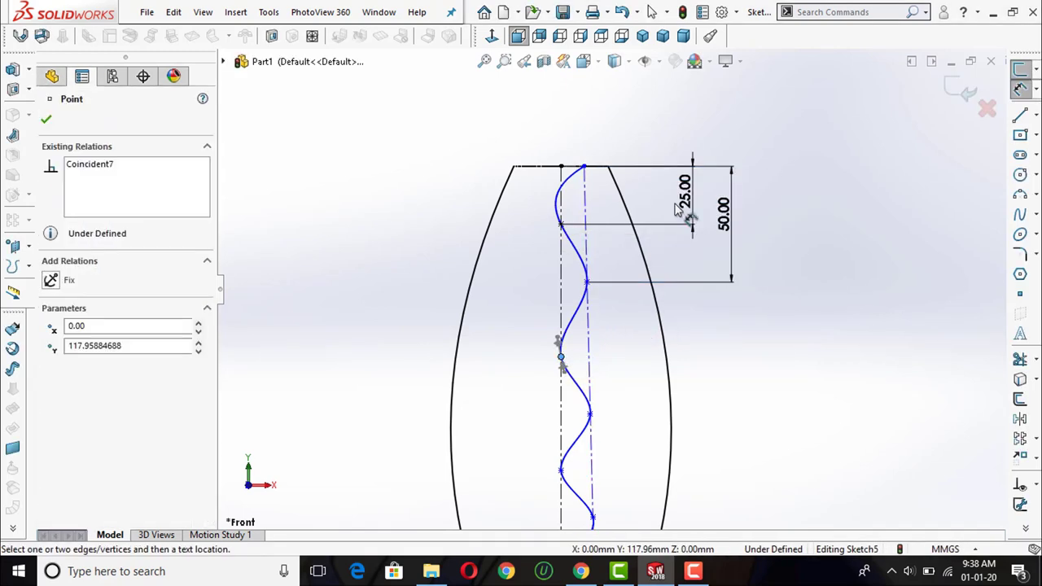
{"action": "left_click", "coordinate": [609, 168]}
{"action": "left_click", "coordinate": [794, 236]}
{"action": "type", "text": "7"}
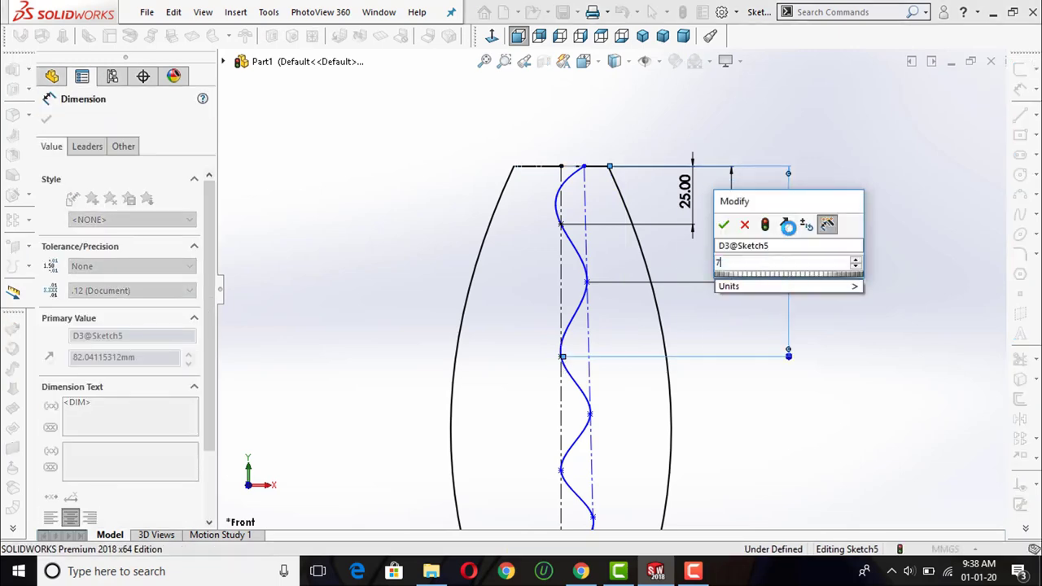
{"action": "type", "text": "5"}
{"action": "key", "text": "Return"}
{"action": "left_click", "coordinate": [871, 257]}
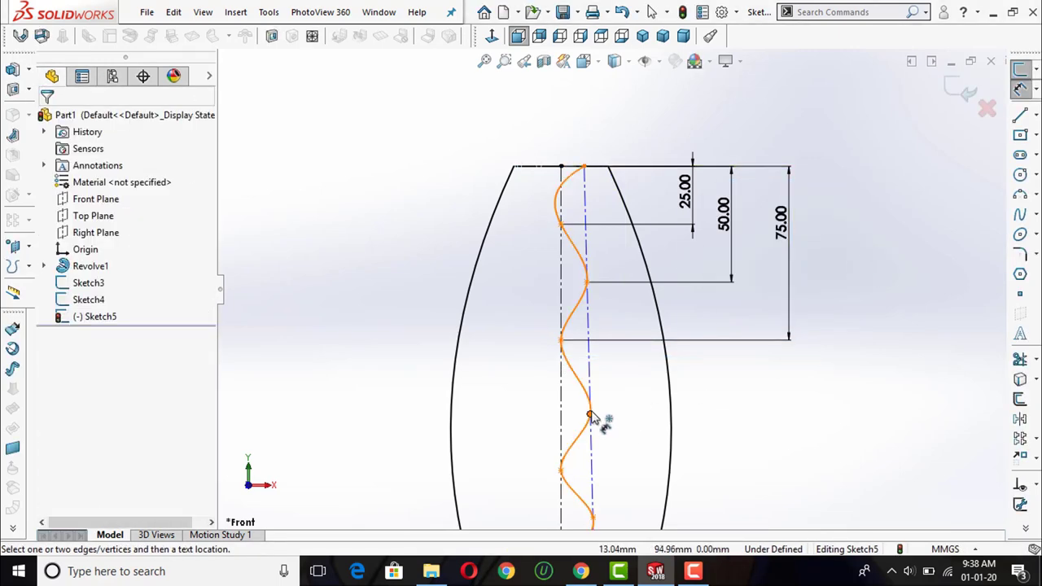
- Dimension the fourth and fifth wave points from the top edge at 100 and 125 mm
{"action": "left_click", "coordinate": [590, 415]}
{"action": "left_click", "coordinate": [584, 167]}
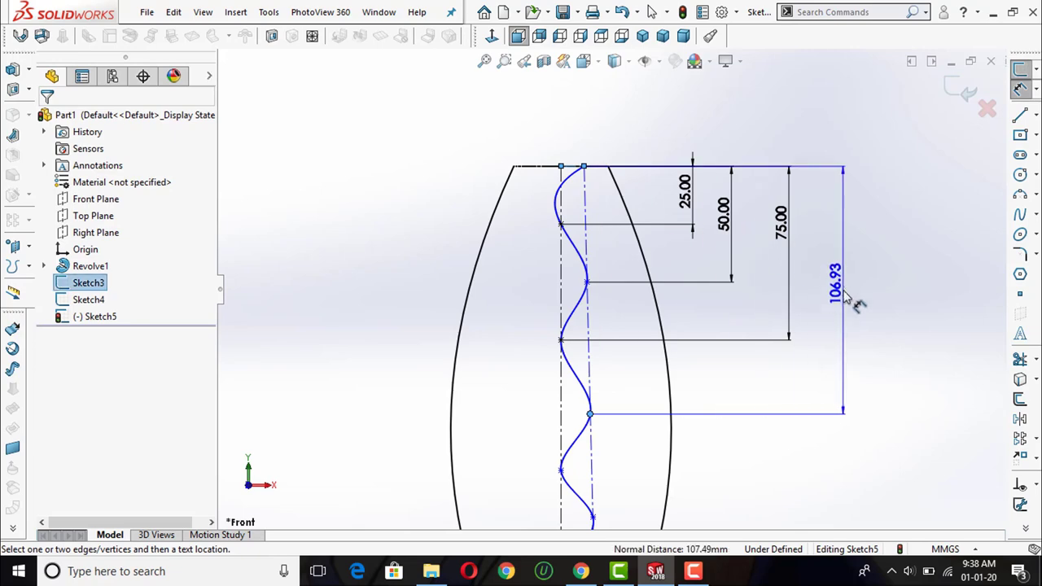
{"action": "left_click", "coordinate": [847, 300]}
{"action": "type", "text": "10"}
{"action": "key", "text": "Return"}
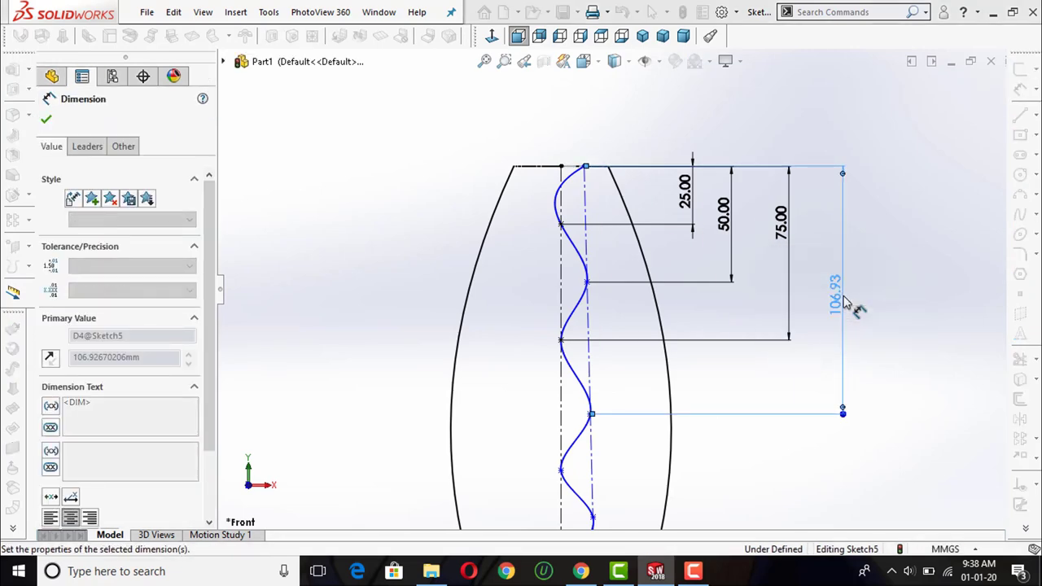
{"action": "left_click", "coordinate": [851, 301]}
{"action": "scroll", "coordinate": [863, 299], "scroll_direction": "up", "scroll_amount": 4}
{"action": "scroll", "coordinate": [619, 427], "scroll_direction": "down", "scroll_amount": 3}
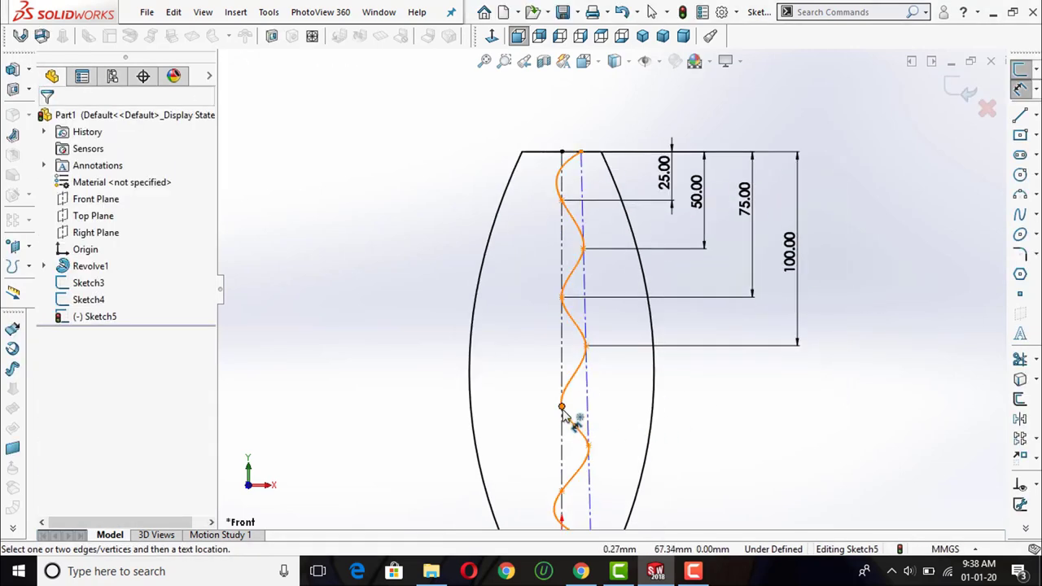
{"action": "left_click", "coordinate": [563, 410]}
{"action": "left_click", "coordinate": [544, 153]}
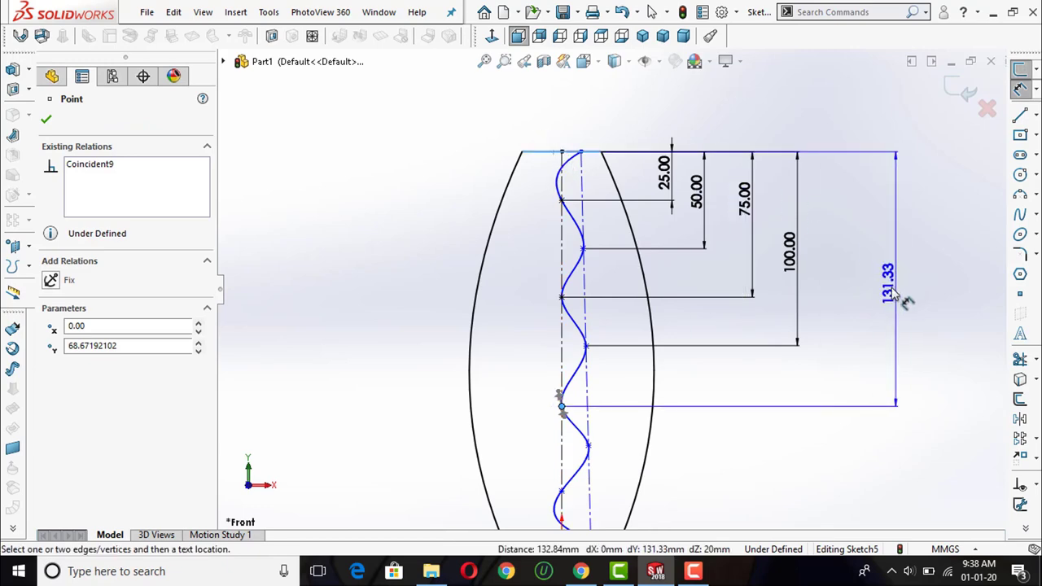
{"action": "left_click", "coordinate": [863, 295]}
{"action": "type", "text": "125"}
{"action": "key", "text": "Return"}
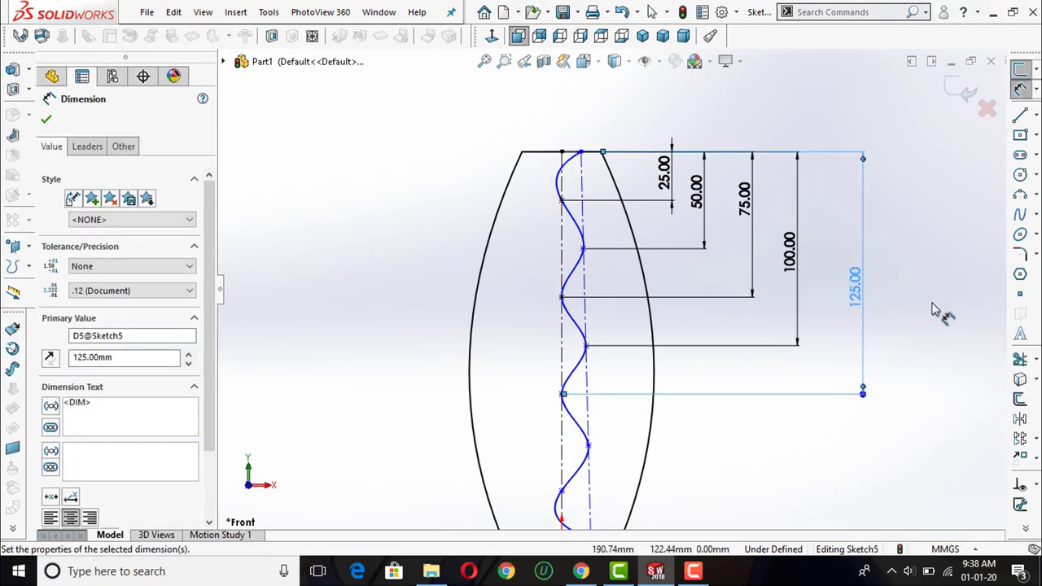
{"action": "left_click", "coordinate": [935, 310]}
- Dimension the two lowest wave points at 150 and 175 mm below the top edge
{"action": "left_click", "coordinate": [589, 445]}
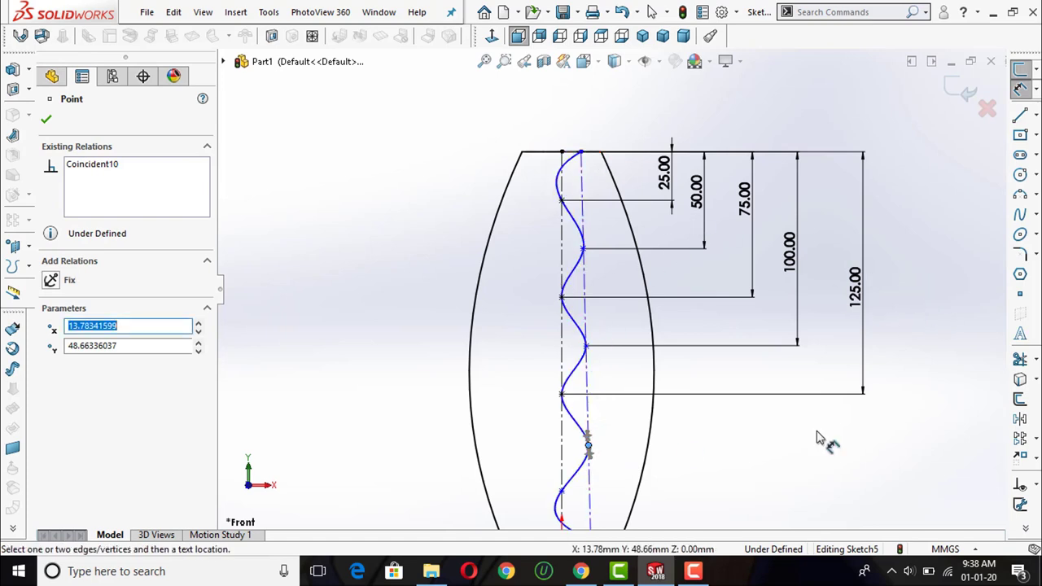
{"action": "left_click", "coordinate": [588, 446]}
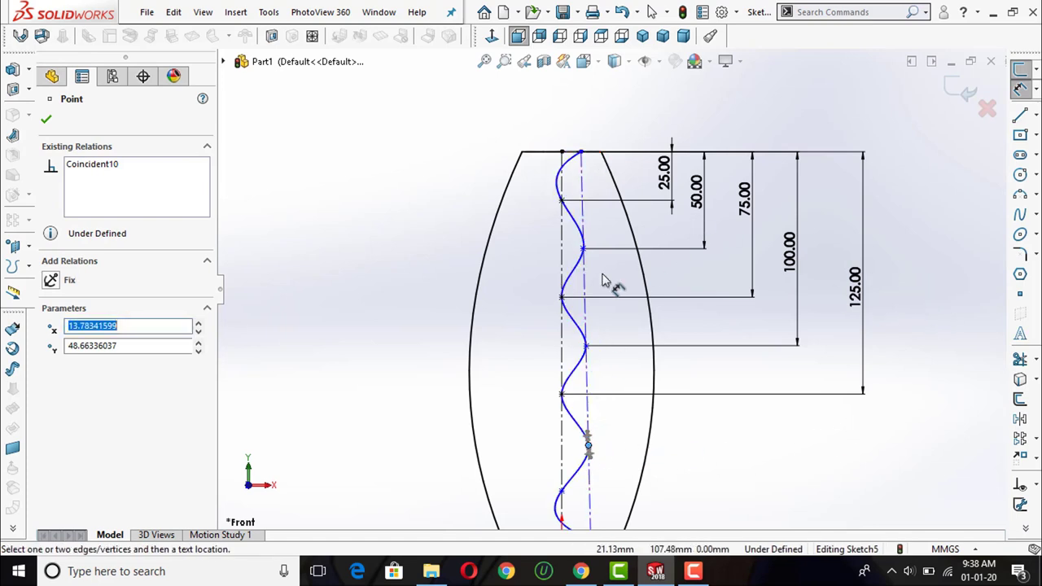
{"action": "left_click", "coordinate": [559, 153]}
{"action": "left_click", "coordinate": [902, 322]}
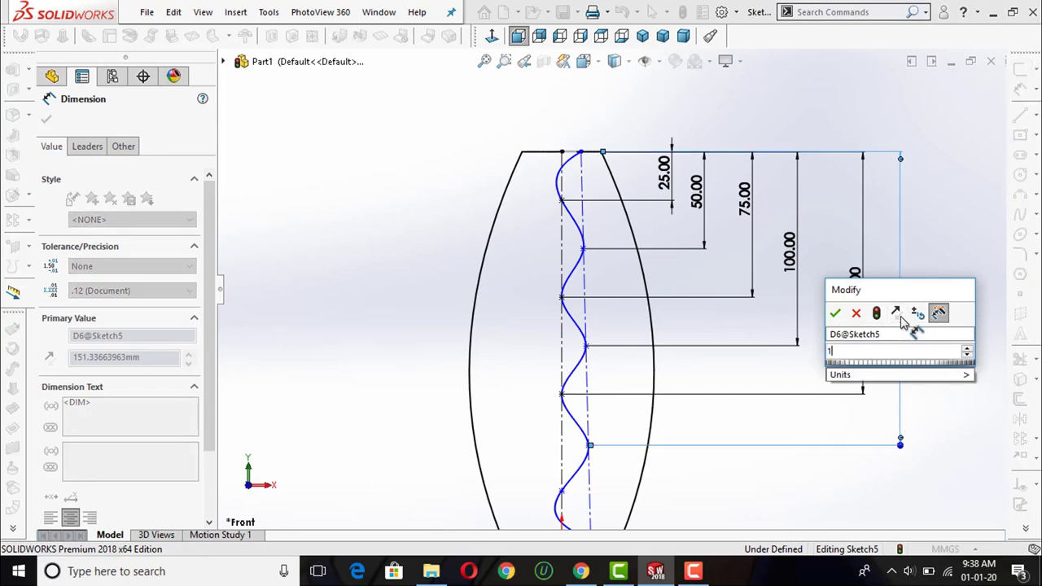
{"action": "type", "text": "150"}
{"action": "key", "text": "Return"}
{"action": "left_click", "coordinate": [983, 349]}
{"action": "scroll", "coordinate": [602, 285], "scroll_direction": "up", "scroll_amount": 2}
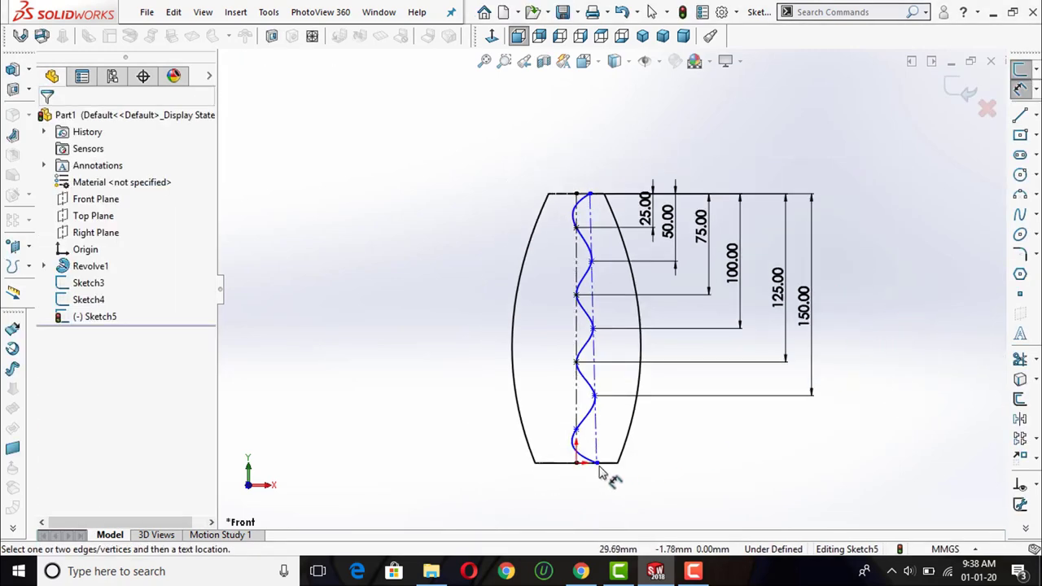
{"action": "left_click", "coordinate": [576, 432]}
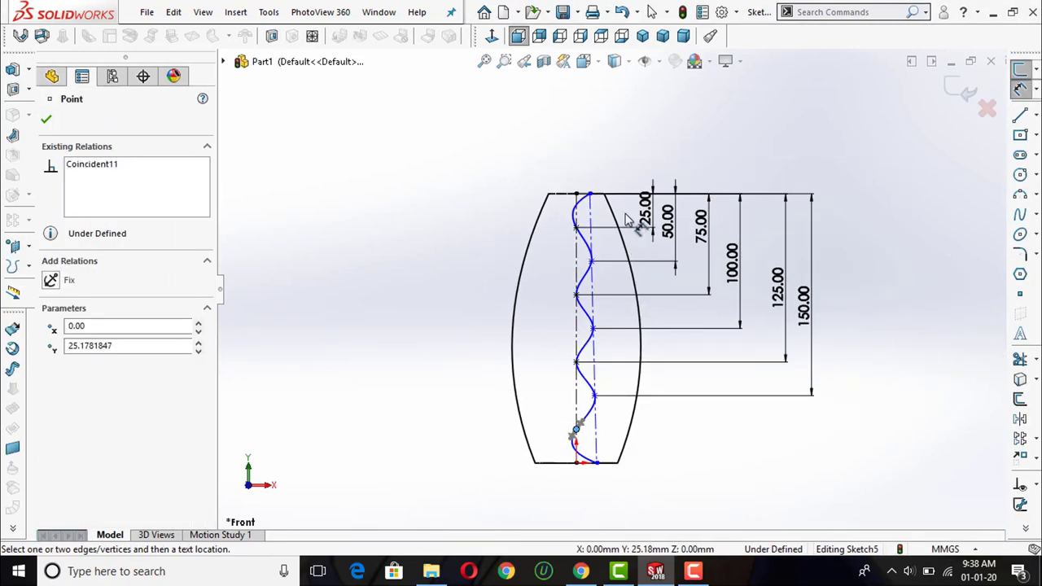
{"action": "left_click", "coordinate": [587, 196]}
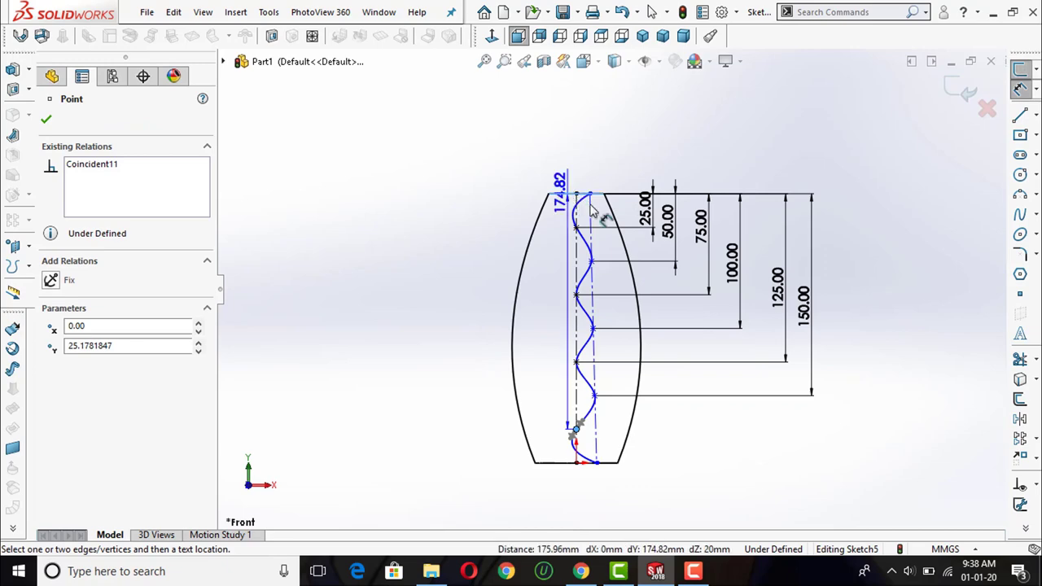
{"action": "left_click", "coordinate": [841, 315]}
{"action": "type", "text": "175"}
{"action": "key", "text": "Return"}
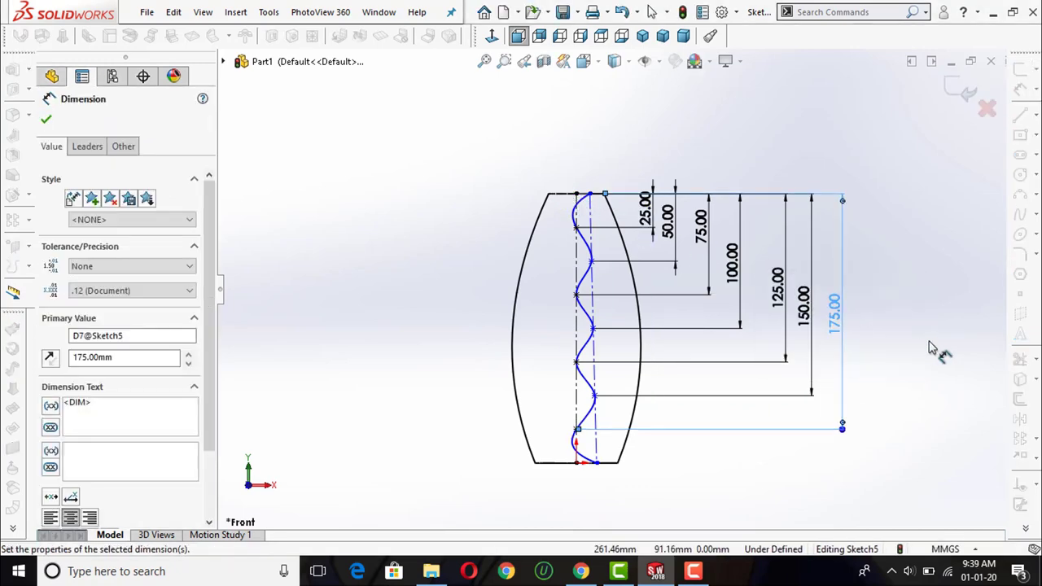
{"action": "left_click", "coordinate": [864, 369]}
{"action": "scroll", "coordinate": [668, 449], "scroll_direction": "down", "scroll_amount": 3}
{"action": "scroll", "coordinate": [582, 424], "scroll_direction": "down", "scroll_amount": 1}
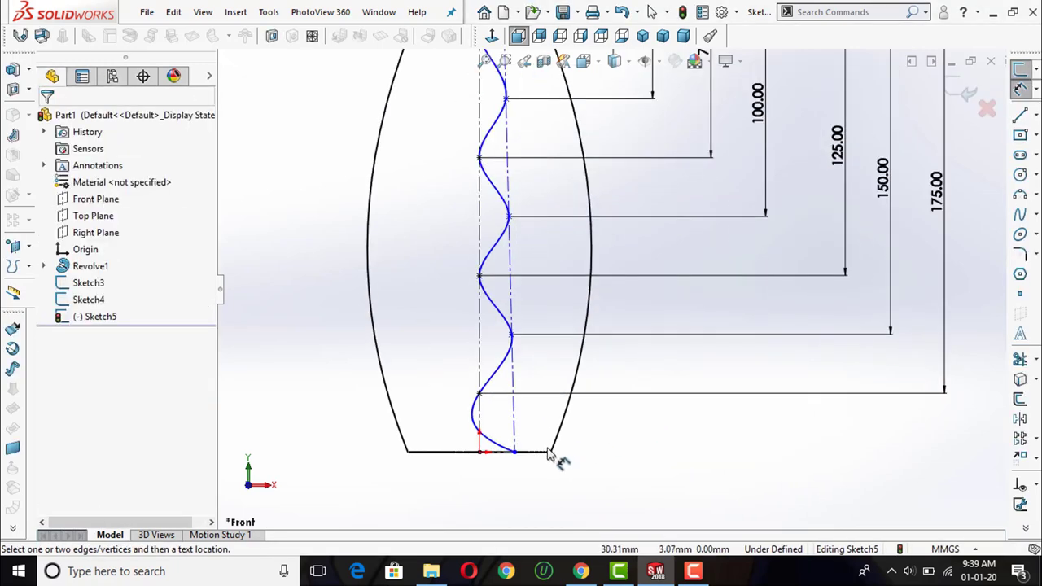
- Select the spline's bottom end and drag its tangent handle to a steeper direction
{"action": "left_click", "coordinate": [514, 453]}
{"action": "scroll", "coordinate": [513, 458], "scroll_direction": "down", "scroll_amount": 2}
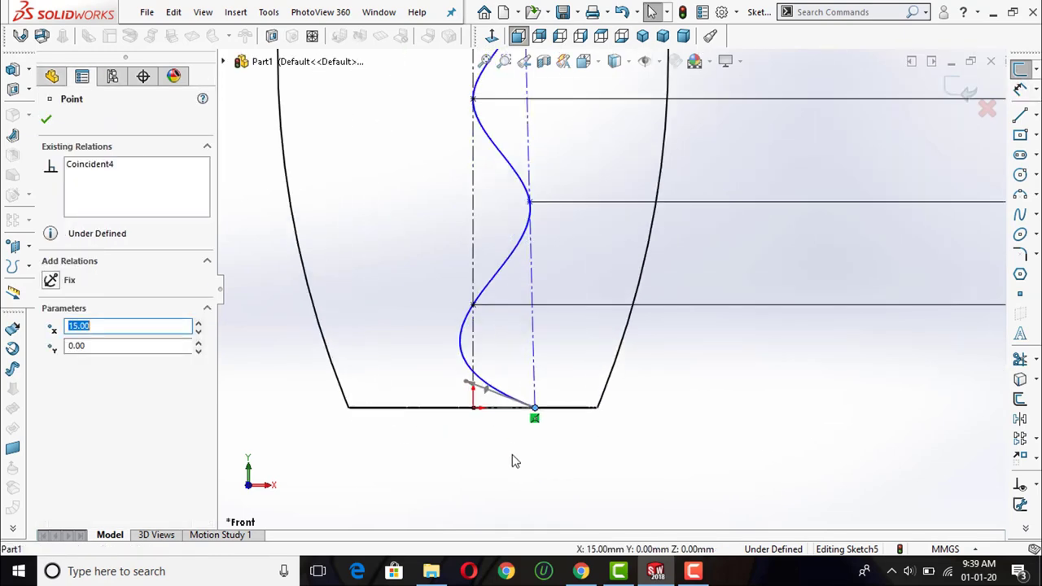
{"action": "scroll", "coordinate": [516, 446], "scroll_direction": "down", "scroll_amount": 2}
{"action": "scroll", "coordinate": [559, 298], "scroll_direction": "up", "scroll_amount": 3}
{"action": "scroll", "coordinate": [561, 269], "scroll_direction": "down", "scroll_amount": 2}
{"action": "scroll", "coordinate": [563, 261], "scroll_direction": "down", "scroll_amount": 2}
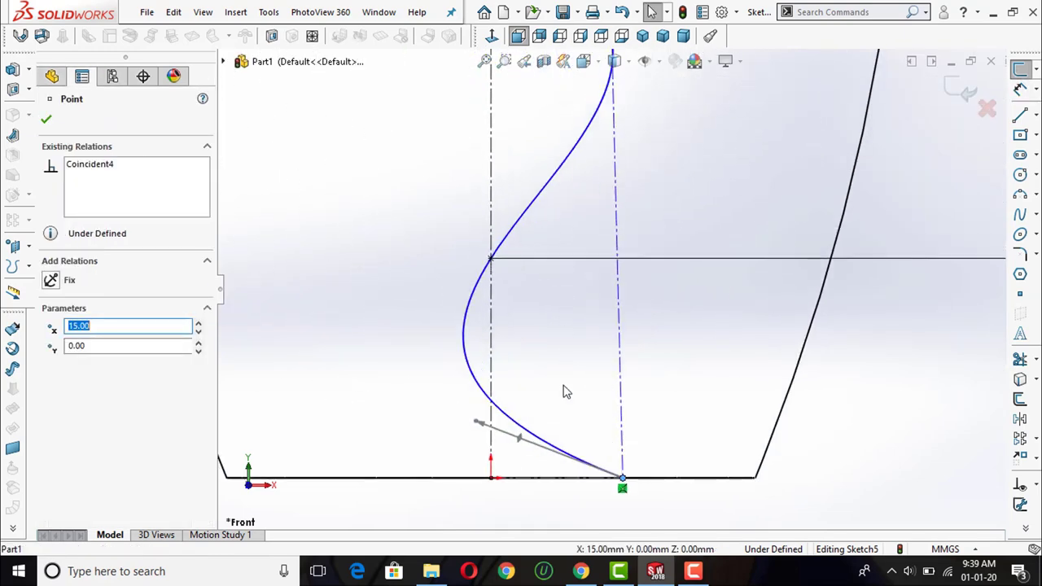
{"action": "mouse_move", "coordinate": [518, 440]}
{"action": "left_mouse_down"}
{"action": "mouse_move", "coordinate": [572, 399]}
{"action": "mouse_move", "coordinate": [609, 388]}
{"action": "left_mouse_up"}
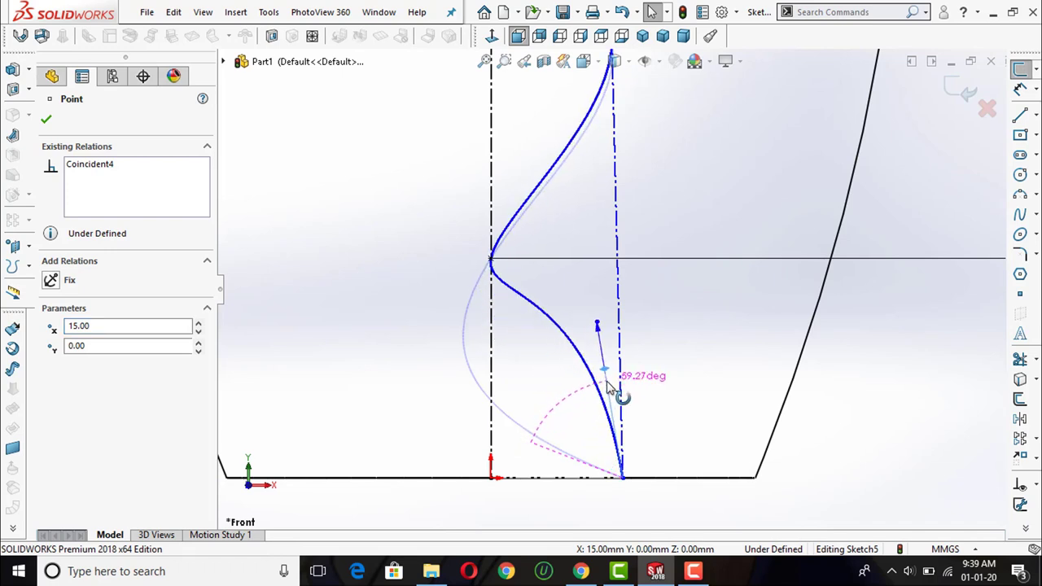
{"action": "left_click_drag", "start_coordinate": [609, 388], "coordinate": [609, 390]}
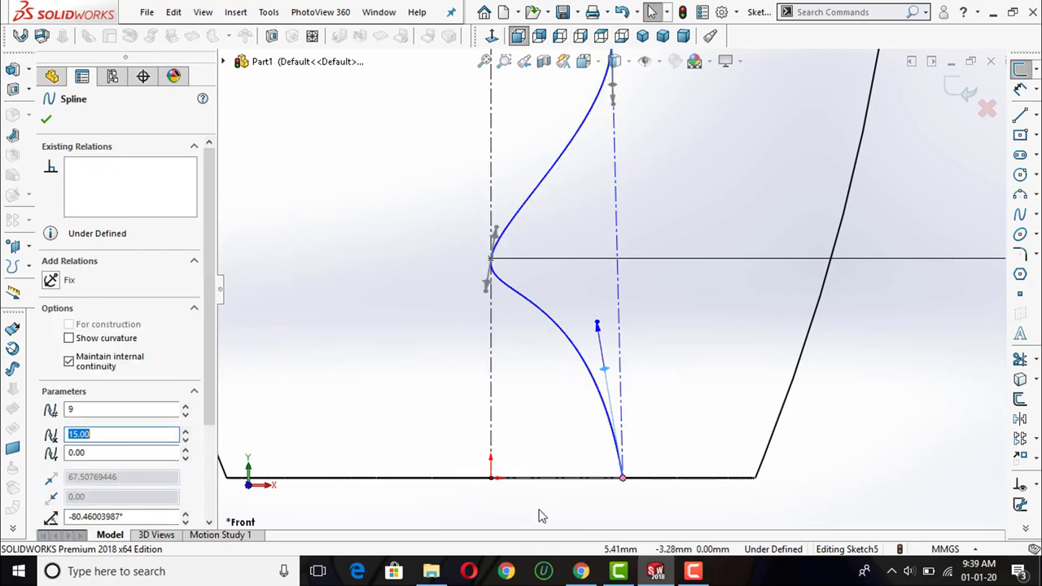
- Swing the top end's tangent toward vertical and apply a -90° tangent angle
{"action": "scroll", "coordinate": [535, 489], "scroll_direction": "up", "scroll_amount": 3}
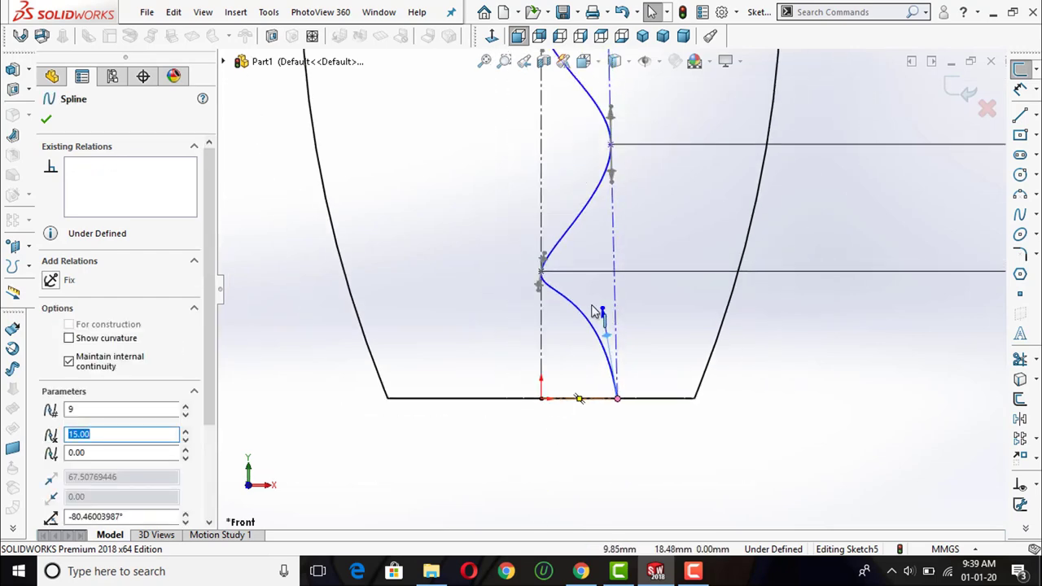
{"action": "scroll", "coordinate": [598, 310], "scroll_direction": "up", "scroll_amount": 2}
{"action": "scroll", "coordinate": [594, 312], "scroll_direction": "up", "scroll_amount": 2}
{"action": "scroll", "coordinate": [594, 312], "scroll_direction": "up", "scroll_amount": 2}
{"action": "scroll", "coordinate": [598, 358], "scroll_direction": "up", "scroll_amount": 1}
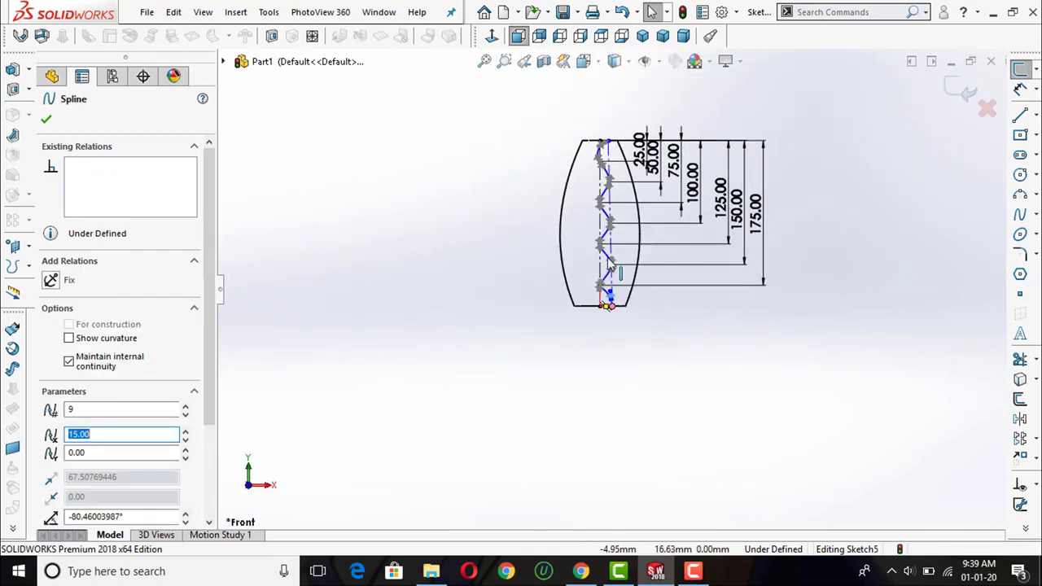
{"action": "scroll", "coordinate": [600, 163], "scroll_direction": "down", "scroll_amount": 1}
{"action": "scroll", "coordinate": [598, 174], "scroll_direction": "down", "scroll_amount": 3}
{"action": "scroll", "coordinate": [600, 173], "scroll_direction": "down", "scroll_amount": 3}
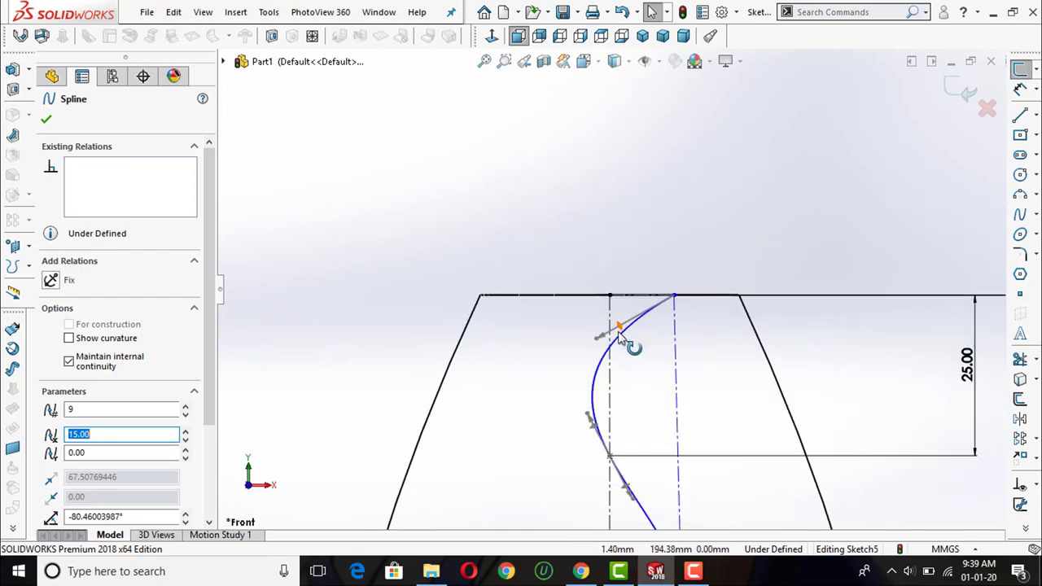
{"action": "left_click_drag", "start_coordinate": [622, 328], "coordinate": [664, 353]}
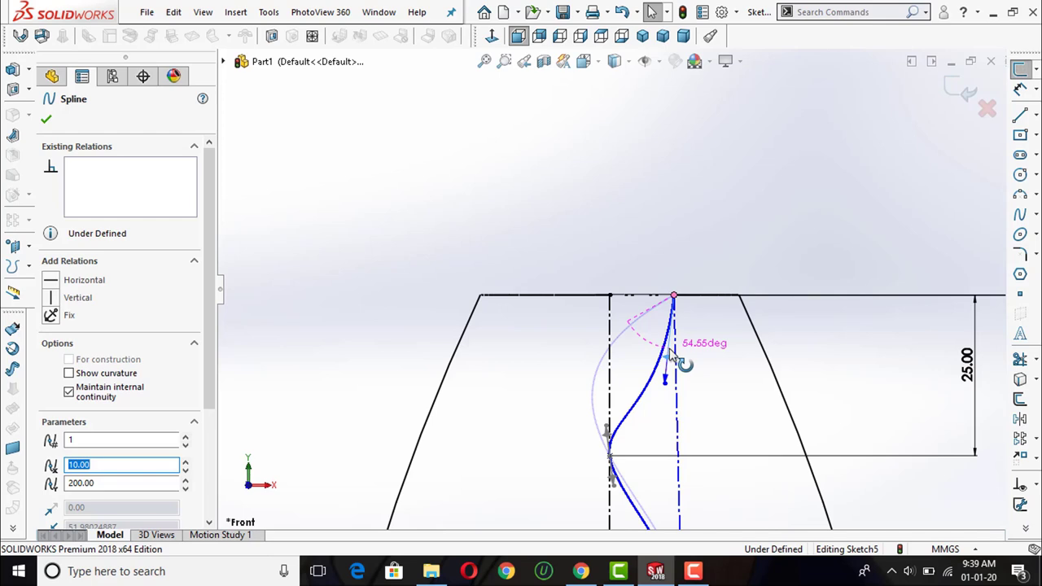
{"action": "left_click_drag", "start_coordinate": [667, 352], "coordinate": [677, 357]}
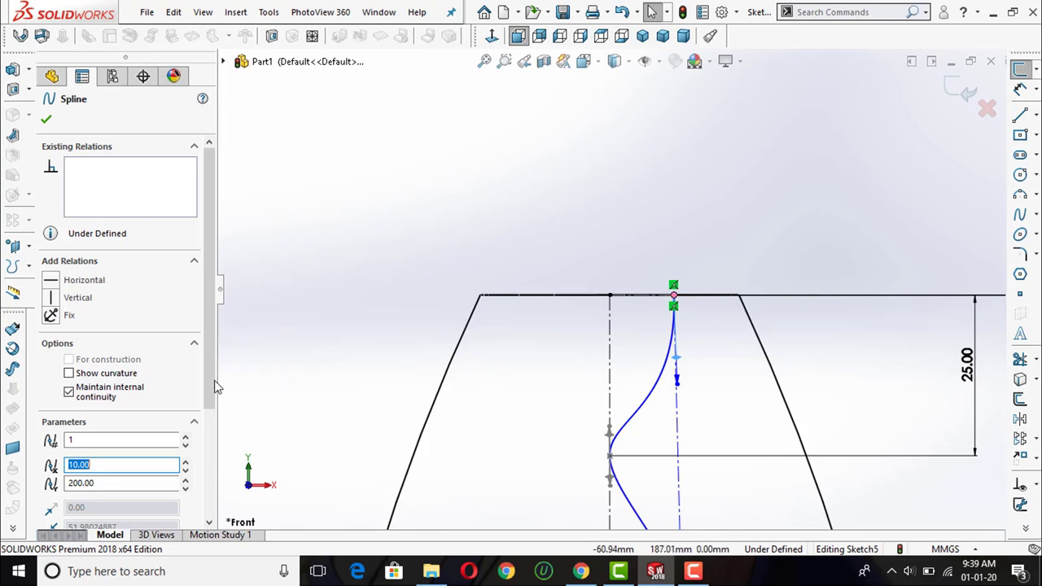
{"action": "scroll", "coordinate": [179, 407], "scroll_direction": "down", "scroll_amount": 3}
{"action": "scroll", "coordinate": [138, 434], "scroll_direction": "down", "scroll_amount": 2}
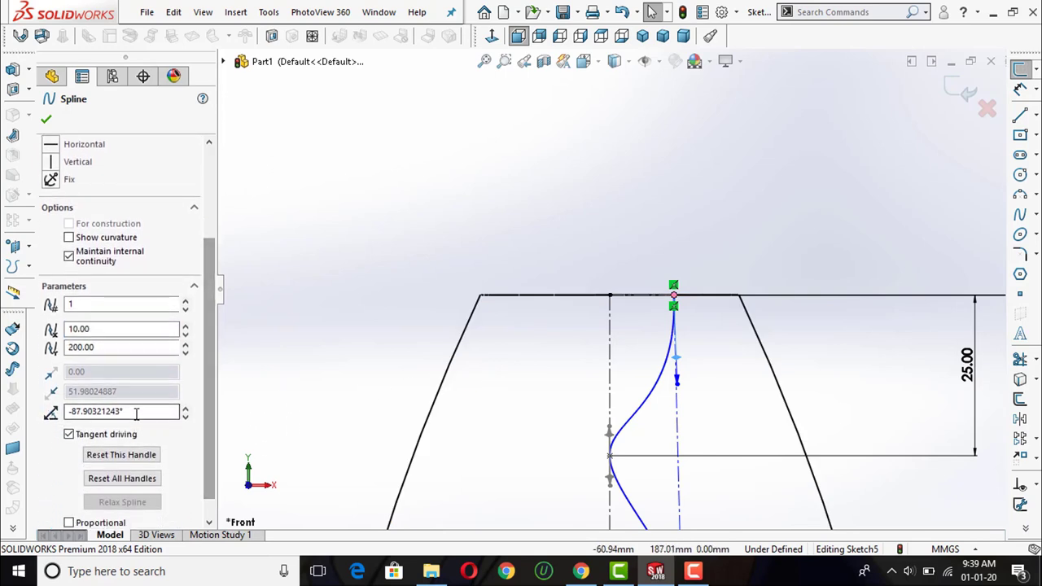
{"action": "type", "text": "-90"}
{"action": "key", "text": "Return"}
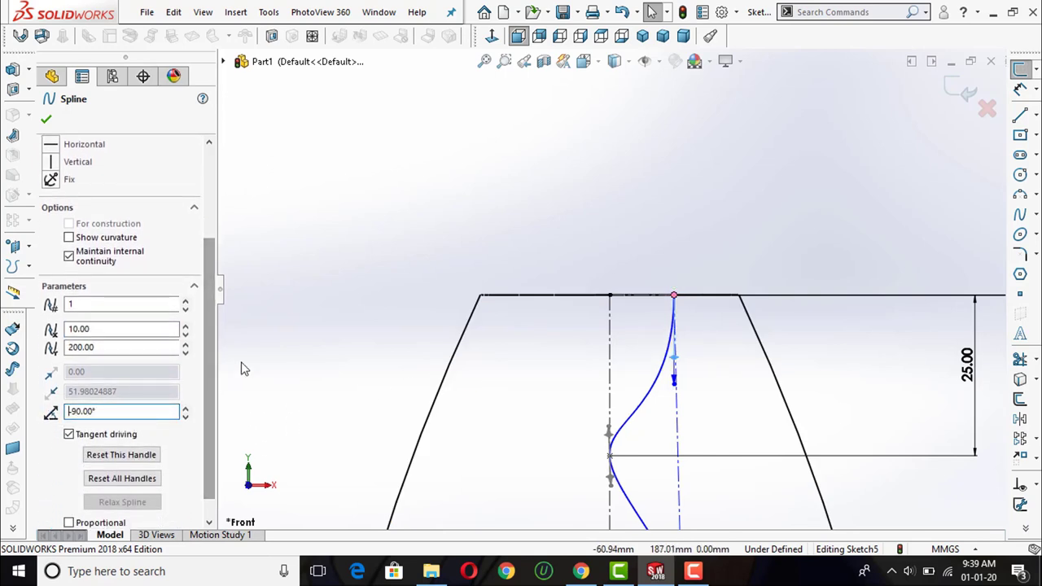
{"action": "key", "text": "Escape"}
- Set the bottom end's tangent angle to -90° in the Spline properties
{"action": "scroll", "coordinate": [570, 172], "scroll_direction": "up", "scroll_amount": 2}
{"action": "scroll", "coordinate": [595, 177], "scroll_direction": "up", "scroll_amount": 3}
{"action": "scroll", "coordinate": [618, 358], "scroll_direction": "up", "scroll_amount": 3}
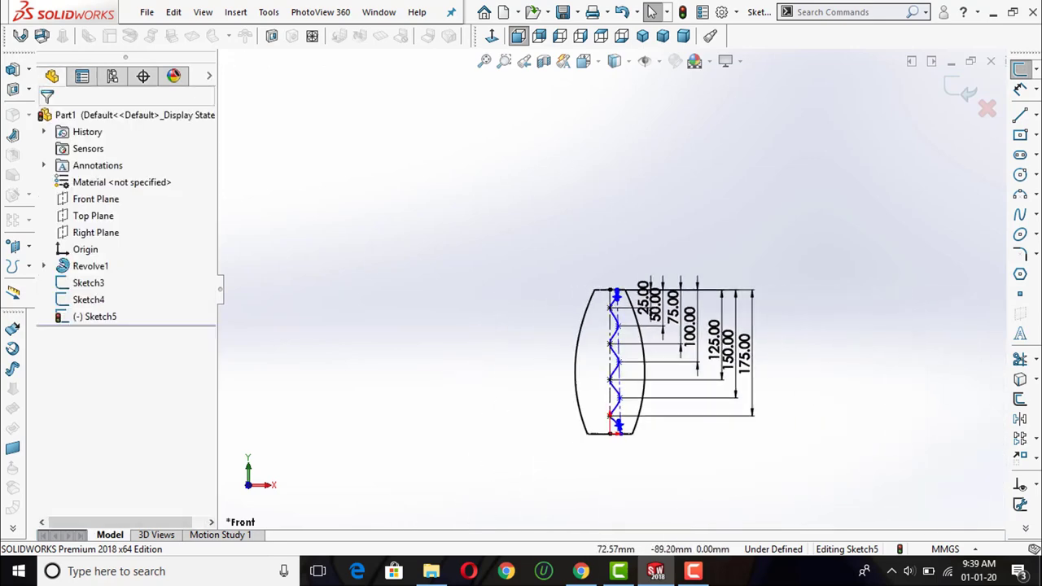
{"action": "scroll", "coordinate": [649, 421], "scroll_direction": "down", "scroll_amount": 2}
{"action": "scroll", "coordinate": [614, 414], "scroll_direction": "down", "scroll_amount": 6}
{"action": "scroll", "coordinate": [600, 396], "scroll_direction": "down", "scroll_amount": 4}
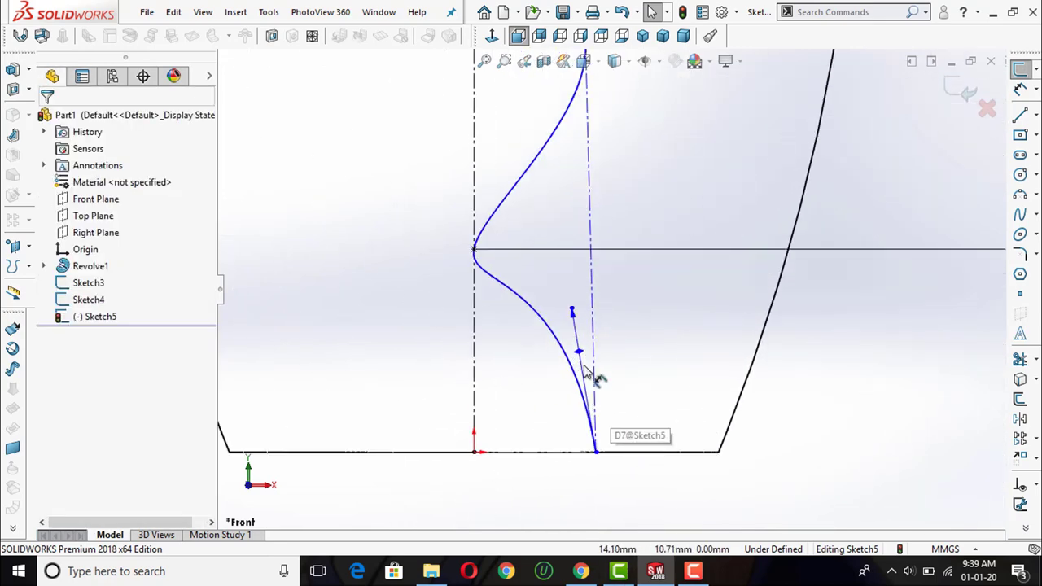
{"action": "left_click", "coordinate": [578, 354]}
{"action": "scroll", "coordinate": [134, 391], "scroll_direction": "down", "scroll_amount": 3}
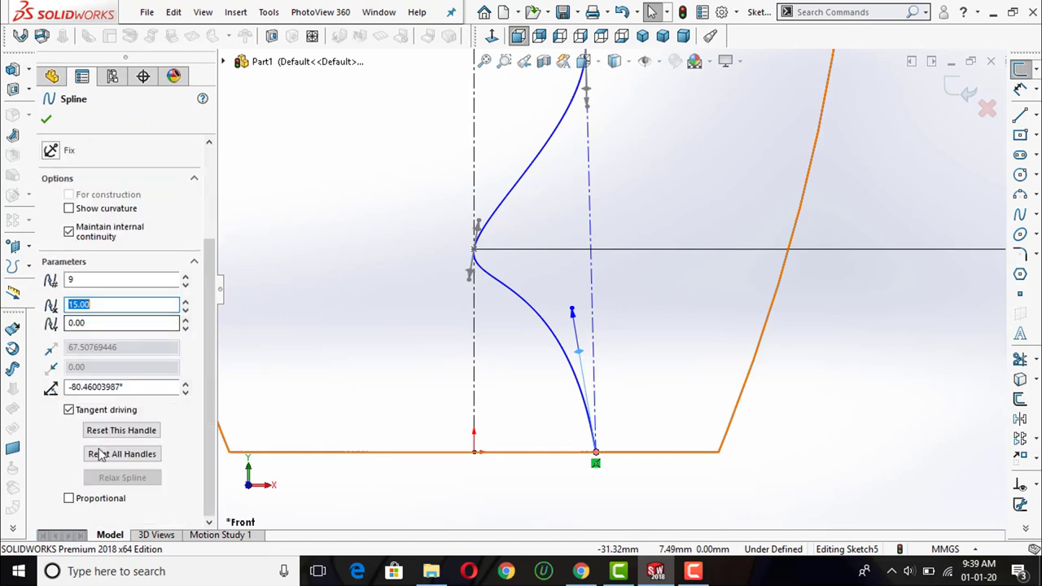
{"action": "left_click", "coordinate": [143, 386]}
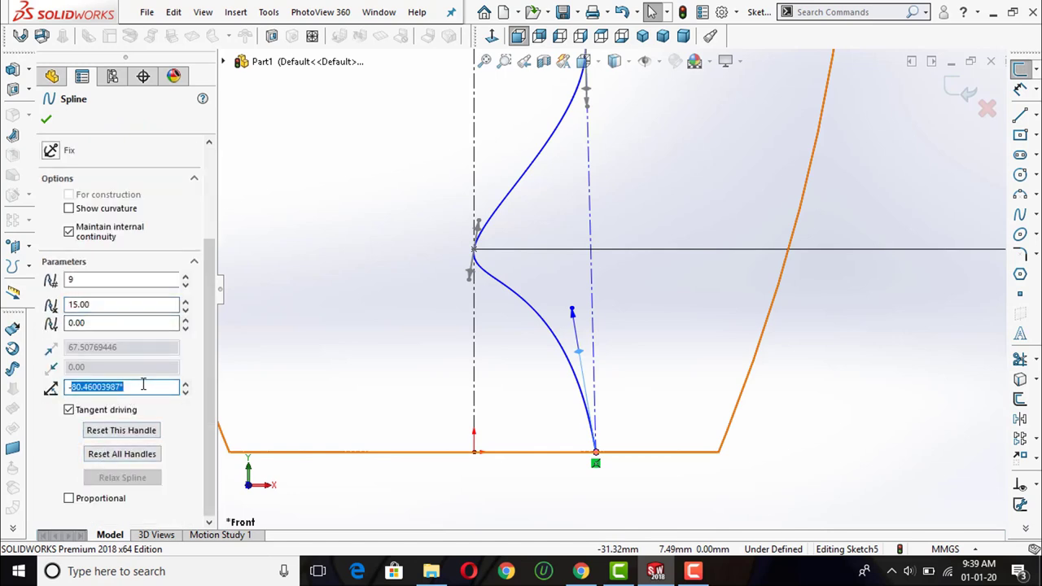
{"action": "type", "text": "-90"}
{"action": "key", "text": "Return"}
{"action": "left_click", "coordinate": [795, 412]}
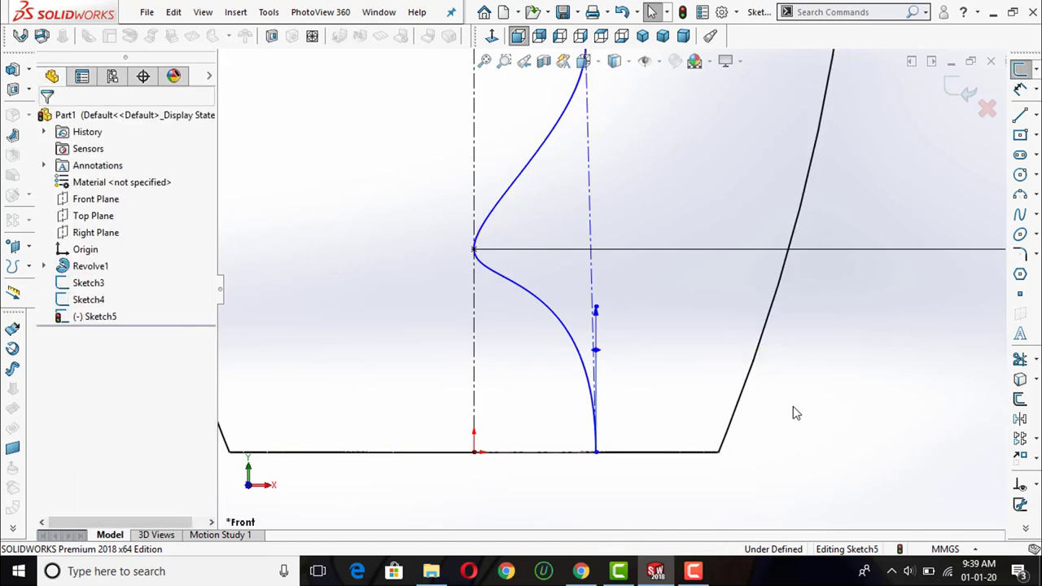
- Zoom to fit, check the wavy spline profile, and exit Sketch5
{"action": "key", "text": "z"}
{"action": "key", "text": "z"}
{"action": "key", "text": "z"}
{"action": "key", "text": "z"}
{"action": "key", "text": "z"}
{"action": "key", "text": "z"}
{"action": "key", "text": "z"}
{"action": "key", "text": "z"}
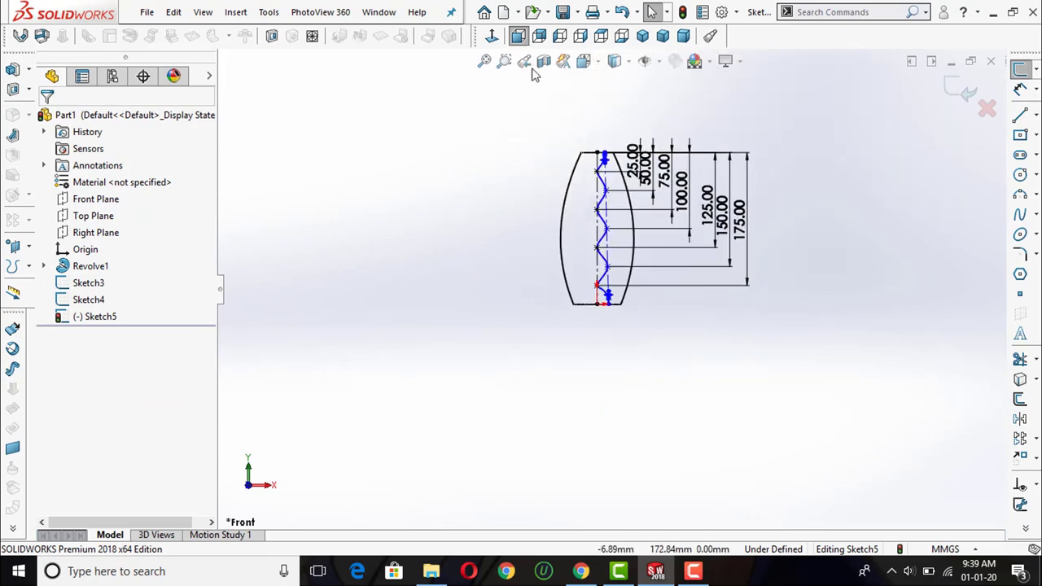
{"action": "scroll", "coordinate": [537, 65], "scroll_direction": "down", "scroll_amount": 2}
{"action": "scroll", "coordinate": [659, 262], "scroll_direction": "down", "scroll_amount": 3}
{"action": "scroll", "coordinate": [725, 503], "scroll_direction": "up", "scroll_amount": 3}
{"action": "scroll", "coordinate": [672, 410], "scroll_direction": "down", "scroll_amount": 4}
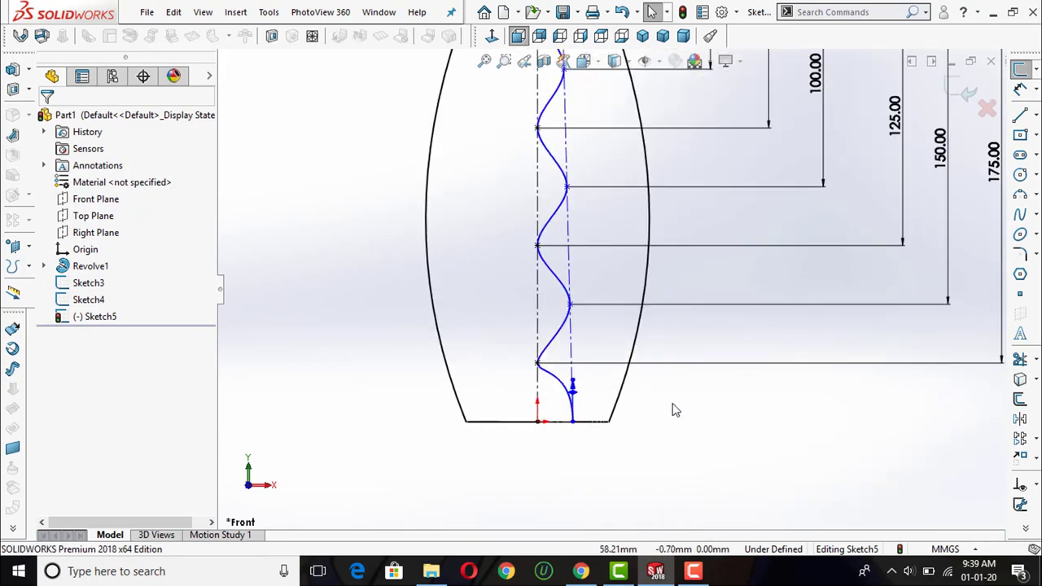
{"action": "scroll", "coordinate": [632, 295], "scroll_direction": "up", "scroll_amount": 2}
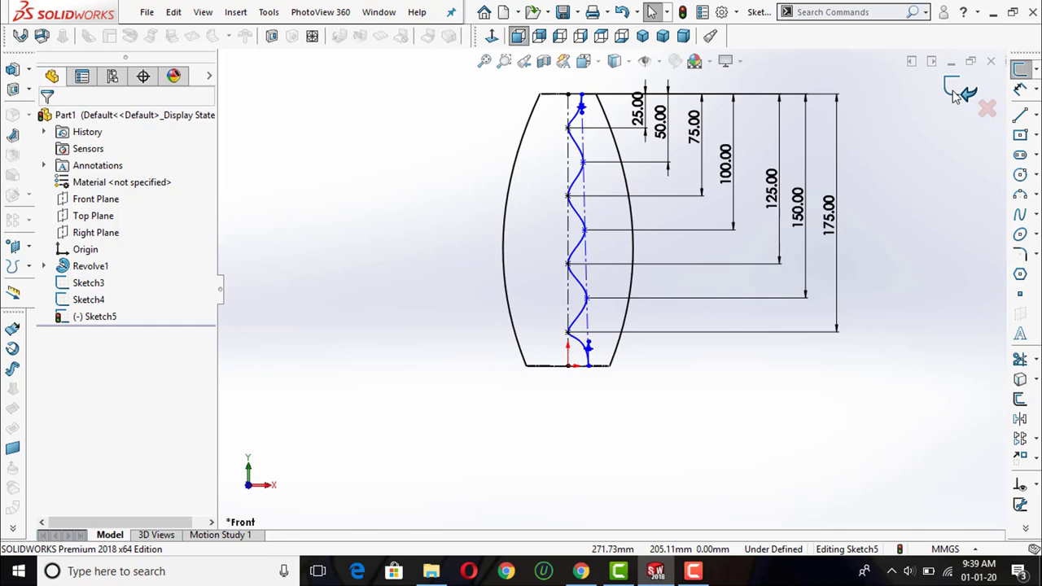
{"action": "left_click", "coordinate": [955, 92]}
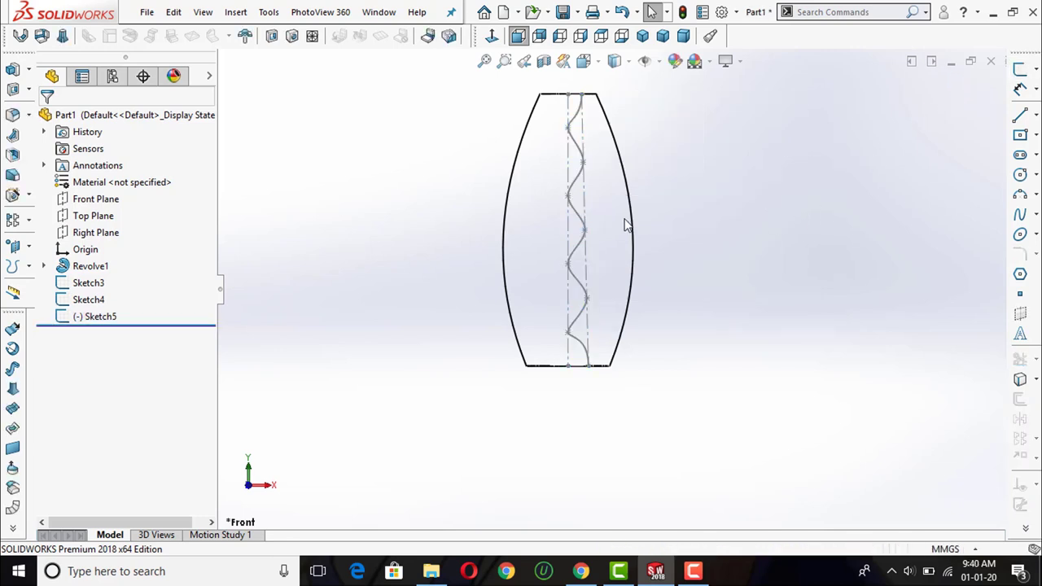
- Reopen Sketch5 for editing and reshape the spline's bottom tangent direction
{"action": "scroll", "coordinate": [533, 308], "scroll_direction": "down", "scroll_amount": 1}
{"action": "scroll", "coordinate": [533, 307], "scroll_direction": "down", "scroll_amount": 1}
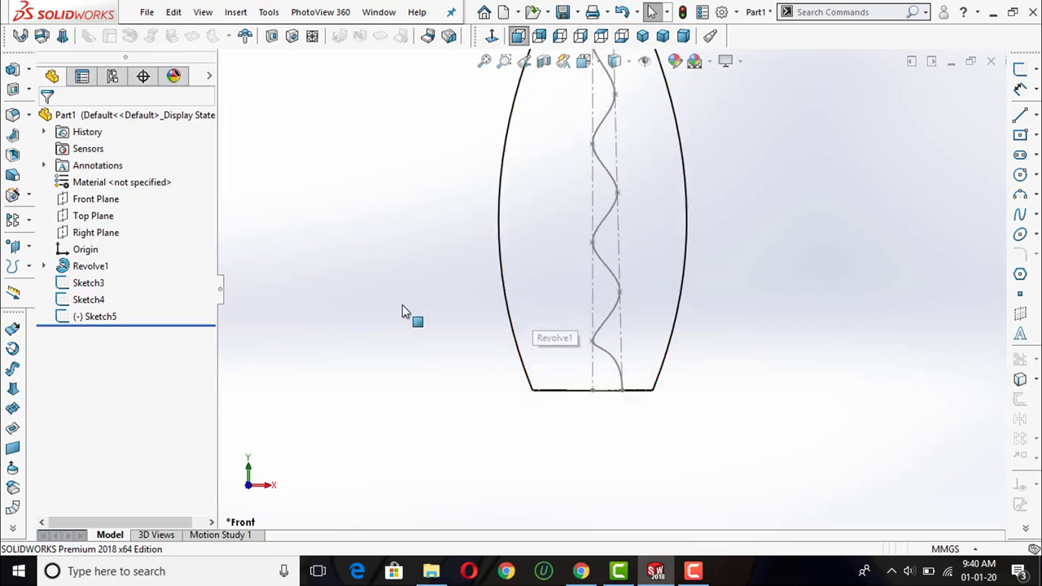
{"action": "left_click", "coordinate": [75, 318]}
{"action": "right_click", "coordinate": [75, 317]}
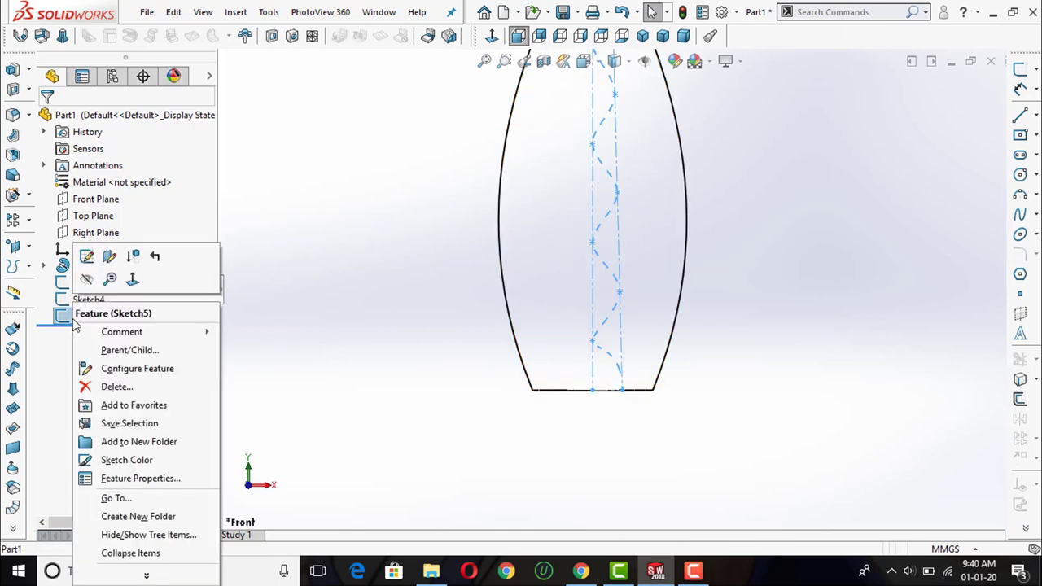
{"action": "left_click", "coordinate": [87, 255]}
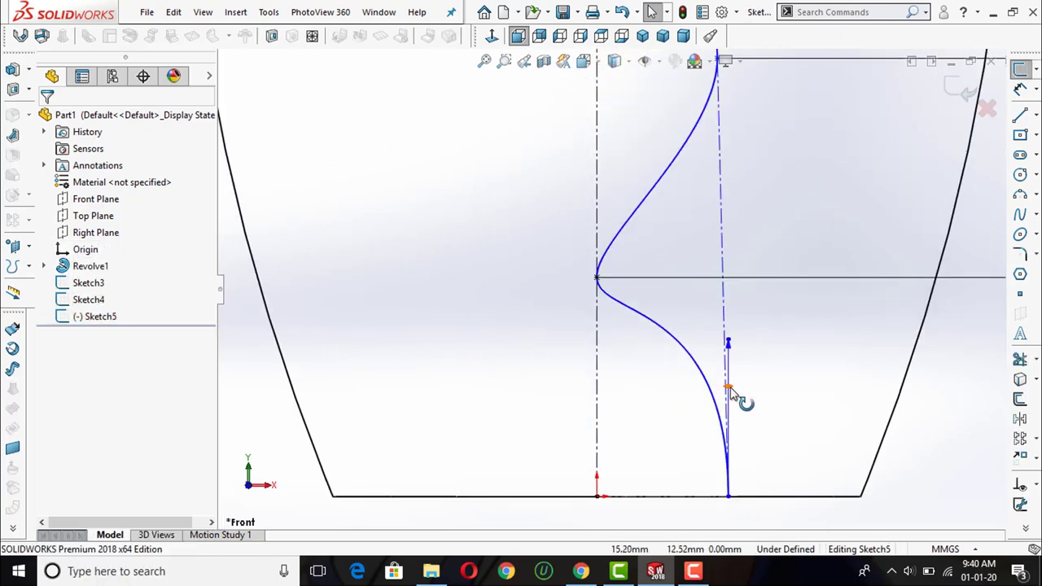
{"action": "mouse_move", "coordinate": [728, 388]}
{"action": "left_mouse_down"}
{"action": "mouse_move", "coordinate": [709, 398]}
{"action": "mouse_move", "coordinate": [728, 399]}
{"action": "left_mouse_up"}
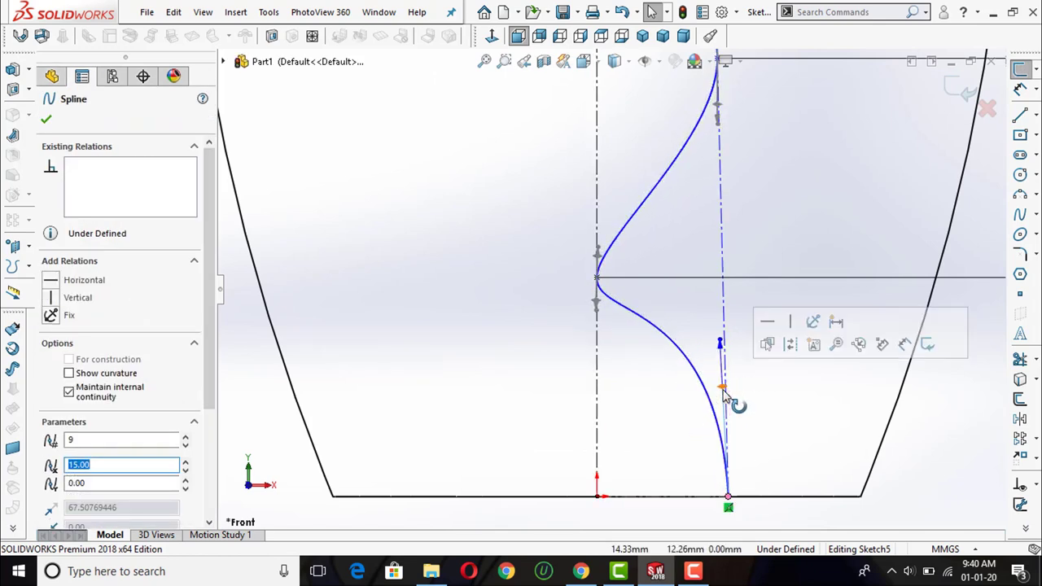
{"action": "left_click", "coordinate": [787, 404]}
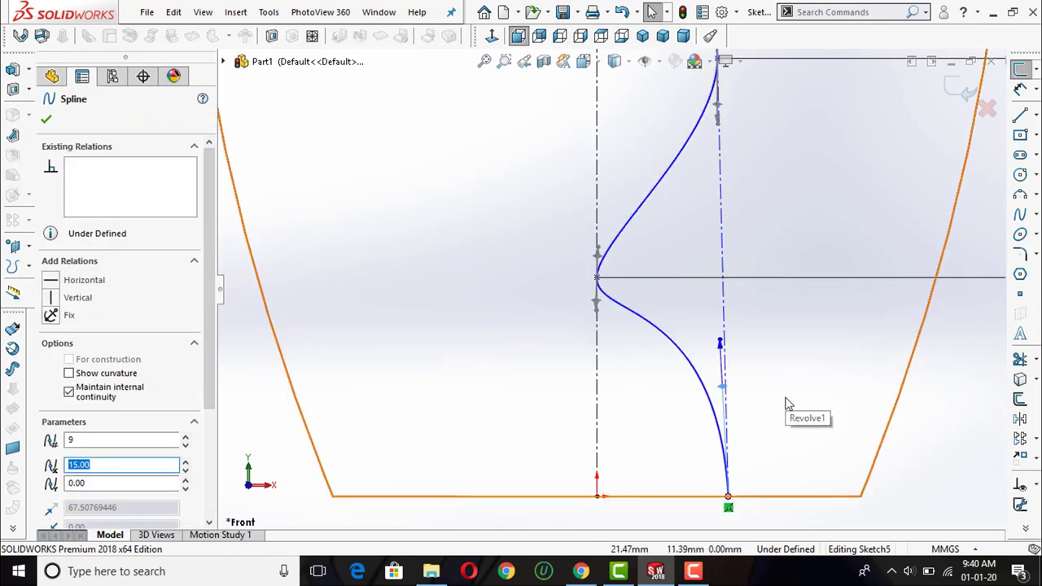
- Adjust the spline tangent at the 25 mm axis point, then exit the sketch
{"action": "left_click", "coordinate": [598, 279]}
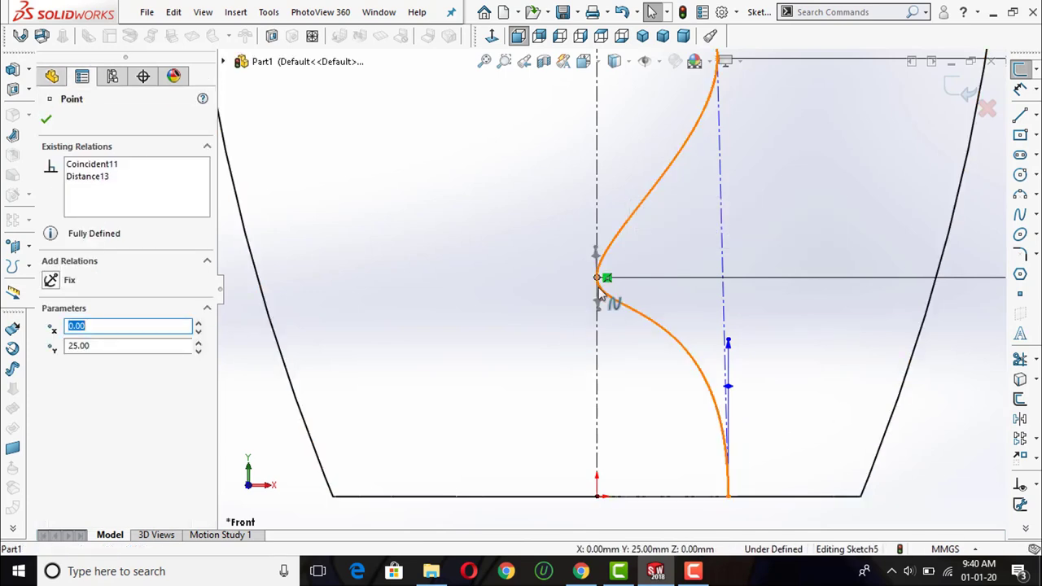
{"action": "scroll", "coordinate": [599, 297], "scroll_direction": "down", "scroll_amount": 2}
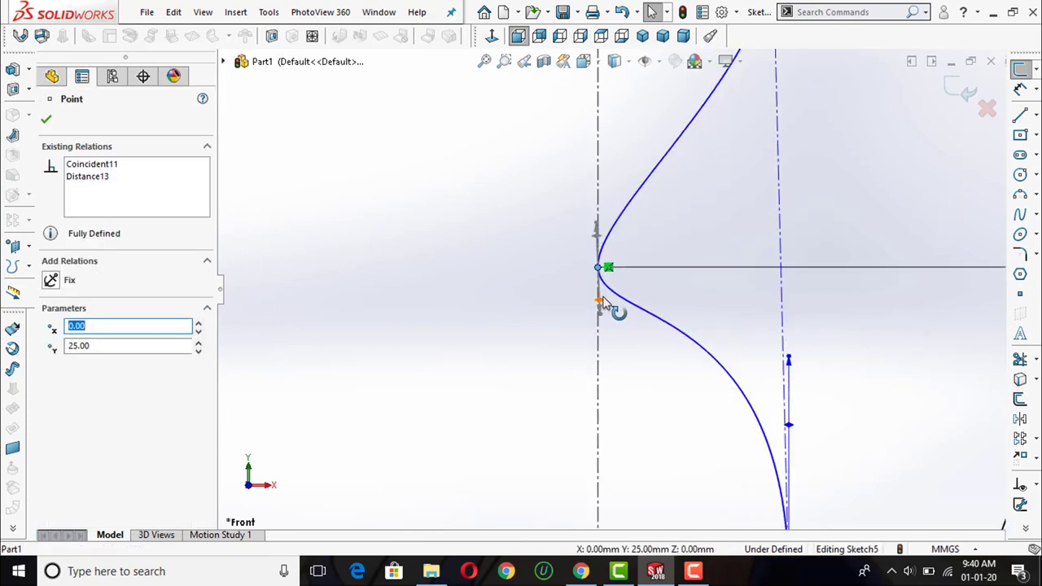
{"action": "mouse_move", "coordinate": [604, 303]}
{"action": "left_mouse_down"}
{"action": "mouse_move", "coordinate": [586, 313]}
{"action": "mouse_move", "coordinate": [605, 311]}
{"action": "left_mouse_up"}
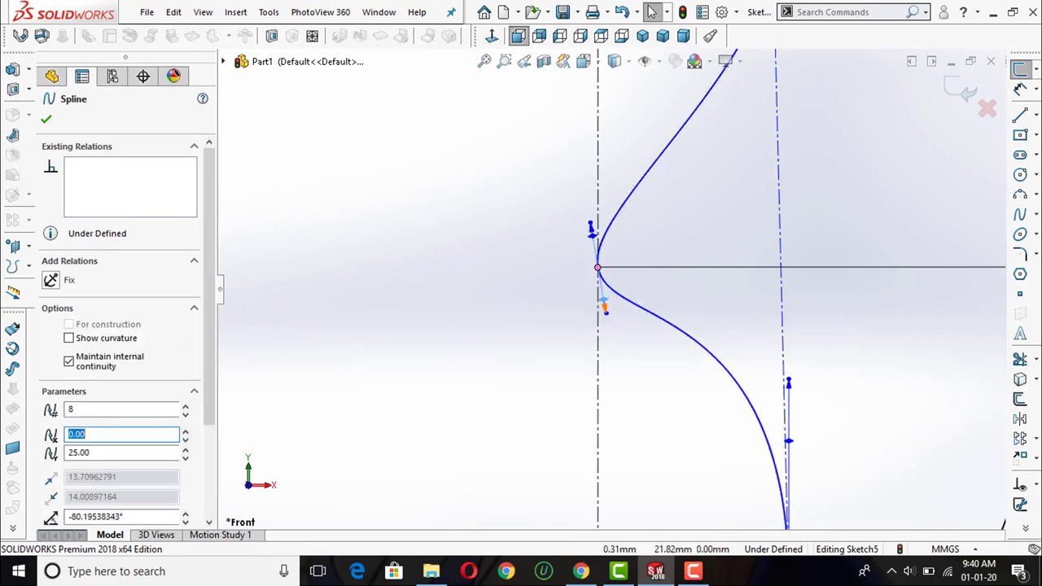
{"action": "key", "text": "Escape"}
{"action": "scroll", "coordinate": [638, 326], "scroll_direction": "up", "scroll_amount": 2}
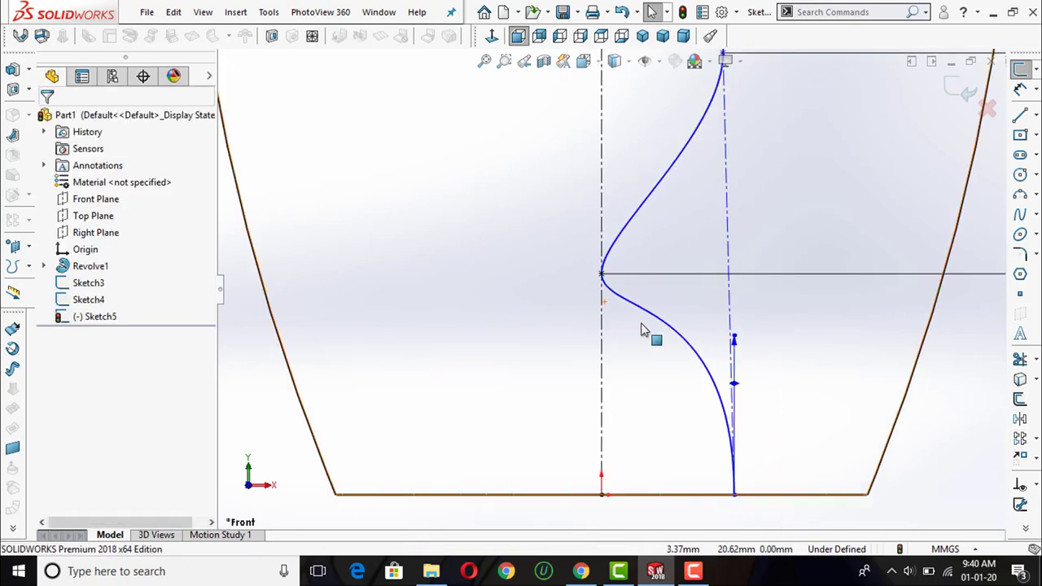
{"action": "scroll", "coordinate": [644, 329], "scroll_direction": "up", "scroll_amount": 2}
{"action": "scroll", "coordinate": [644, 329], "scroll_direction": "up", "scroll_amount": 1}
{"action": "scroll", "coordinate": [643, 329], "scroll_direction": "up", "scroll_amount": 2}
{"action": "scroll", "coordinate": [643, 330], "scroll_direction": "up", "scroll_amount": 1}
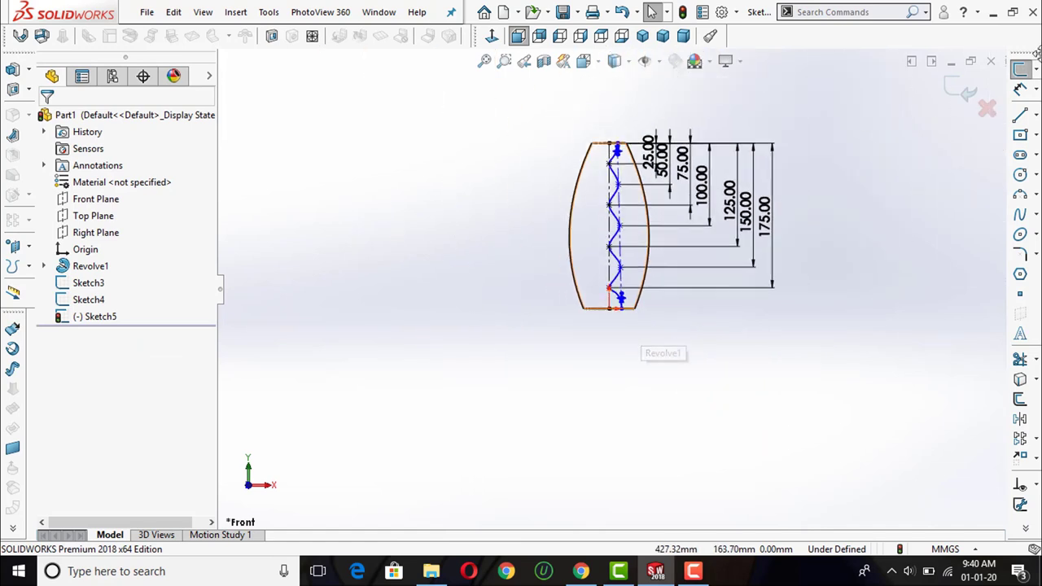
{"action": "left_click", "coordinate": [965, 94]}
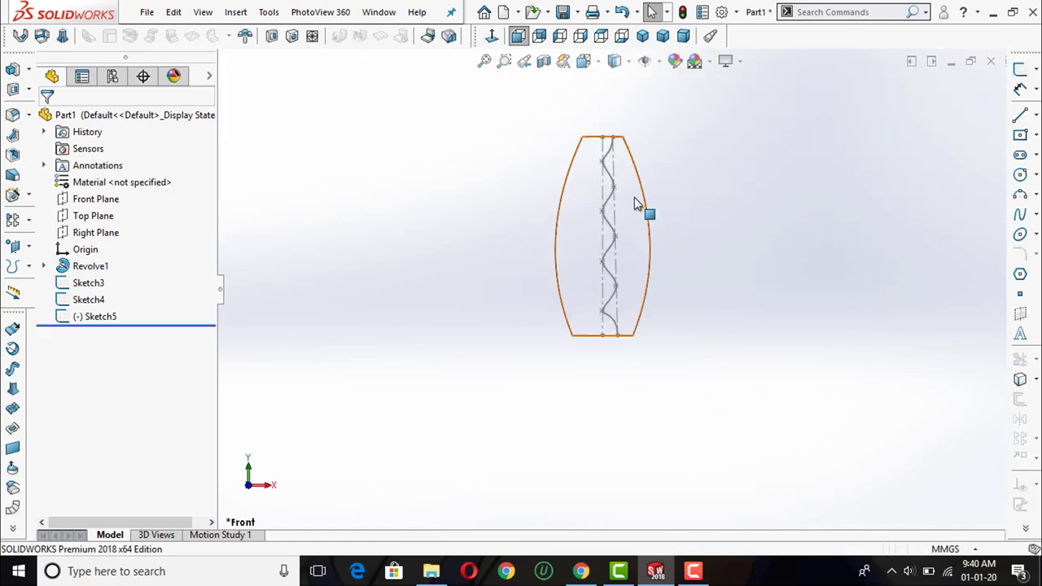
- Extrude the wavy curve sketch Blind to a depth of 60 mm
{"action": "mouse_move", "coordinate": [693, 144]}
{"action": "middle_mouse_down"}
{"action": "mouse_move", "coordinate": [689, 198]}
{"action": "mouse_move", "coordinate": [856, 229]}
{"action": "middle_mouse_up"}
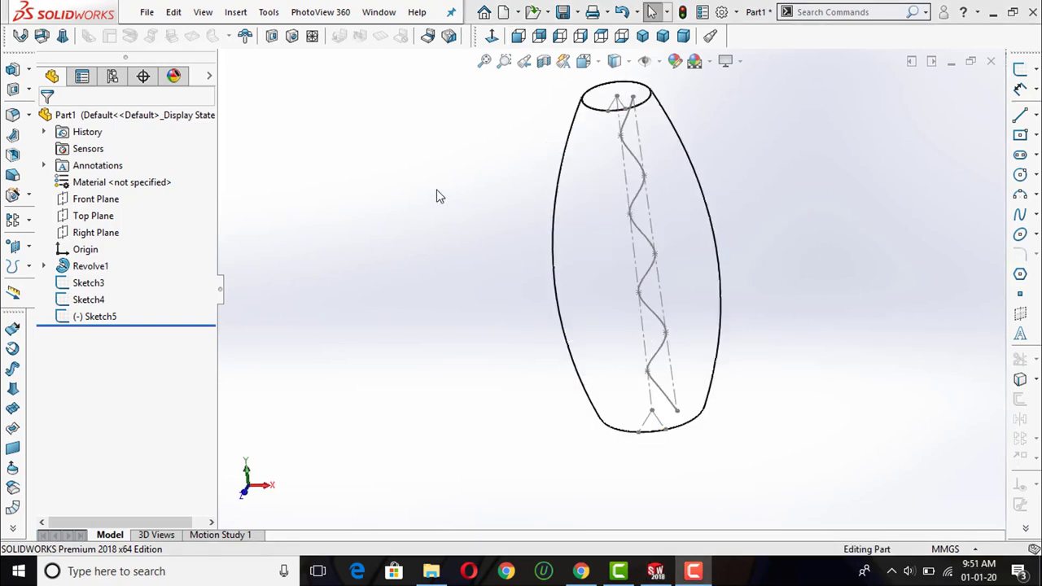
{"action": "left_click", "coordinate": [12, 73]}
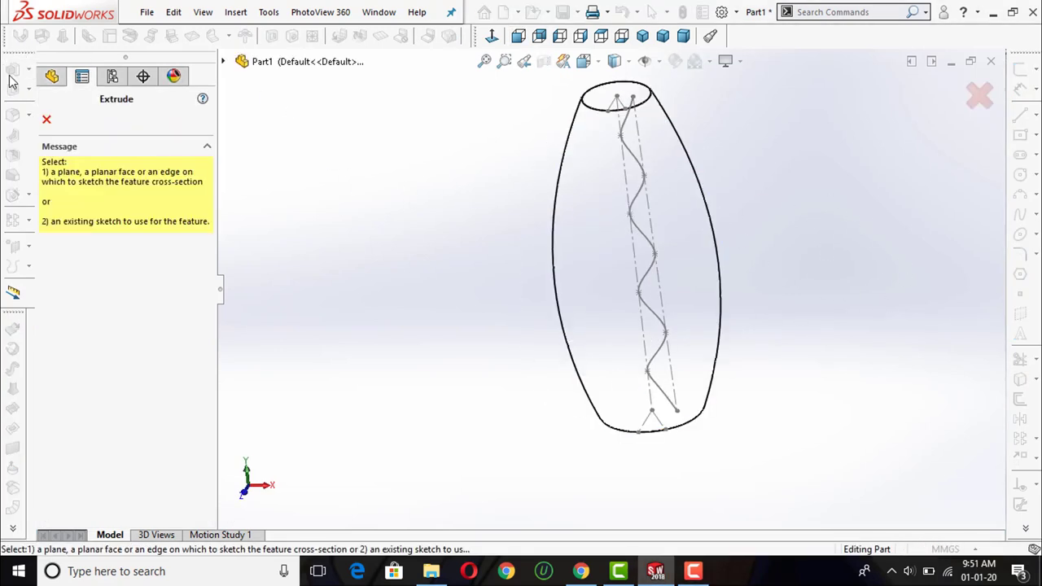
{"action": "left_click", "coordinate": [632, 159]}
{"action": "mouse_move", "coordinate": [521, 215]}
{"action": "middle_mouse_down"}
{"action": "mouse_move", "coordinate": [579, 144]}
{"action": "mouse_move", "coordinate": [384, 320]}
{"action": "middle_mouse_up"}
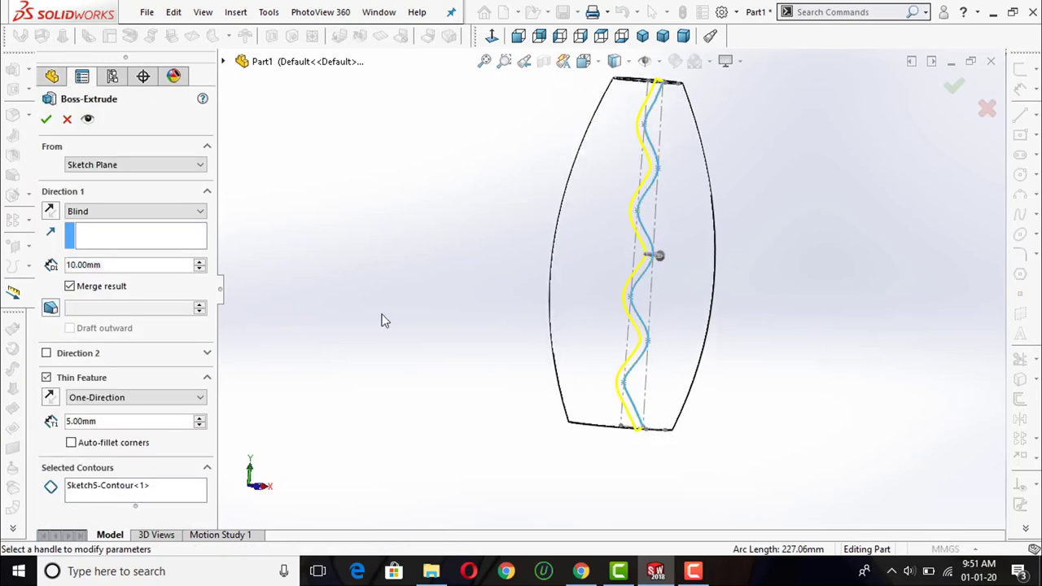
{"action": "double_click", "coordinate": [150, 264]}
{"action": "type", "text": "60"}
{"action": "key", "text": "Return"}
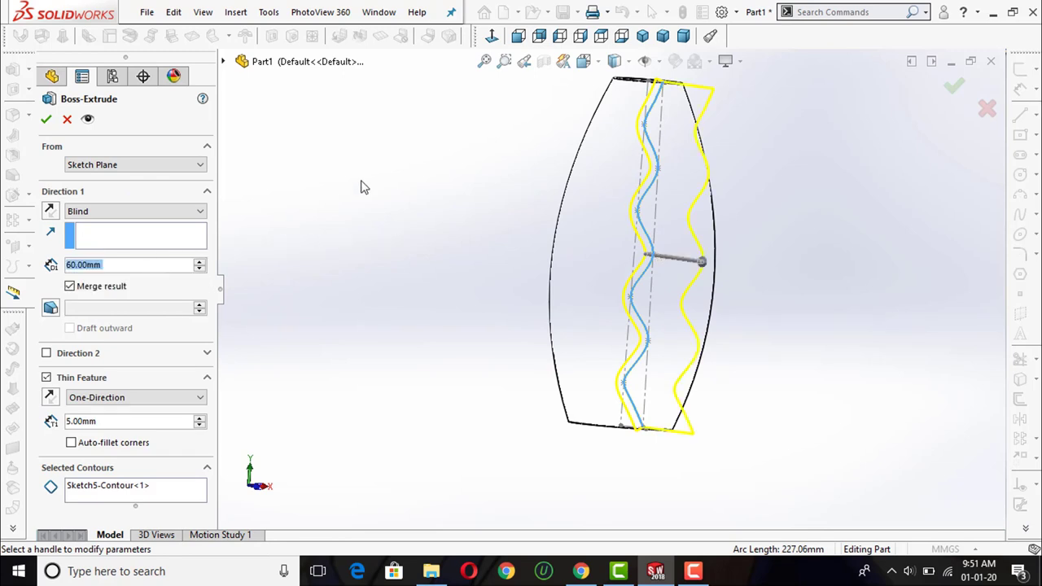
- Show the model Shaded With Edges and turn the vase to a front view
{"action": "left_click", "coordinate": [628, 63]}
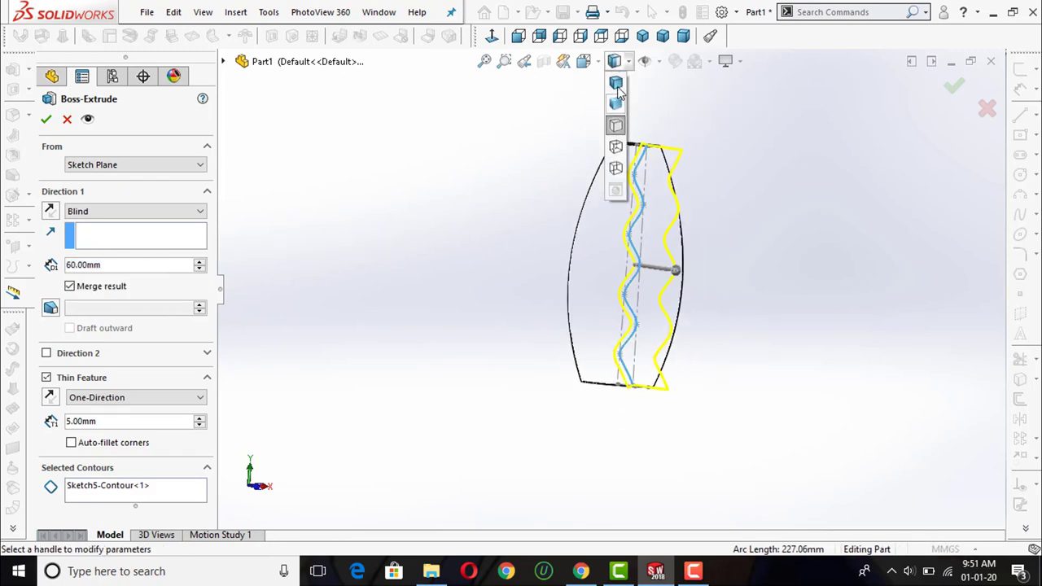
{"action": "left_click", "coordinate": [616, 92]}
{"action": "middle_click_drag", "start_coordinate": [684, 173], "coordinate": [645, 246]}
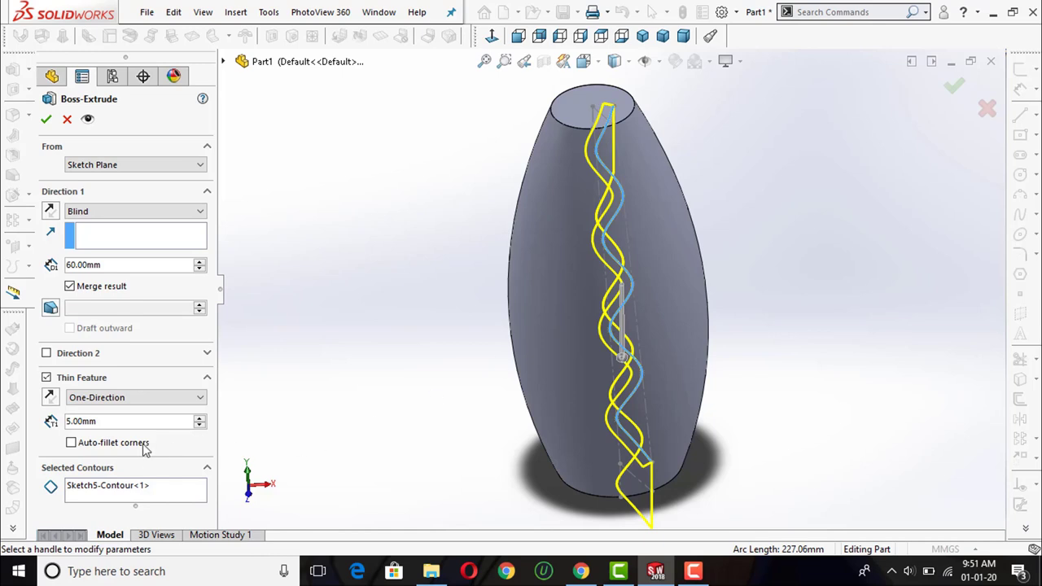
{"action": "double_click", "coordinate": [125, 418]}
{"action": "middle_click_drag", "start_coordinate": [388, 303], "coordinate": [391, 244]}
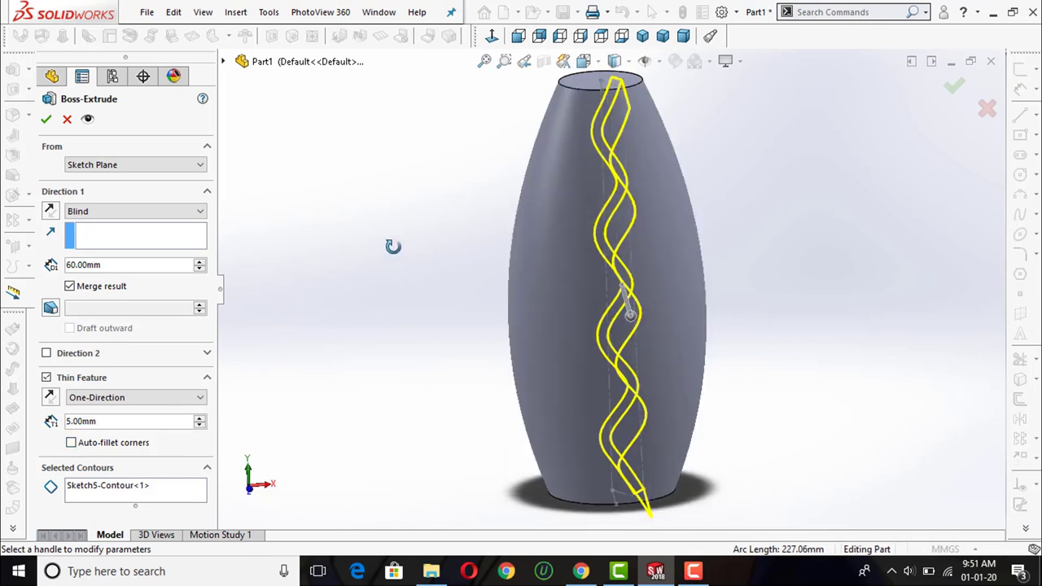
{"action": "key", "text": "z"}
{"action": "key", "text": "ctrl+1"}
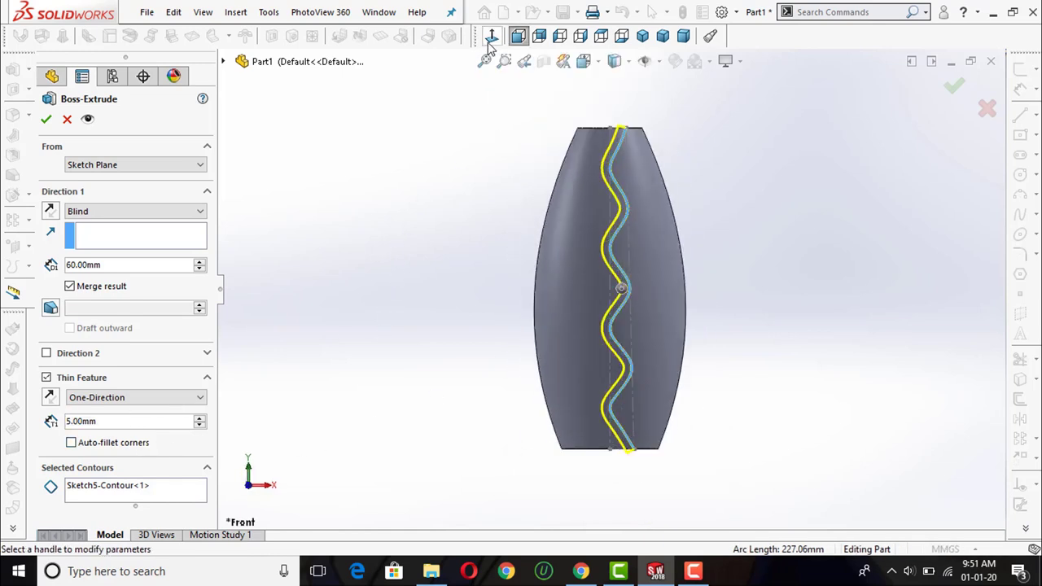
{"action": "scroll", "coordinate": [670, 312], "scroll_direction": "down", "scroll_amount": 2}
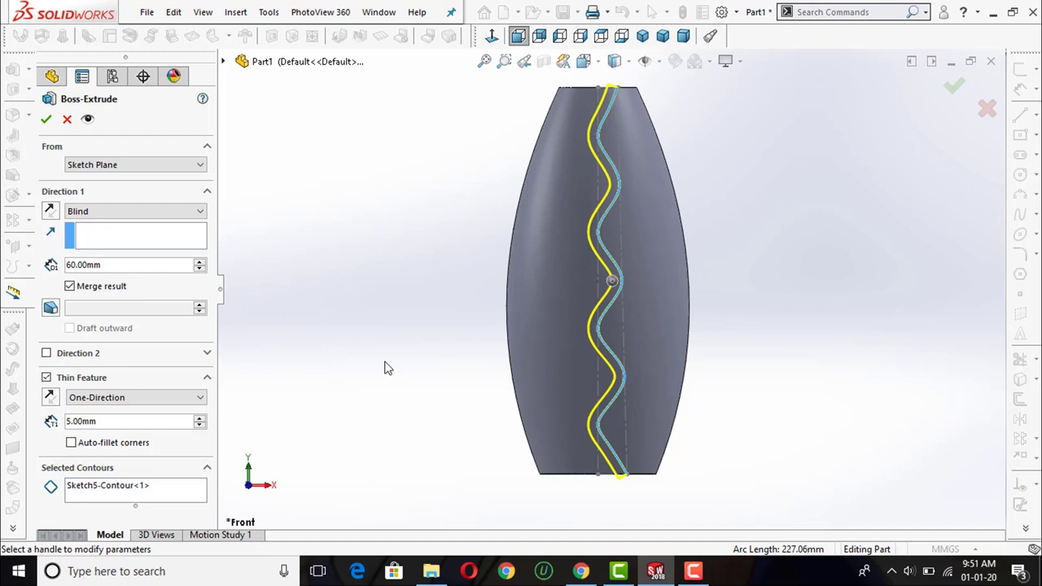
- Make the 5 mm thin wall Mid-Plane, add a 1.5° draft, and accept the extrusion
{"action": "left_click", "coordinate": [103, 405]}
{"action": "left_click", "coordinate": [90, 420]}
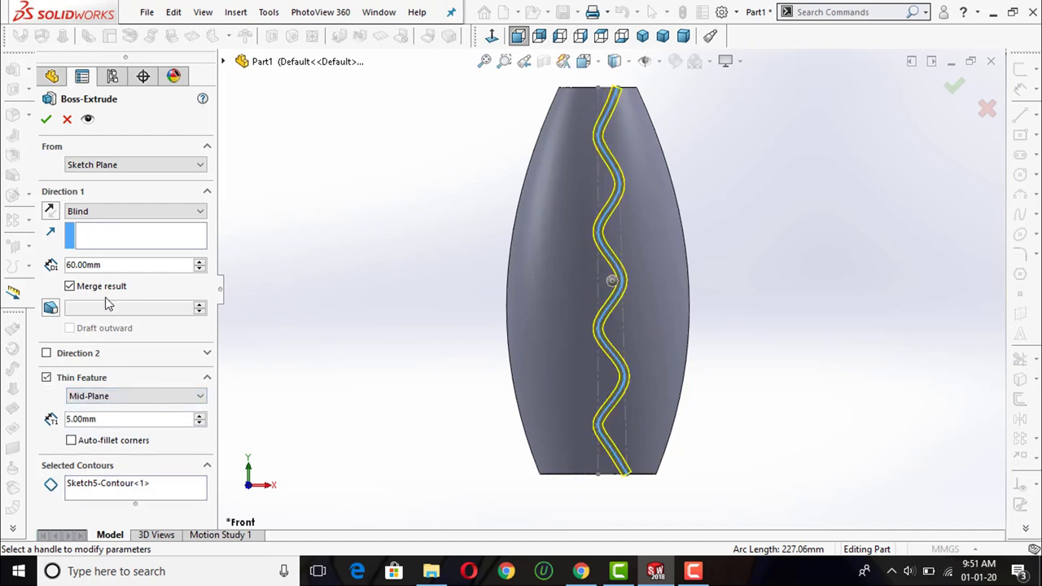
{"action": "left_click", "coordinate": [51, 310]}
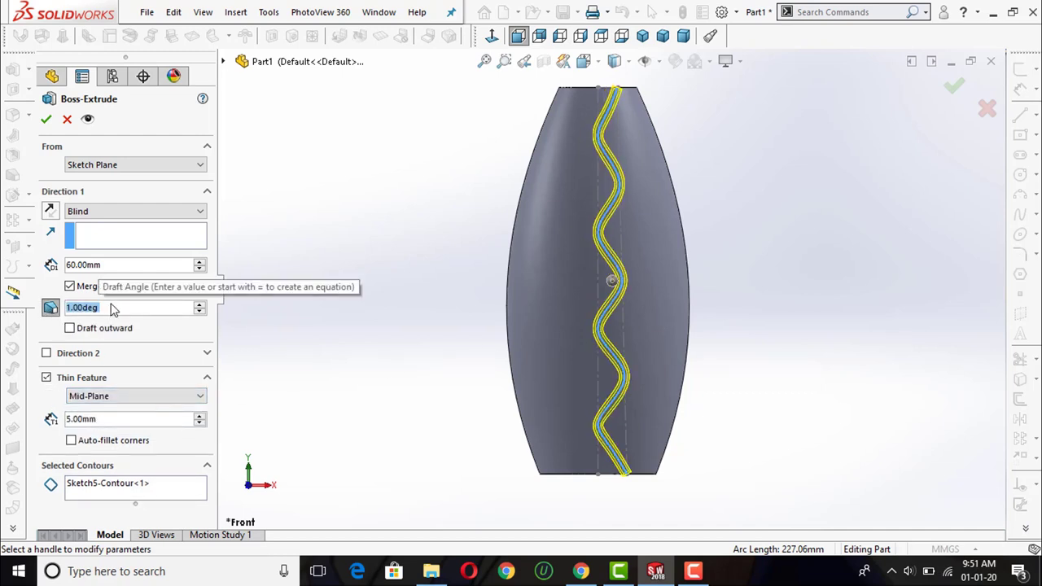
{"action": "type", "text": "1.5"}
{"action": "key", "text": "Return"}
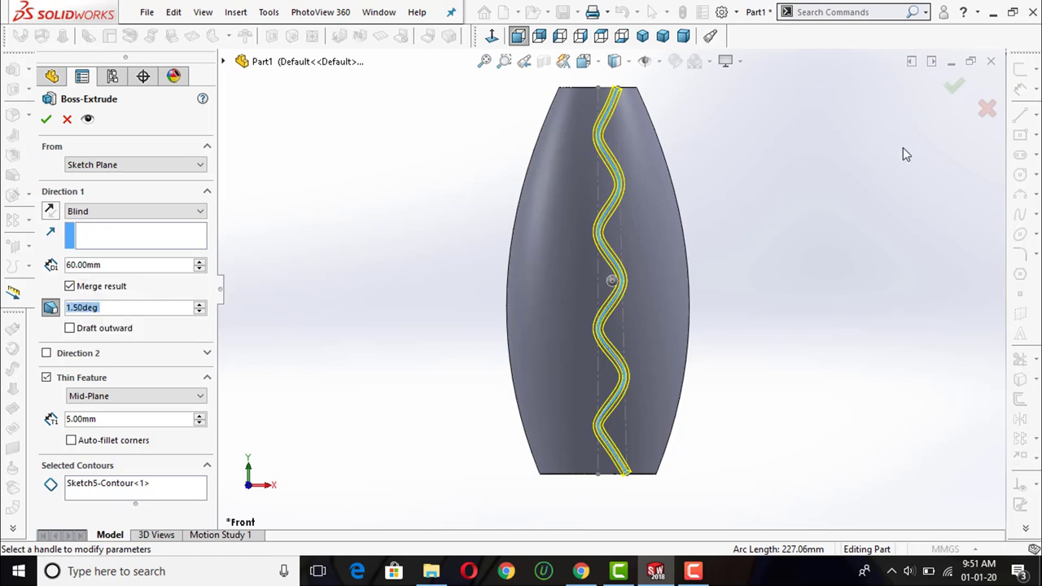
{"action": "left_click", "coordinate": [947, 91]}
{"action": "middle_click_drag", "start_coordinate": [757, 266], "coordinate": [716, 349]}
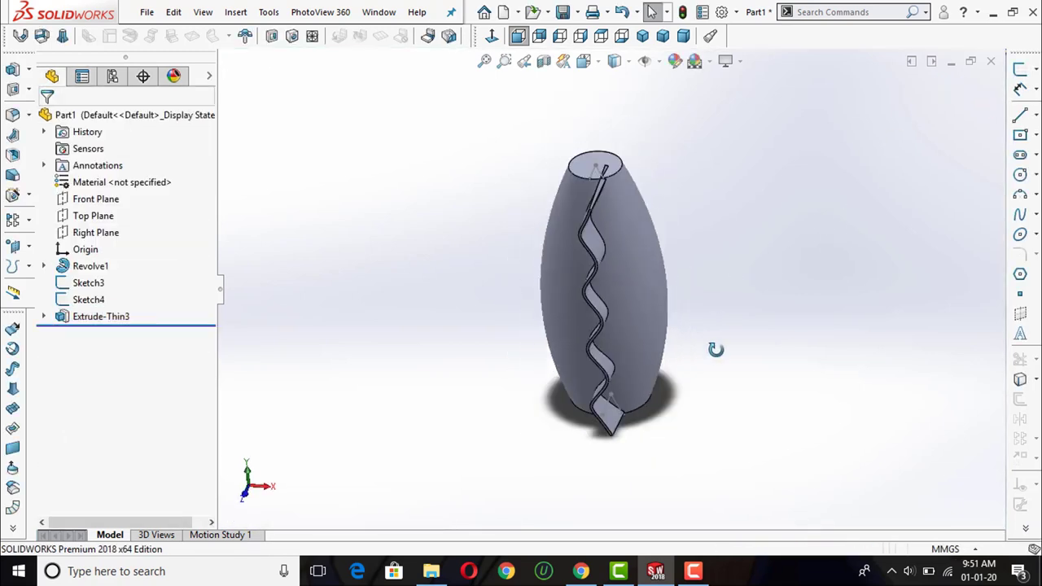
{"action": "scroll", "coordinate": [517, 245], "scroll_direction": "down", "scroll_amount": 3}
{"action": "mouse_move", "coordinate": [617, 268]}
{"action": "middle_mouse_down"}
{"action": "mouse_move", "coordinate": [635, 232]}
{"action": "mouse_move", "coordinate": [654, 226]}
{"action": "mouse_move", "coordinate": [653, 198]}
{"action": "mouse_move", "coordinate": [632, 226]}
{"action": "mouse_move", "coordinate": [762, 386]}
{"action": "mouse_move", "coordinate": [730, 270]}
{"action": "mouse_move", "coordinate": [752, 375]}
{"action": "middle_mouse_up"}
{"action": "scroll", "coordinate": [632, 226], "scroll_direction": "up", "scroll_amount": 2}
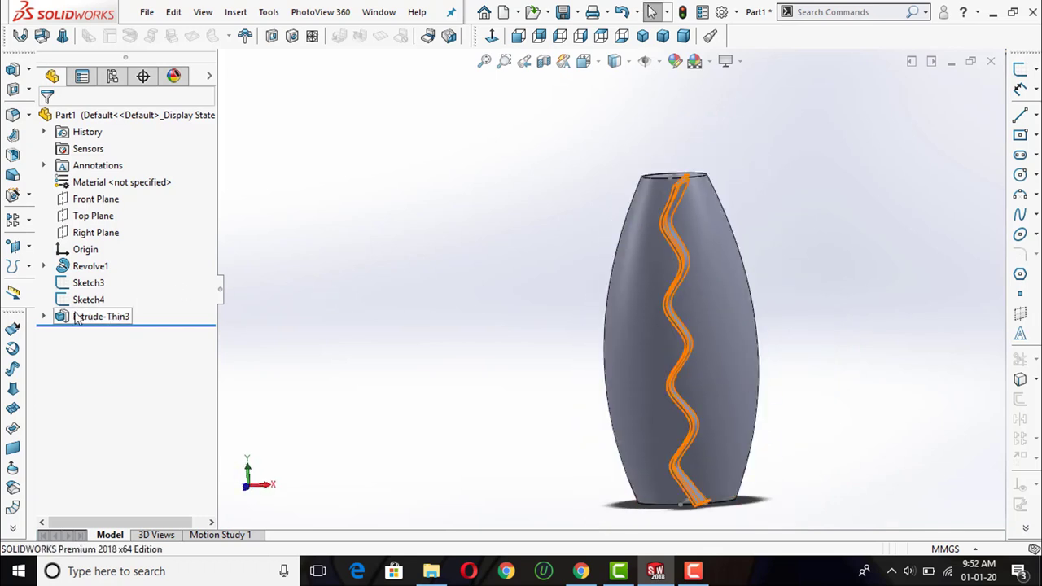
{"action": "left_click", "coordinate": [28, 220]}
- Mirror Extrude-Thin3 across the Right Plane to form the crisscrossing wave lattice
{"action": "left_click", "coordinate": [45, 259]}
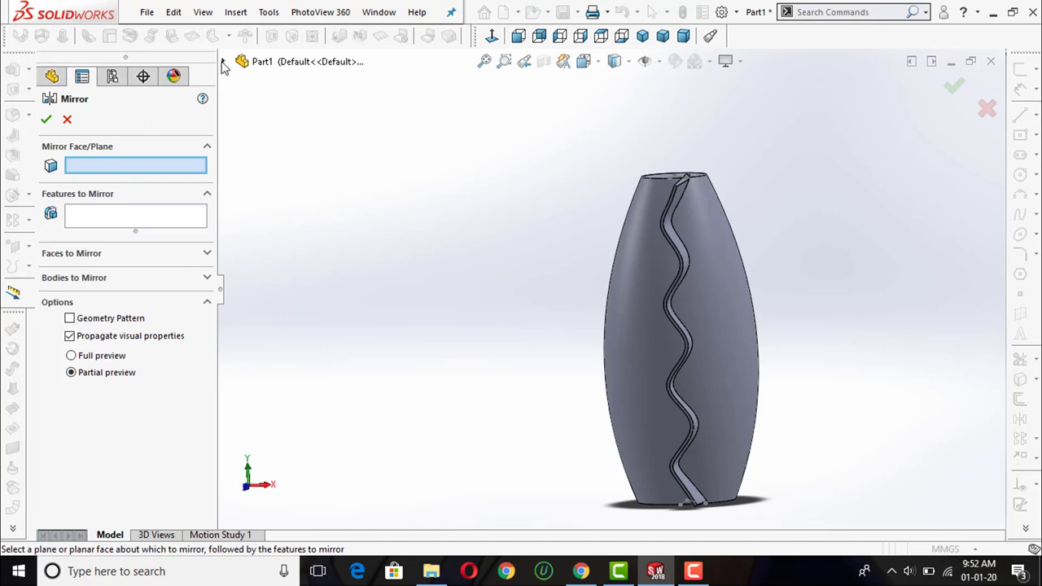
{"action": "left_click", "coordinate": [224, 63]}
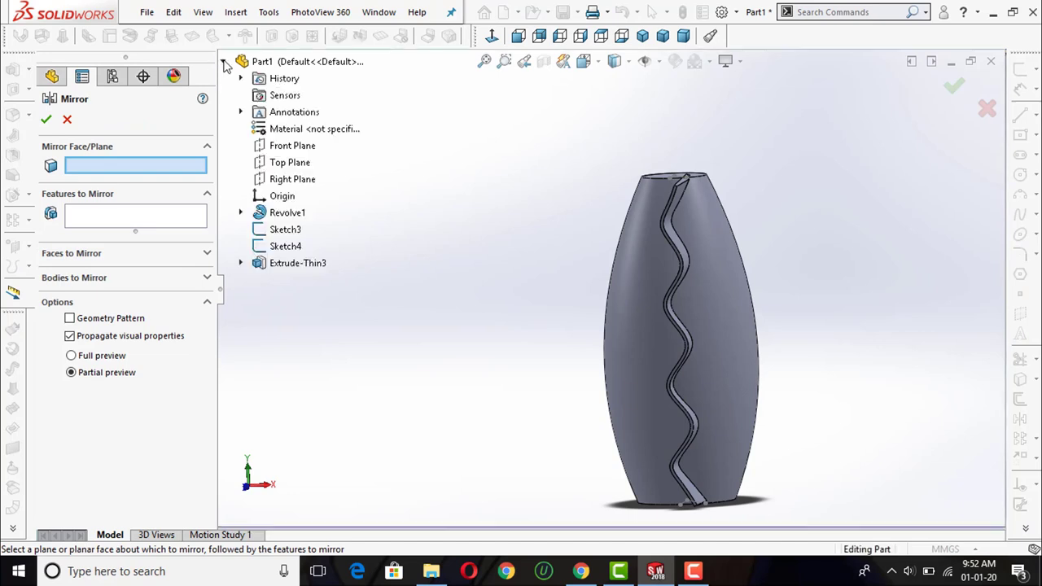
{"action": "left_click", "coordinate": [293, 181]}
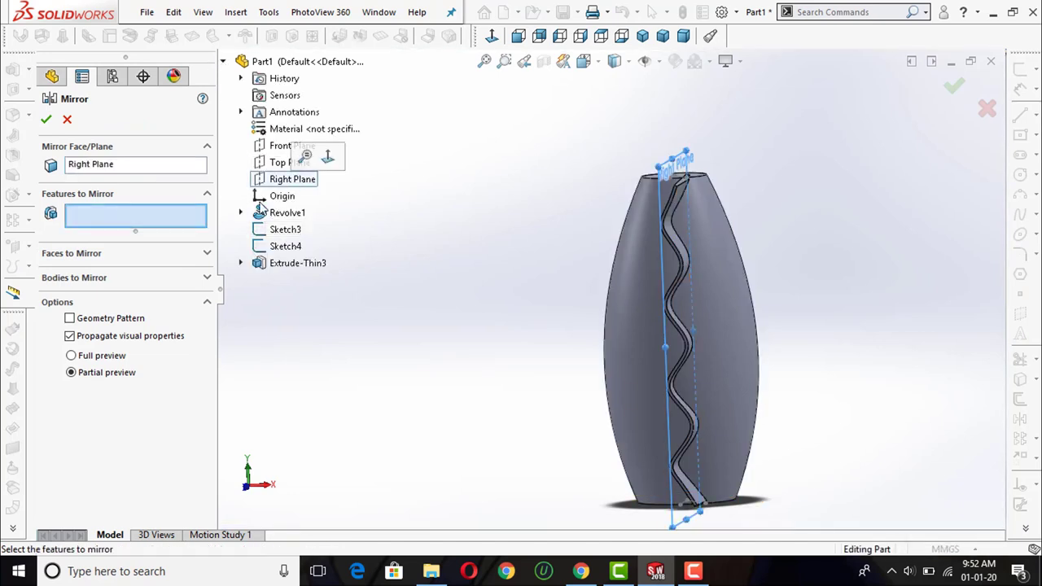
{"action": "left_click", "coordinate": [305, 271]}
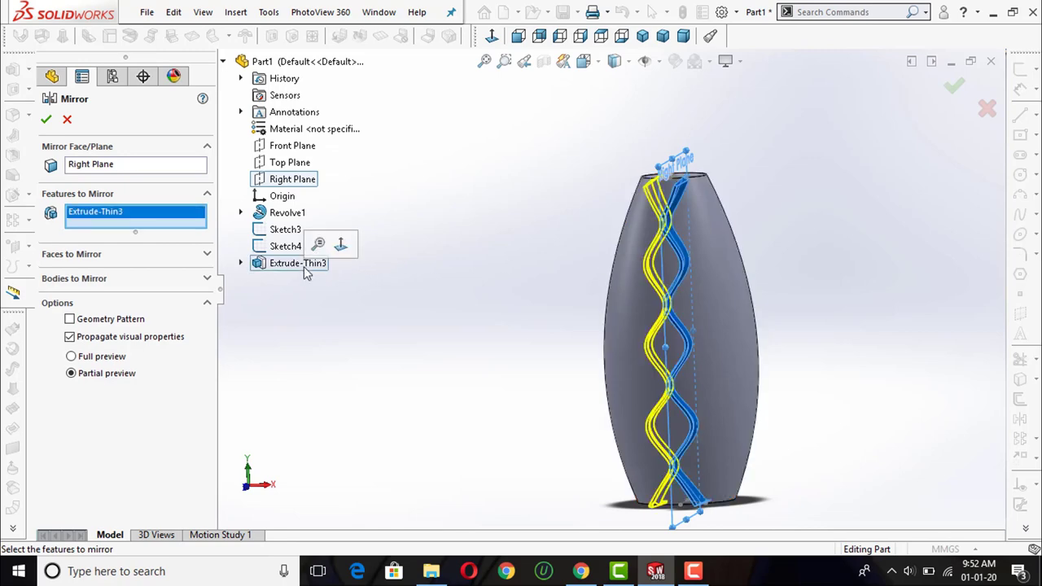
{"action": "left_click", "coordinate": [47, 120]}
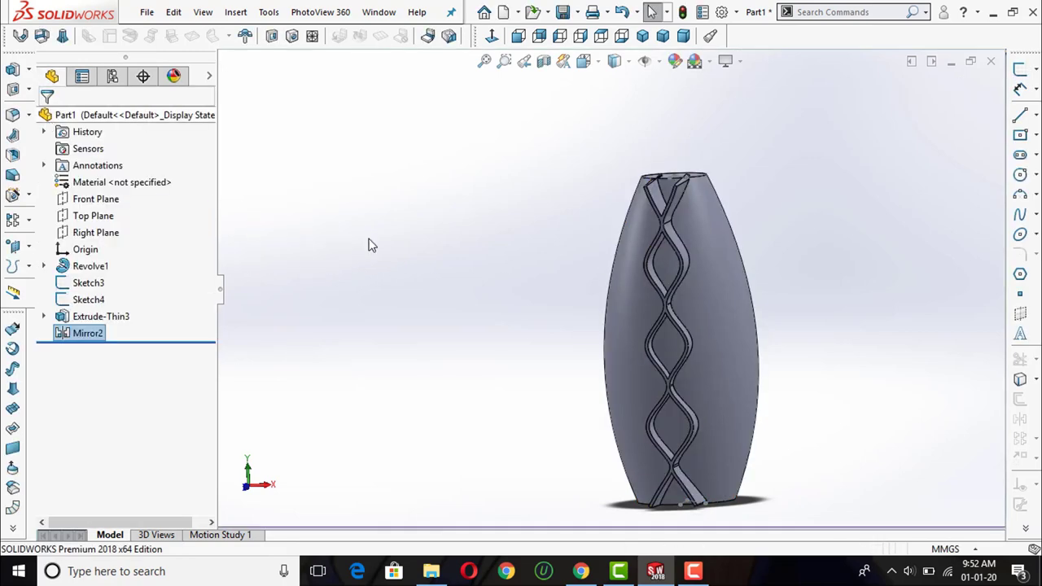
{"action": "mouse_move", "coordinate": [367, 240]}
{"action": "middle_mouse_down"}
{"action": "mouse_move", "coordinate": [587, 275]}
{"action": "mouse_move", "coordinate": [640, 226]}
{"action": "middle_mouse_up"}
{"action": "scroll", "coordinate": [587, 274], "scroll_direction": "down", "scroll_amount": 3}
{"action": "key", "text": "ctrl+1"}
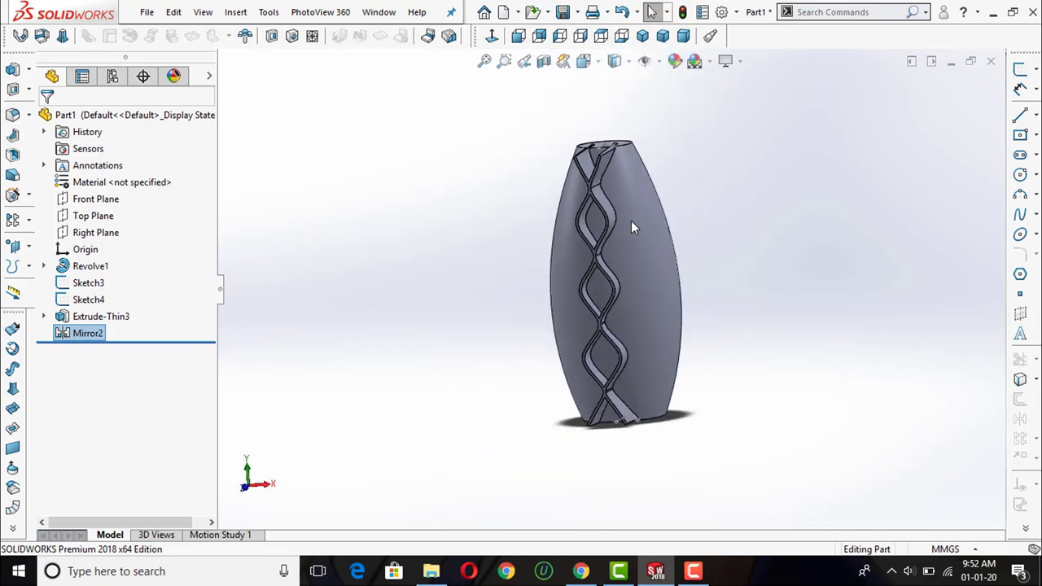
{"action": "scroll", "coordinate": [635, 224], "scroll_direction": "down", "scroll_amount": 2}
- Create Axis2 at the intersection of the Right Plane and Front Plane
{"action": "left_click", "coordinate": [29, 221]}
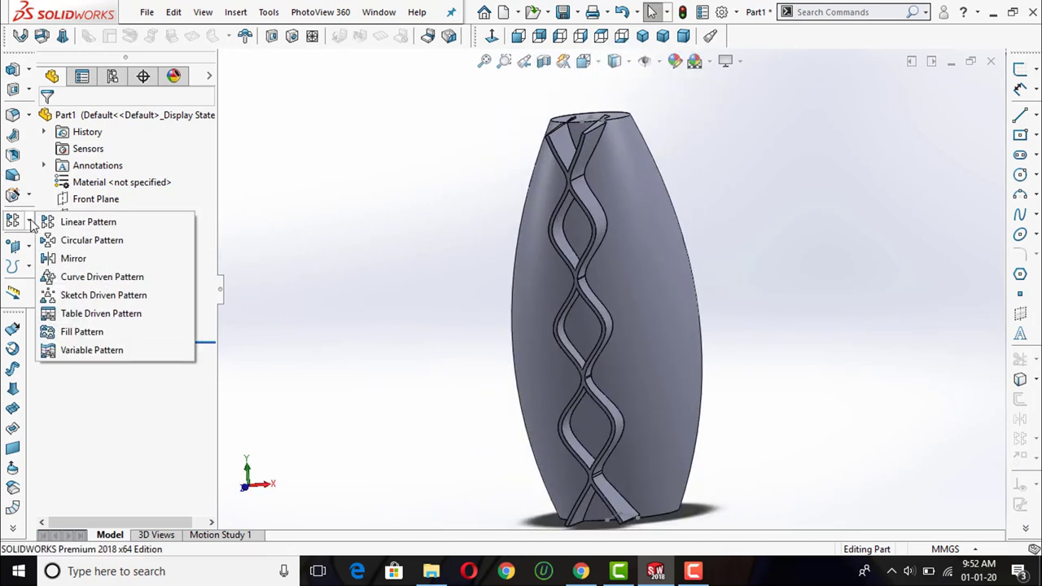
{"action": "left_click", "coordinate": [29, 266]}
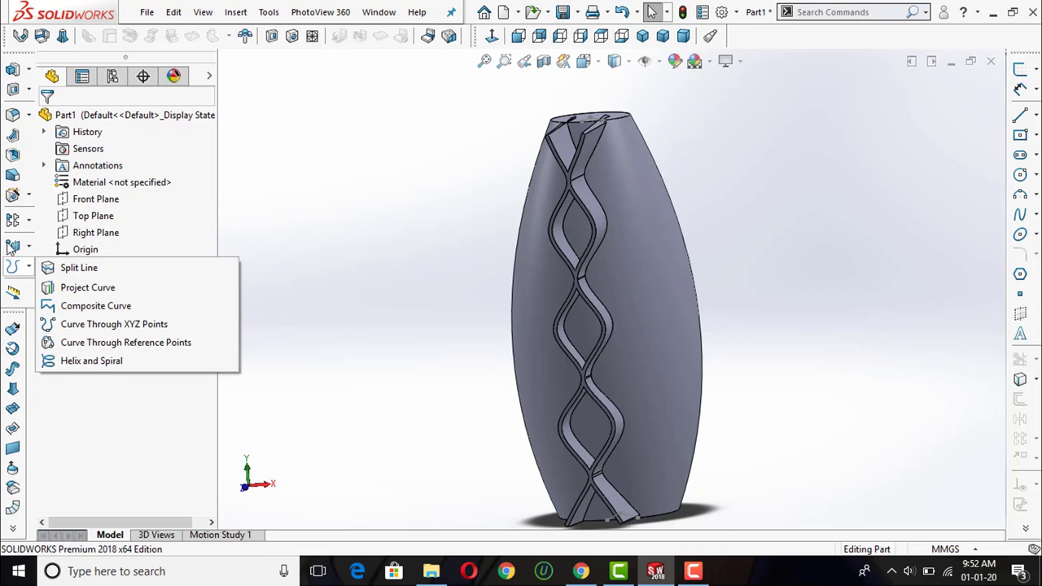
{"action": "left_click", "coordinate": [28, 246]}
{"action": "left_click", "coordinate": [71, 264]}
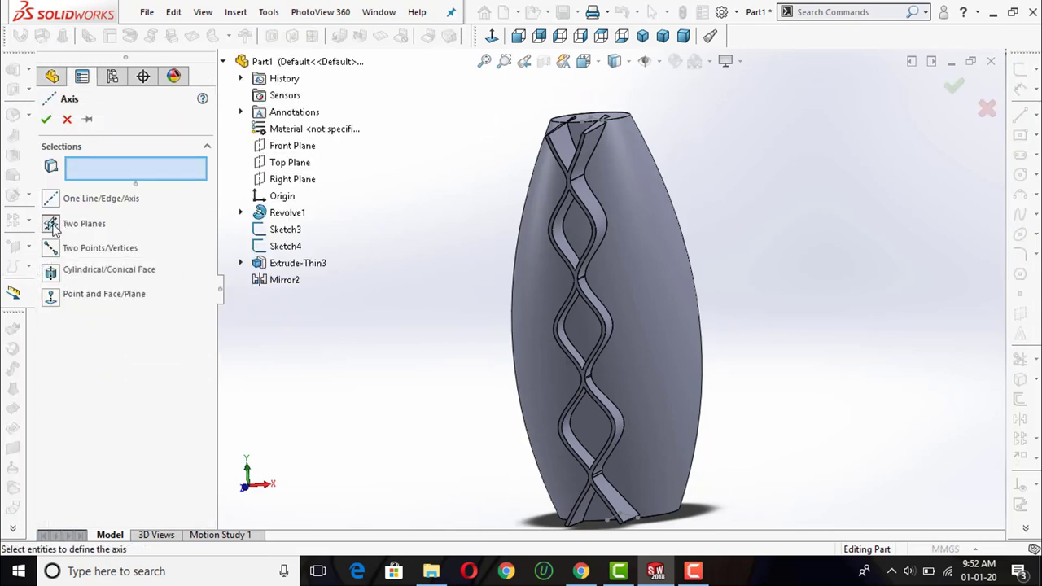
{"action": "left_click", "coordinate": [285, 179]}
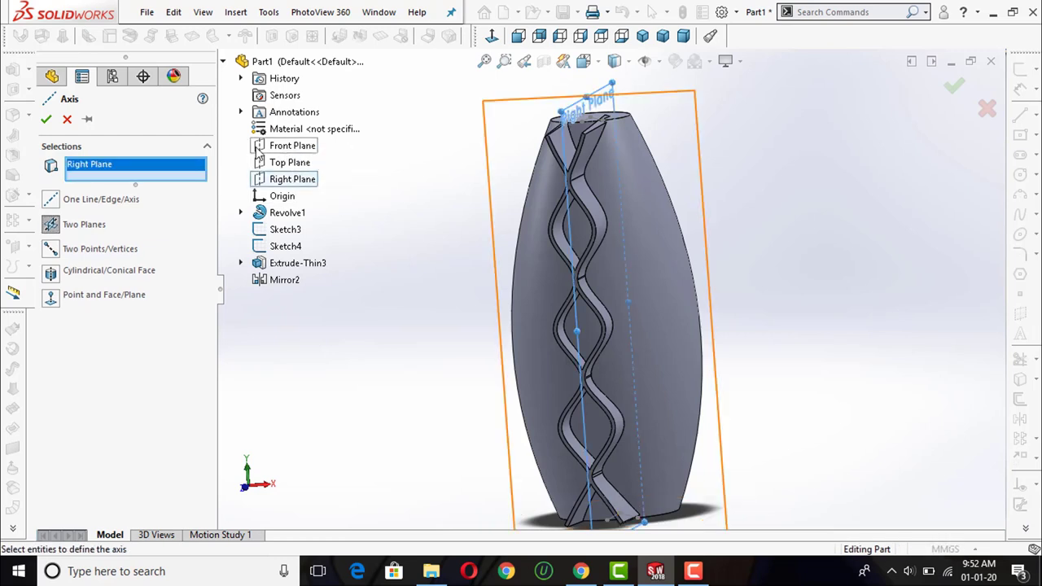
{"action": "left_click", "coordinate": [285, 146]}
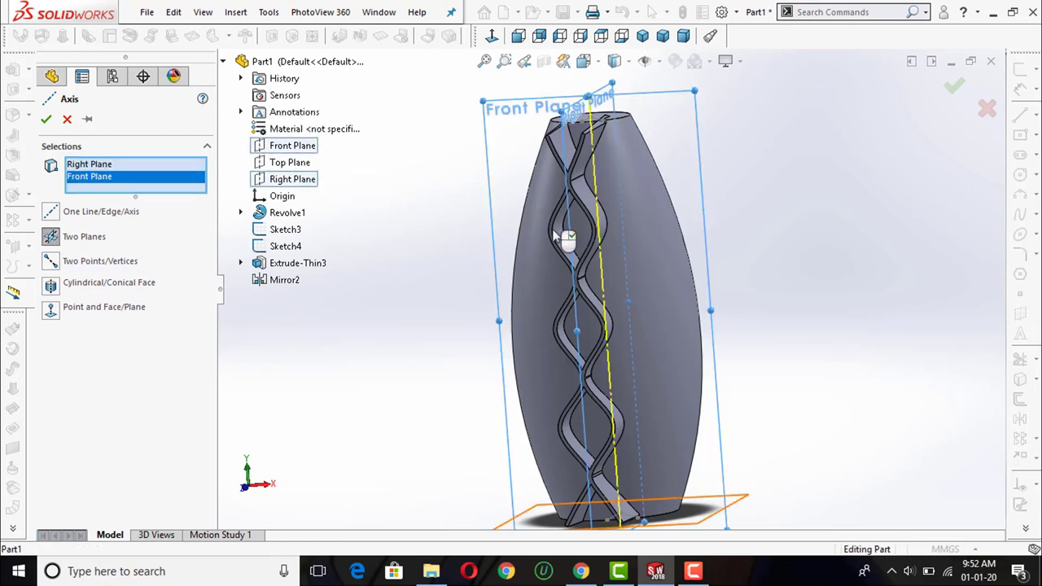
{"action": "left_click", "coordinate": [953, 89]}
{"action": "middle_click_drag", "start_coordinate": [779, 168], "coordinate": [702, 223]}
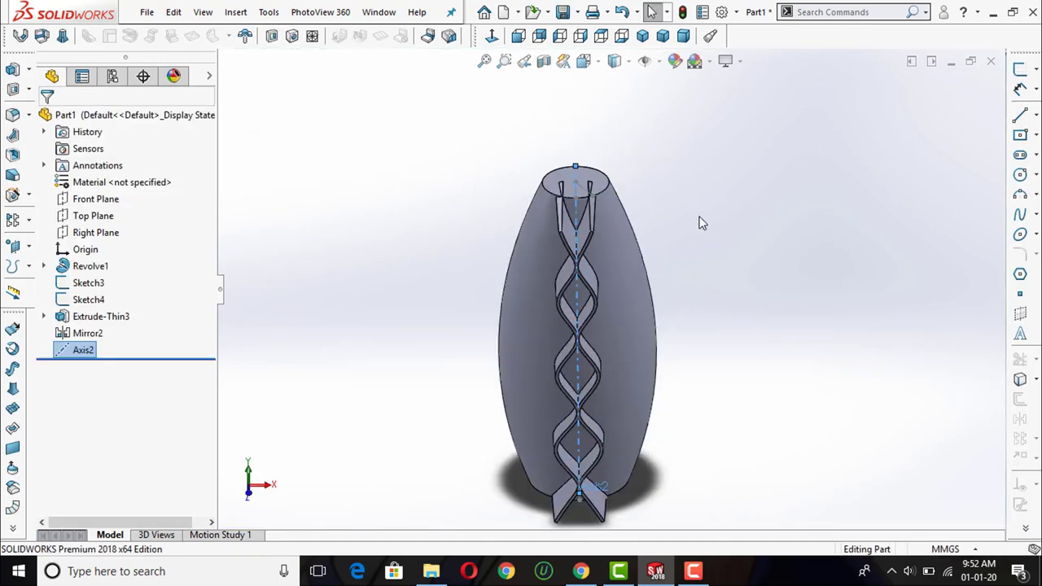
- Circular-pattern Extrude-Thin3 and Mirror2 around Axis2, 12 equal instances over 360°
{"action": "left_click", "coordinate": [28, 220]}
{"action": "left_click", "coordinate": [54, 240]}
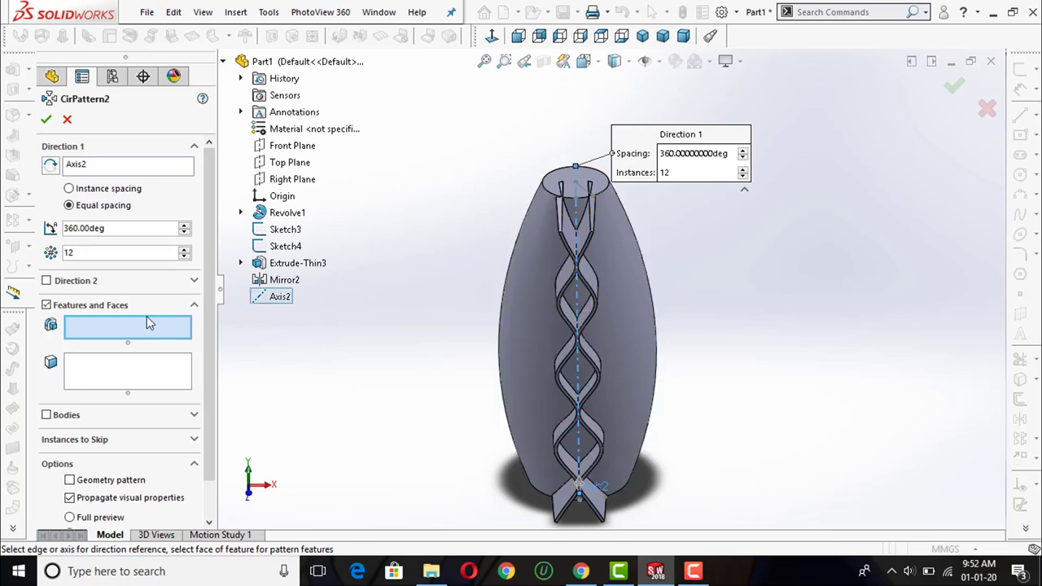
{"action": "left_click", "coordinate": [291, 265]}
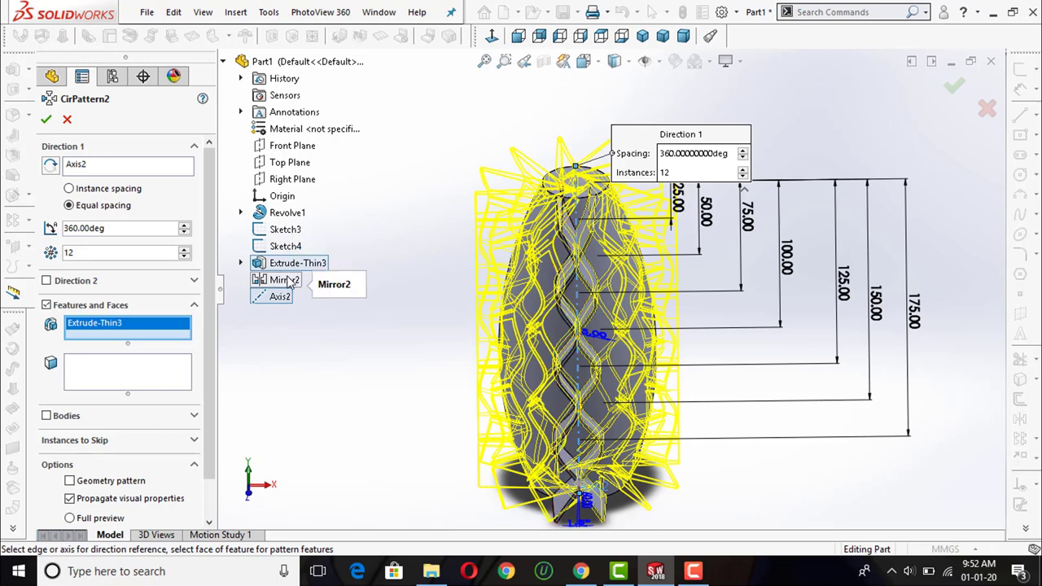
{"action": "left_click", "coordinate": [285, 280]}
{"action": "middle_click_drag", "start_coordinate": [428, 203], "coordinate": [547, 179]}
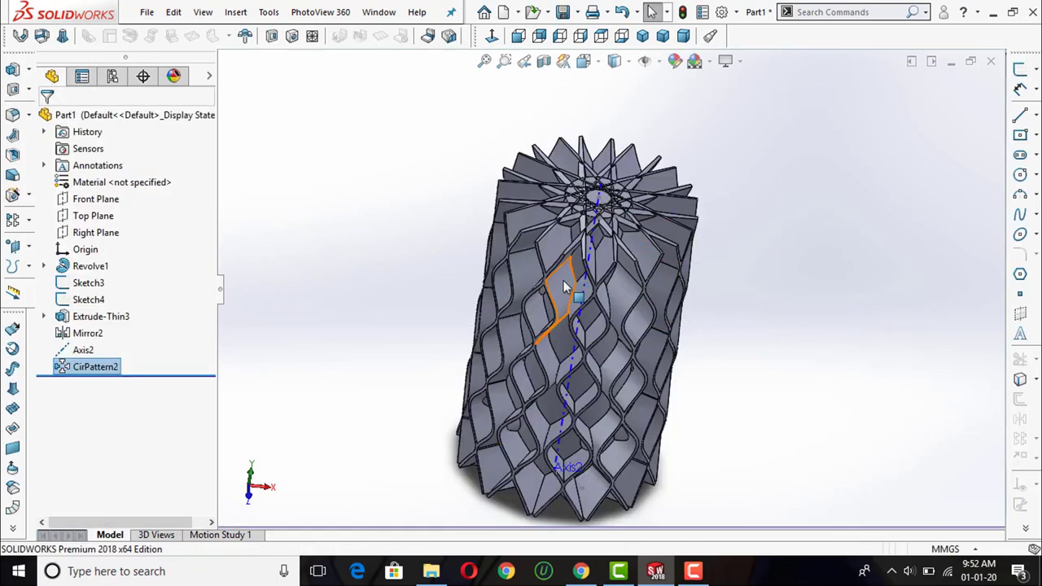
{"action": "middle_click_drag", "start_coordinate": [566, 282], "coordinate": [551, 231]}
{"action": "scroll", "coordinate": [550, 231], "scroll_direction": "down", "scroll_amount": 3}
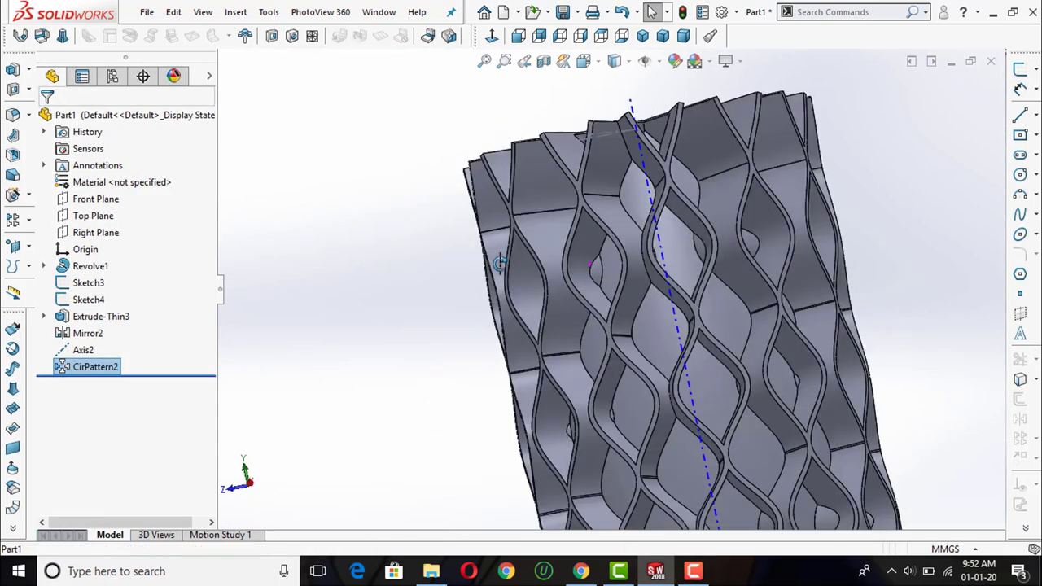
{"action": "mouse_move", "coordinate": [594, 272]}
{"action": "middle_mouse_down"}
{"action": "mouse_move", "coordinate": [498, 299]}
{"action": "mouse_move", "coordinate": [677, 281]}
{"action": "mouse_move", "coordinate": [562, 344]}
{"action": "mouse_move", "coordinate": [644, 356]}
{"action": "mouse_move", "coordinate": [505, 320]}
{"action": "middle_mouse_up"}
{"action": "scroll", "coordinate": [648, 361], "scroll_direction": "up", "scroll_amount": 3}
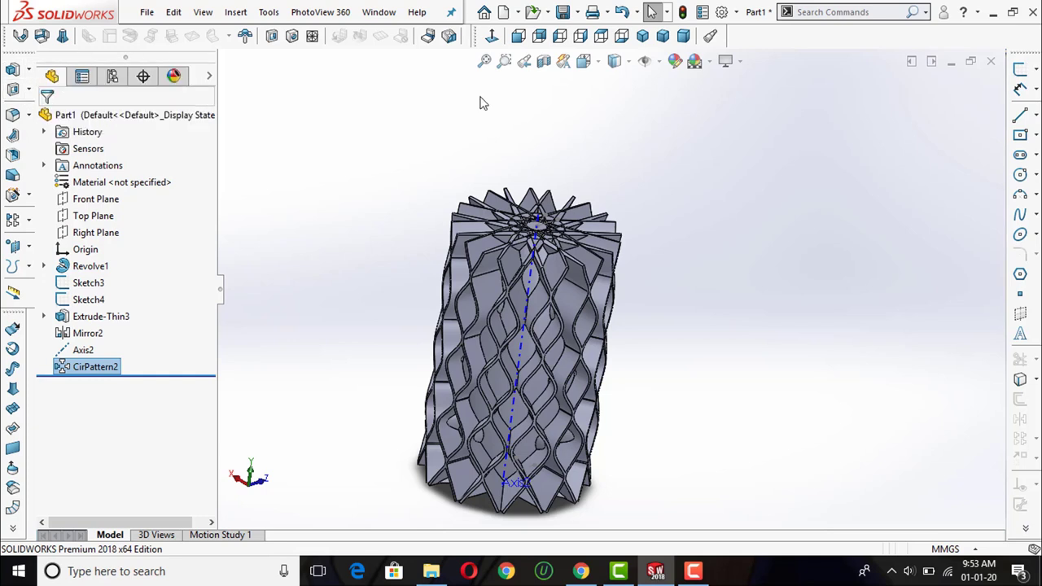
{"action": "left_click", "coordinate": [564, 12]}
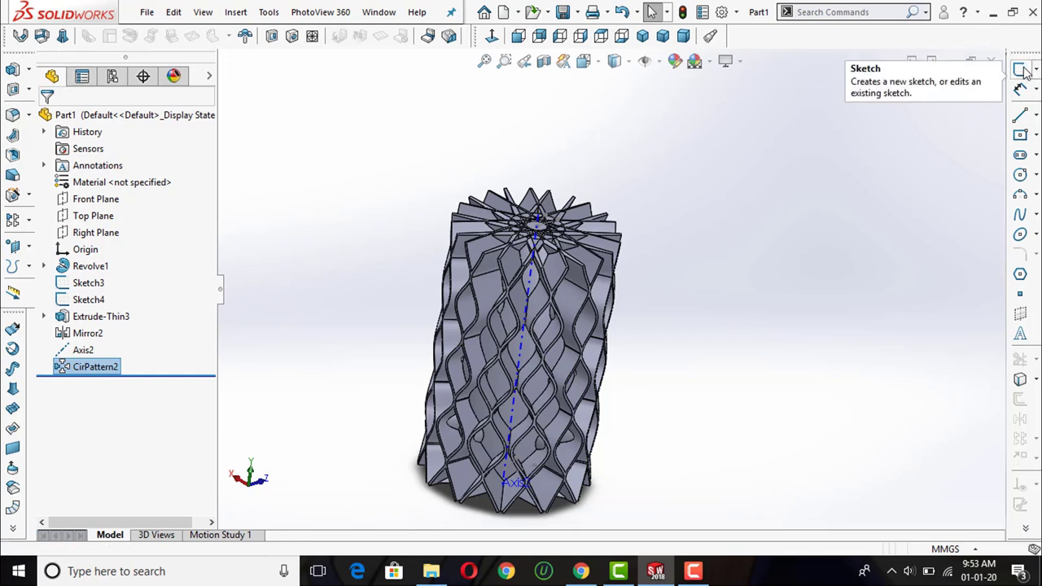
- Start a new sketch on the Front Plane and view it normal to the plane
{"action": "left_click", "coordinate": [1038, 70]}
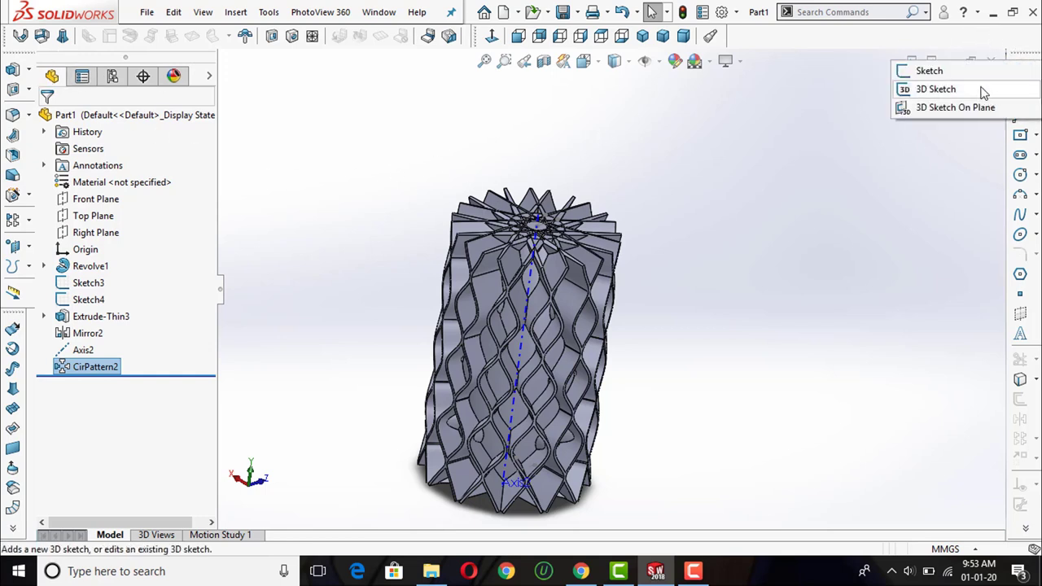
{"action": "left_click", "coordinate": [972, 70]}
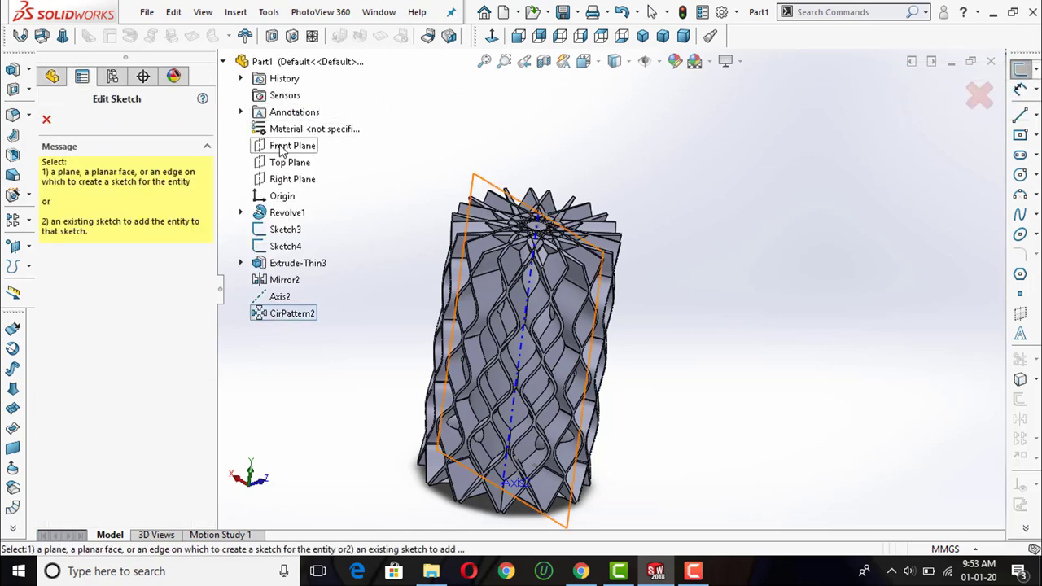
{"action": "left_click", "coordinate": [280, 148]}
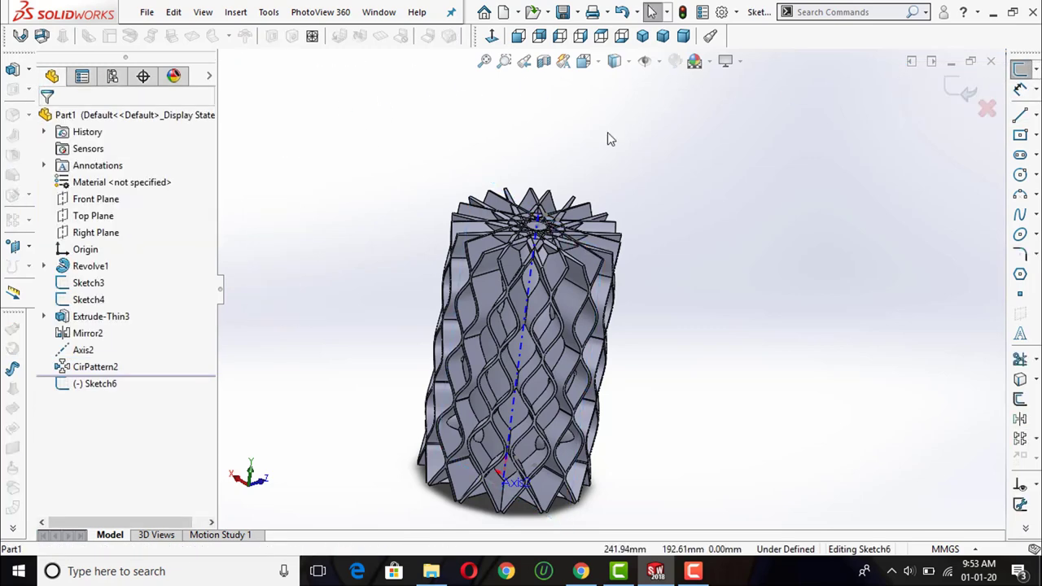
{"action": "left_click", "coordinate": [493, 39]}
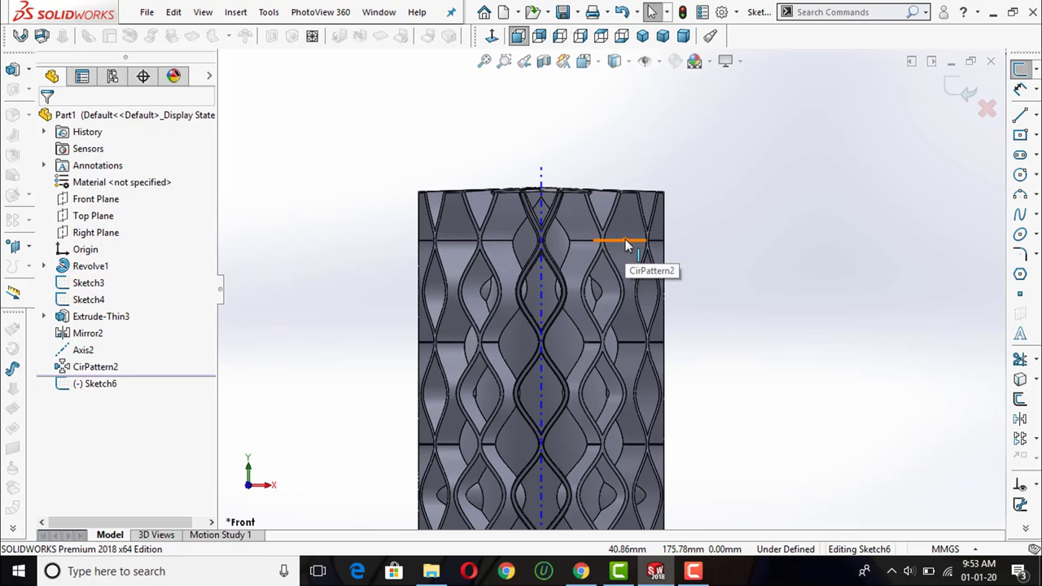
{"action": "scroll", "coordinate": [627, 248], "scroll_direction": "up", "scroll_amount": 2}
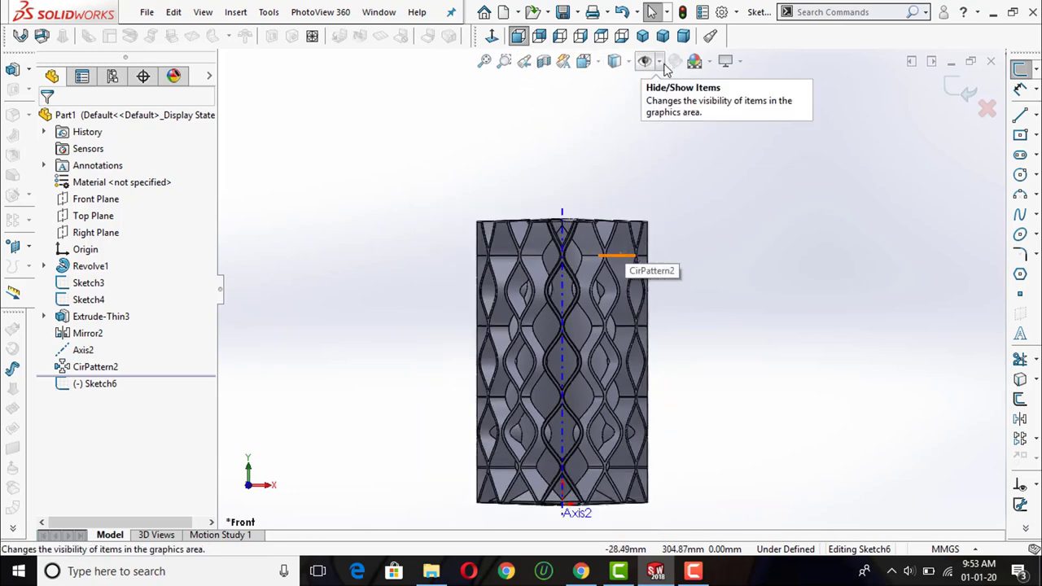
- Switch to Hidden Lines Visible and show the original Sketch1 profile under Revolve1
{"action": "left_click", "coordinate": [627, 66]}
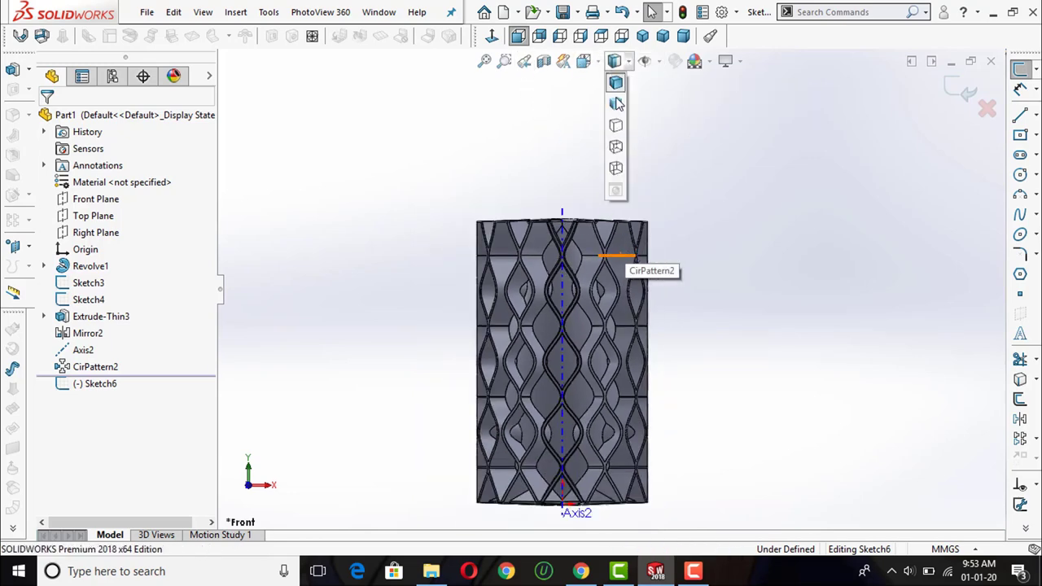
{"action": "left_click", "coordinate": [616, 140]}
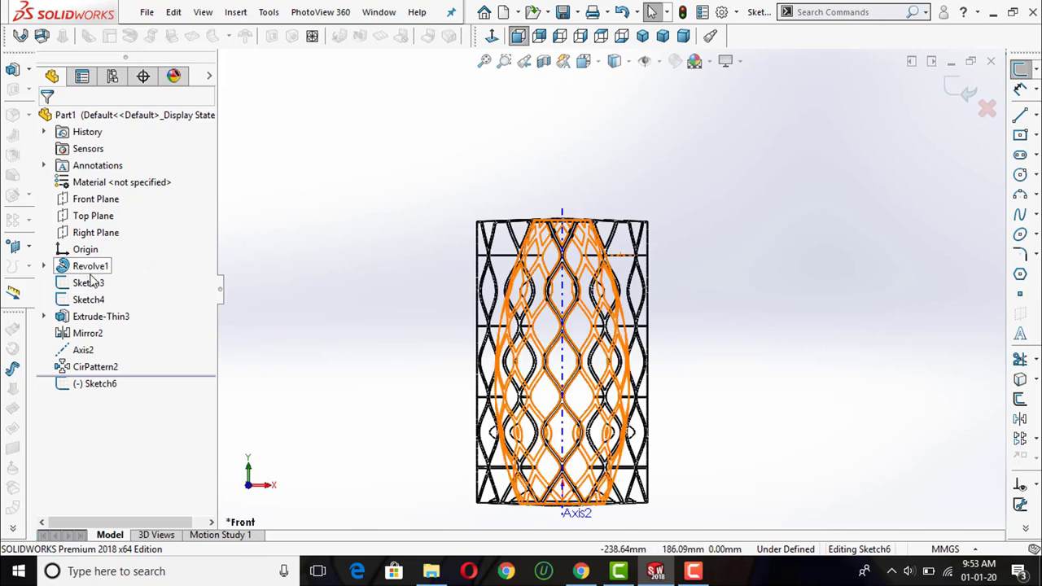
{"action": "left_click", "coordinate": [44, 267]}
{"action": "left_click", "coordinate": [87, 282]}
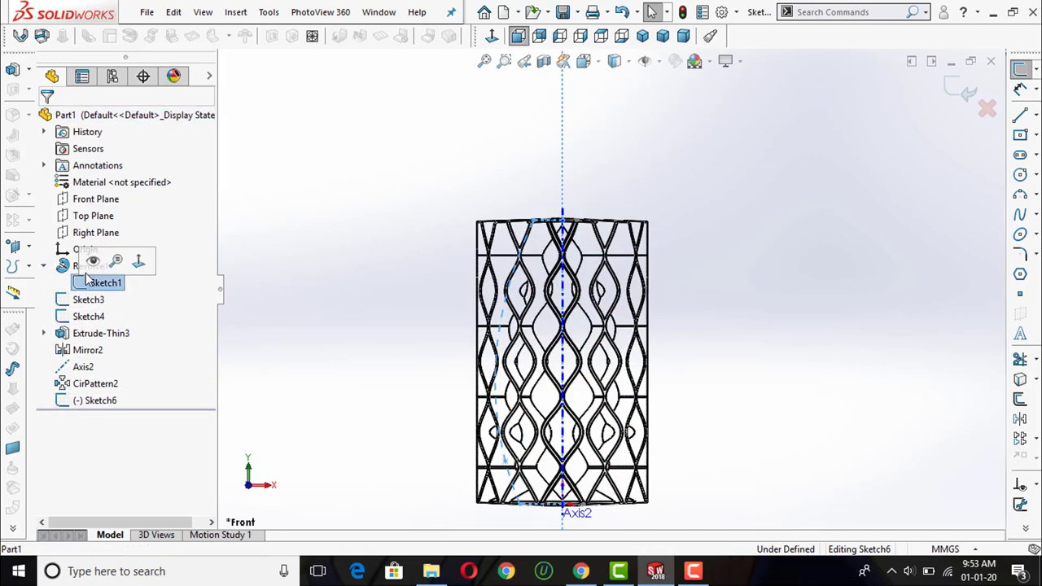
{"action": "left_click", "coordinate": [93, 261]}
{"action": "scroll", "coordinate": [526, 304], "scroll_direction": "down", "scroll_amount": 3}
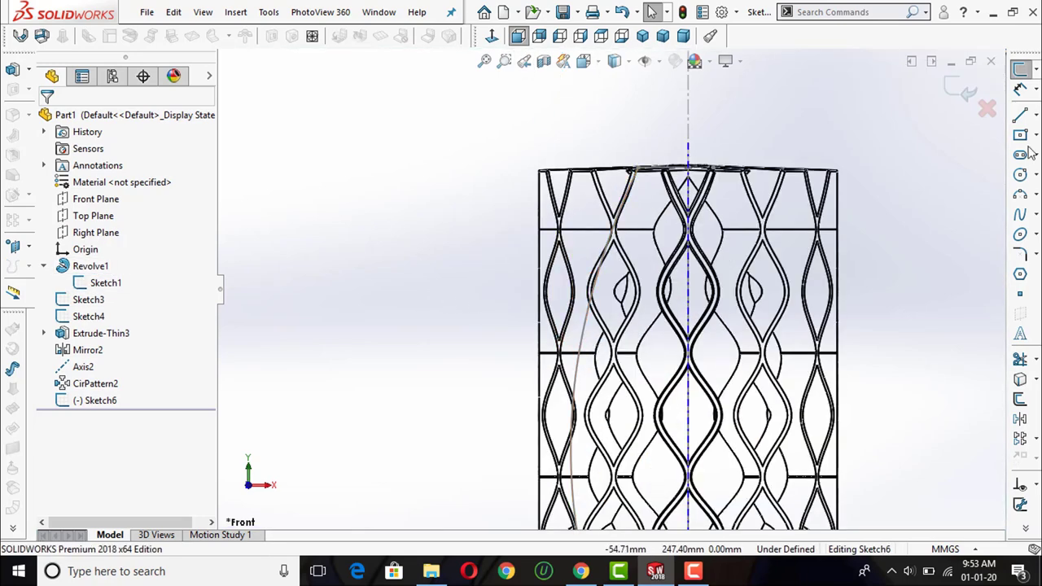
- Offset the vase profile curve 10 mm and delete the top and bottom closing lines
{"action": "left_click", "coordinate": [1021, 399]}
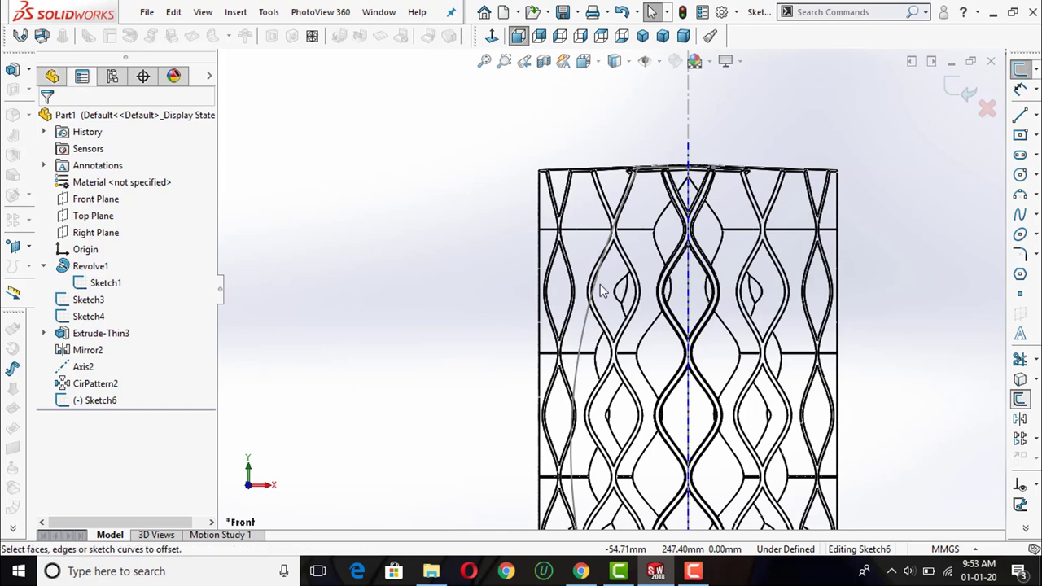
{"action": "left_click", "coordinate": [583, 334]}
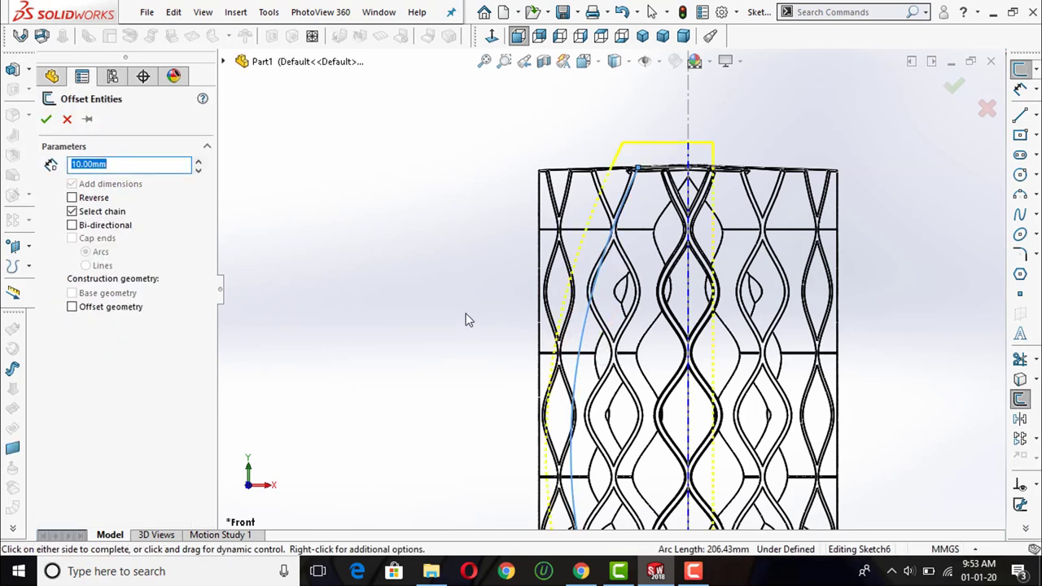
{"action": "left_click", "coordinate": [45, 121]}
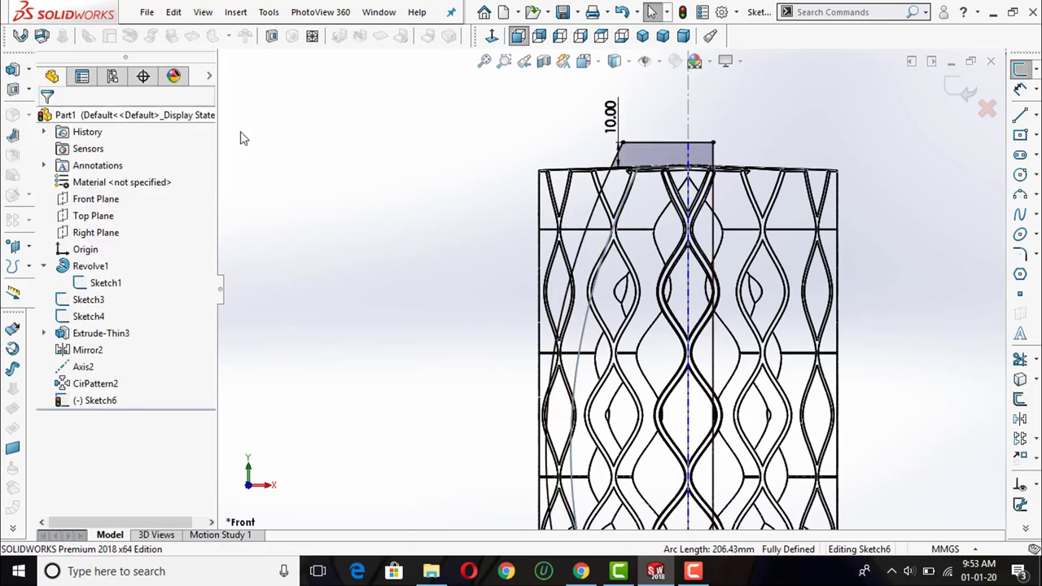
{"action": "left_click", "coordinate": [666, 145]}
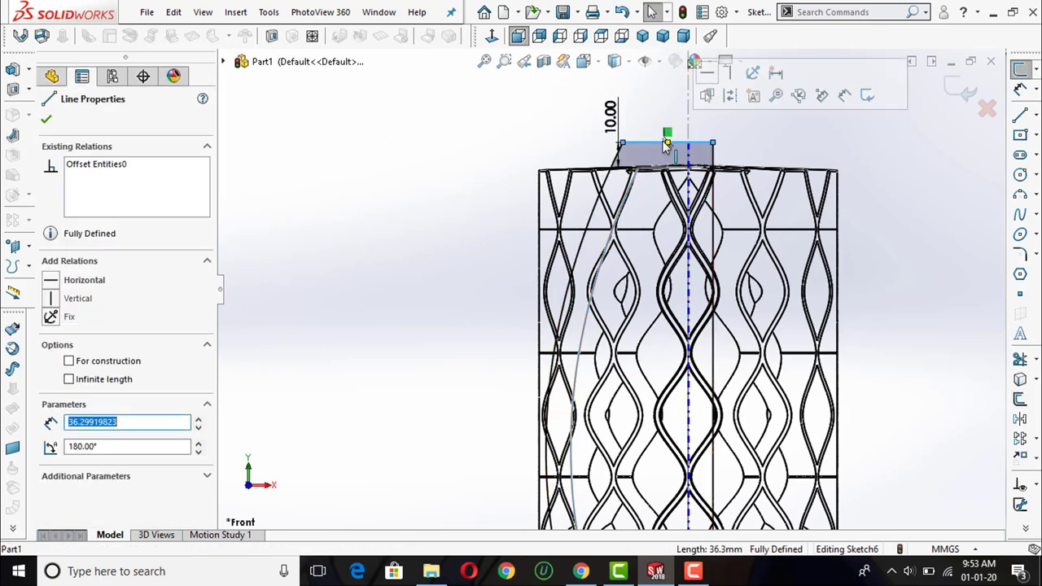
{"action": "key", "text": "Delete"}
{"action": "scroll", "coordinate": [715, 157], "scroll_direction": "up", "scroll_amount": 3}
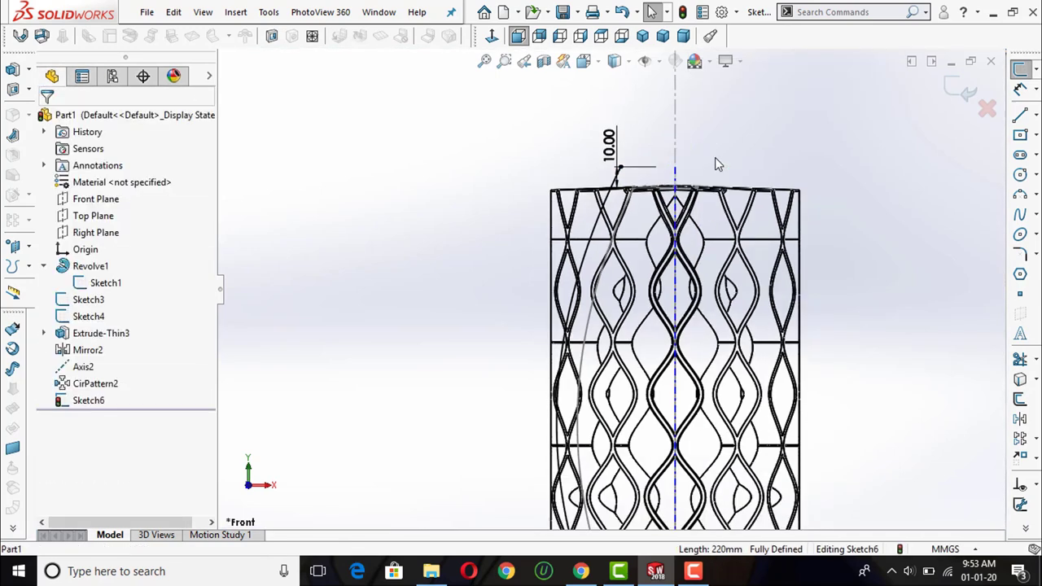
{"action": "scroll", "coordinate": [619, 414], "scroll_direction": "up", "scroll_amount": 1}
{"action": "scroll", "coordinate": [619, 414], "scroll_direction": "down", "scroll_amount": 3}
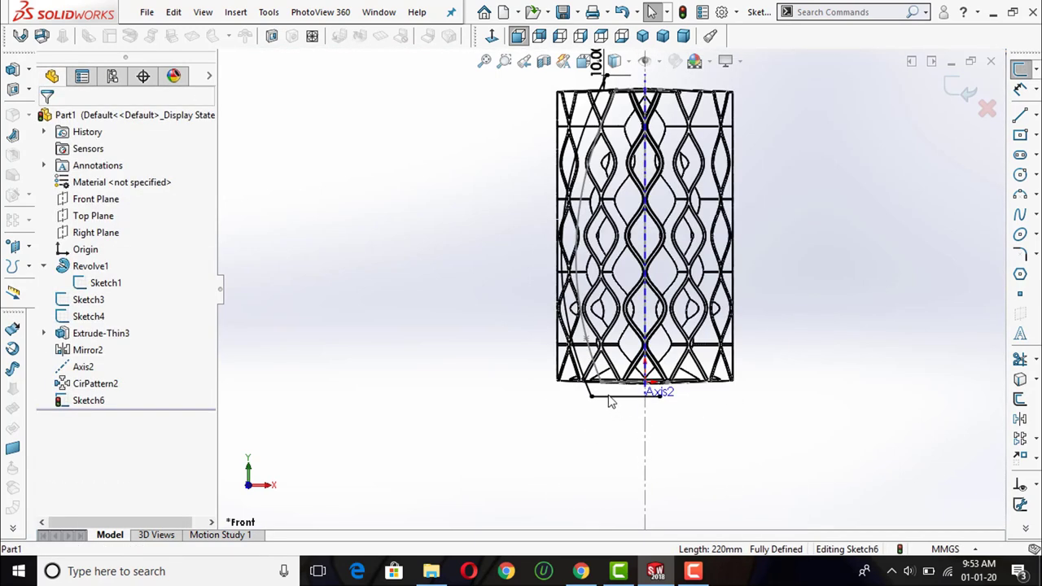
{"action": "left_click", "coordinate": [612, 397]}
{"action": "key", "text": "Delete"}
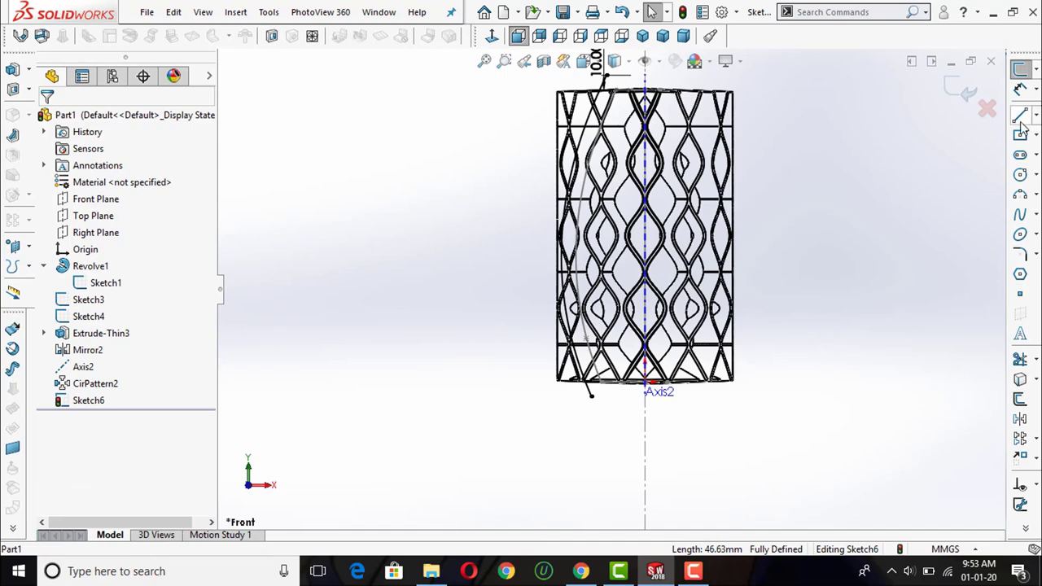
- Draw a horizontal line from the slanted segment's lower end
{"action": "left_click", "coordinate": [1021, 118]}
{"action": "left_click", "coordinate": [591, 397]}
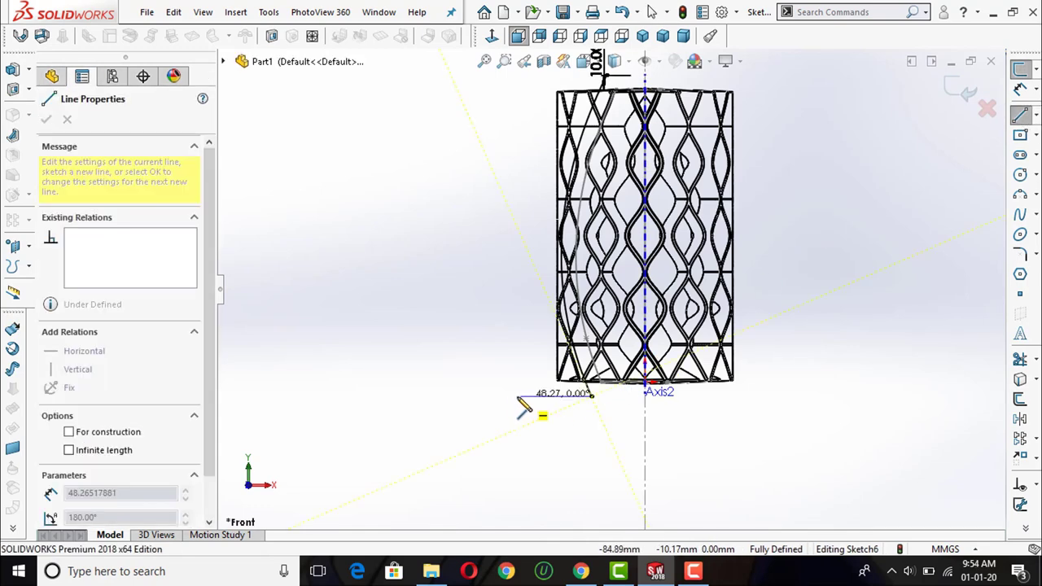
{"action": "left_click", "coordinate": [502, 400]}
{"action": "scroll", "coordinate": [535, 175], "scroll_direction": "up", "scroll_amount": 1}
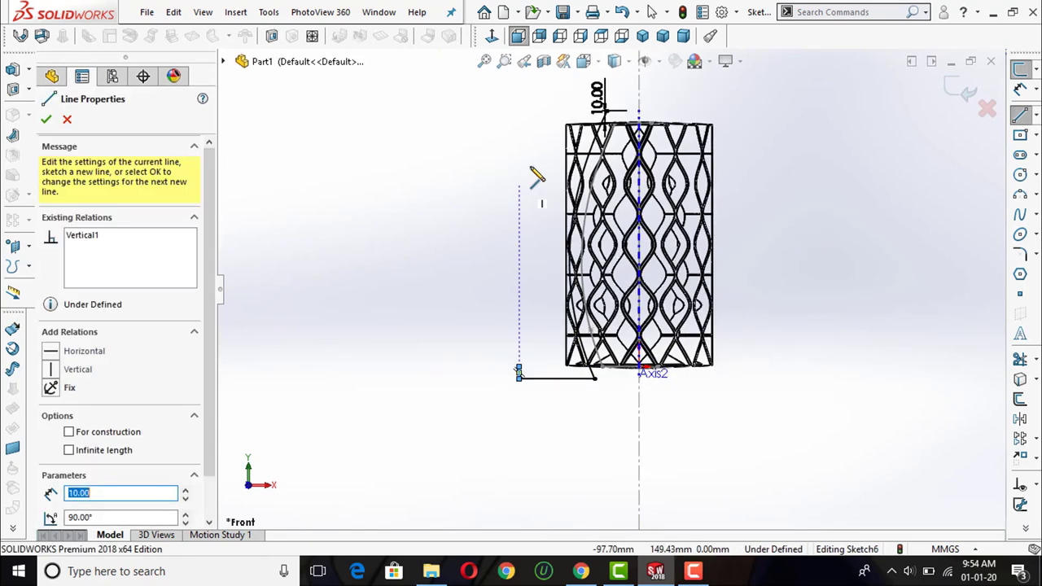
{"action": "scroll", "coordinate": [538, 204], "scroll_direction": "down", "scroll_amount": 2}
{"action": "scroll", "coordinate": [543, 236], "scroll_direction": "up", "scroll_amount": 1}
{"action": "key", "text": "Escape"}
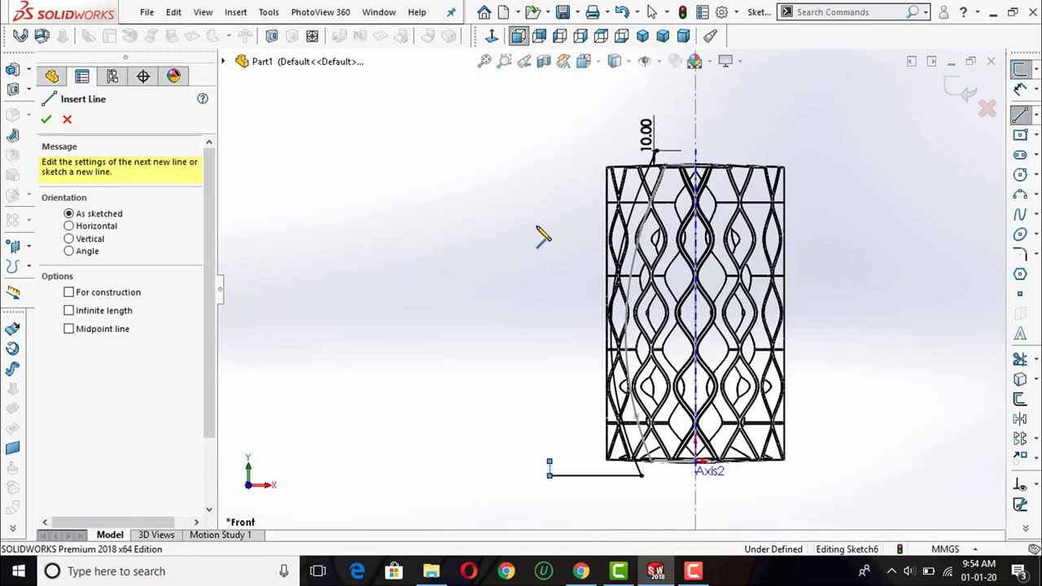
{"action": "key", "text": "Escape"}
- Draw a line up from the bottom-left endpoint and delete the stray short vertical line
{"action": "left_click", "coordinate": [595, 476]}
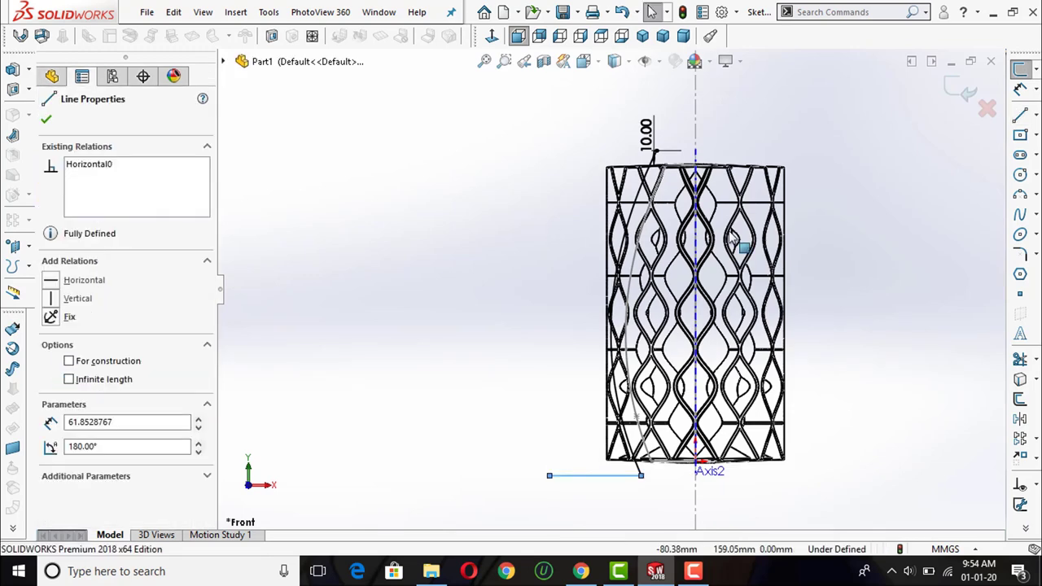
{"action": "left_click", "coordinate": [1019, 116]}
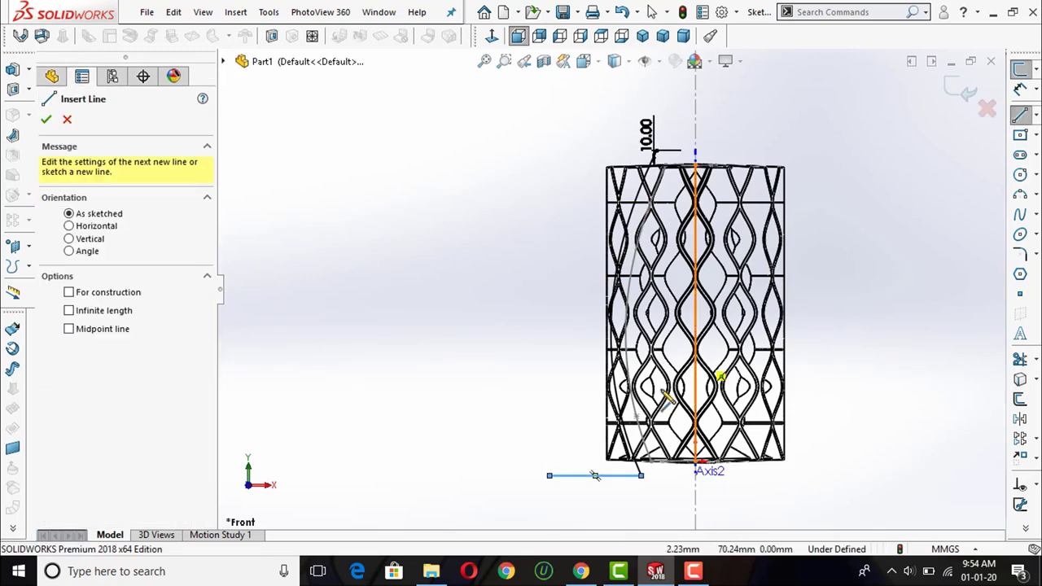
{"action": "left_click", "coordinate": [549, 477]}
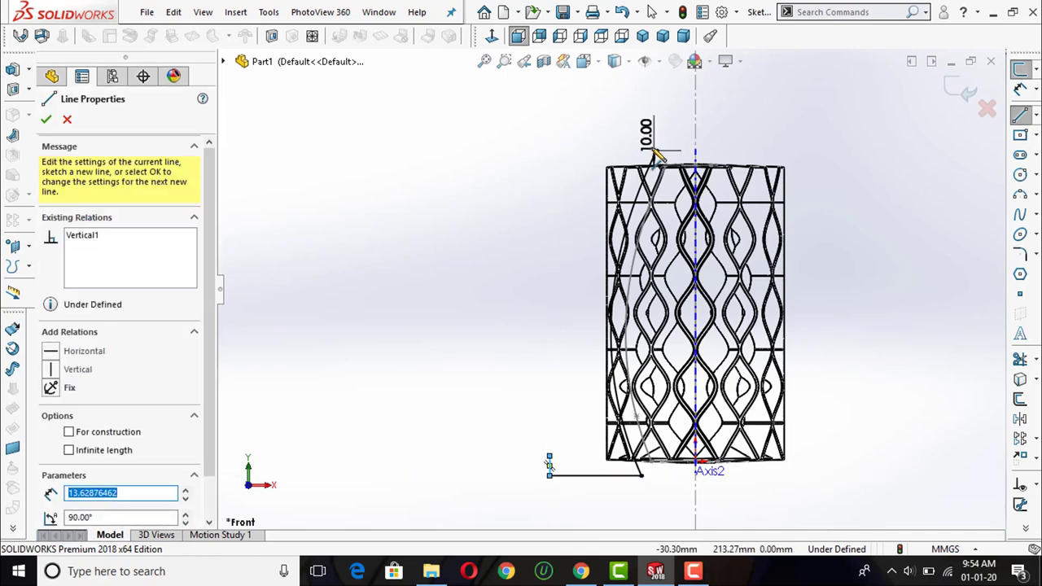
{"action": "left_click", "coordinate": [550, 152]}
{"action": "key", "text": "Escape"}
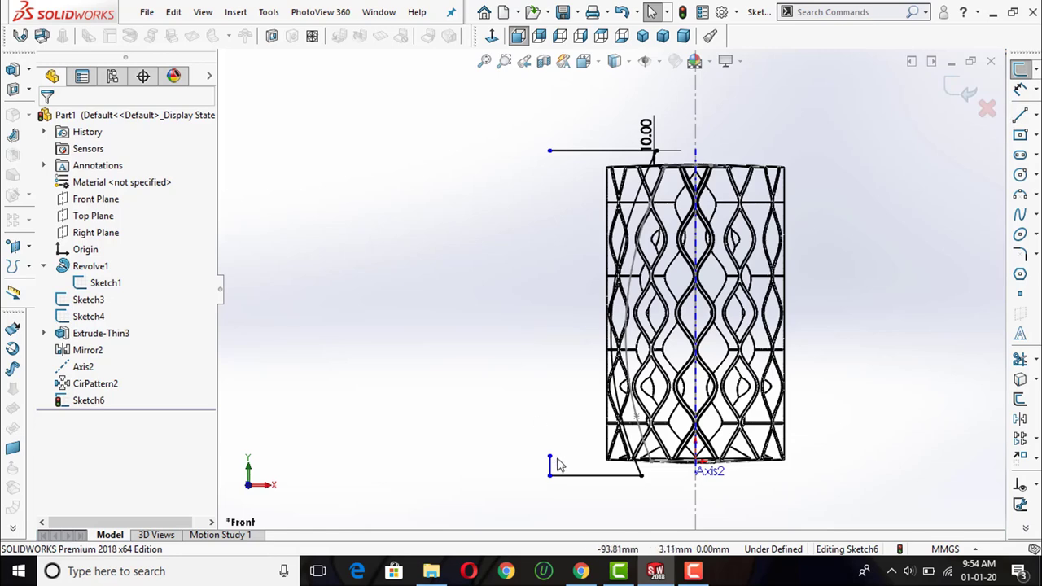
{"action": "left_click", "coordinate": [550, 466]}
{"action": "key", "text": "Delete"}
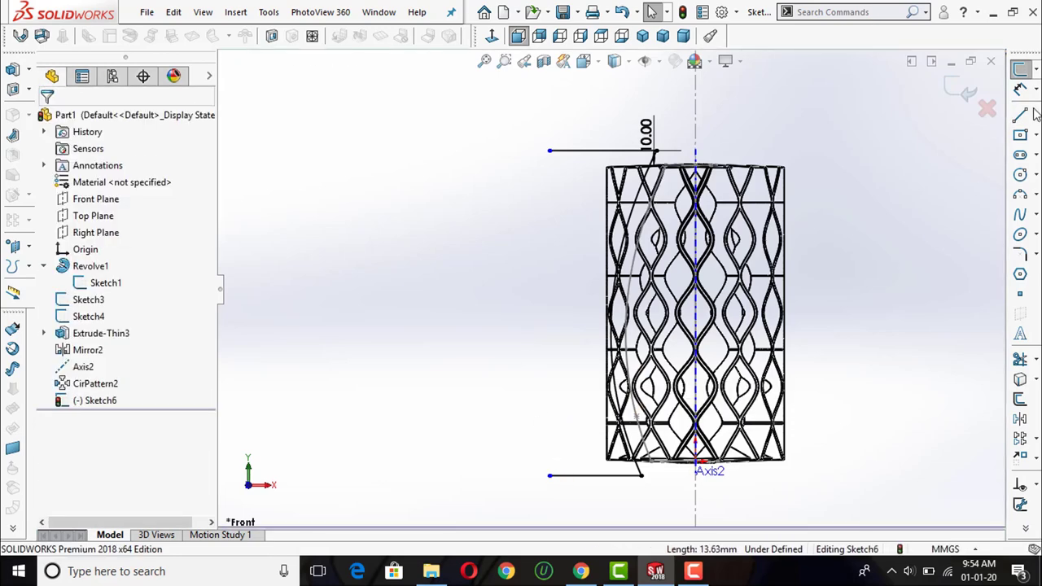
- Draw the 220 mm vertical line from the upper-left to the bottom-left endpoint and exit
{"action": "left_click", "coordinate": [1019, 115]}
{"action": "left_click", "coordinate": [550, 150]}
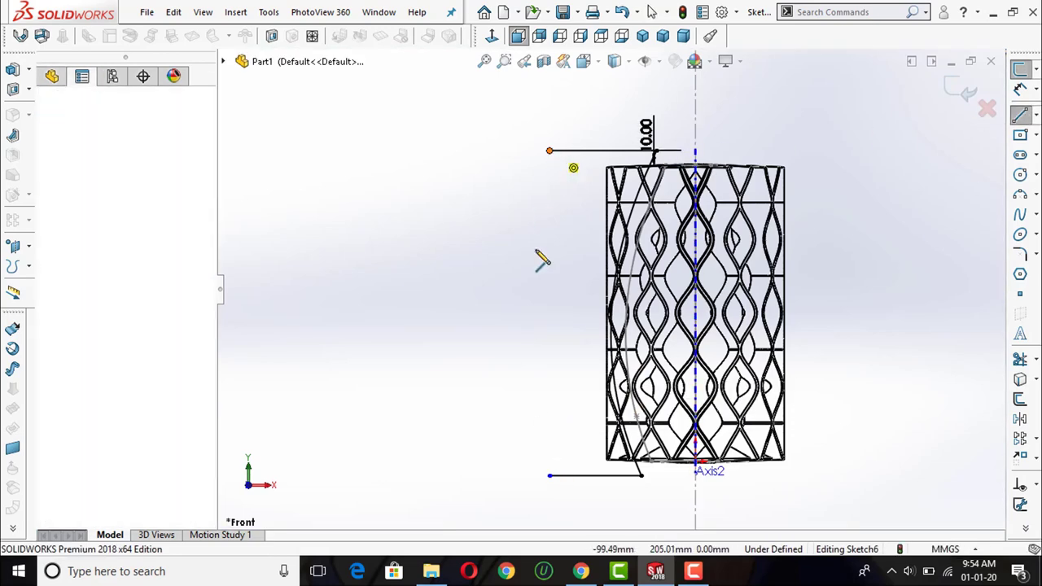
{"action": "left_click", "coordinate": [551, 476]}
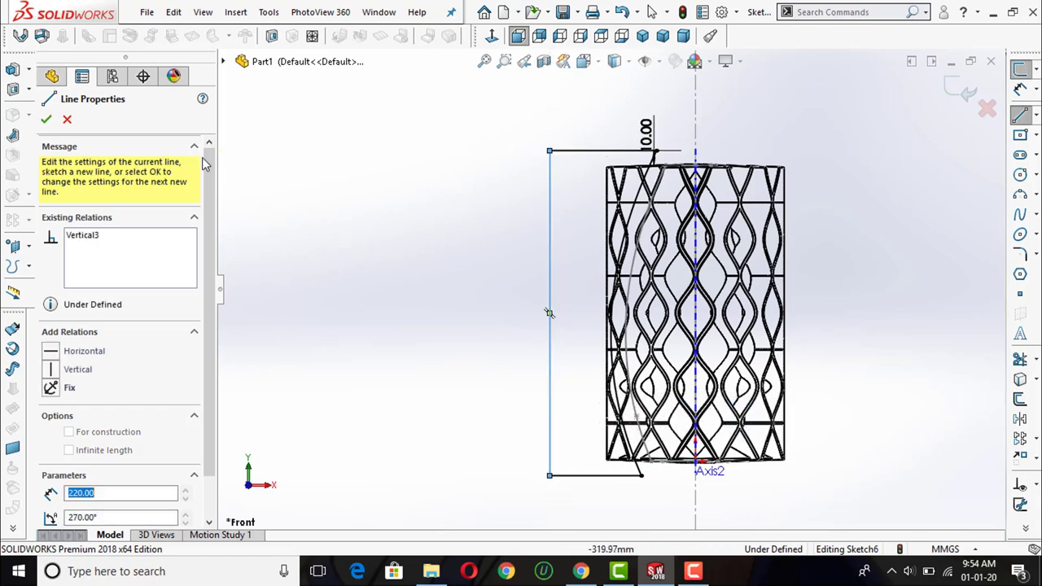
{"action": "left_click", "coordinate": [47, 120]}
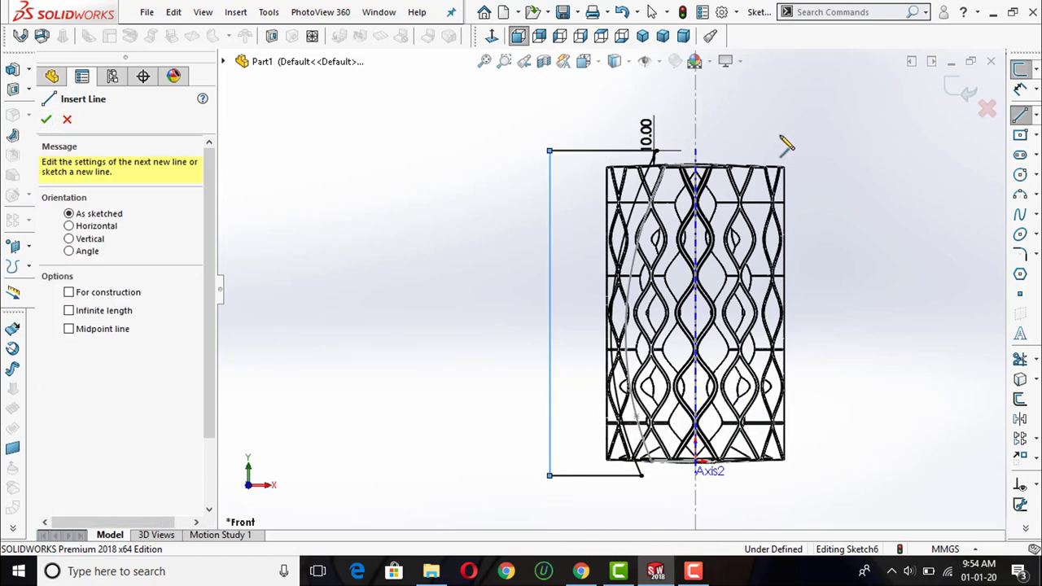
{"action": "left_click", "coordinate": [962, 92]}
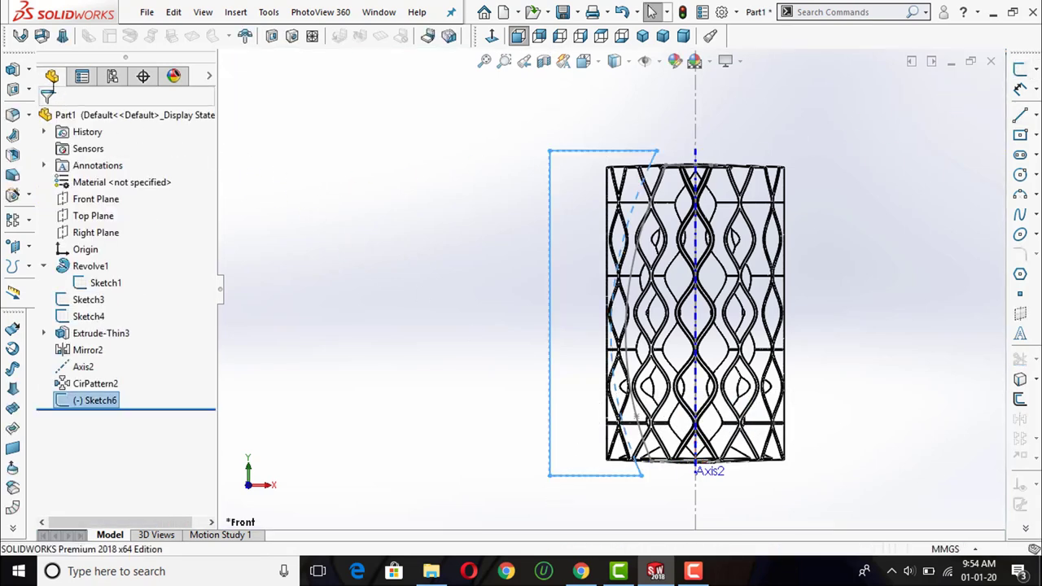
- Revolve-cut Sketch6 360° about the vase centerline and display it Shaded With Edges
{"action": "left_click", "coordinate": [30, 89]}
{"action": "left_click", "coordinate": [69, 106]}
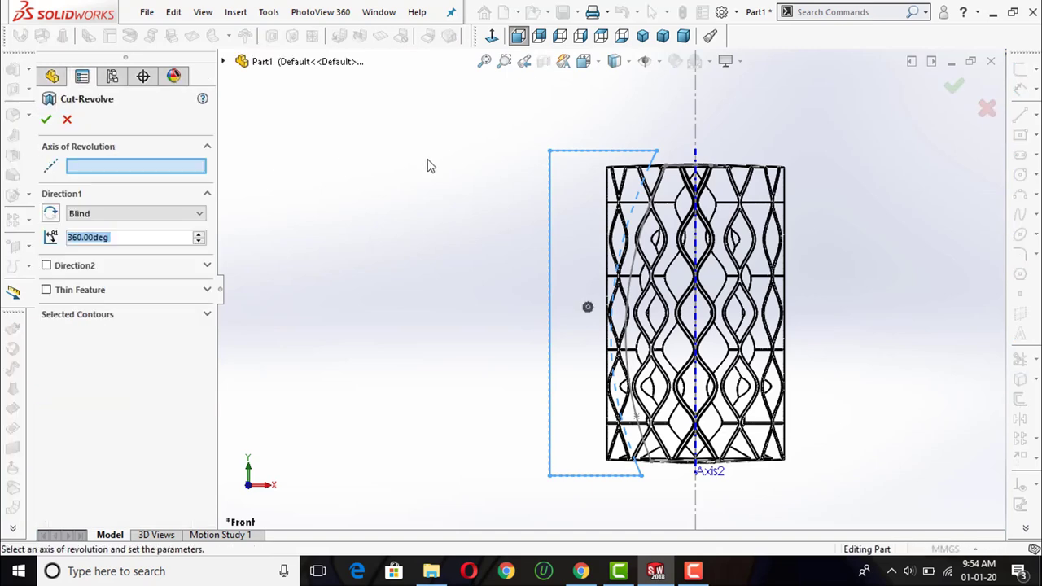
{"action": "middle_click_drag", "start_coordinate": [578, 145], "coordinate": [572, 192]}
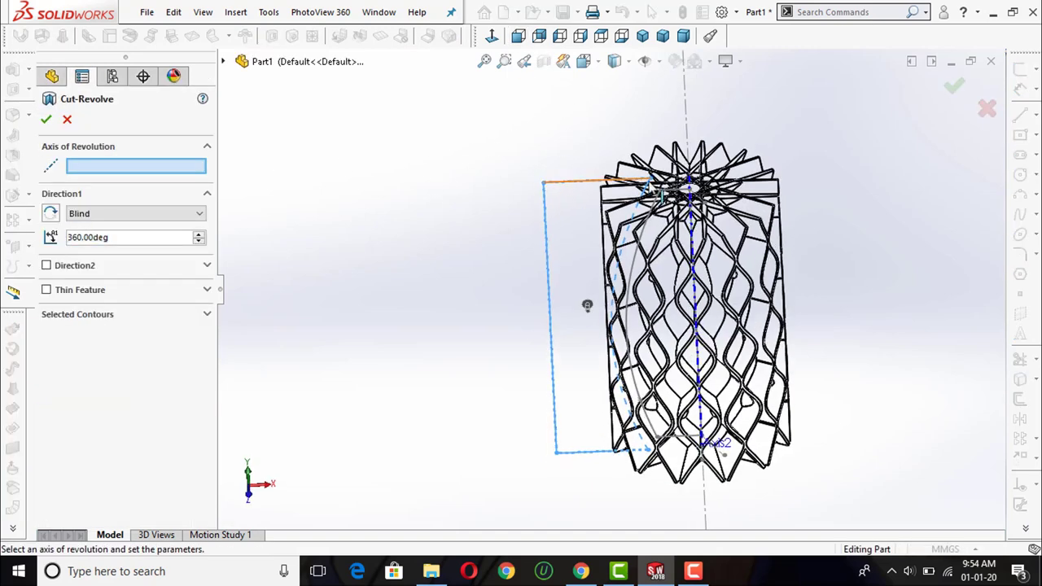
{"action": "left_click", "coordinate": [698, 257]}
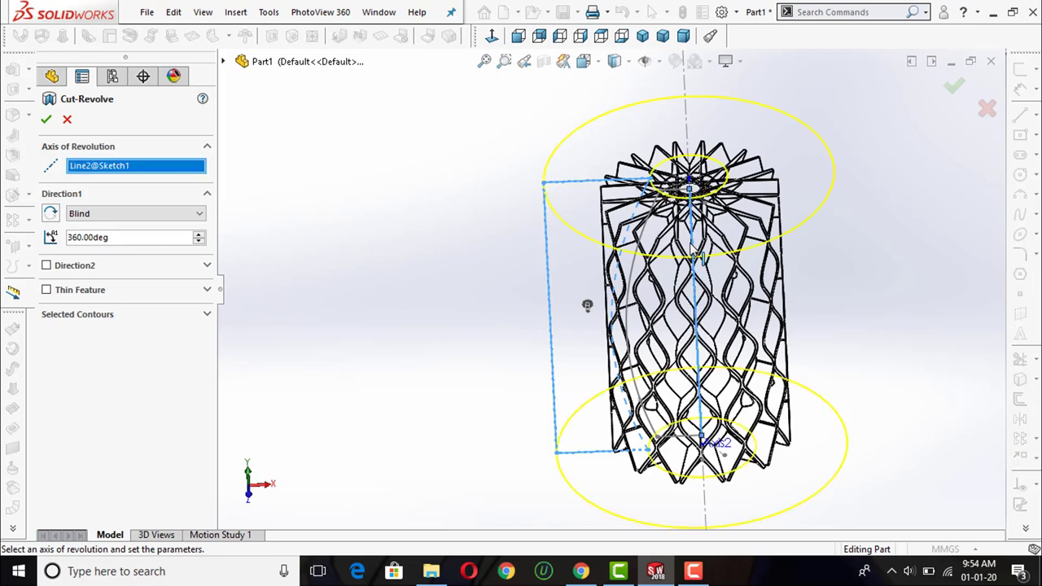
{"action": "left_click", "coordinate": [632, 65]}
{"action": "left_click", "coordinate": [615, 87]}
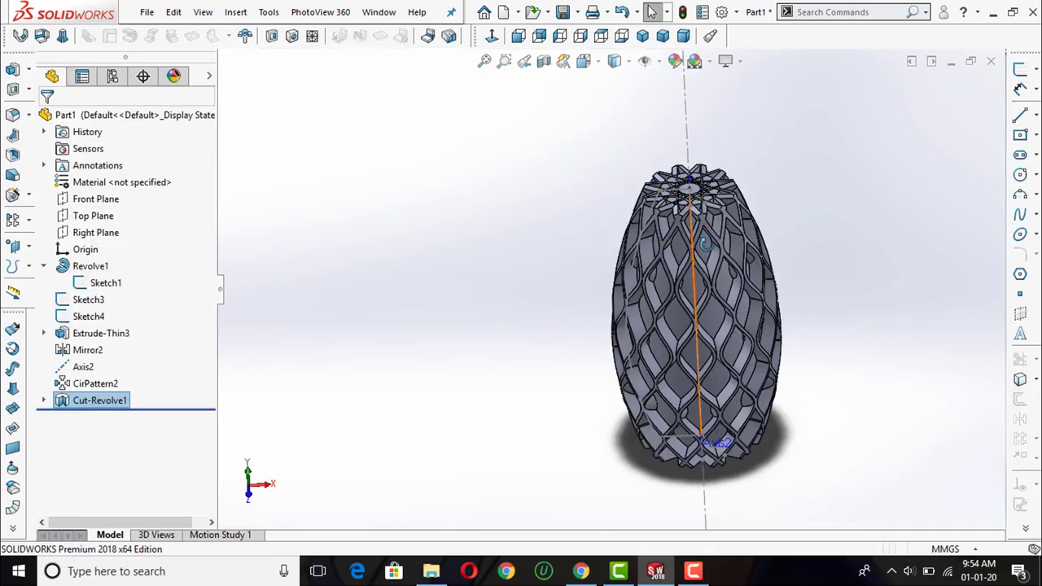
- Hide the Sketch3 and Sketch4 curves and collapse Revolve1 in the feature tree
{"action": "scroll", "coordinate": [715, 241], "scroll_direction": "down", "scroll_amount": 3}
{"action": "mouse_move", "coordinate": [658, 353]}
{"action": "middle_mouse_down"}
{"action": "mouse_move", "coordinate": [559, 304]}
{"action": "mouse_move", "coordinate": [721, 388]}
{"action": "mouse_move", "coordinate": [758, 383]}
{"action": "mouse_move", "coordinate": [649, 356]}
{"action": "mouse_move", "coordinate": [521, 381]}
{"action": "mouse_move", "coordinate": [519, 347]}
{"action": "mouse_move", "coordinate": [523, 354]}
{"action": "middle_mouse_up"}
{"action": "scroll", "coordinate": [650, 359], "scroll_direction": "up", "scroll_amount": 2}
{"action": "scroll", "coordinate": [542, 373], "scroll_direction": "down", "scroll_amount": 3}
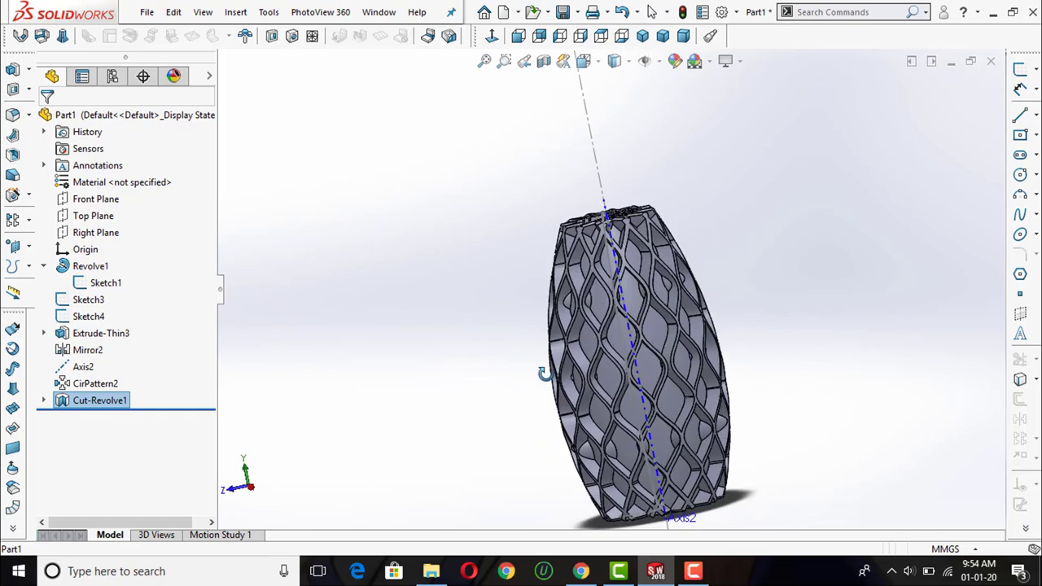
{"action": "scroll", "coordinate": [545, 374], "scroll_direction": "down", "scroll_amount": 2}
{"action": "scroll", "coordinate": [635, 244], "scroll_direction": "up", "scroll_amount": 4}
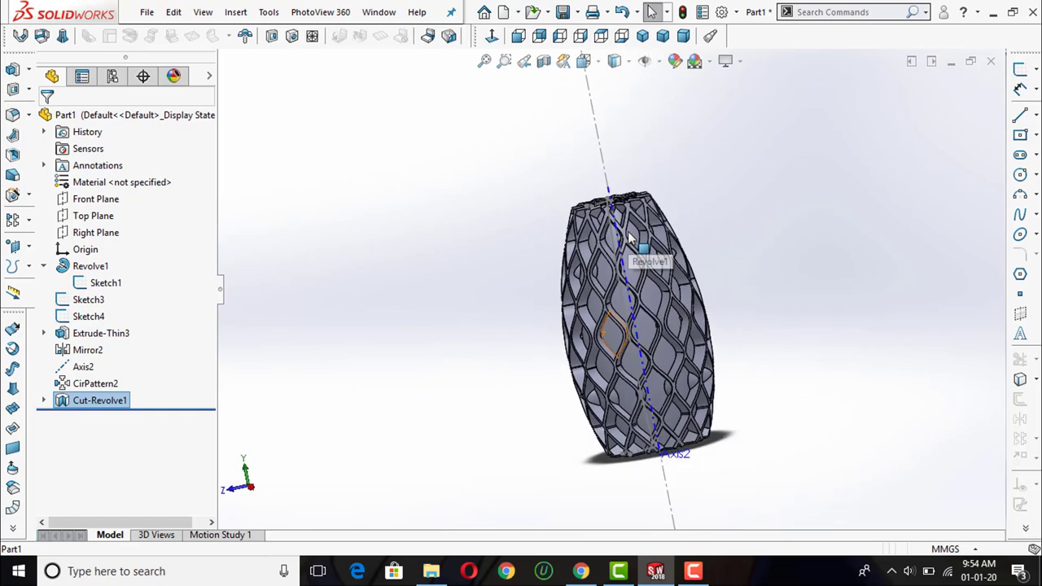
{"action": "left_click", "coordinate": [104, 282]}
{"action": "left_click", "coordinate": [87, 300]}
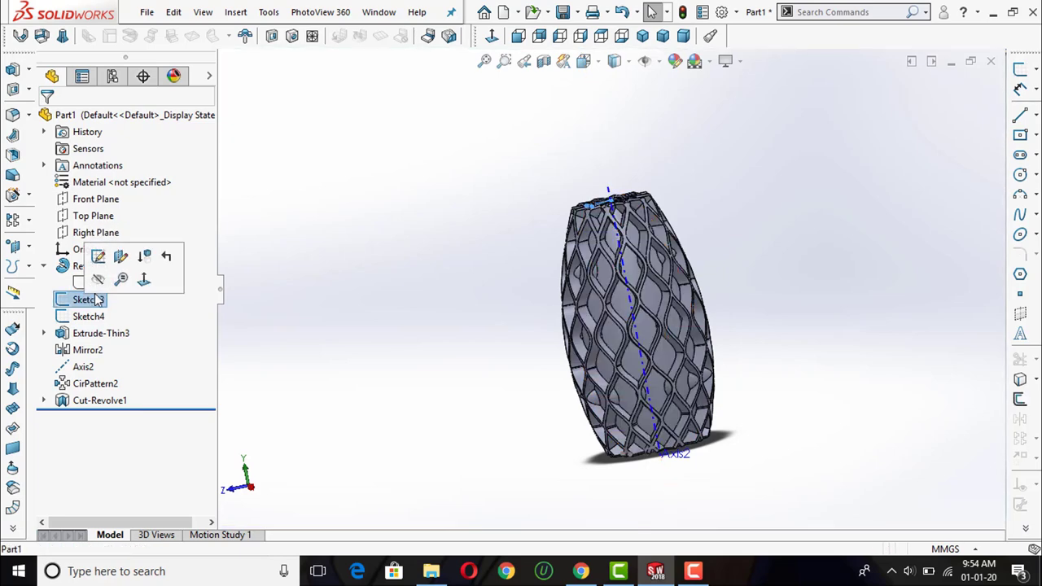
{"action": "left_click", "coordinate": [101, 293]}
{"action": "left_click", "coordinate": [87, 316]}
{"action": "left_click", "coordinate": [101, 293]}
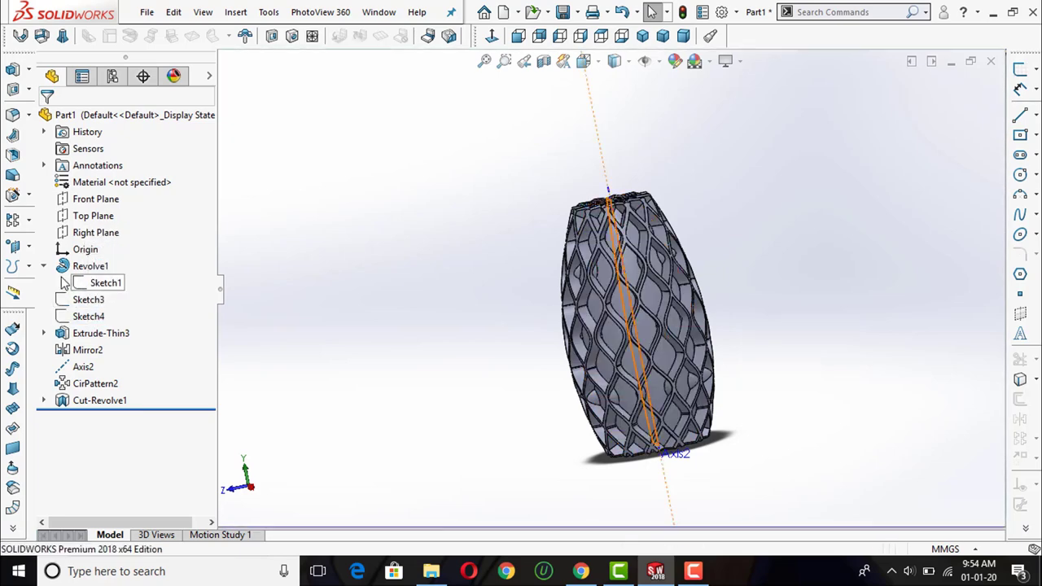
{"action": "left_click", "coordinate": [44, 266]}
- Orbit to look at the vase top and start a new sketch
{"action": "mouse_move", "coordinate": [622, 243]}
{"action": "middle_mouse_down"}
{"action": "mouse_move", "coordinate": [631, 322]}
{"action": "mouse_move", "coordinate": [941, 98]}
{"action": "middle_mouse_up"}
{"action": "scroll", "coordinate": [630, 319], "scroll_direction": "up", "scroll_amount": 3}
{"action": "scroll", "coordinate": [630, 319], "scroll_direction": "down", "scroll_amount": 3}
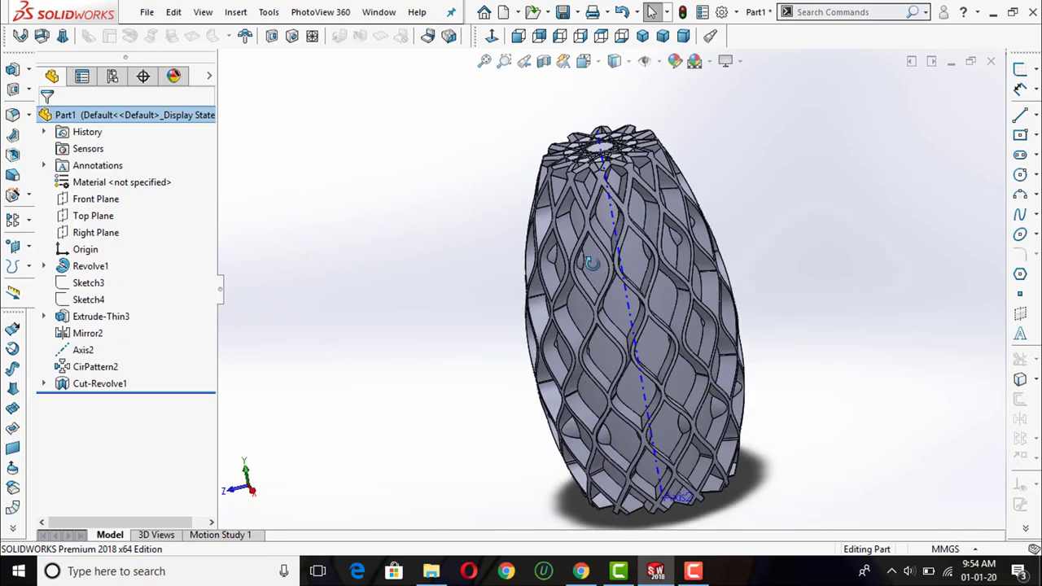
{"action": "left_click", "coordinate": [1020, 73]}
- Place the new sketch on the Front Plane and view it normal to the plane
{"action": "left_click", "coordinate": [223, 61]}
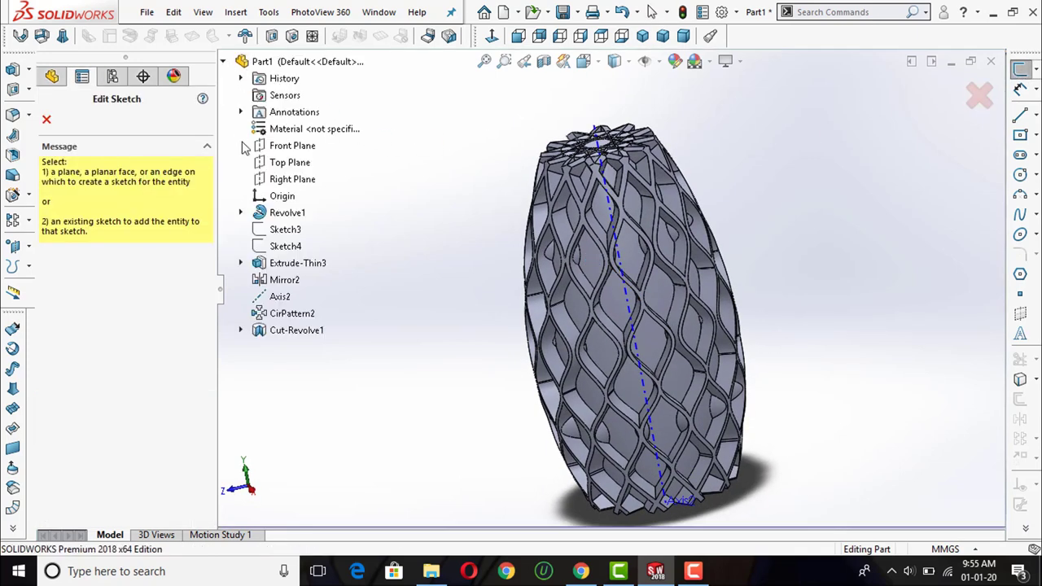
{"action": "left_click", "coordinate": [281, 143]}
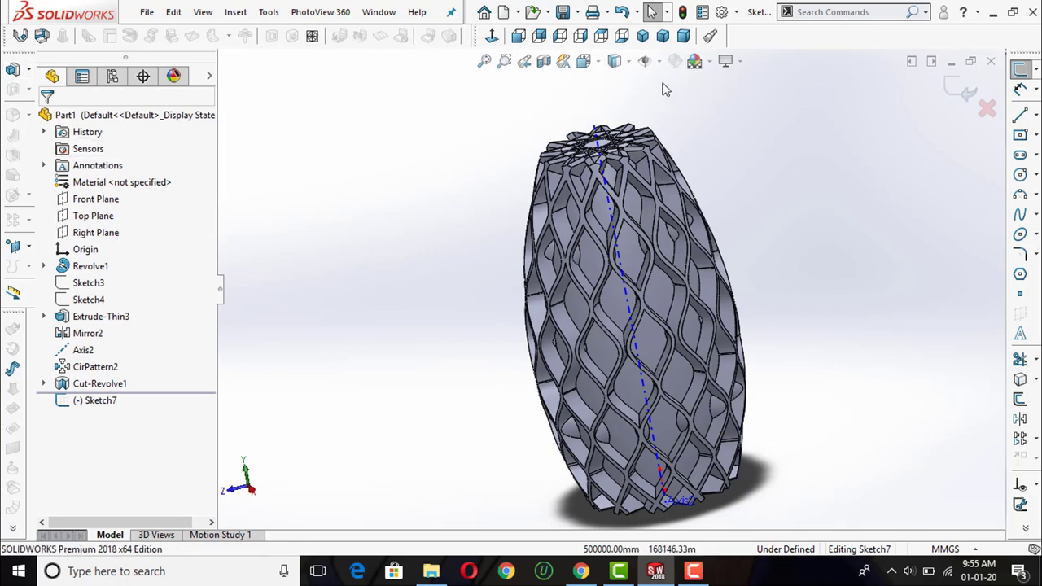
{"action": "left_click", "coordinate": [490, 36]}
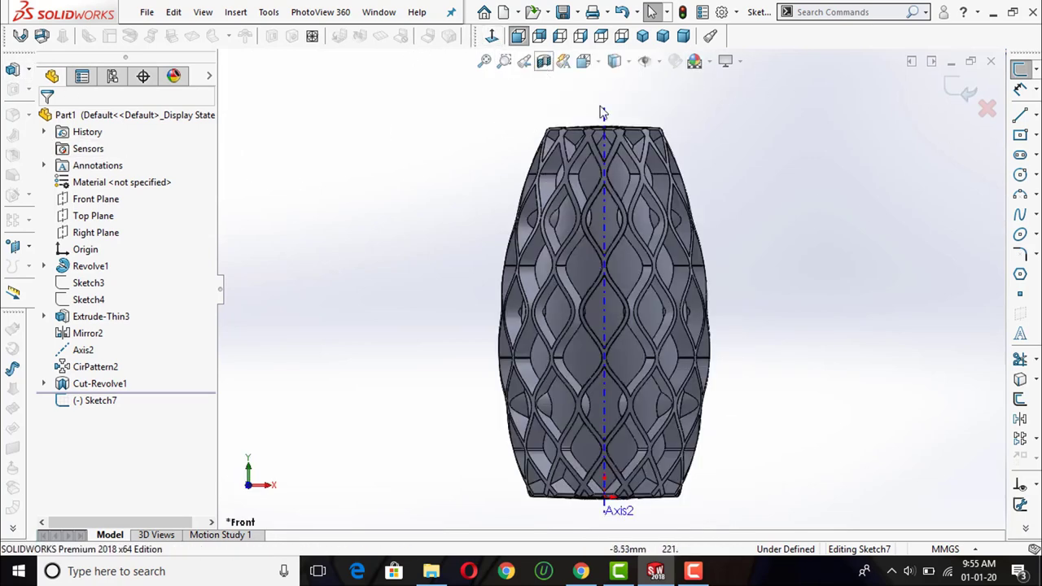
{"action": "scroll", "coordinate": [644, 144], "scroll_direction": "down", "scroll_amount": 3}
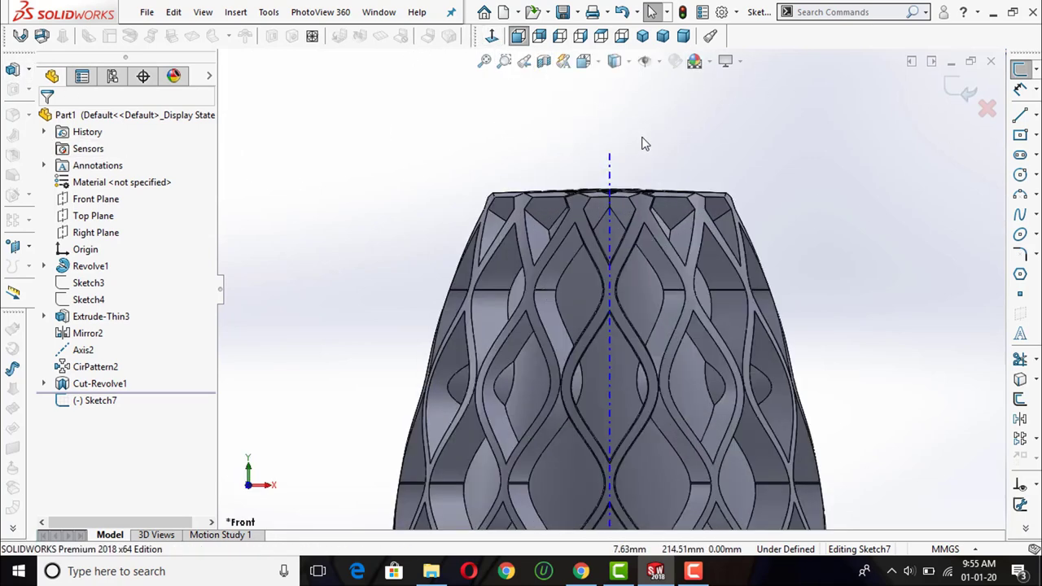
- Draw a corner rectangle from the central axis across the vase's top rim
{"action": "left_click", "coordinate": [1036, 134]}
{"action": "left_click", "coordinate": [977, 137]}
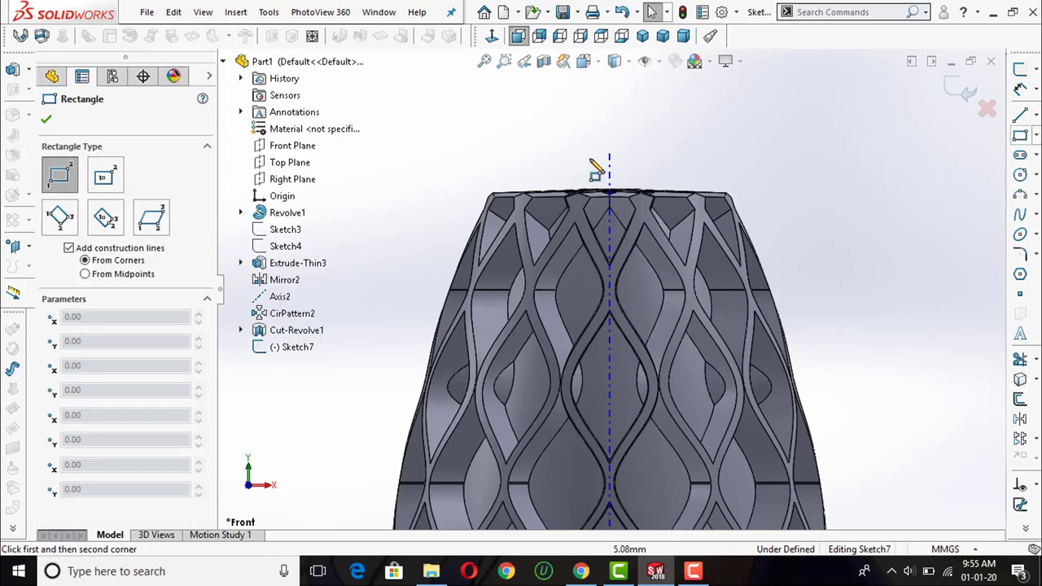
{"action": "scroll", "coordinate": [602, 175], "scroll_direction": "down", "scroll_amount": 3}
{"action": "scroll", "coordinate": [797, 314], "scroll_direction": "down", "scroll_amount": 3}
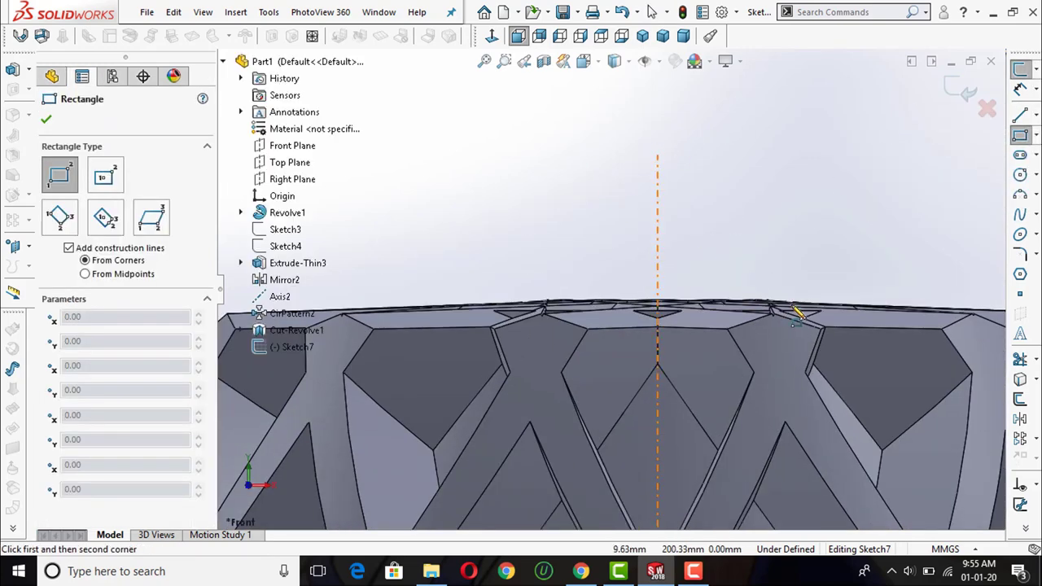
{"action": "left_click", "coordinate": [658, 338]}
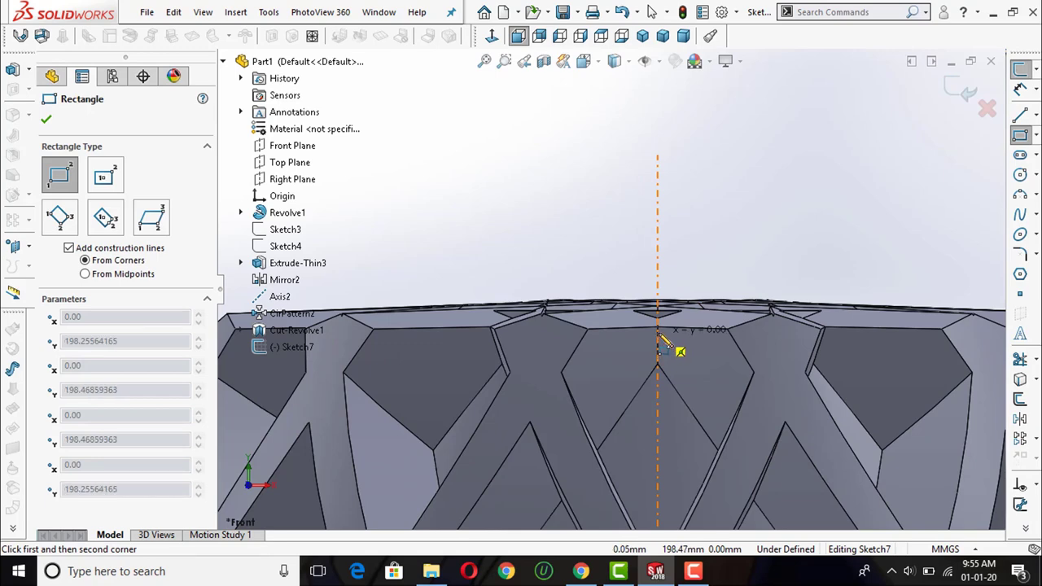
{"action": "scroll", "coordinate": [658, 334], "scroll_direction": "up", "scroll_amount": 2}
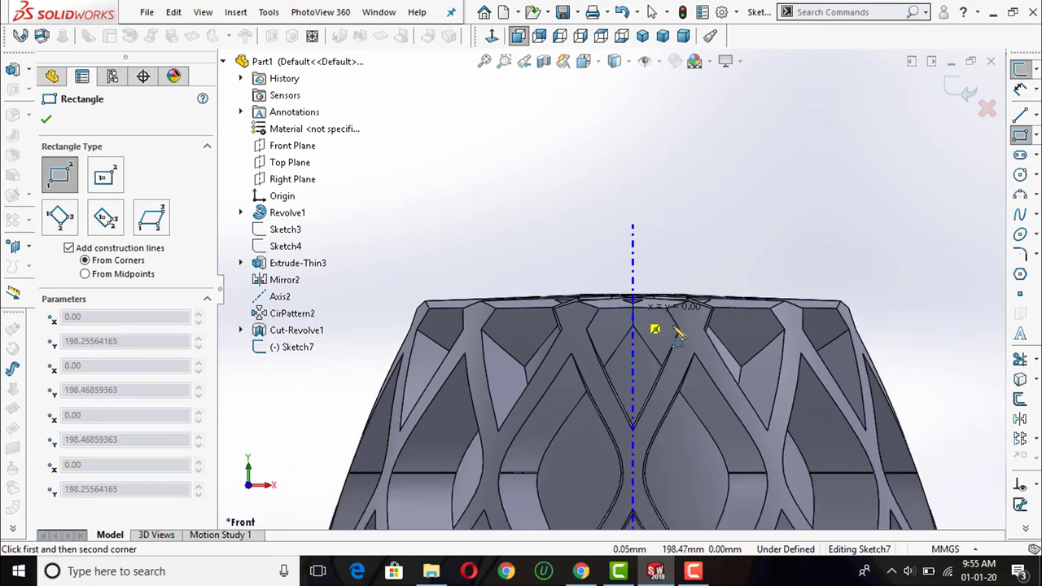
{"action": "left_click", "coordinate": [862, 258]}
{"action": "key", "text": "f"}
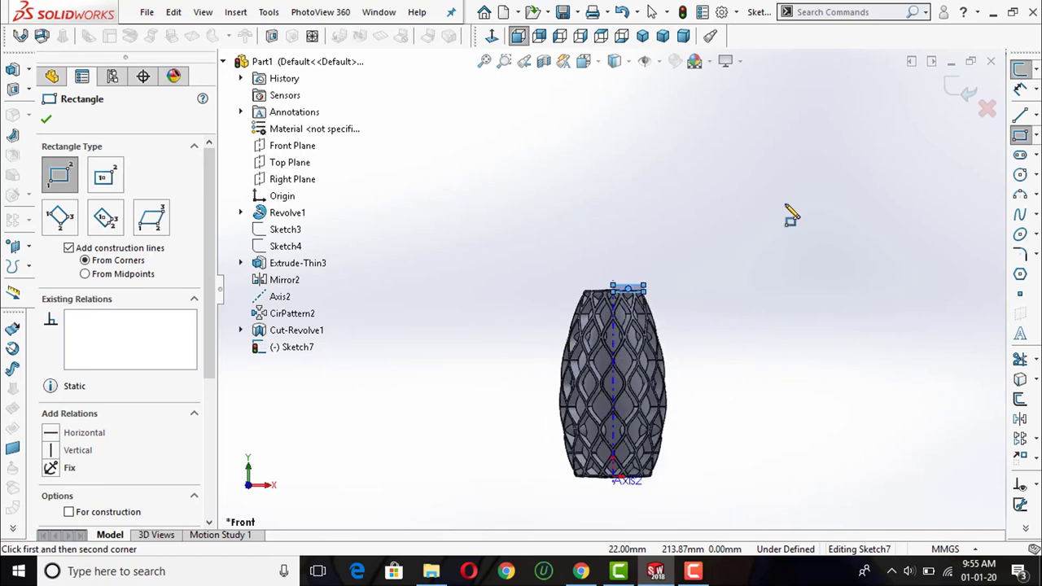
- Draw a second corner rectangle from the central axis across the bottom rim
{"action": "scroll", "coordinate": [644, 509], "scroll_direction": "down", "scroll_amount": 5}
{"action": "scroll", "coordinate": [633, 484], "scroll_direction": "down", "scroll_amount": 2}
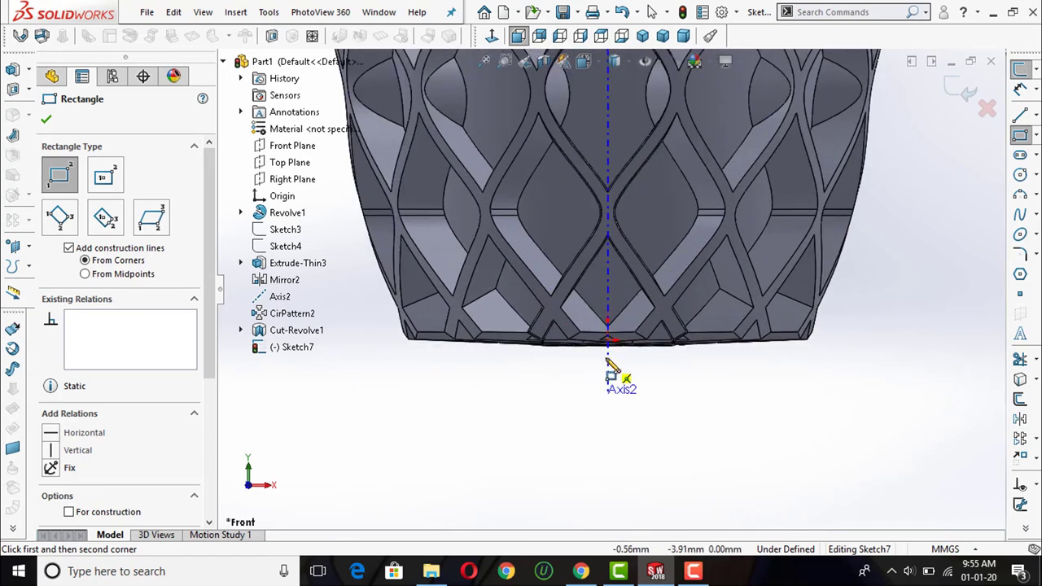
{"action": "scroll", "coordinate": [611, 365], "scroll_direction": "down", "scroll_amount": 3}
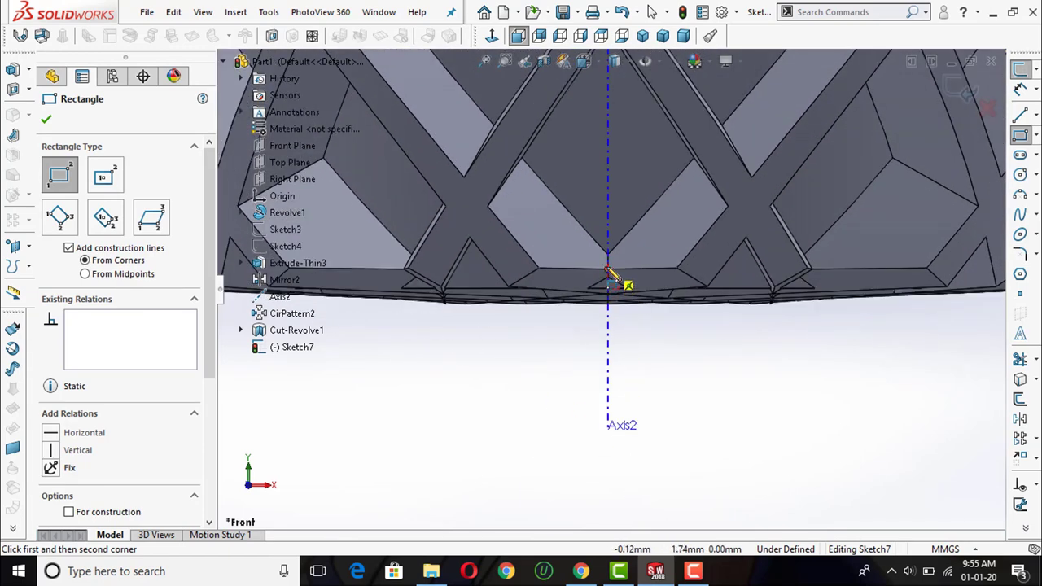
{"action": "left_click", "coordinate": [608, 272]}
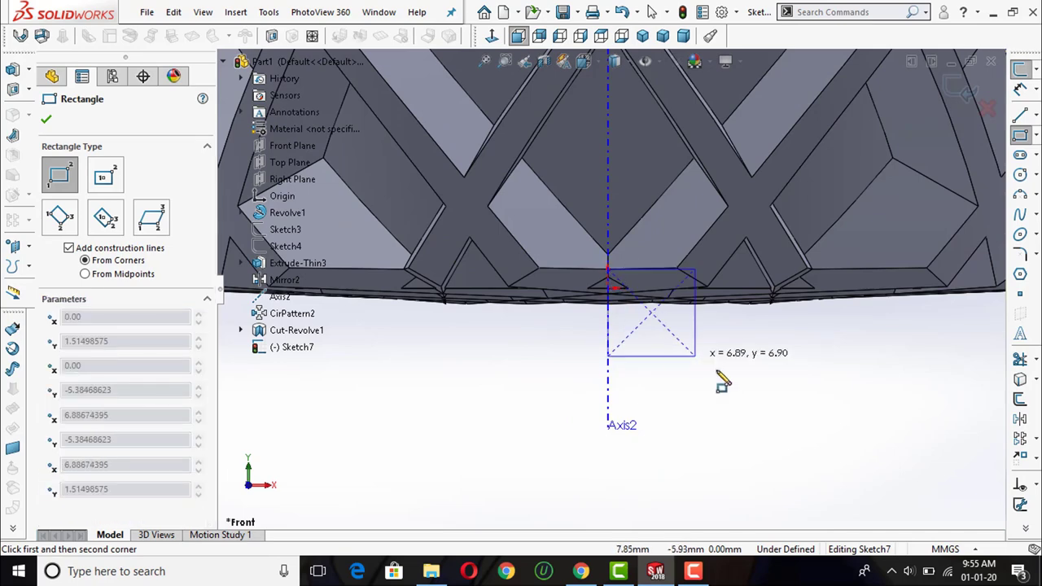
{"action": "scroll", "coordinate": [722, 380], "scroll_direction": "up", "scroll_amount": 3}
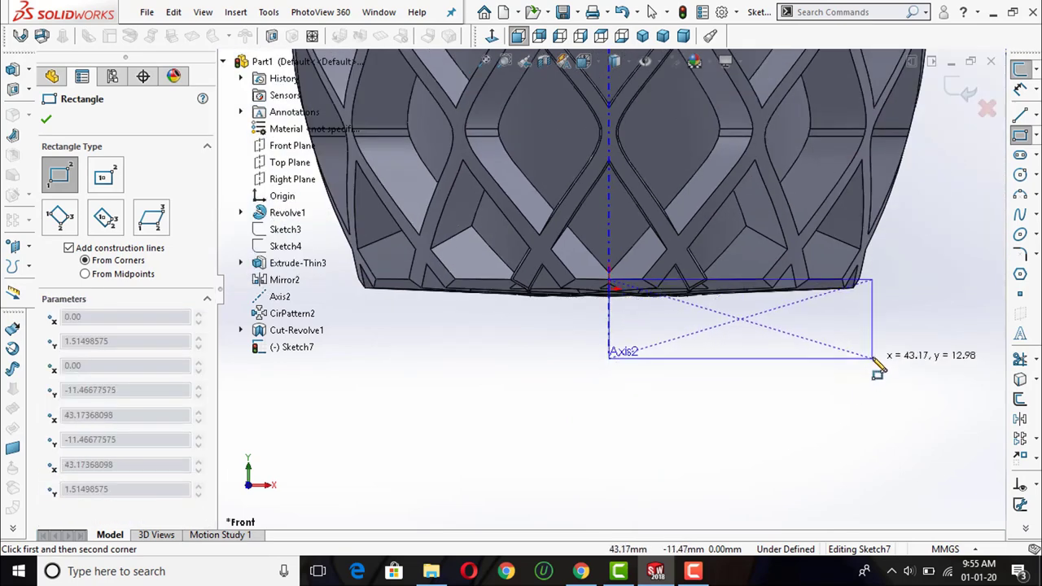
{"action": "left_click", "coordinate": [879, 353]}
{"action": "scroll", "coordinate": [666, 380], "scroll_direction": "up", "scroll_amount": 1}
{"action": "scroll", "coordinate": [664, 379], "scroll_direction": "up", "scroll_amount": 4}
{"action": "scroll", "coordinate": [663, 350], "scroll_direction": "up", "scroll_amount": 2}
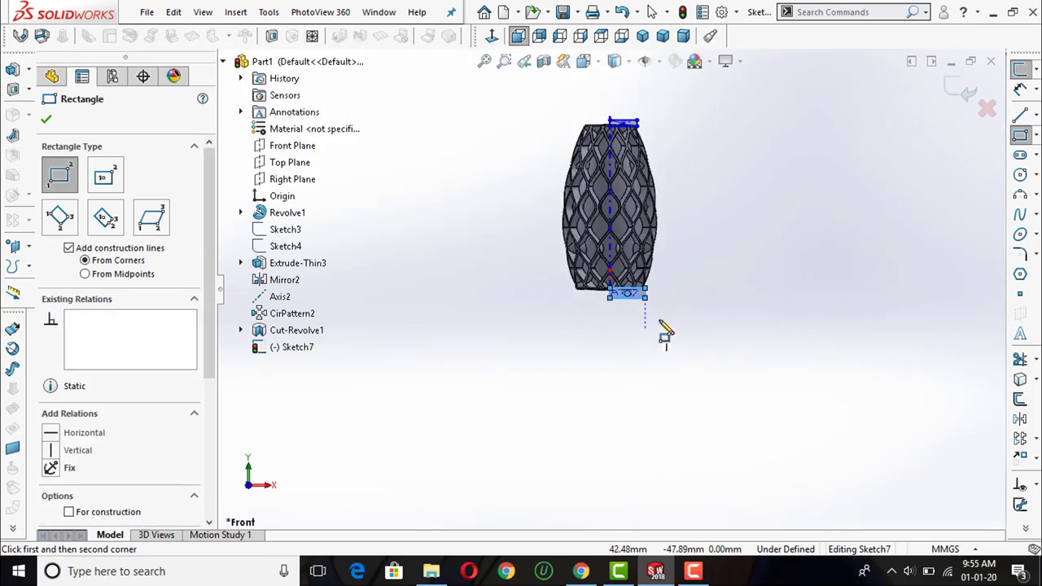
{"action": "scroll", "coordinate": [652, 146], "scroll_direction": "down", "scroll_amount": 2}
{"action": "scroll", "coordinate": [610, 167], "scroll_direction": "down", "scroll_amount": 2}
{"action": "scroll", "coordinate": [609, 173], "scroll_direction": "down", "scroll_amount": 2}
{"action": "scroll", "coordinate": [606, 168], "scroll_direction": "down", "scroll_amount": 3}
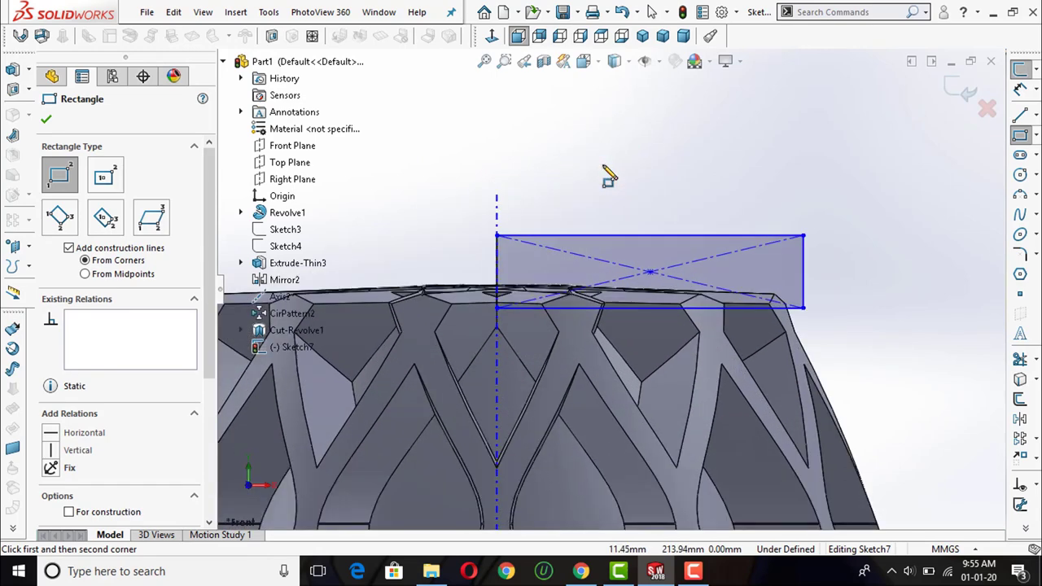
{"action": "scroll", "coordinate": [580, 232], "scroll_direction": "down", "scroll_amount": 1}
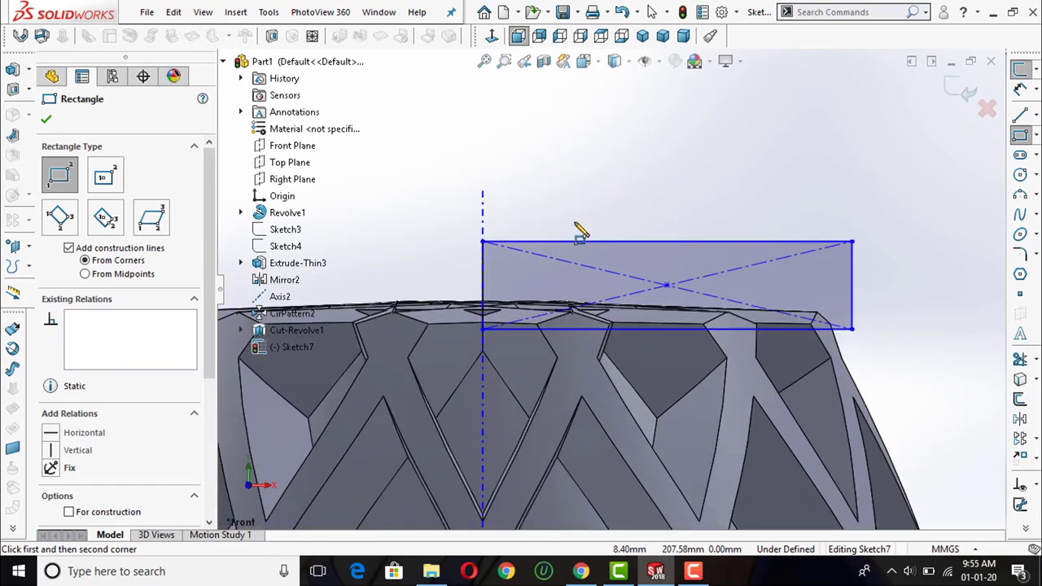
{"action": "key", "text": "Escape"}
{"action": "left_click", "coordinate": [507, 329]}
- Make the top rectangle's lower edge coincident with the vase's rim vertex
{"action": "scroll", "coordinate": [490, 329], "scroll_direction": "down", "scroll_amount": 2}
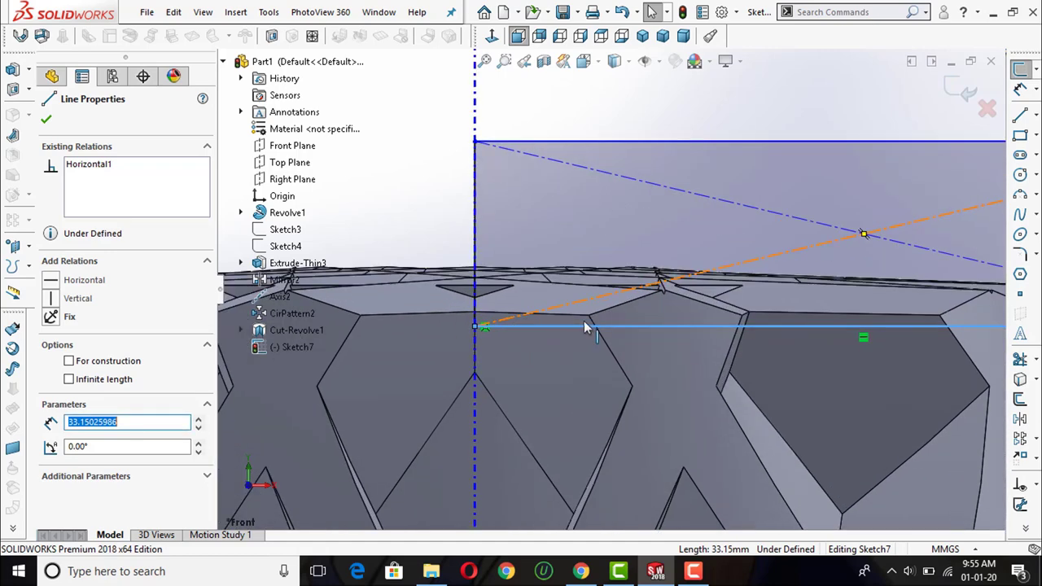
{"action": "key", "text": "Escape"}
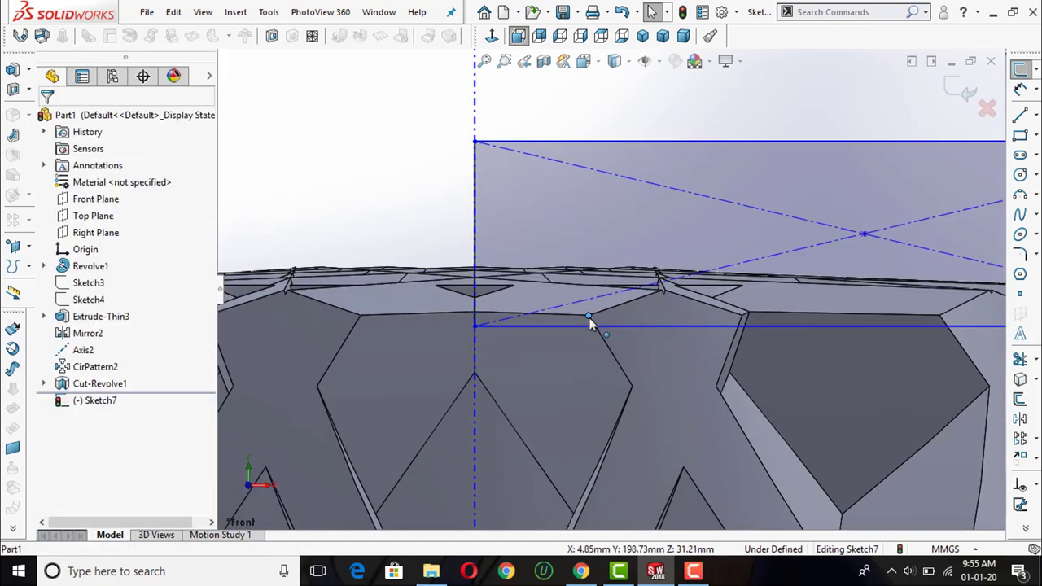
{"action": "left_click", "coordinate": [583, 326]}
{"action": "left_click", "coordinate": [588, 316], "text": "ctrl"}
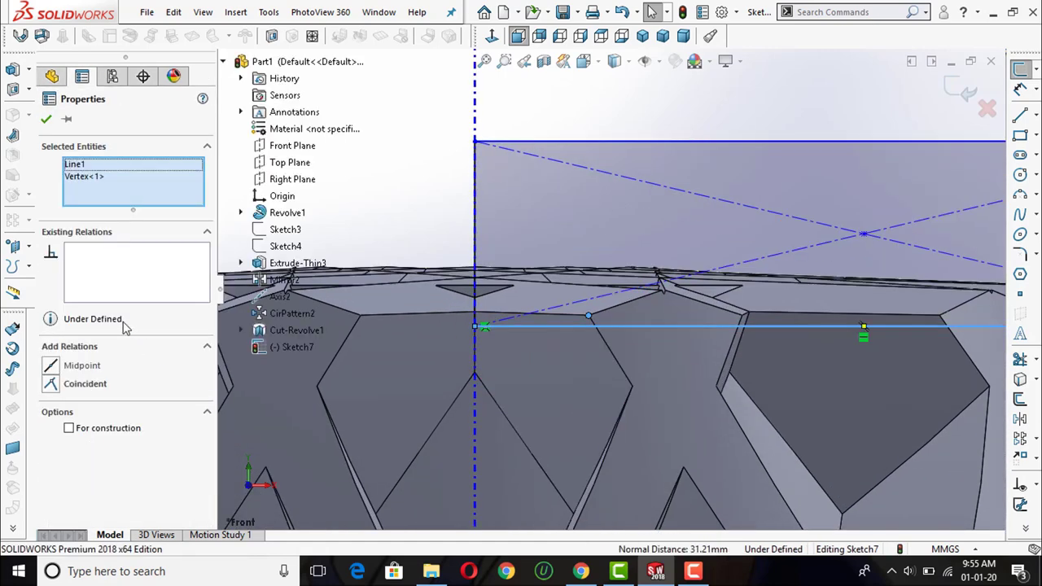
{"action": "left_click", "coordinate": [50, 385]}
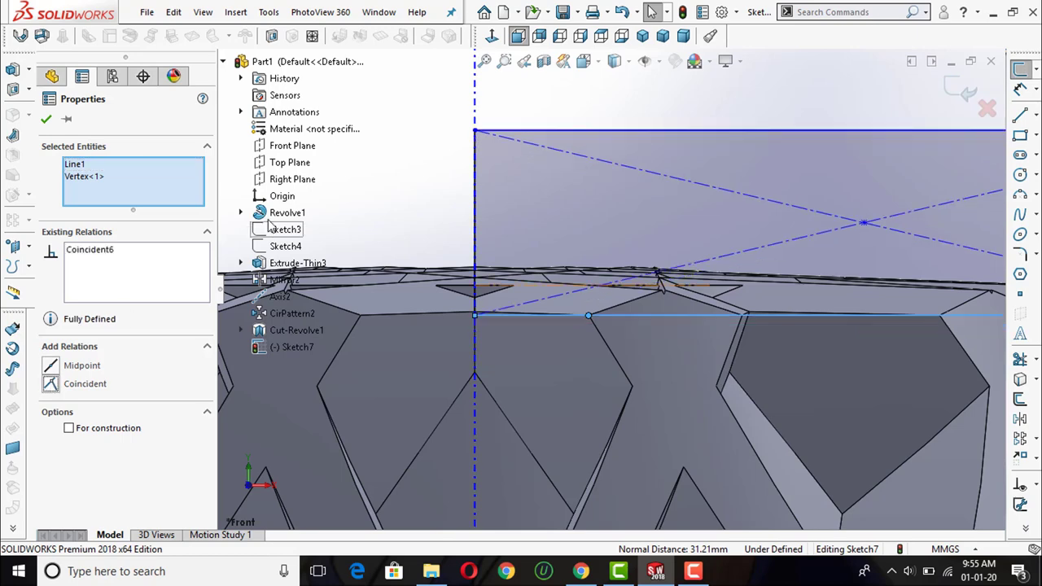
{"action": "key", "text": "Escape"}
{"action": "key", "text": "f"}
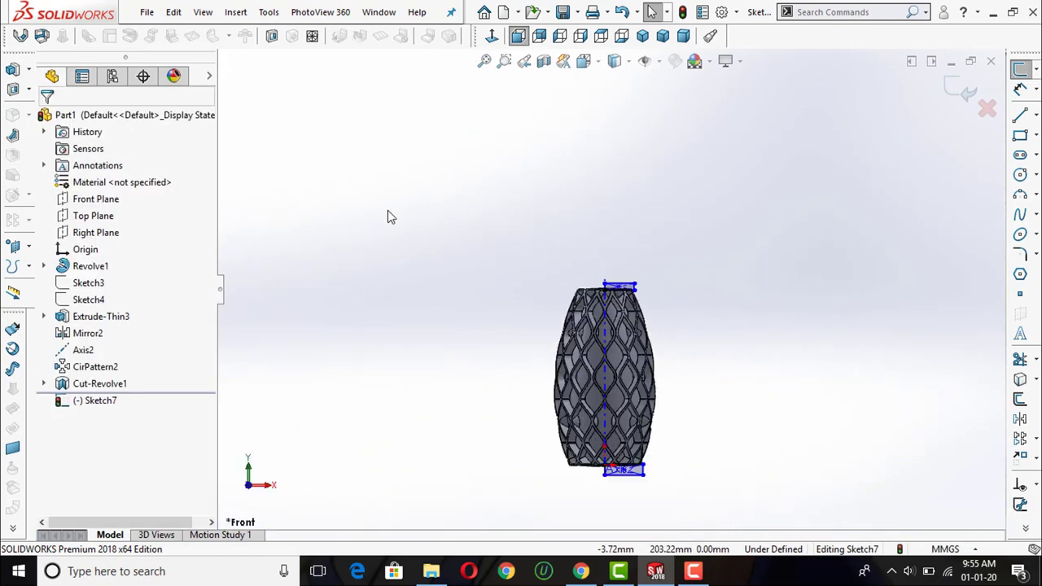
- Exit Sketch7 and revolve-cut it 360° around Axis2 as Cut-Revolve2
{"action": "left_click", "coordinate": [949, 91]}
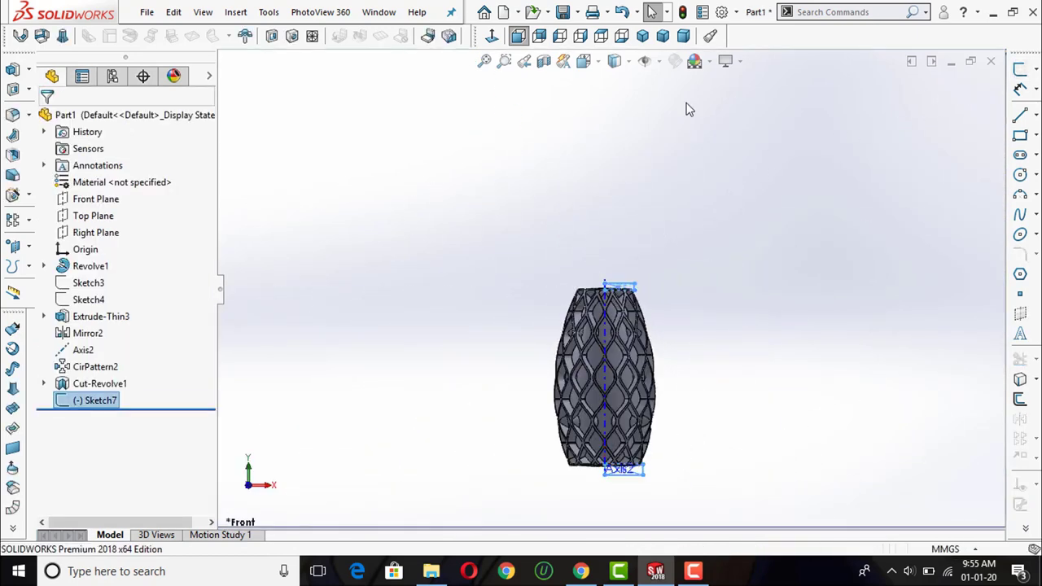
{"action": "left_click", "coordinate": [29, 90]}
{"action": "left_click", "coordinate": [49, 107]}
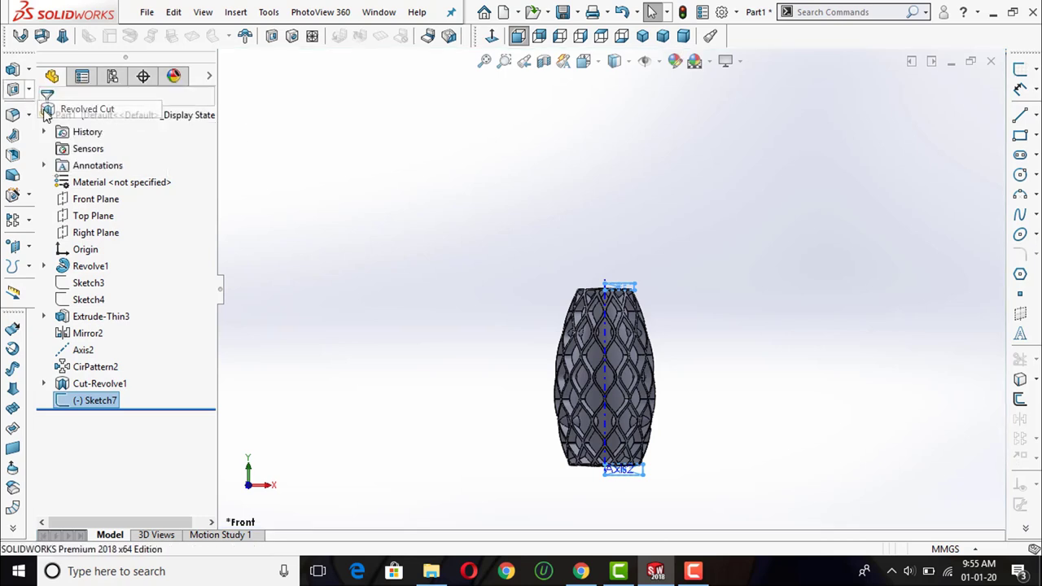
{"action": "left_click", "coordinate": [603, 334]}
{"action": "left_click", "coordinate": [955, 88]}
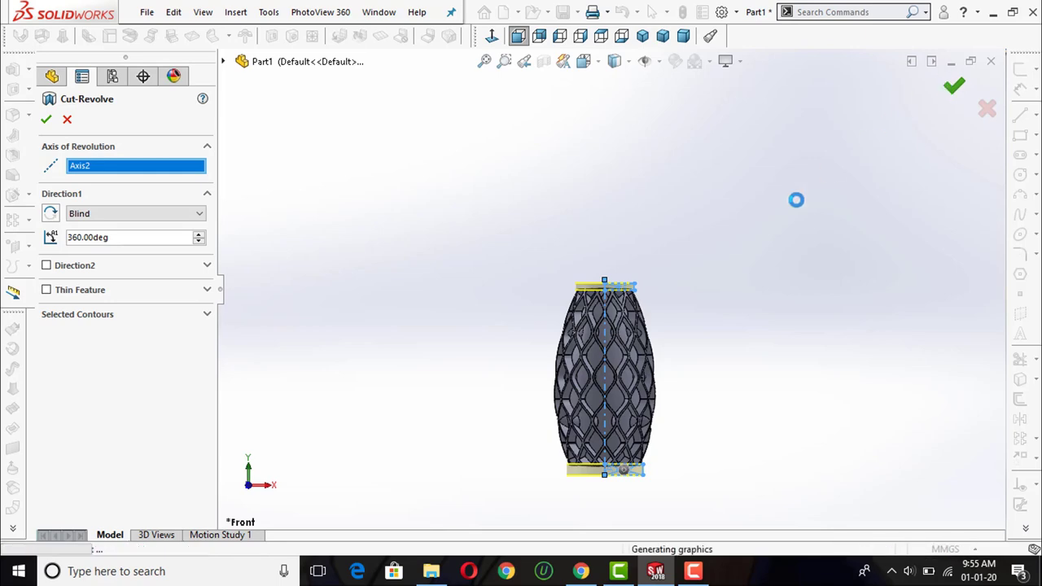
- Orbit and zoom to inspect the star-shaped flat top face of the vase
{"action": "middle_click_drag", "start_coordinate": [609, 368], "coordinate": [622, 244]}
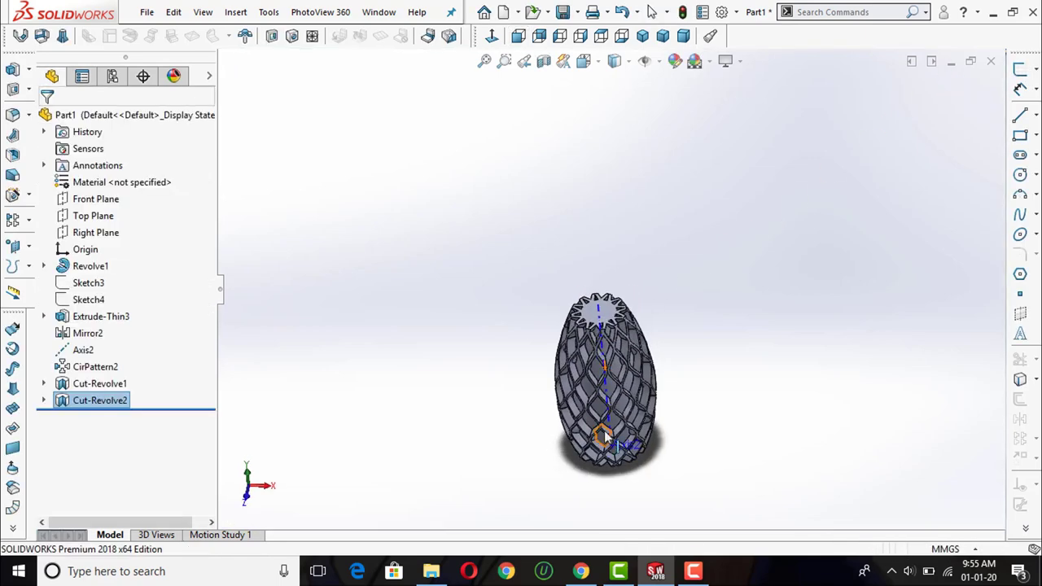
{"action": "scroll", "coordinate": [591, 332], "scroll_direction": "down", "scroll_amount": 5}
{"action": "scroll", "coordinate": [591, 331], "scroll_direction": "up", "scroll_amount": 3}
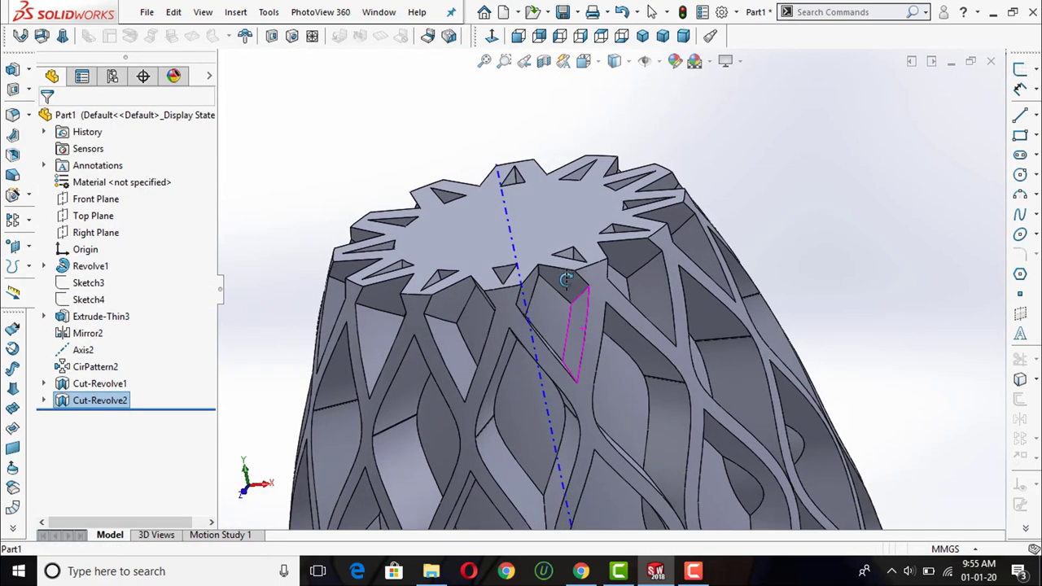
{"action": "middle_click_drag", "start_coordinate": [559, 302], "coordinate": [608, 194]}
{"action": "scroll", "coordinate": [604, 277], "scroll_direction": "up", "scroll_amount": 3}
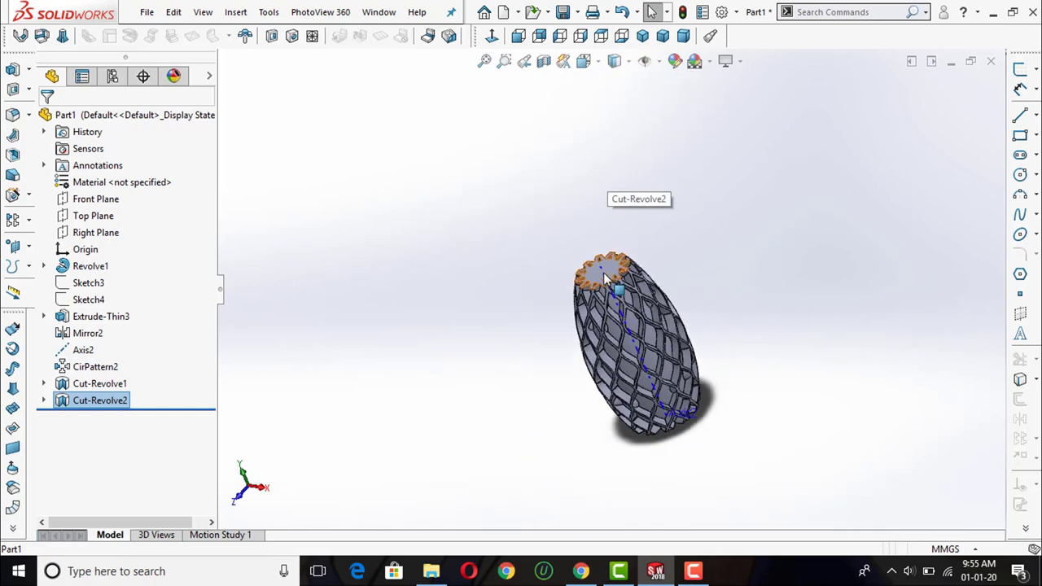
- Inspect the vase's bottom and lower sides, and expand Cut-Revolve2 in the FeatureManager
{"action": "mouse_move", "coordinate": [598, 312]}
{"action": "middle_mouse_down"}
{"action": "mouse_move", "coordinate": [623, 226]}
{"action": "mouse_move", "coordinate": [640, 263]}
{"action": "mouse_move", "coordinate": [631, 310]}
{"action": "mouse_move", "coordinate": [623, 235]}
{"action": "mouse_move", "coordinate": [651, 244]}
{"action": "middle_mouse_up"}
{"action": "scroll", "coordinate": [640, 263], "scroll_direction": "down", "scroll_amount": 3}
{"action": "scroll", "coordinate": [631, 310], "scroll_direction": "down", "scroll_amount": 2}
{"action": "scroll", "coordinate": [603, 282], "scroll_direction": "down", "scroll_amount": 3}
{"action": "scroll", "coordinate": [603, 282], "scroll_direction": "up", "scroll_amount": 3}
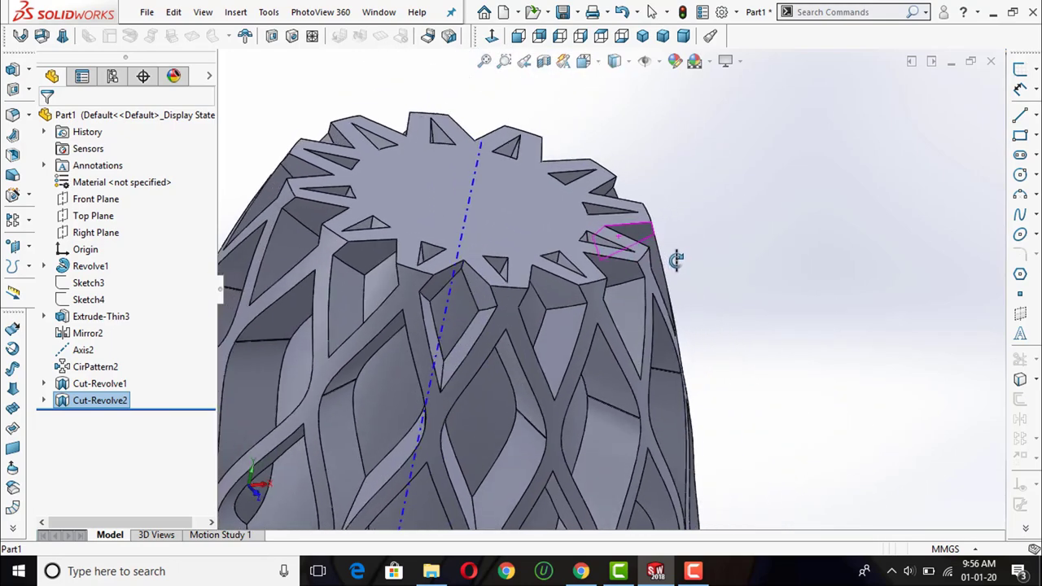
{"action": "scroll", "coordinate": [643, 297], "scroll_direction": "down", "scroll_amount": 3}
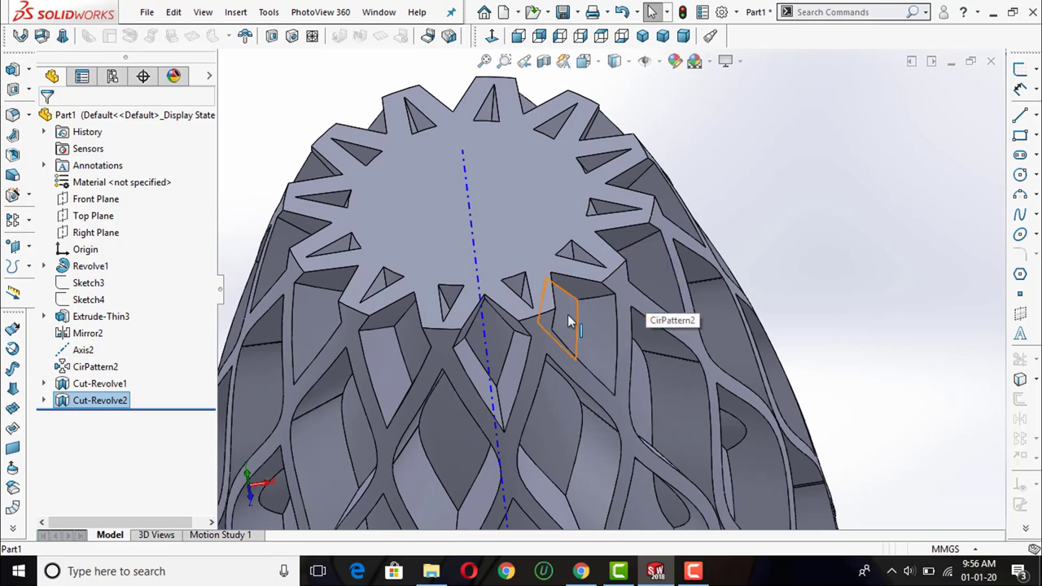
{"action": "scroll", "coordinate": [570, 264], "scroll_direction": "up", "scroll_amount": 2}
{"action": "mouse_move", "coordinate": [633, 305]}
{"action": "middle_mouse_down"}
{"action": "mouse_move", "coordinate": [547, 261]}
{"action": "mouse_move", "coordinate": [560, 320]}
{"action": "middle_mouse_up"}
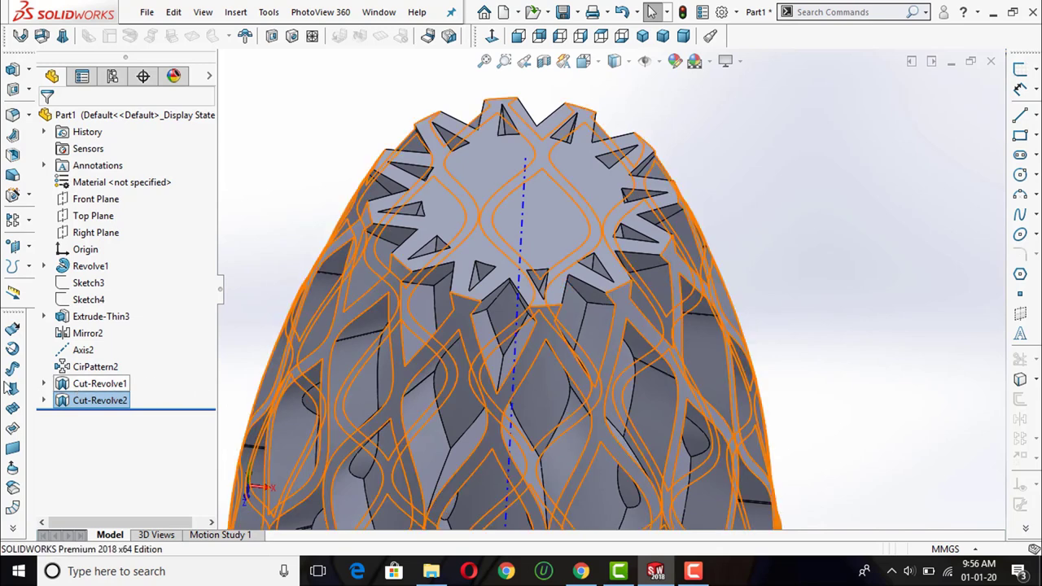
{"action": "left_click", "coordinate": [44, 400]}
- Edit Sketch7 from its context toolbar and zoom in on the top rectangle
{"action": "left_click", "coordinate": [110, 417]}
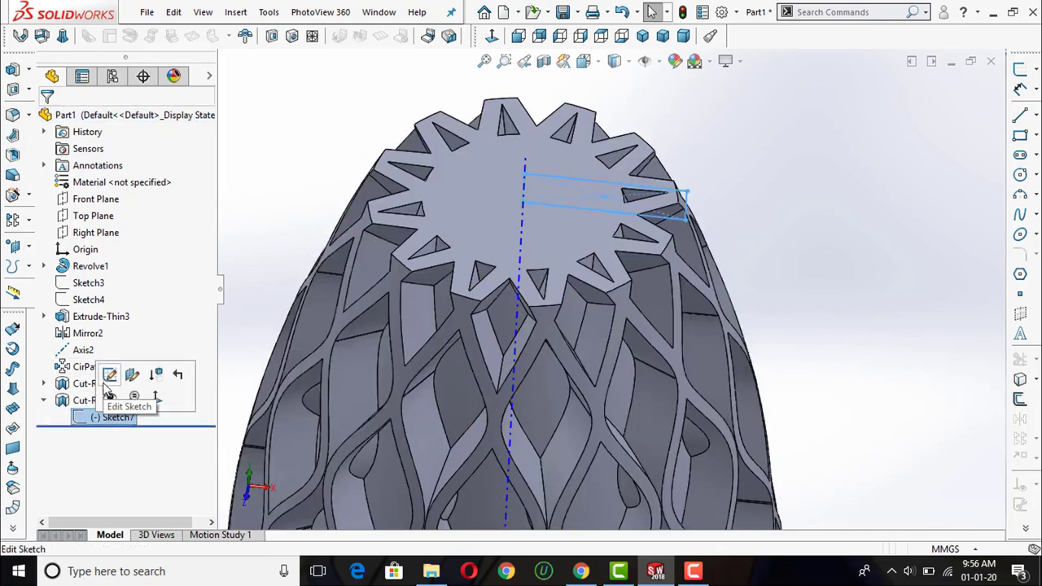
{"action": "left_click", "coordinate": [109, 376]}
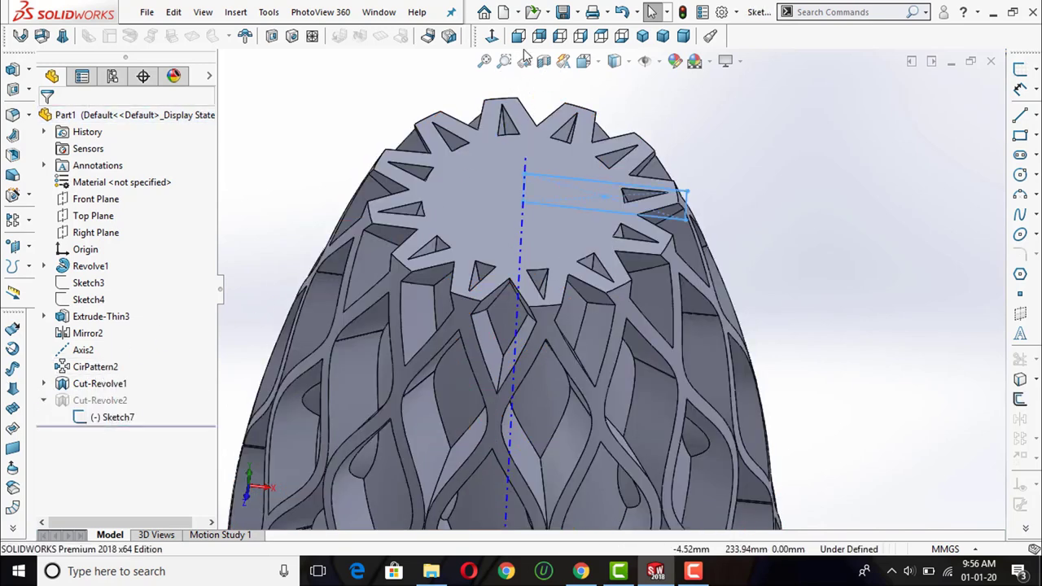
{"action": "left_click", "coordinate": [492, 35]}
{"action": "scroll", "coordinate": [417, 285], "scroll_direction": "down", "scroll_amount": 2}
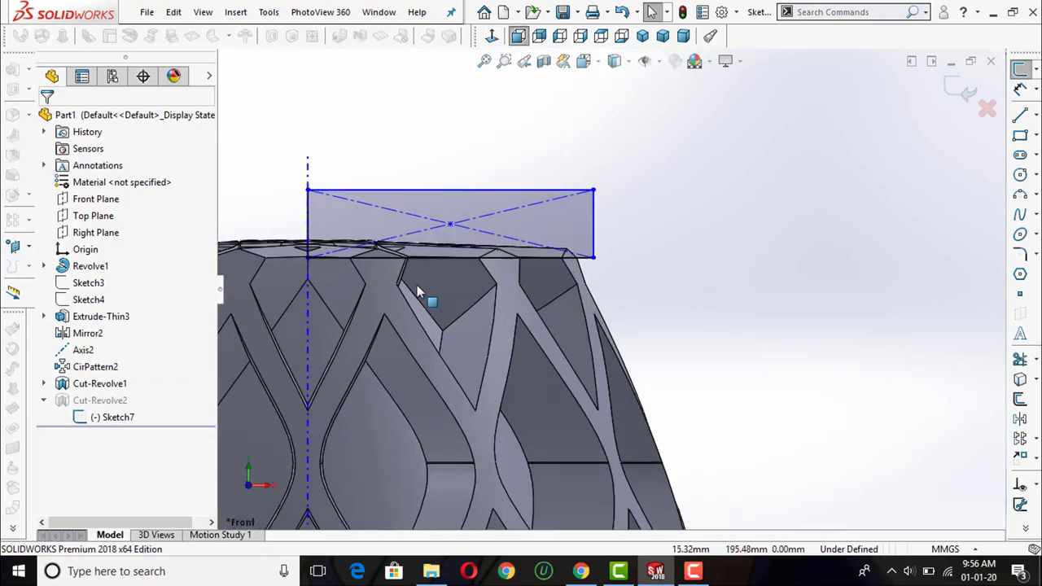
{"action": "scroll", "coordinate": [372, 261], "scroll_direction": "down", "scroll_amount": 2}
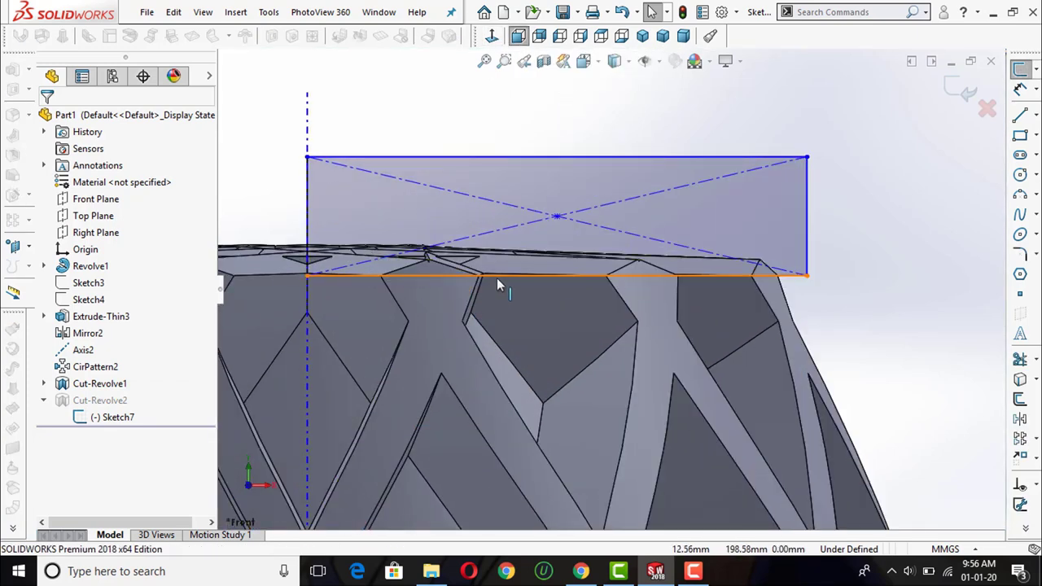
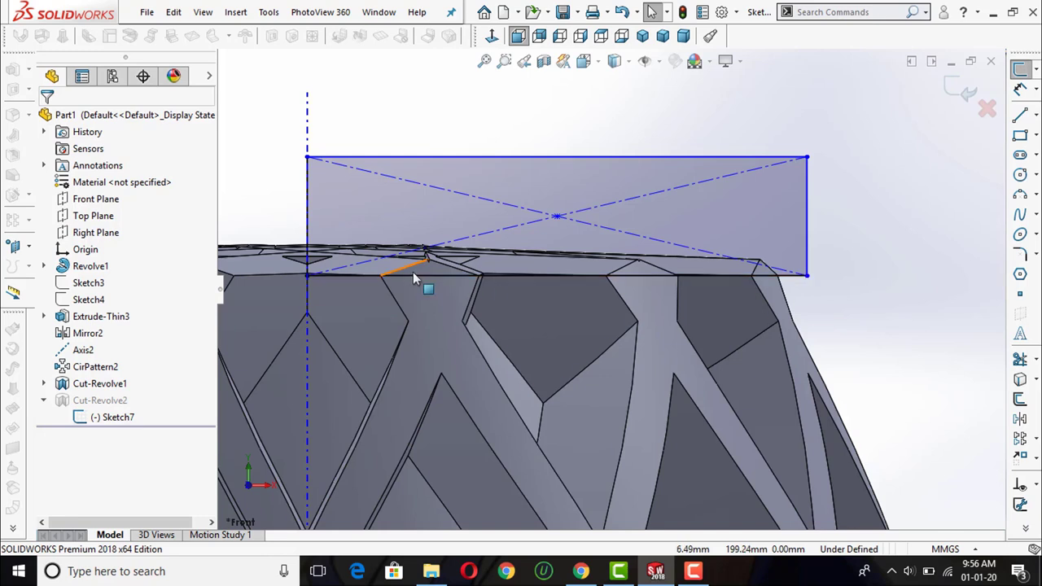
- Make the cut rectangle's bottom edge coincident with the lattice vertex below it, replacing a mistaken Midpoint relation
{"action": "left_click", "coordinate": [506, 277]}
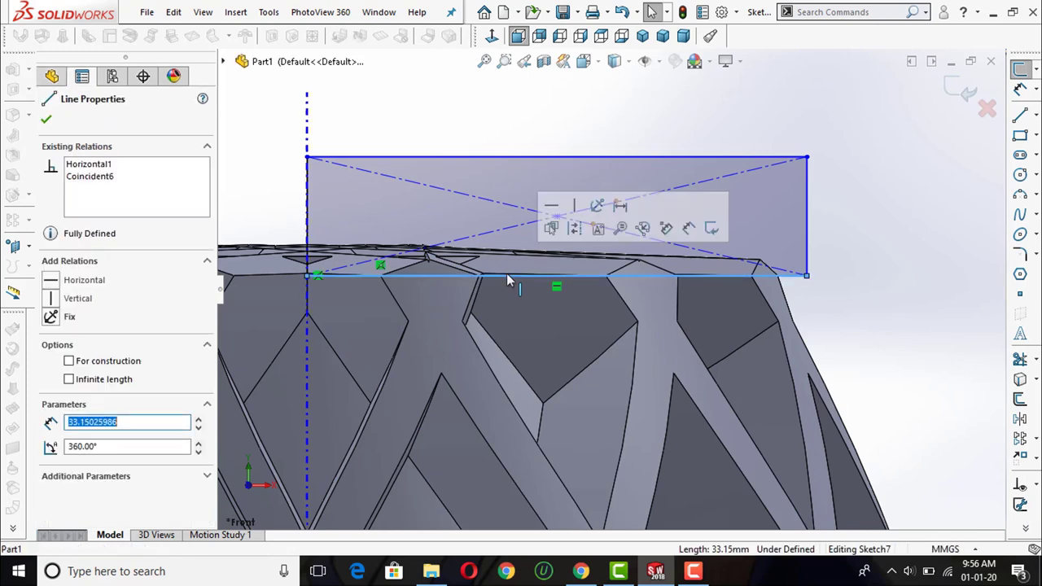
{"action": "key", "text": "Escape"}
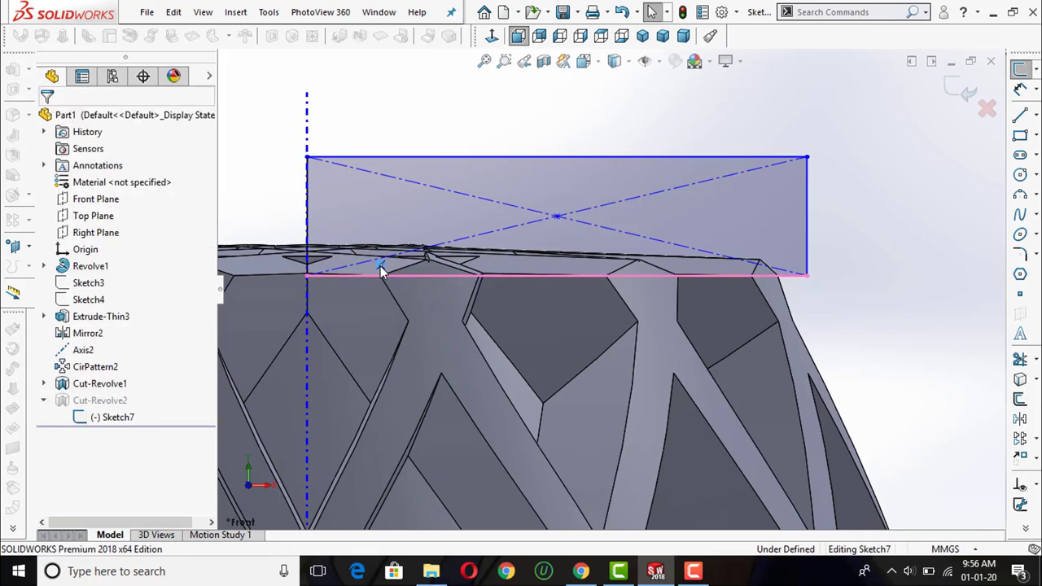
{"action": "left_click", "coordinate": [464, 321]}
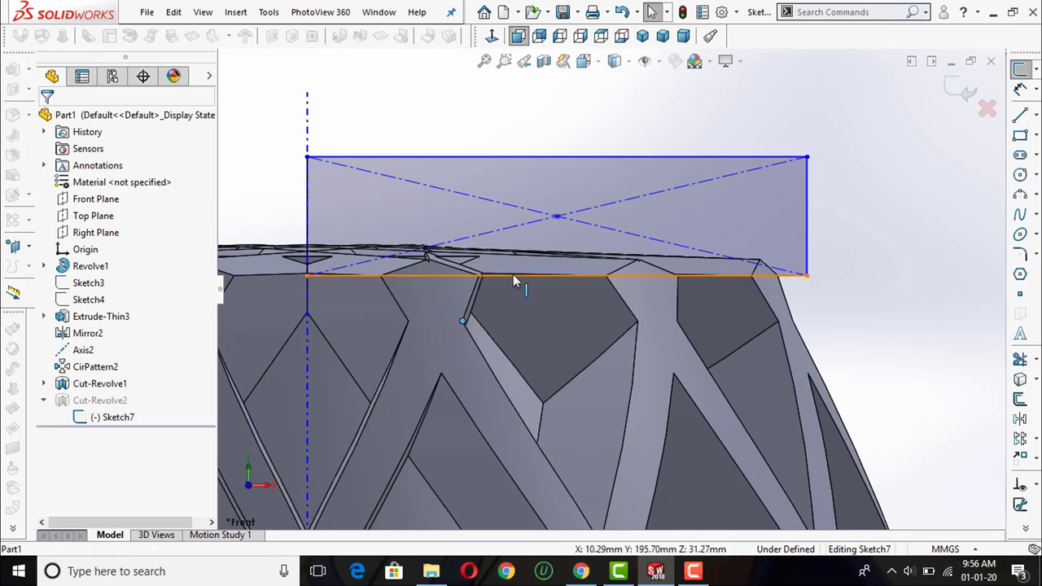
{"action": "left_click", "coordinate": [513, 274], "text": "ctrl"}
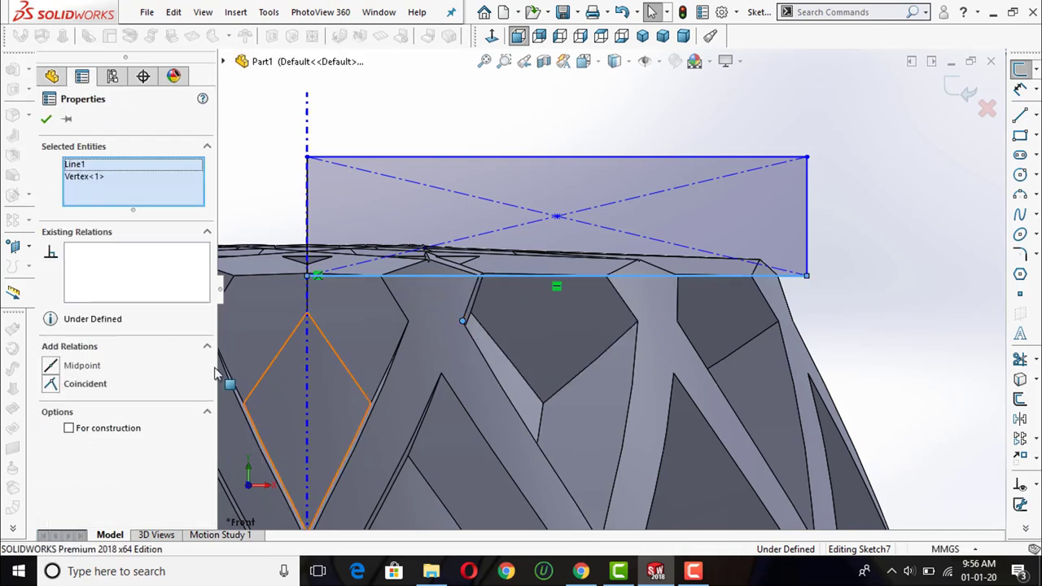
{"action": "left_click", "coordinate": [52, 368]}
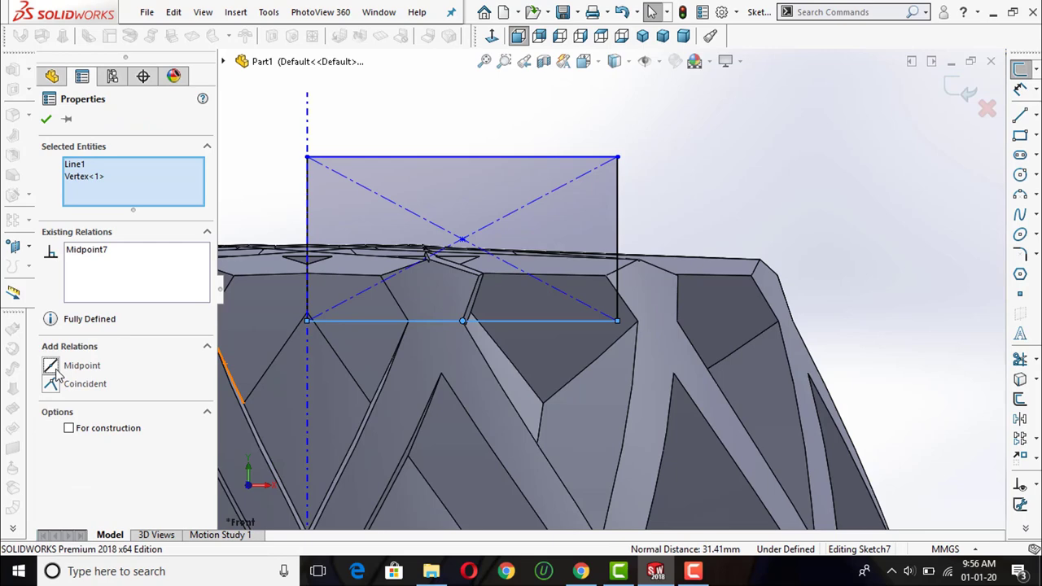
{"action": "key", "text": "ctrl+z"}
{"action": "left_click", "coordinate": [52, 383]}
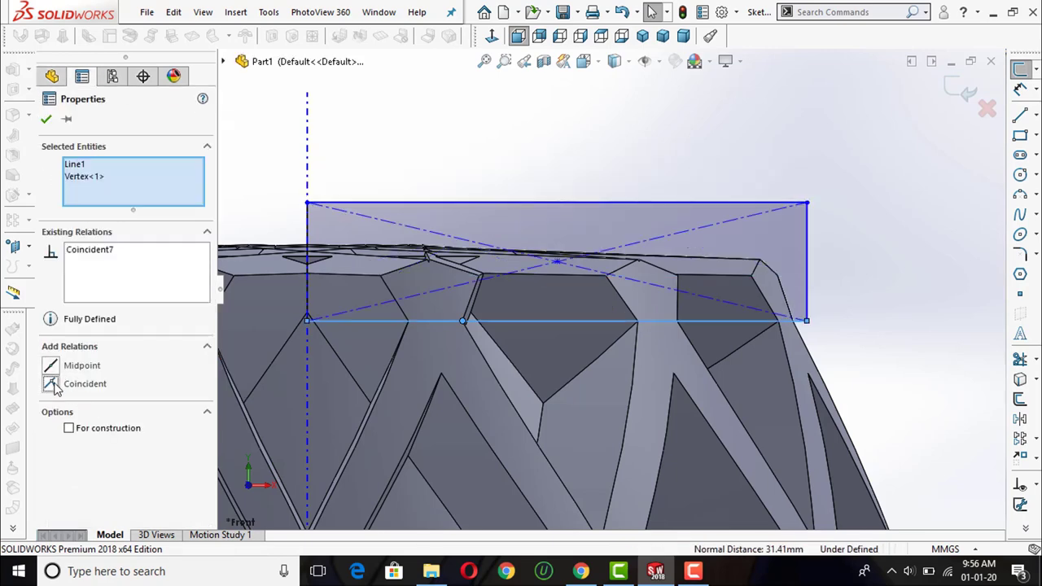
{"action": "left_click", "coordinate": [941, 85]}
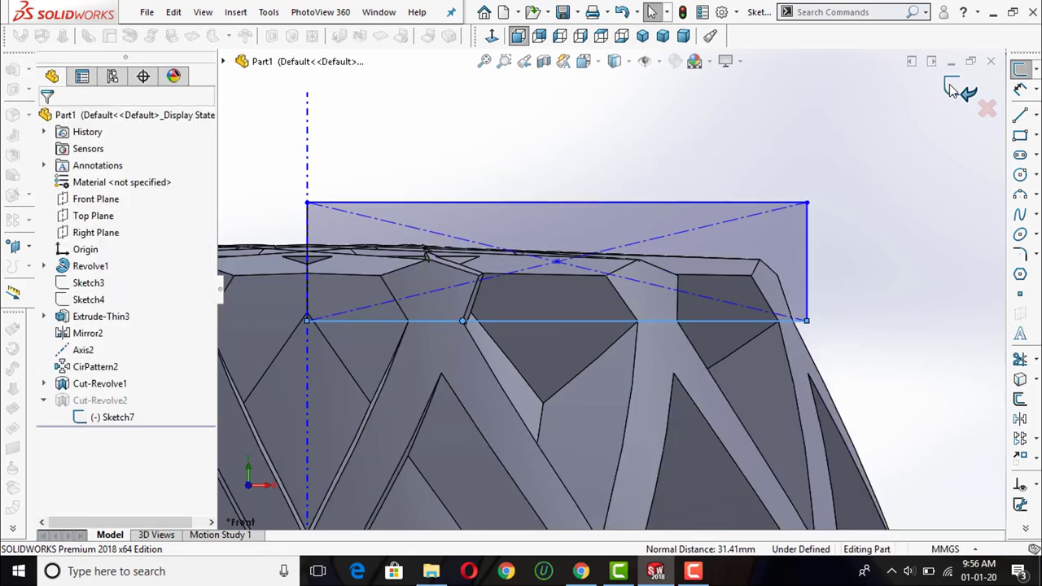
{"action": "scroll", "coordinate": [705, 301], "scroll_direction": "up", "scroll_amount": 5}
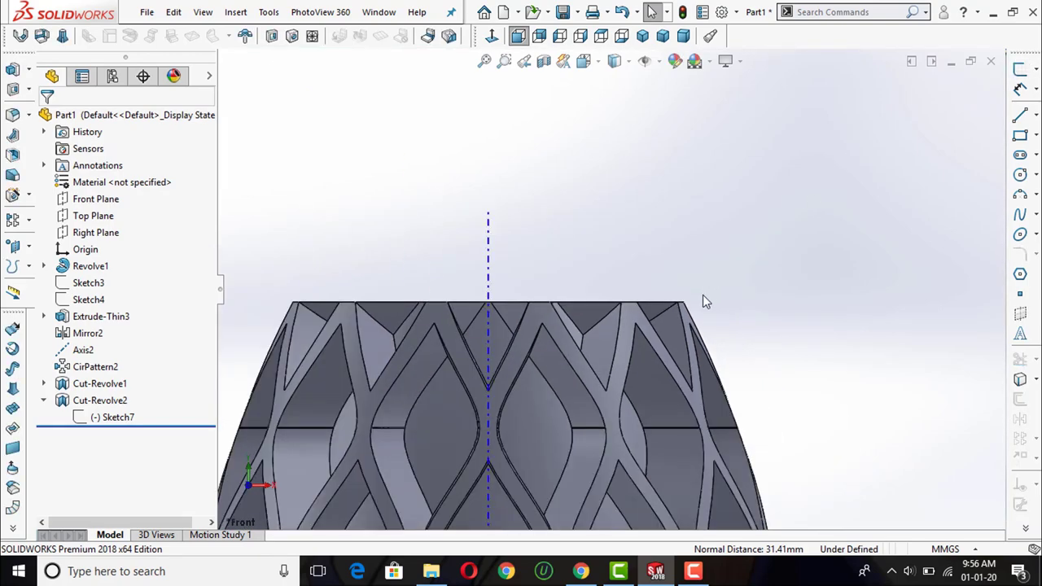
{"action": "mouse_move", "coordinate": [705, 300]}
{"action": "middle_mouse_down"}
{"action": "mouse_move", "coordinate": [672, 358]}
{"action": "mouse_move", "coordinate": [683, 261]}
{"action": "mouse_move", "coordinate": [714, 162]}
{"action": "middle_mouse_up"}
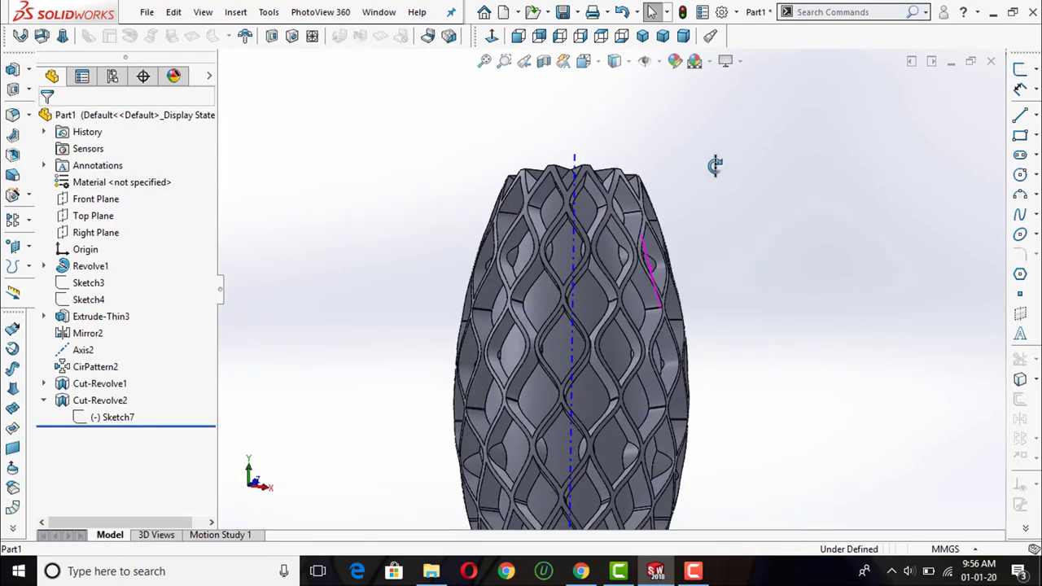
{"action": "scroll", "coordinate": [666, 282], "scroll_direction": "up", "scroll_amount": 5}
{"action": "scroll", "coordinate": [646, 364], "scroll_direction": "down", "scroll_amount": 5}
{"action": "scroll", "coordinate": [643, 358], "scroll_direction": "down", "scroll_amount": 2}
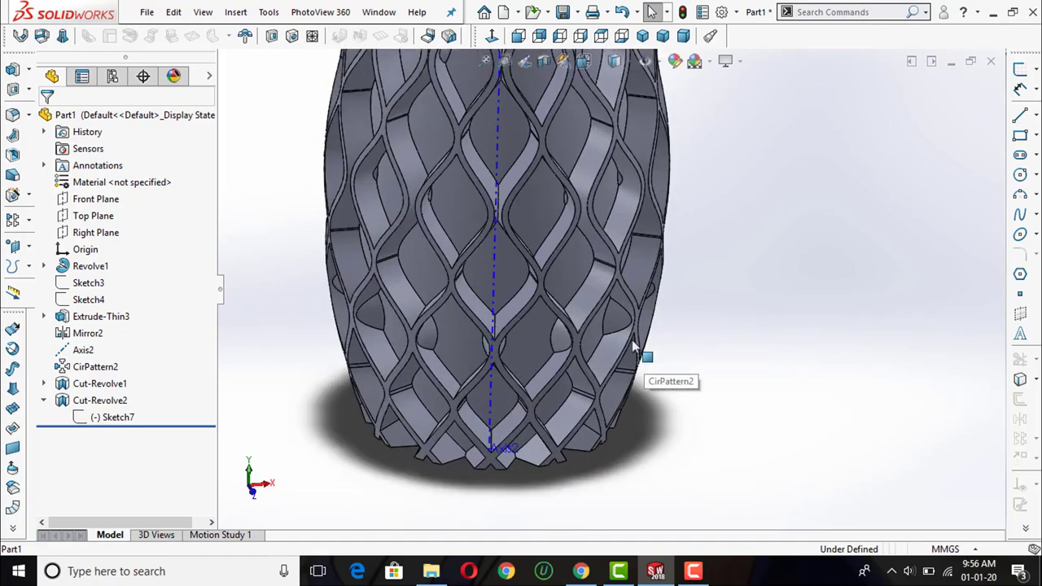
{"action": "mouse_move", "coordinate": [635, 349]}
{"action": "middle_mouse_down"}
{"action": "mouse_move", "coordinate": [640, 279]}
{"action": "mouse_move", "coordinate": [602, 228]}
{"action": "mouse_move", "coordinate": [665, 307]}
{"action": "middle_mouse_up"}
{"action": "scroll", "coordinate": [665, 307], "scroll_direction": "up", "scroll_amount": 3}
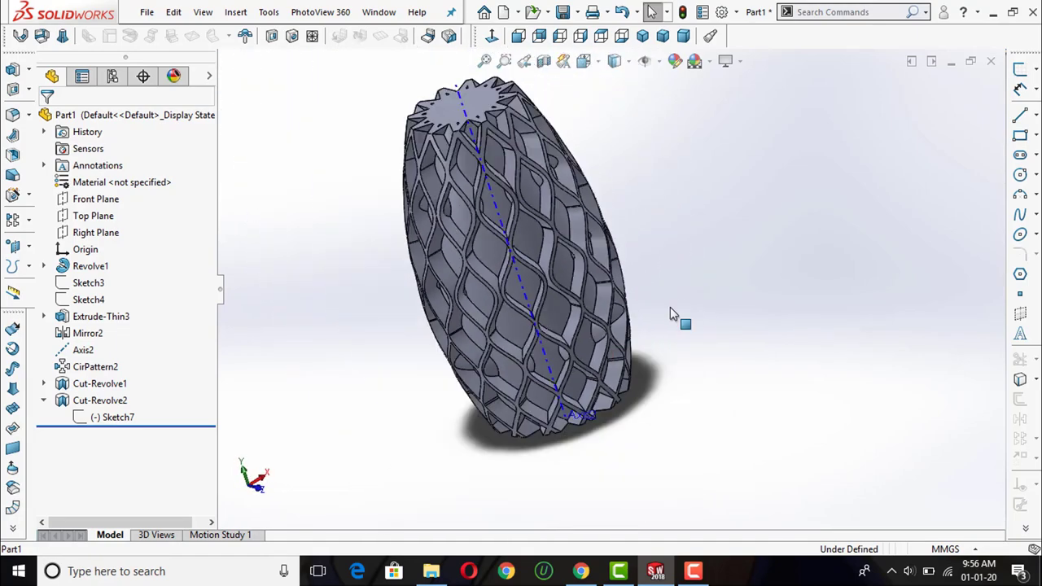
{"action": "left_click", "coordinate": [1026, 73]}
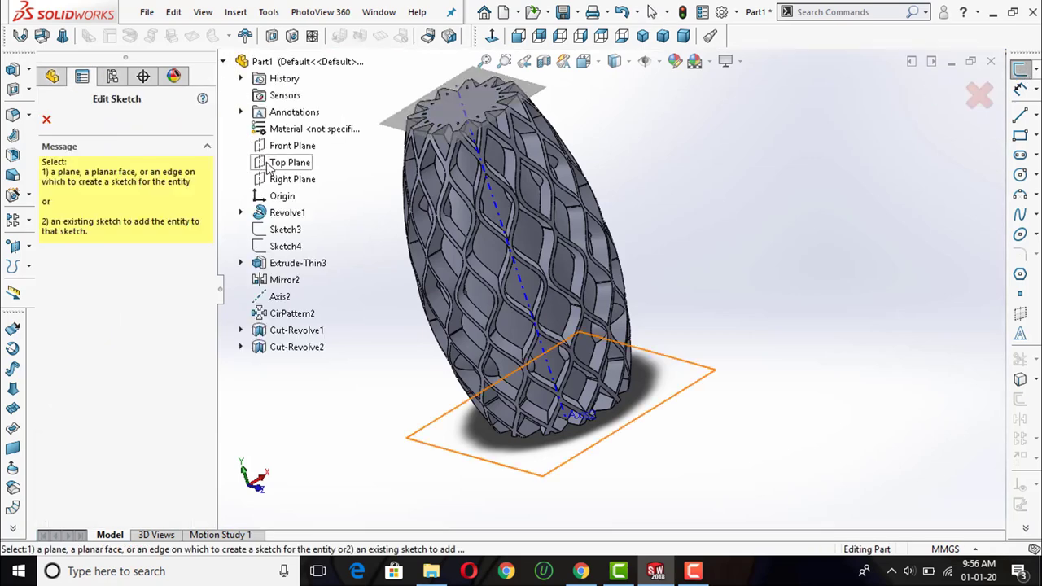
{"action": "left_click", "coordinate": [281, 145]}
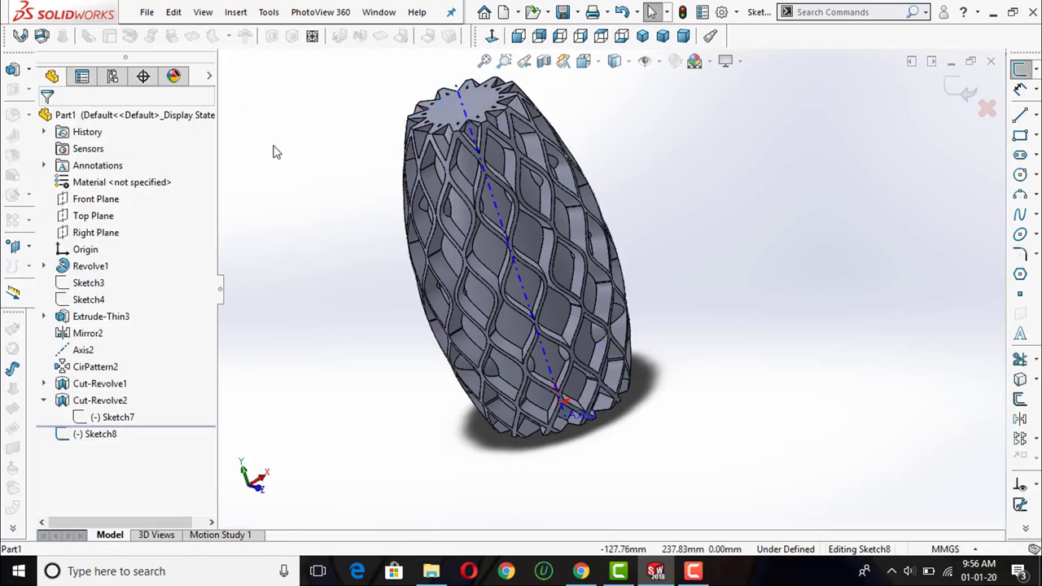
{"action": "key", "text": "ctrl+7"}
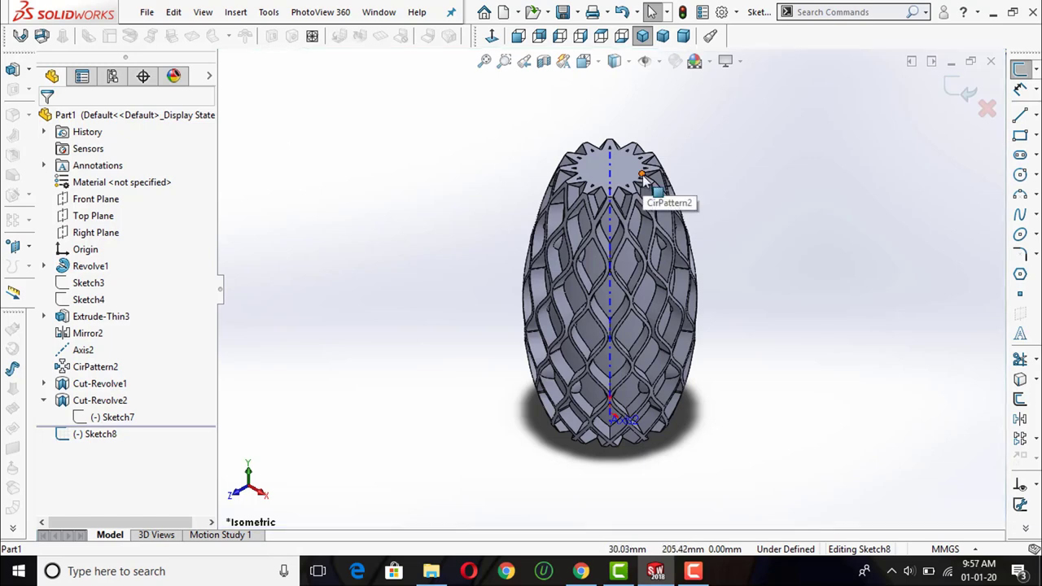
{"action": "key", "text": "ctrl+1"}
{"action": "scroll", "coordinate": [676, 130], "scroll_direction": "down", "scroll_amount": 5}
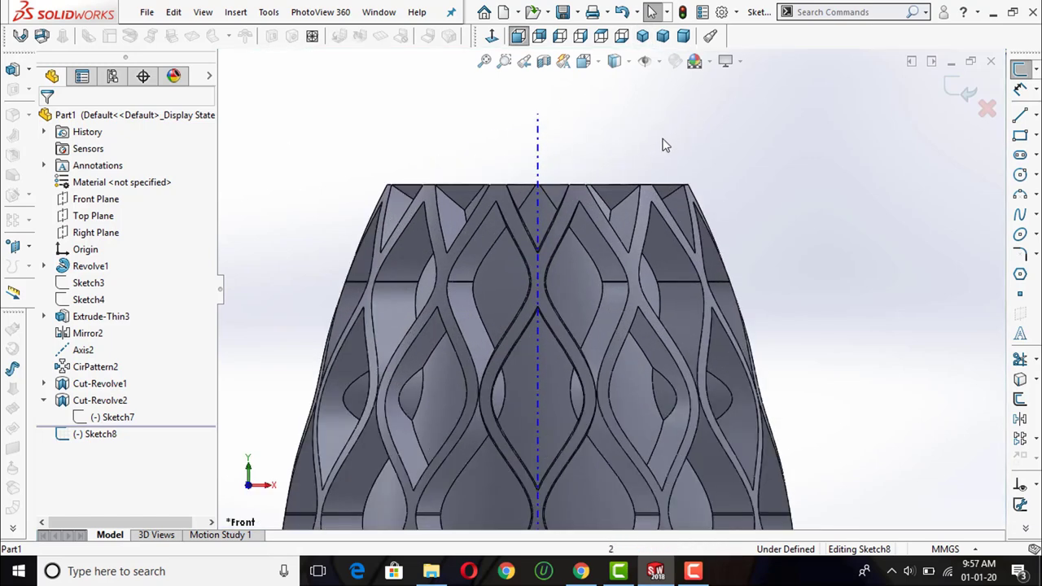
{"action": "scroll", "coordinate": [664, 145], "scroll_direction": "down", "scroll_amount": 3}
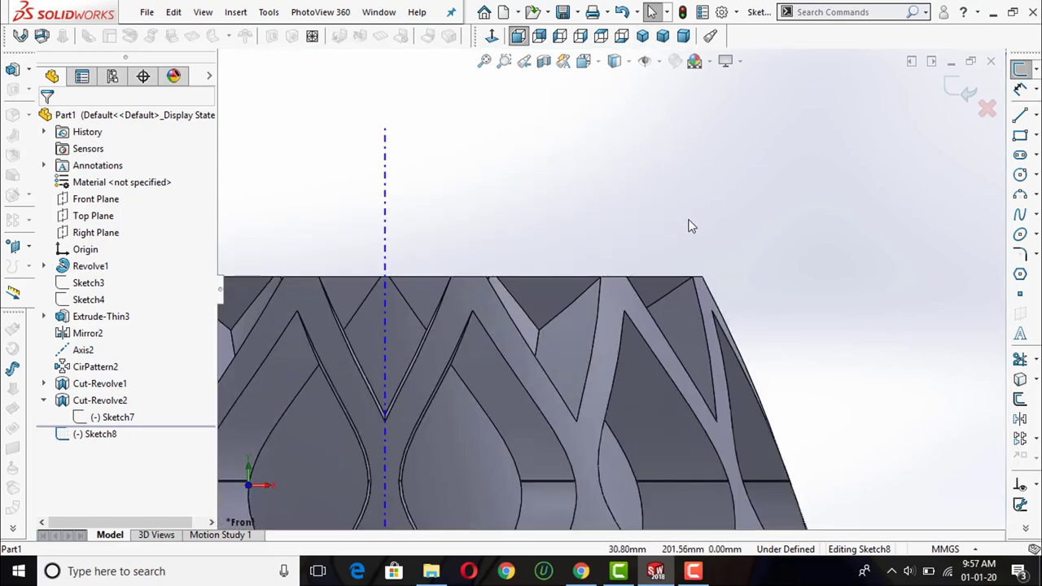
{"action": "key", "text": "f"}
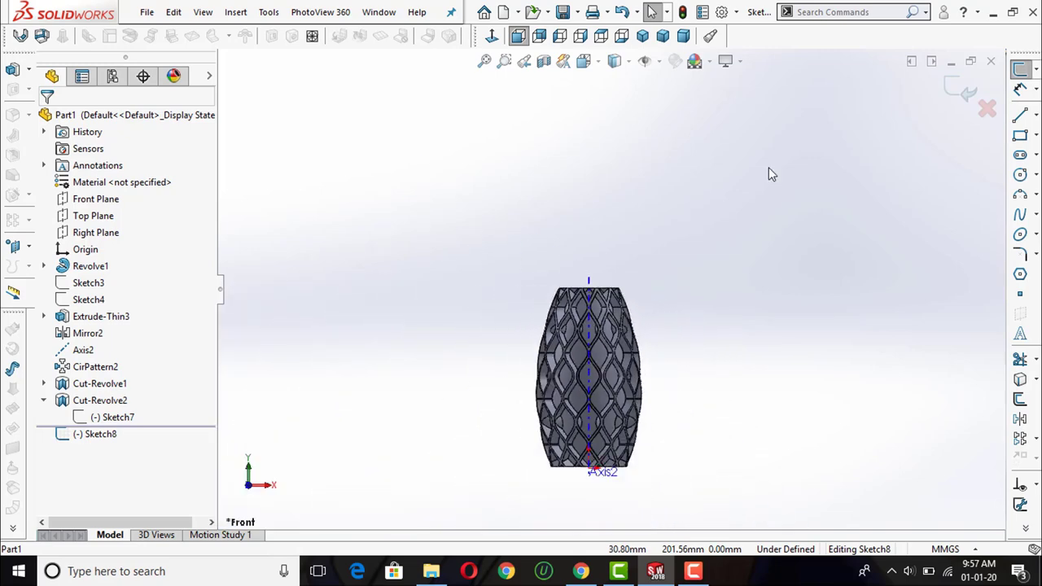
{"action": "left_click", "coordinate": [985, 111]}
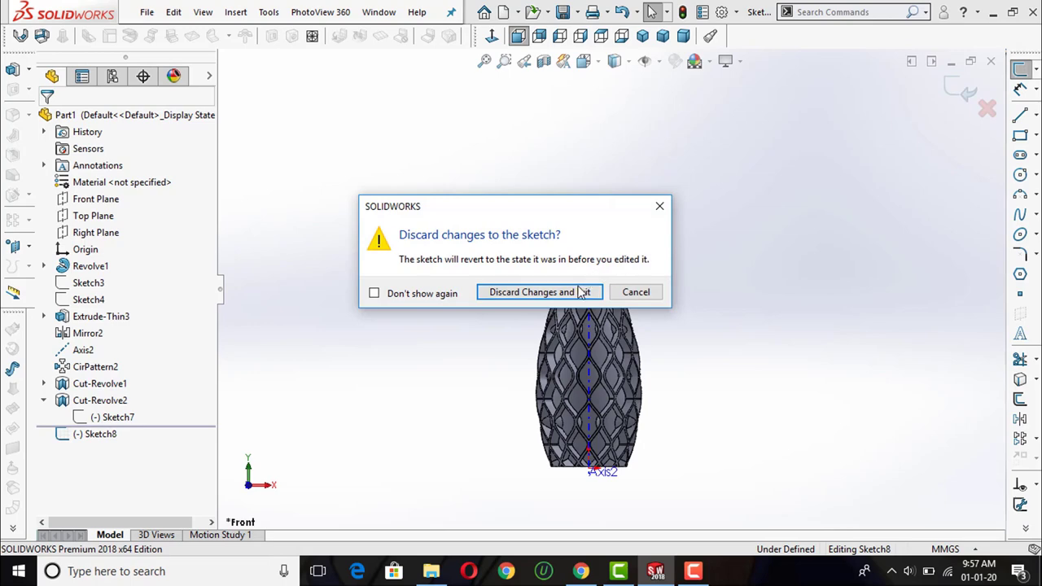
{"action": "left_click", "coordinate": [581, 292]}
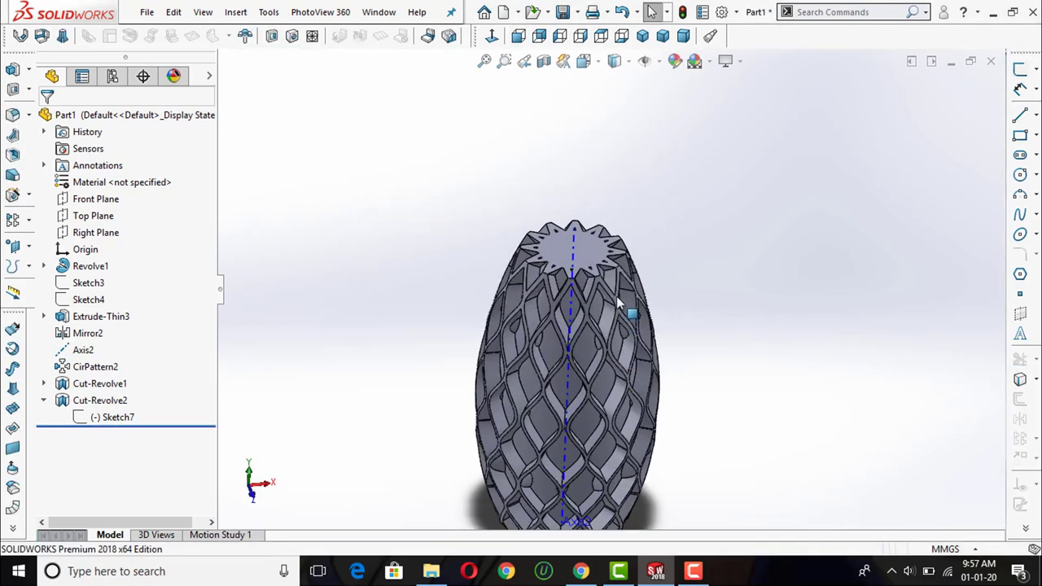
- Set the chamfer distance to 2 mm and select the first six star-opening rim edges
{"action": "scroll", "coordinate": [619, 306], "scroll_direction": "down", "scroll_amount": 2}
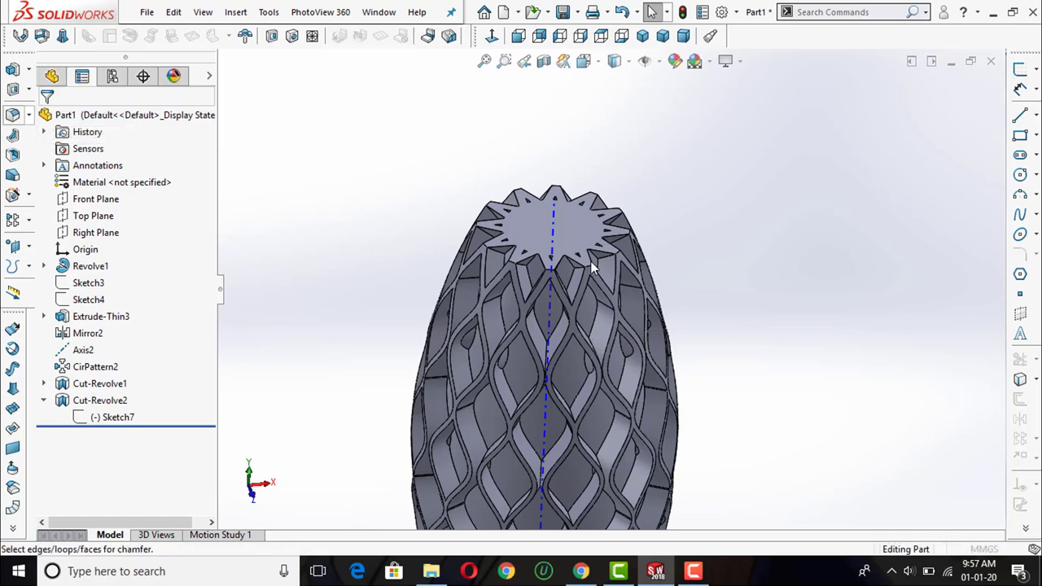
{"action": "scroll", "coordinate": [594, 261], "scroll_direction": "down", "scroll_amount": 3}
{"action": "scroll", "coordinate": [589, 281], "scroll_direction": "down", "scroll_amount": 5}
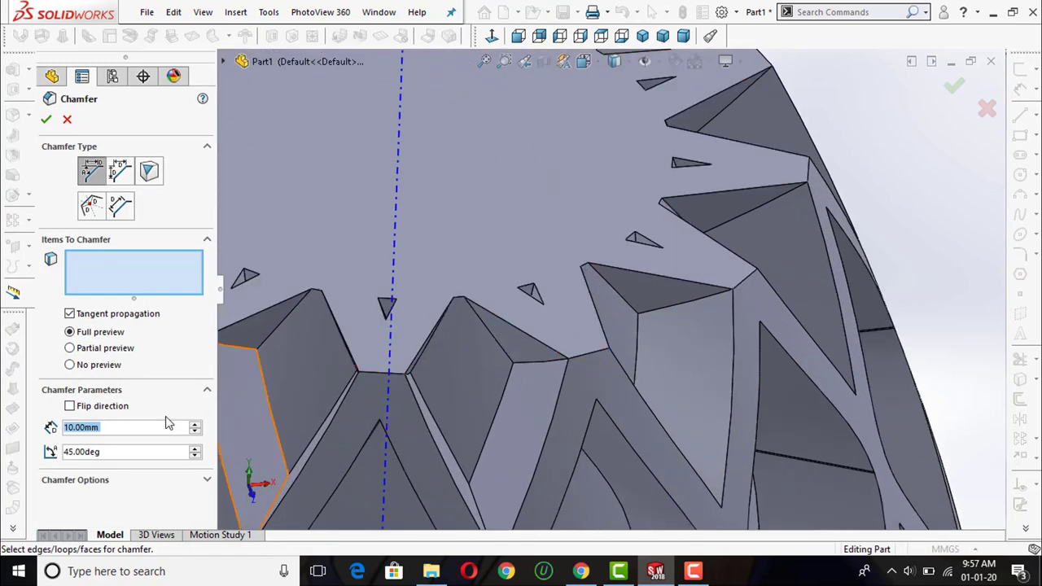
{"action": "type", "text": "2"}
{"action": "key", "text": "Return"}
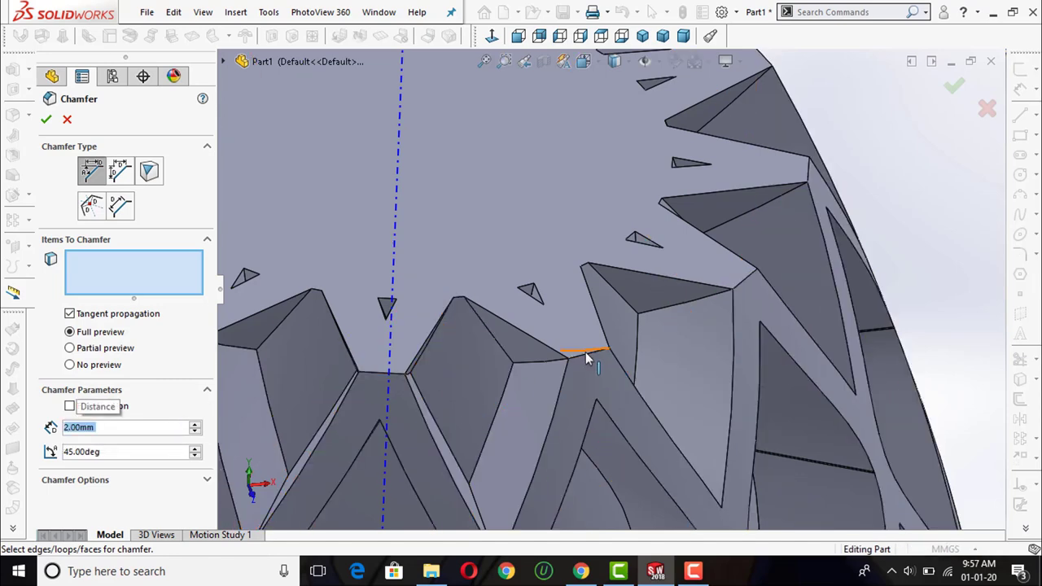
{"action": "left_click", "coordinate": [586, 356]}
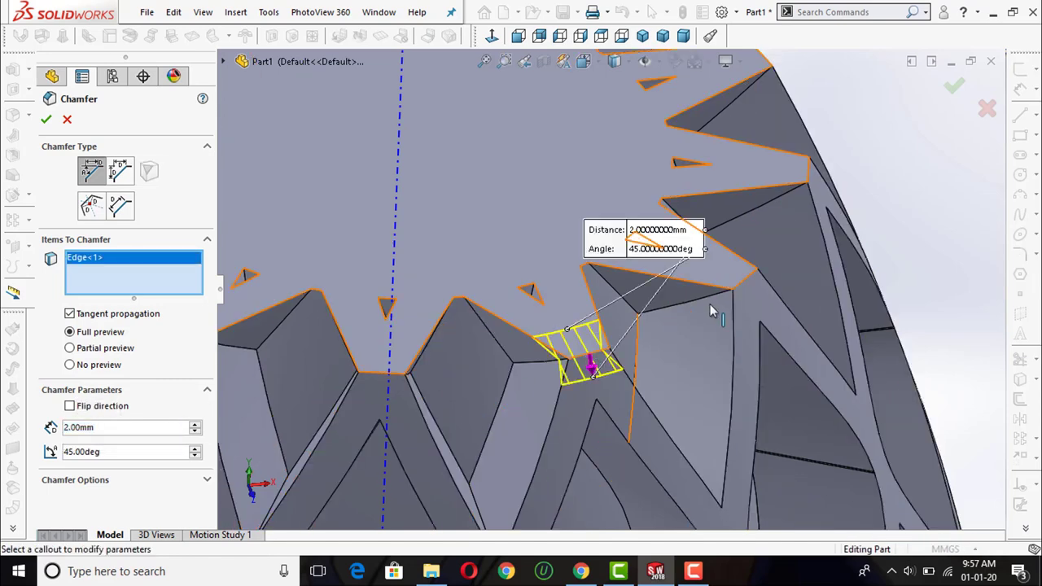
{"action": "left_click", "coordinate": [737, 285]}
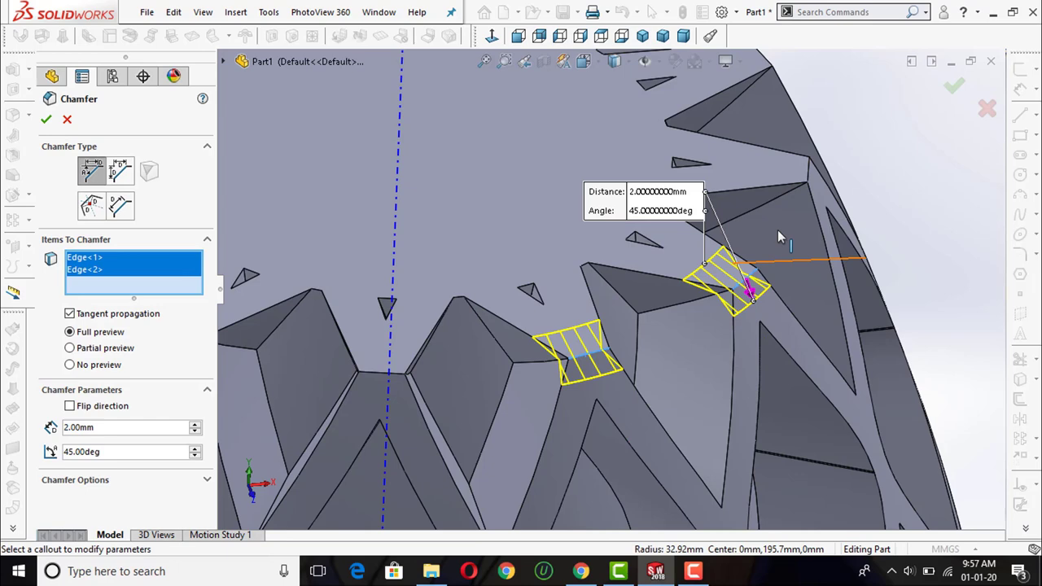
{"action": "left_click", "coordinate": [810, 177]}
{"action": "scroll", "coordinate": [815, 235], "scroll_direction": "up", "scroll_amount": 3}
{"action": "scroll", "coordinate": [818, 232], "scroll_direction": "up", "scroll_amount": 3}
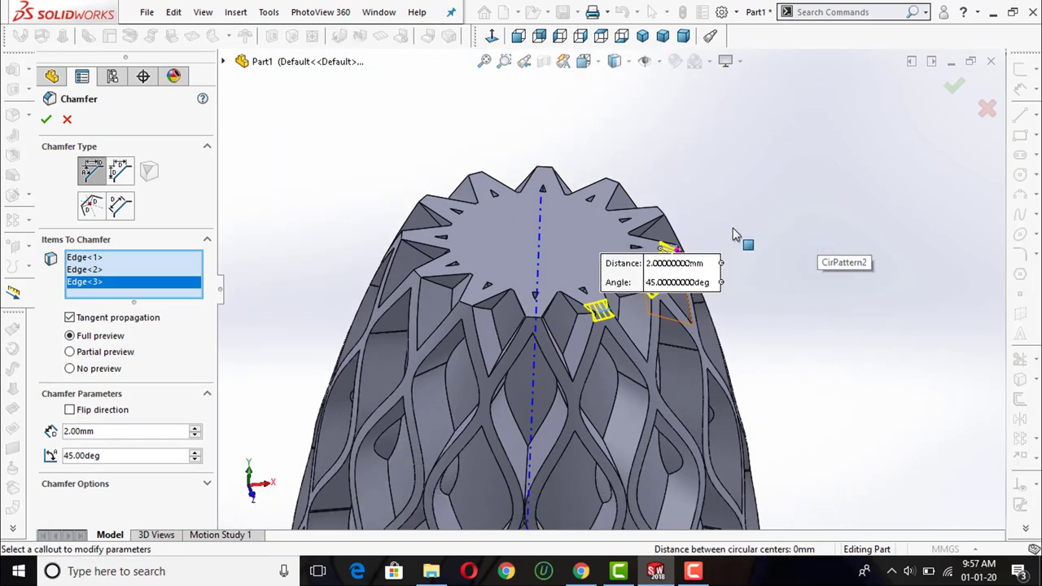
{"action": "scroll", "coordinate": [582, 171], "scroll_direction": "down", "scroll_amount": 3}
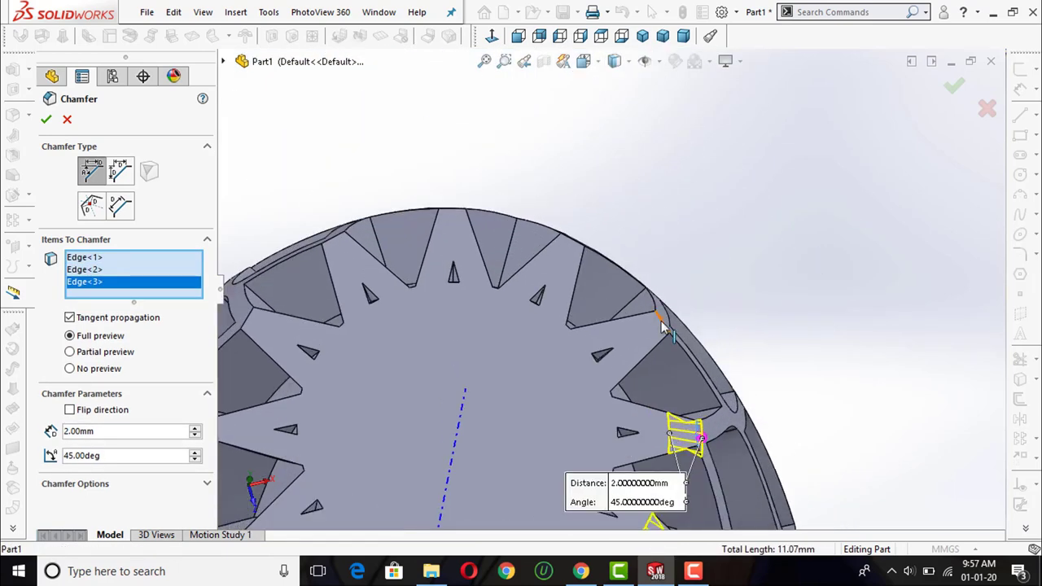
{"action": "left_click", "coordinate": [666, 334]}
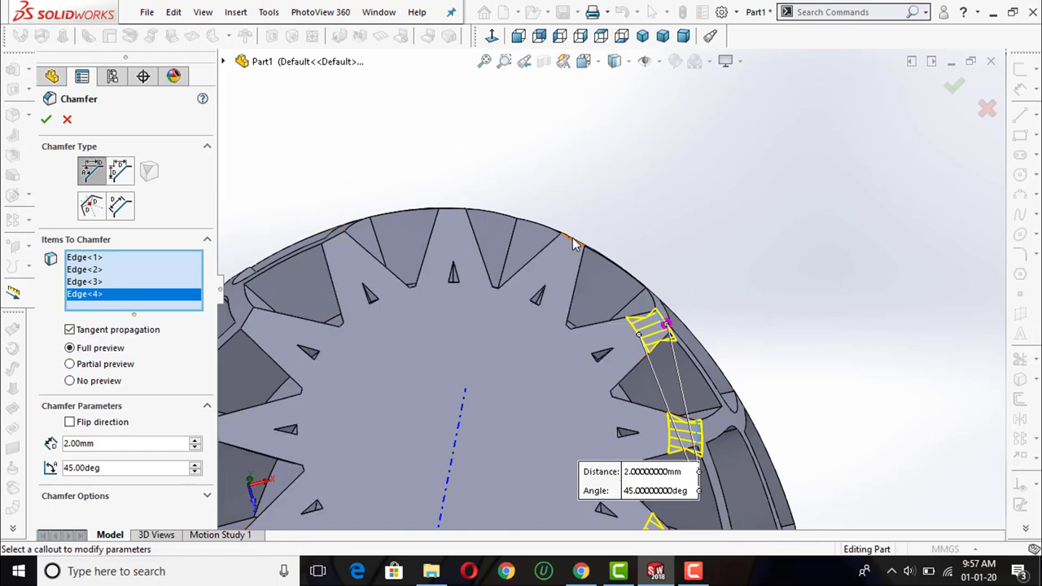
{"action": "left_click", "coordinate": [454, 214]}
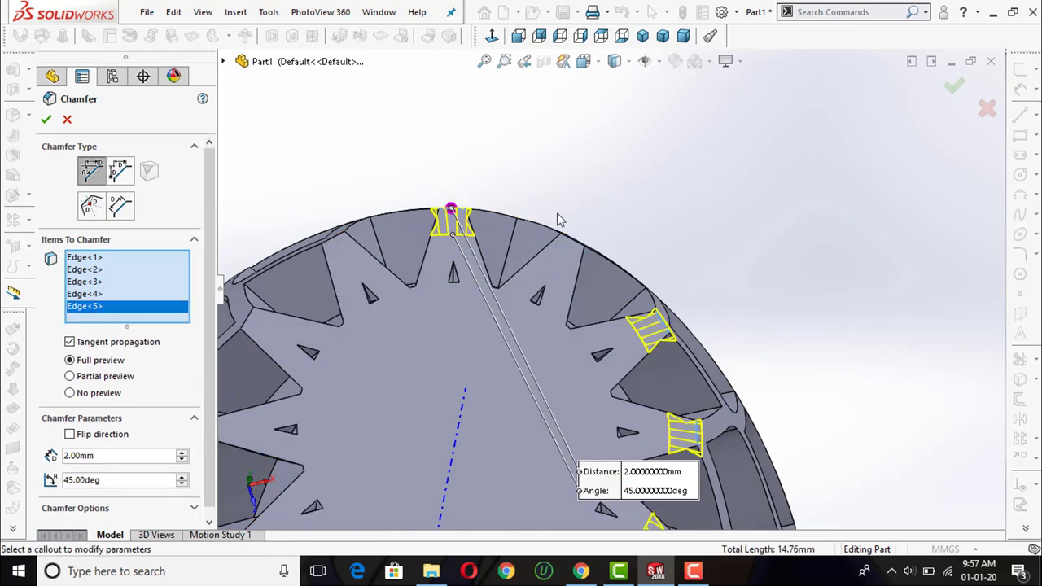
{"action": "middle_click_drag", "start_coordinate": [559, 221], "coordinate": [559, 272]}
{"action": "left_click", "coordinate": [559, 265]}
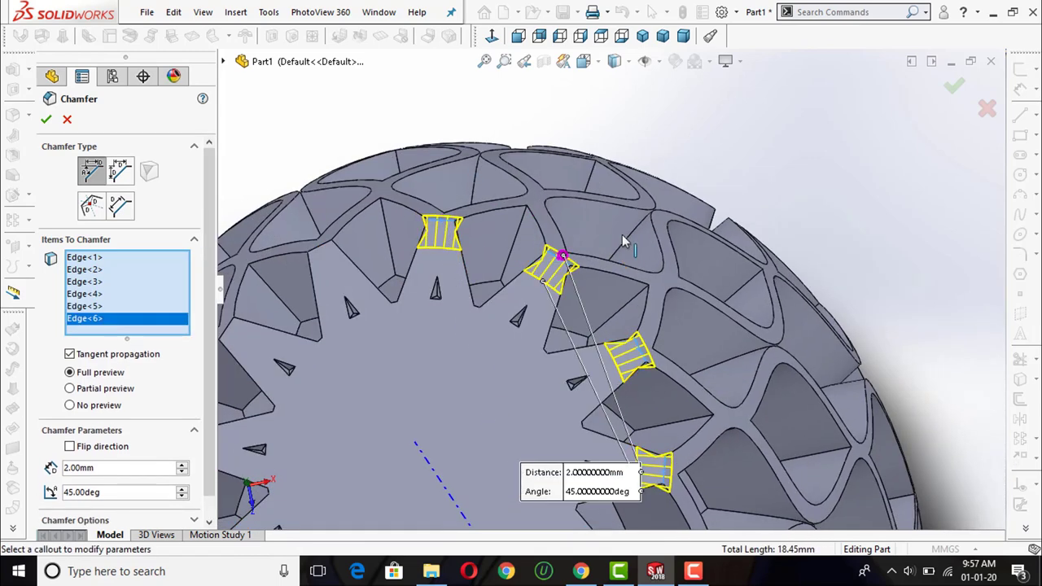
- Select the remaining star tooth edges and create the 2.00 mm × 45° Chamfer1
{"action": "scroll", "coordinate": [622, 235], "scroll_direction": "up", "scroll_amount": 3}
{"action": "scroll", "coordinate": [470, 277], "scroll_direction": "down", "scroll_amount": 3}
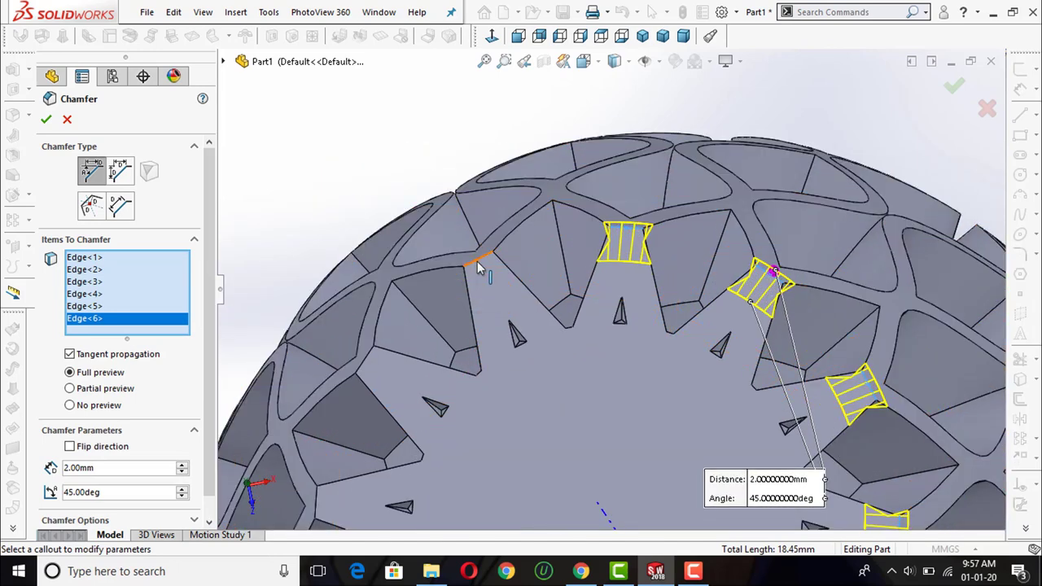
{"action": "left_click", "coordinate": [477, 256]}
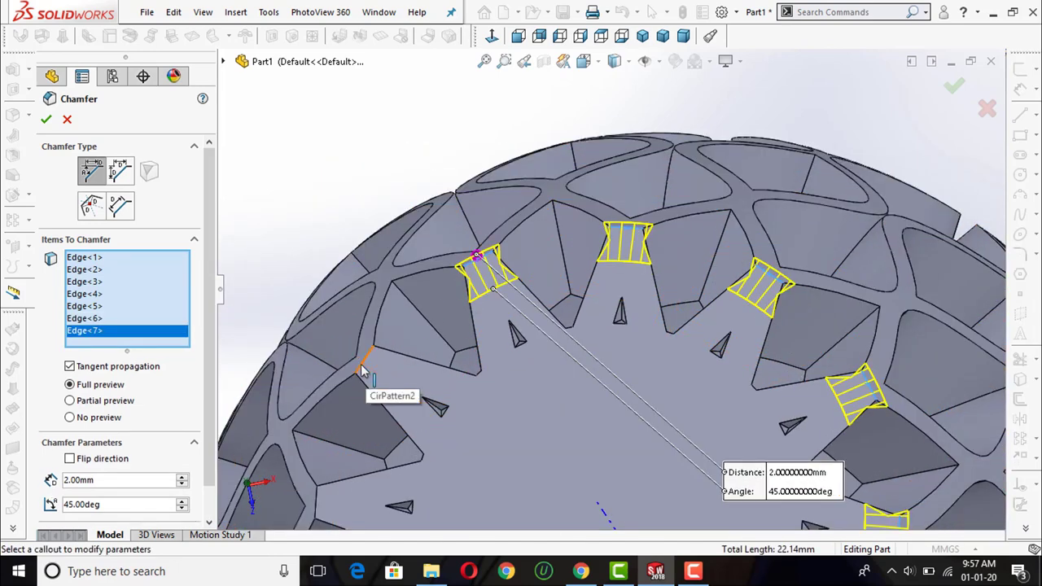
{"action": "left_click", "coordinate": [362, 364]}
{"action": "scroll", "coordinate": [464, 378], "scroll_direction": "up", "scroll_amount": 3}
{"action": "scroll", "coordinate": [464, 378], "scroll_direction": "down", "scroll_amount": 3}
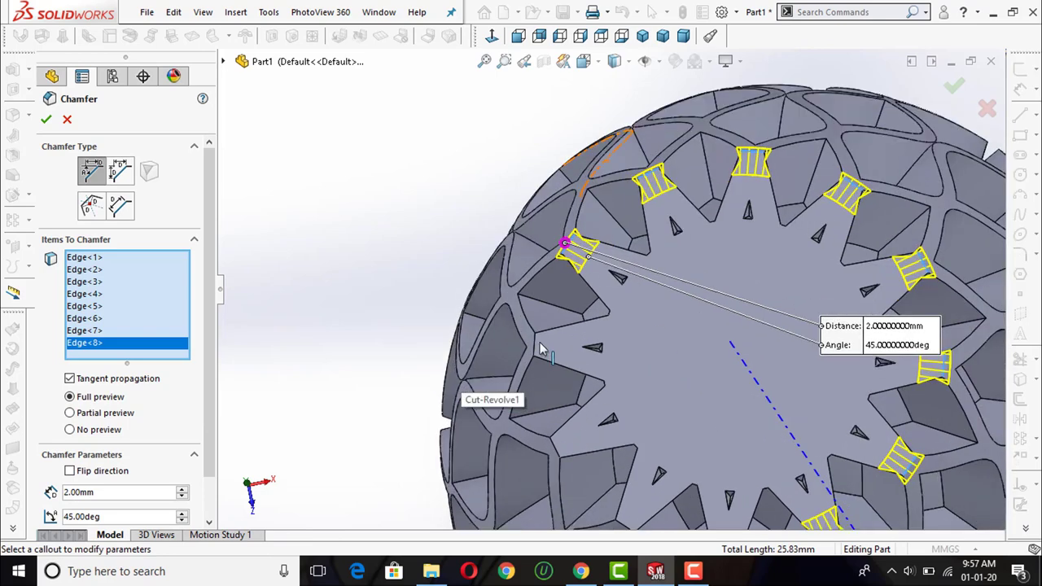
{"action": "left_click", "coordinate": [537, 348]}
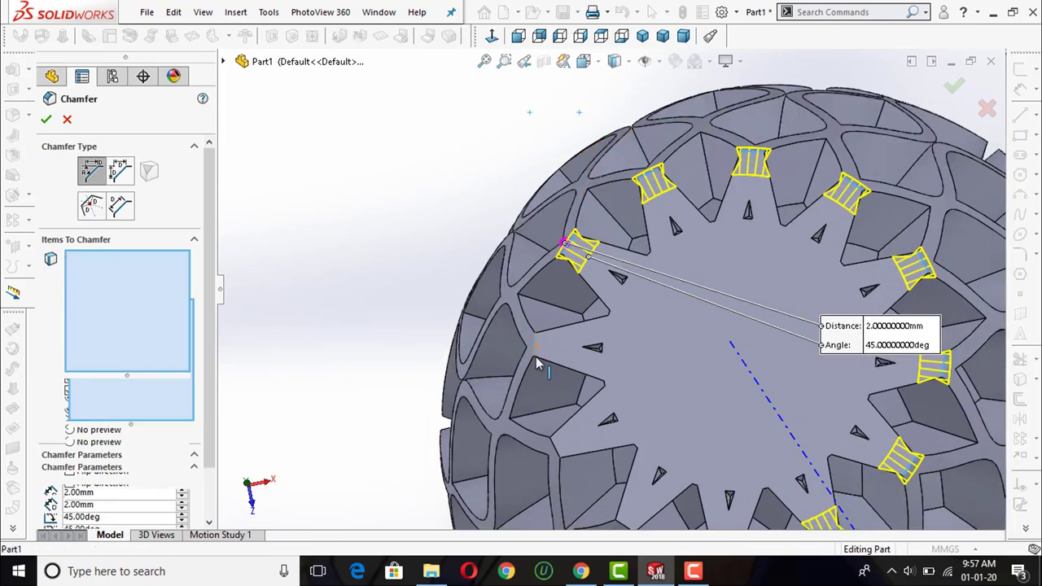
{"action": "left_click", "coordinate": [559, 454]}
{"action": "scroll", "coordinate": [609, 413], "scroll_direction": "down", "scroll_amount": 2}
{"action": "scroll", "coordinate": [640, 391], "scroll_direction": "up", "scroll_amount": 3}
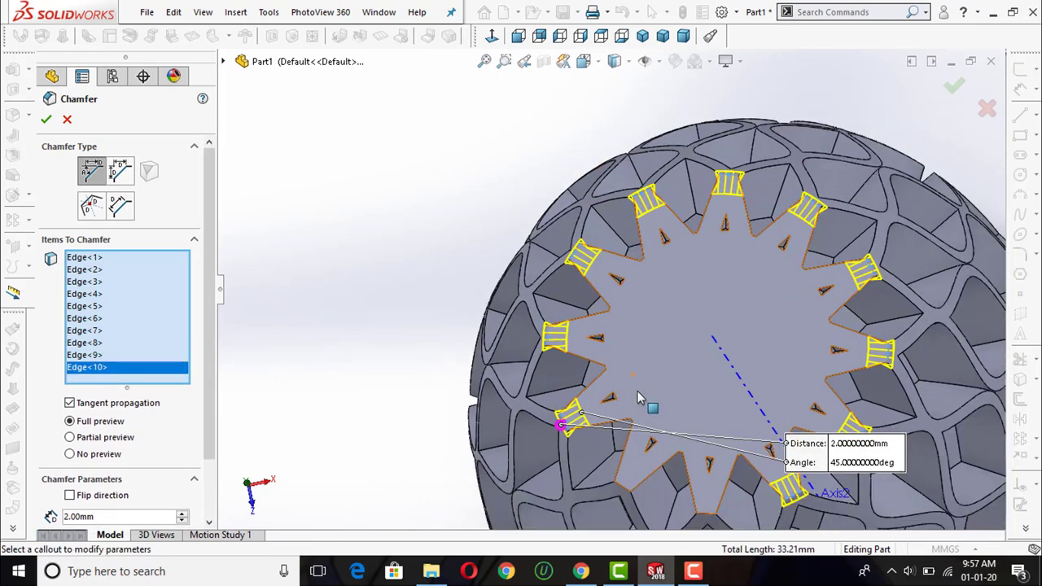
{"action": "scroll", "coordinate": [640, 399], "scroll_direction": "down", "scroll_amount": 3}
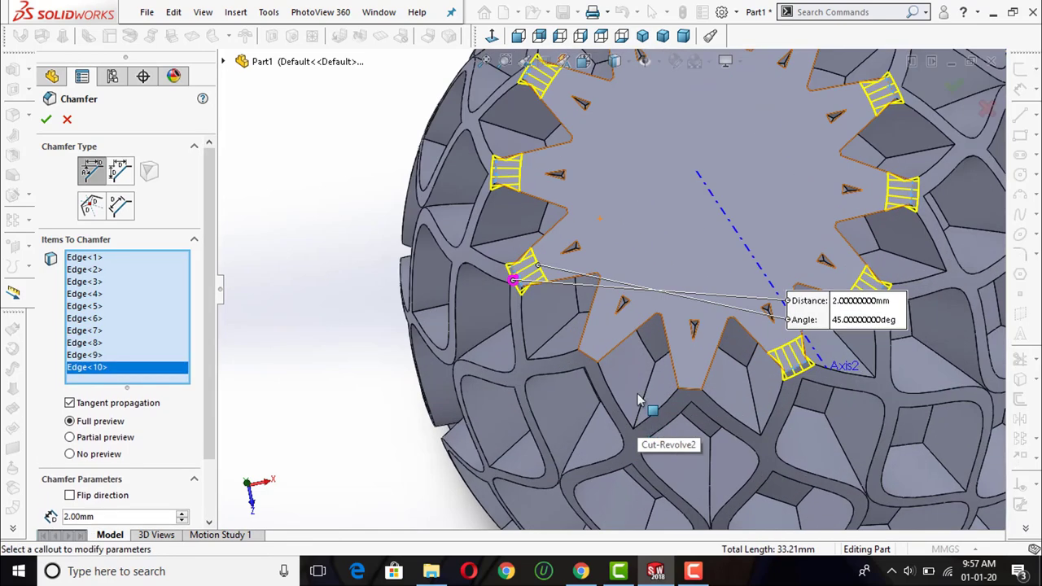
{"action": "left_click", "coordinate": [593, 361]}
{"action": "left_click", "coordinate": [695, 395]}
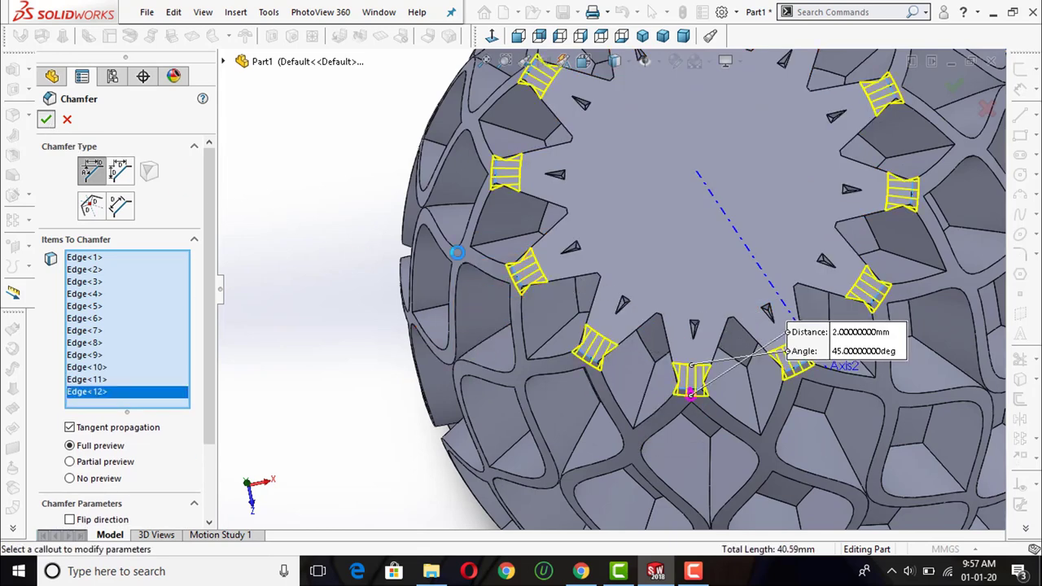
{"action": "key", "text": "Return"}
- Start Sketch9 on the Front Plane, picked from the flyout feature tree
{"action": "key", "text": "f"}
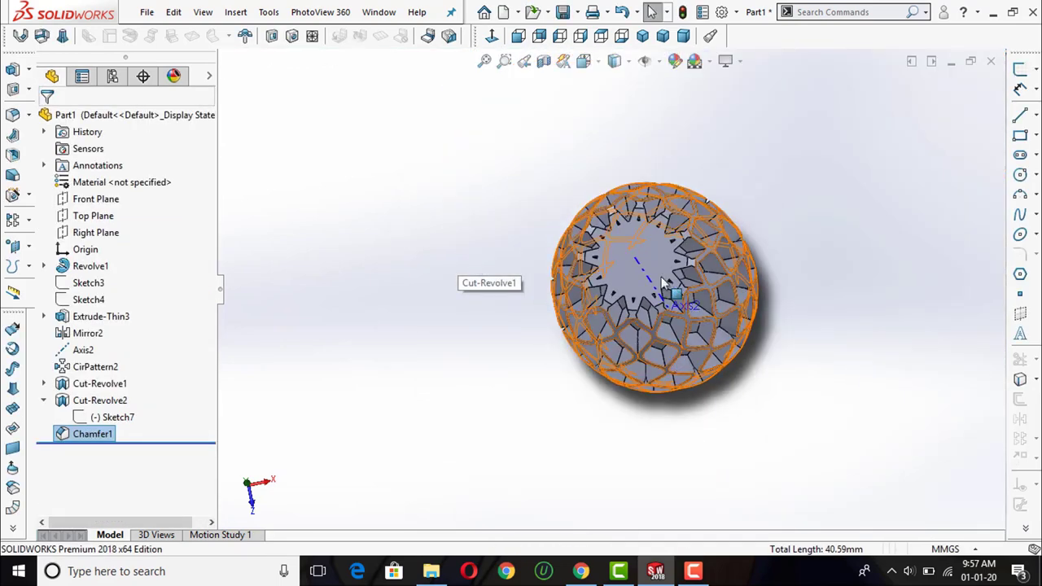
{"action": "key", "text": "ctrl+1"}
{"action": "scroll", "coordinate": [675, 174], "scroll_direction": "down", "scroll_amount": 2}
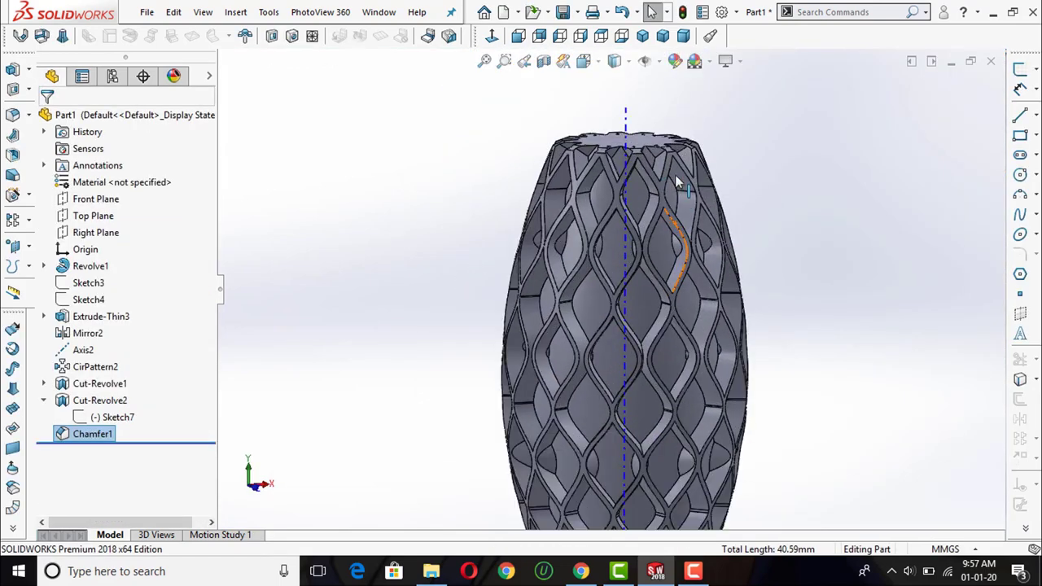
{"action": "scroll", "coordinate": [675, 174], "scroll_direction": "down", "scroll_amount": 3}
{"action": "mouse_move", "coordinate": [675, 175]}
{"action": "middle_mouse_down"}
{"action": "mouse_move", "coordinate": [604, 200]}
{"action": "mouse_move", "coordinate": [756, 174]}
{"action": "middle_mouse_up"}
{"action": "left_click", "coordinate": [1020, 69]}
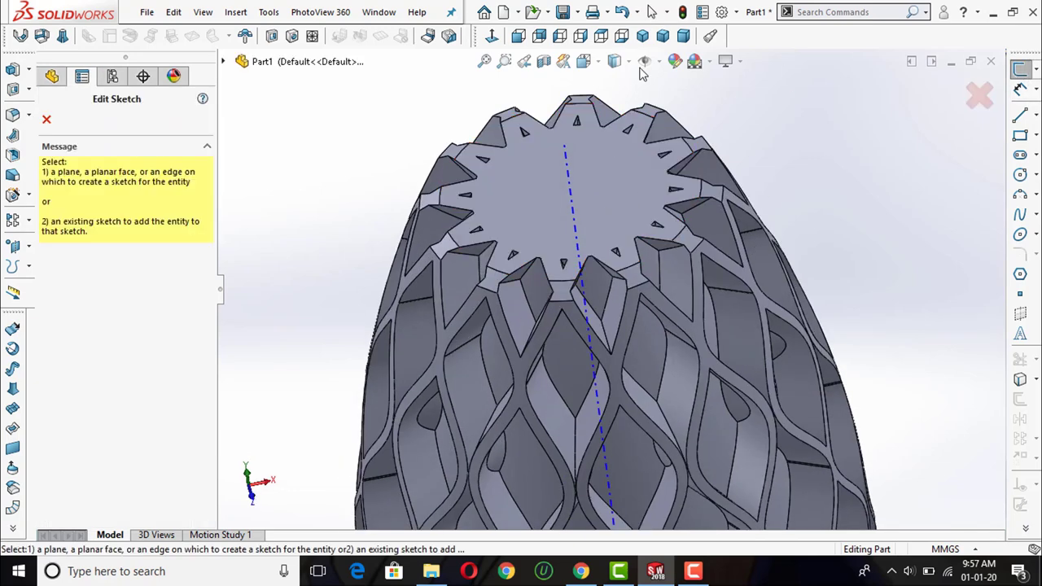
{"action": "left_click", "coordinate": [246, 65]}
{"action": "left_click", "coordinate": [278, 152]}
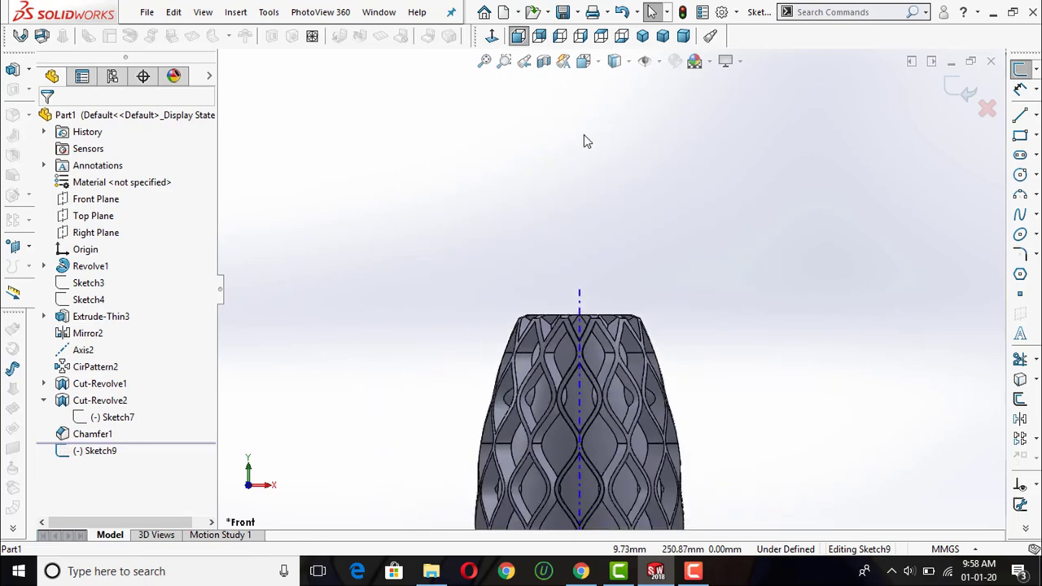
{"action": "scroll", "coordinate": [584, 134], "scroll_direction": "up", "scroll_amount": 3}
{"action": "scroll", "coordinate": [588, 140], "scroll_direction": "up", "scroll_amount": 2}
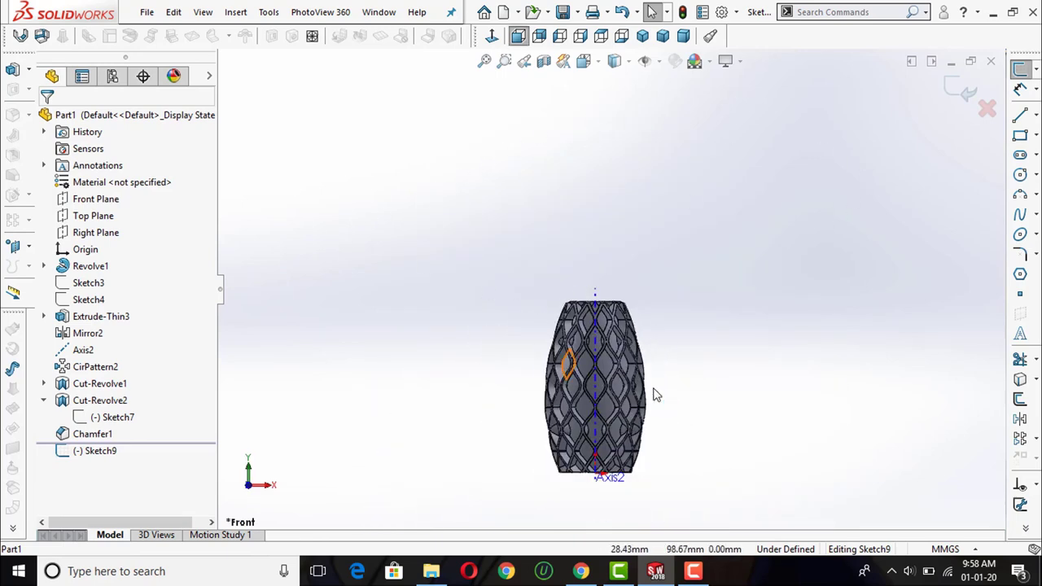
{"action": "scroll", "coordinate": [656, 395], "scroll_direction": "down", "scroll_amount": 2}
- Show Sketch1, the vase's original revolve profile, on the model
{"action": "left_click", "coordinate": [45, 266]}
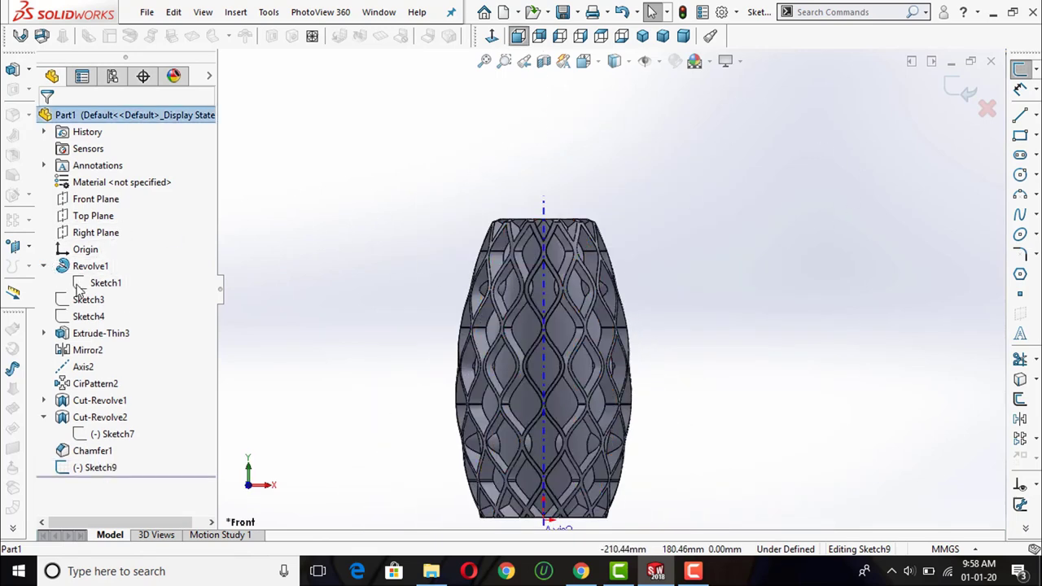
{"action": "left_click", "coordinate": [97, 283]}
{"action": "left_click", "coordinate": [98, 263]}
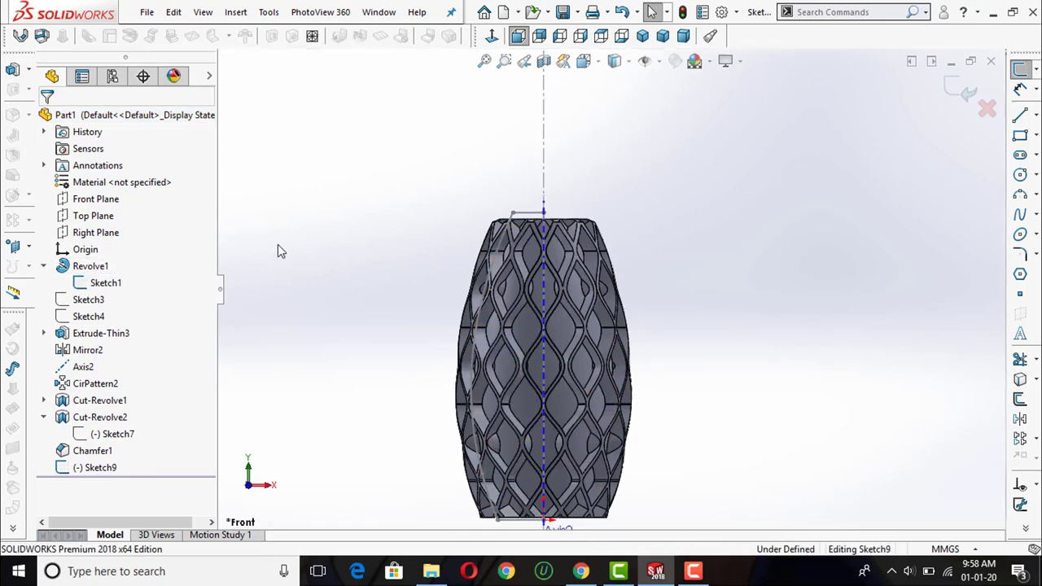
- Offset the Sketch1 profile chain 10.00 mm inward (reversed) into the new sketch
{"action": "left_click", "coordinate": [1021, 403]}
{"action": "scroll", "coordinate": [440, 252], "scroll_direction": "down", "scroll_amount": 2}
{"action": "scroll", "coordinate": [435, 251], "scroll_direction": "down", "scroll_amount": 2}
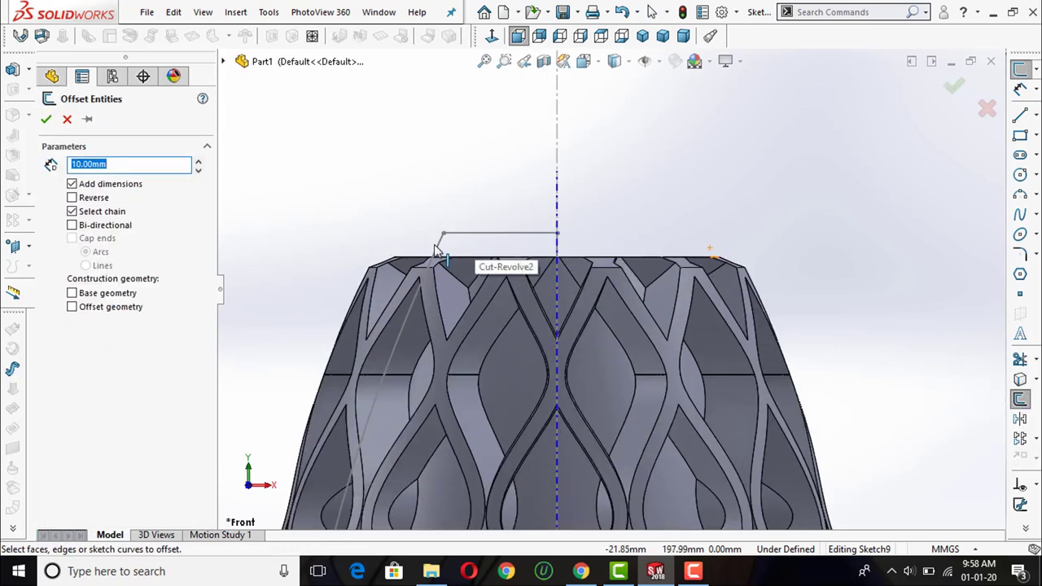
{"action": "left_click", "coordinate": [440, 252]}
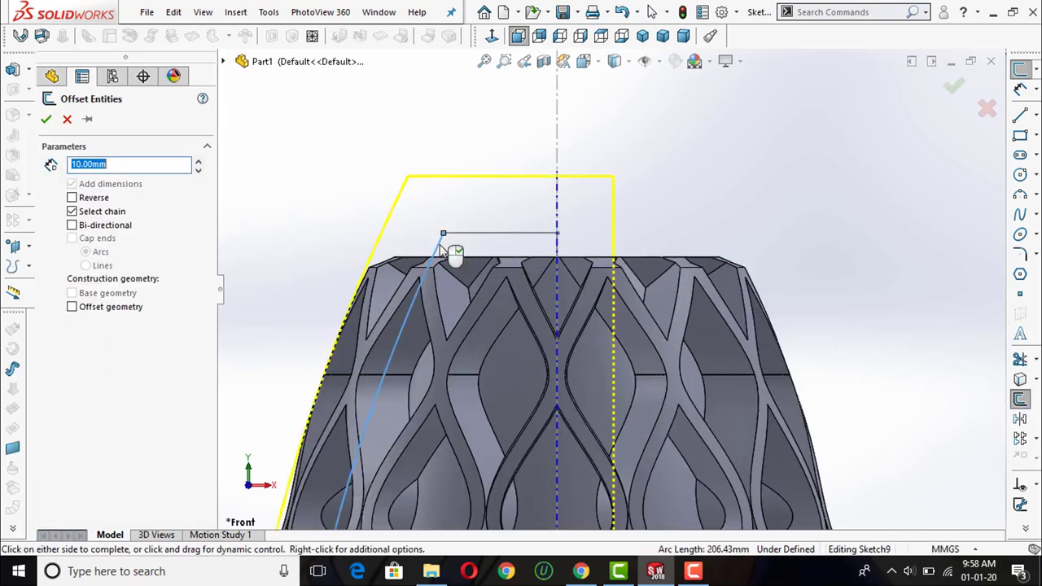
{"action": "left_click", "coordinate": [73, 198]}
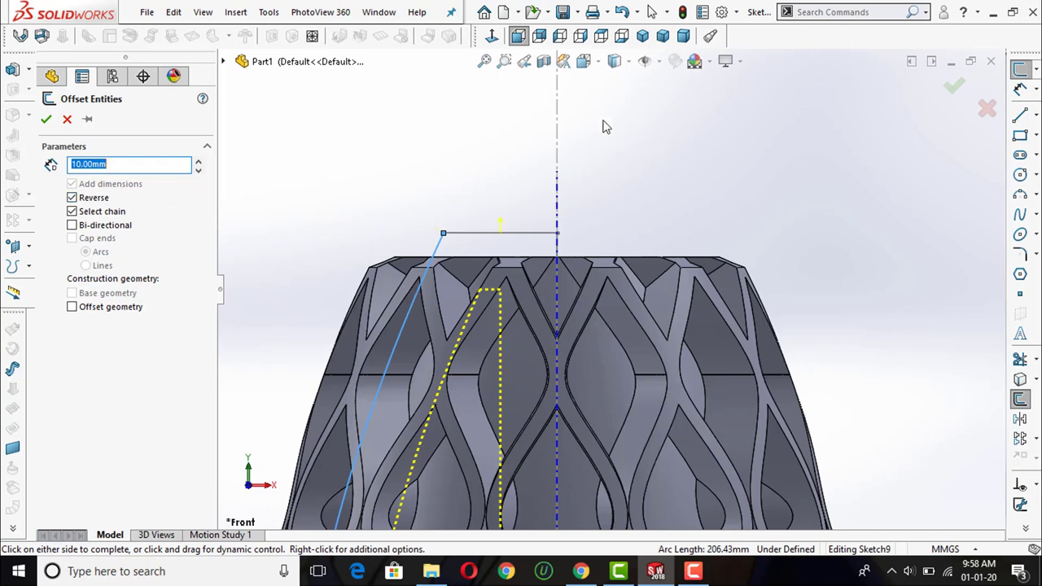
{"action": "scroll", "coordinate": [605, 127], "scroll_direction": "up", "scroll_amount": 2}
{"action": "scroll", "coordinate": [531, 331], "scroll_direction": "down", "scroll_amount": 2}
{"action": "scroll", "coordinate": [590, 274], "scroll_direction": "down", "scroll_amount": 2}
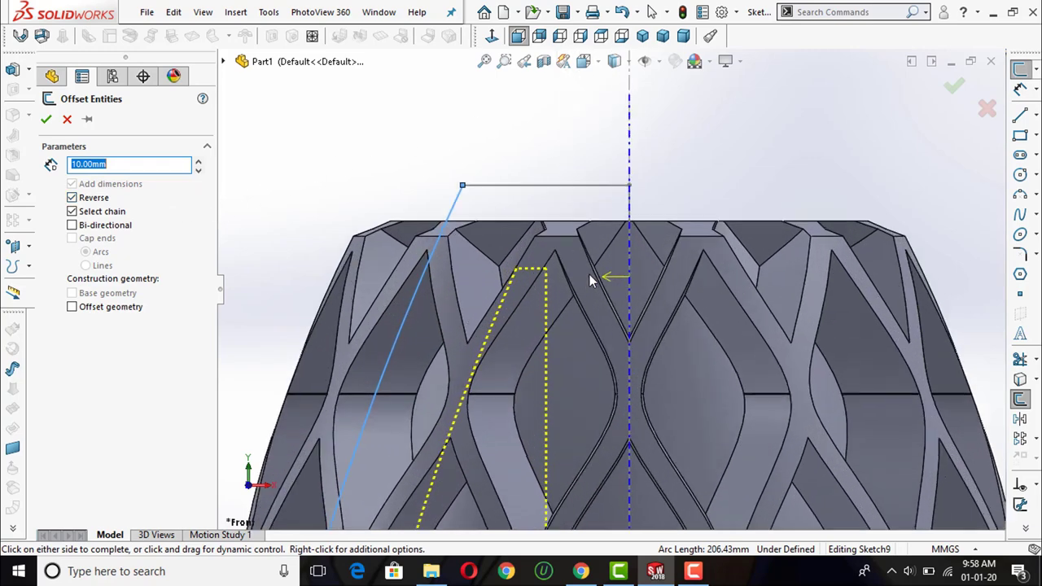
{"action": "left_click", "coordinate": [46, 119]}
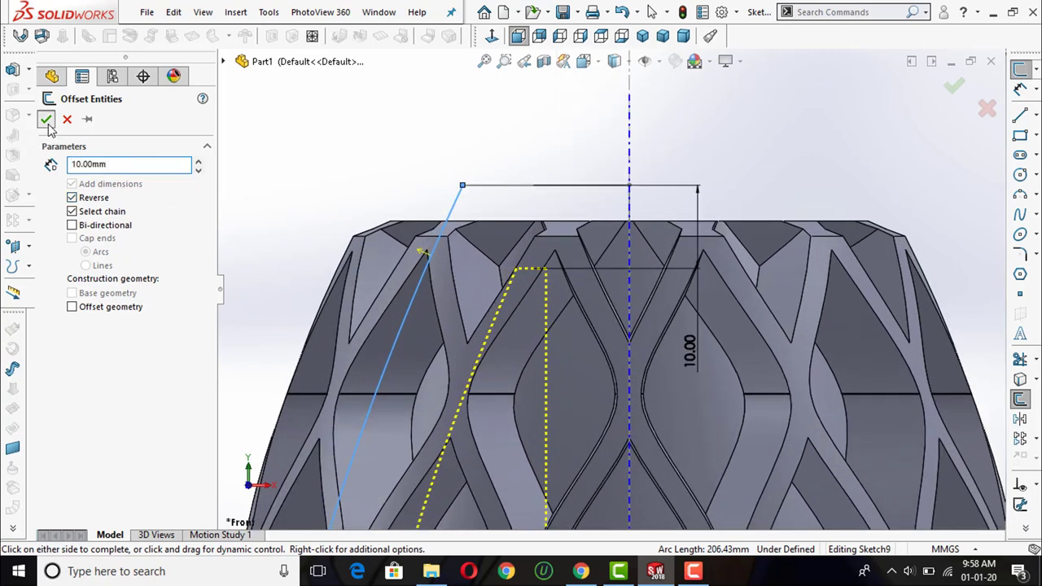
{"action": "left_click", "coordinate": [530, 271]}
{"action": "key", "text": "Escape"}
{"action": "scroll", "coordinate": [553, 225], "scroll_direction": "up", "scroll_amount": 3}
{"action": "scroll", "coordinate": [554, 226], "scroll_direction": "up", "scroll_amount": 2}
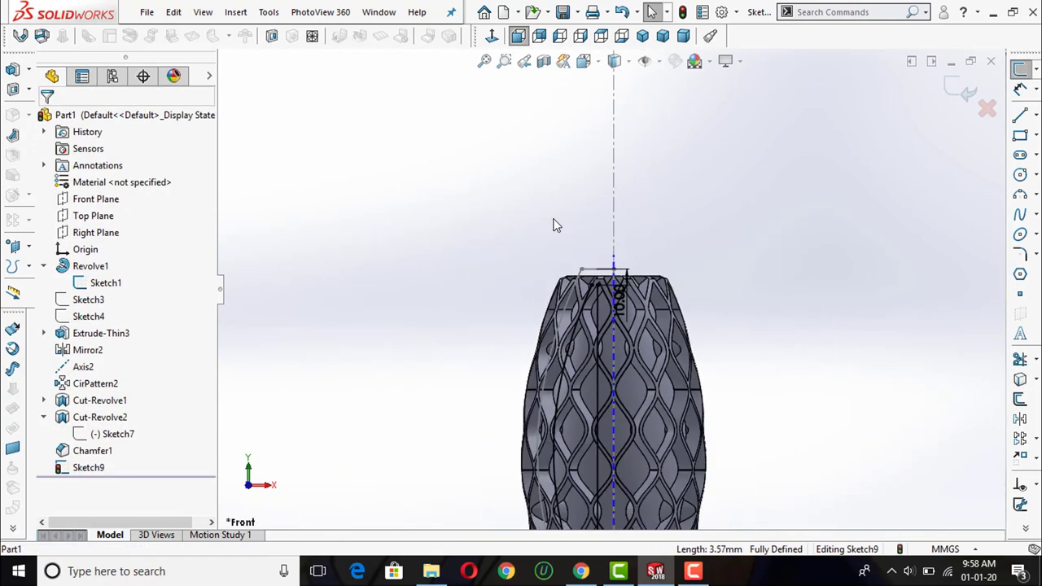
{"action": "scroll", "coordinate": [554, 225], "scroll_direction": "up", "scroll_amount": 1}
{"action": "scroll", "coordinate": [603, 423], "scroll_direction": "down", "scroll_amount": 3}
{"action": "scroll", "coordinate": [581, 274], "scroll_direction": "down", "scroll_amount": 2}
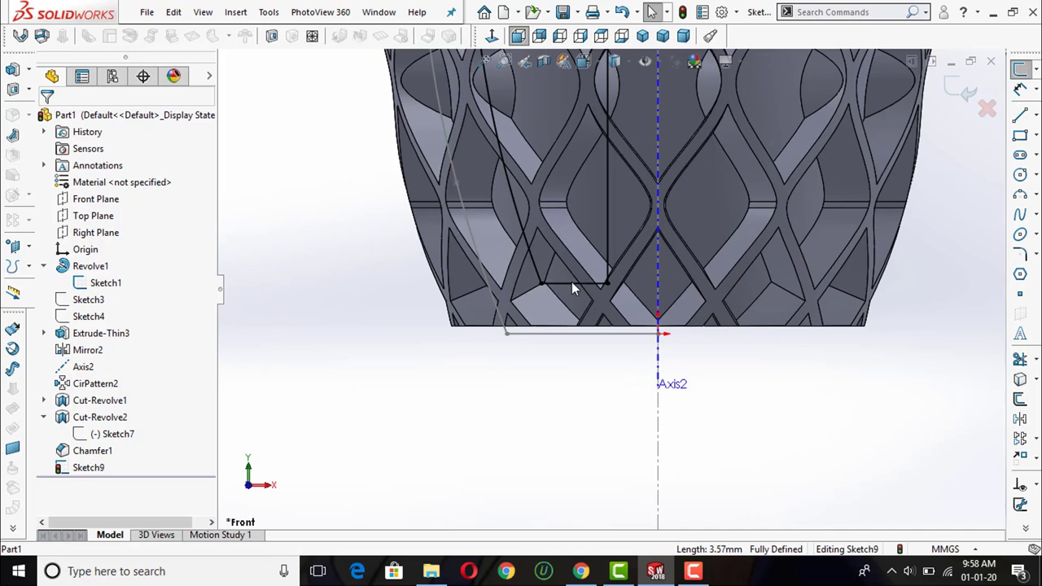
{"action": "scroll", "coordinate": [577, 344], "scroll_direction": "up", "scroll_amount": 4}
{"action": "scroll", "coordinate": [575, 345], "scroll_direction": "up", "scroll_amount": 1}
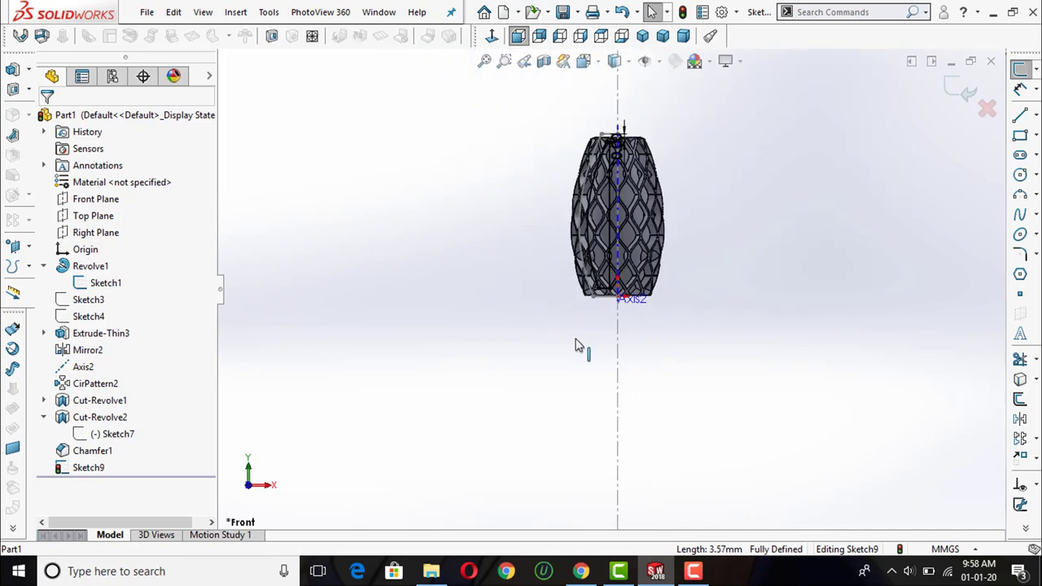
{"action": "scroll", "coordinate": [605, 240], "scroll_direction": "down", "scroll_amount": 2}
{"action": "scroll", "coordinate": [578, 269], "scroll_direction": "down", "scroll_amount": 2}
{"action": "scroll", "coordinate": [580, 272], "scroll_direction": "down", "scroll_amount": 2}
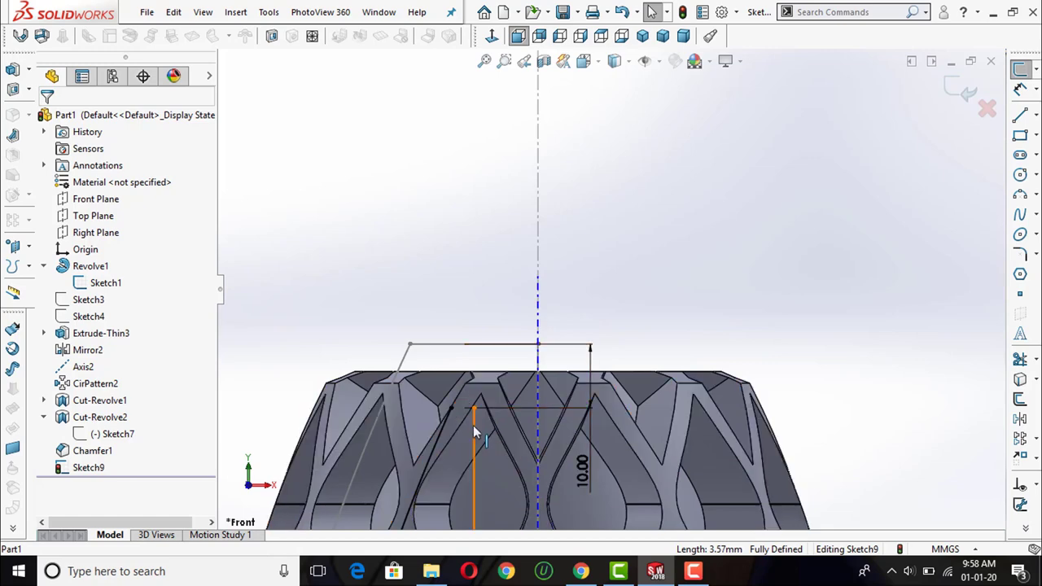
{"action": "scroll", "coordinate": [541, 350], "scroll_direction": "up", "scroll_amount": 1}
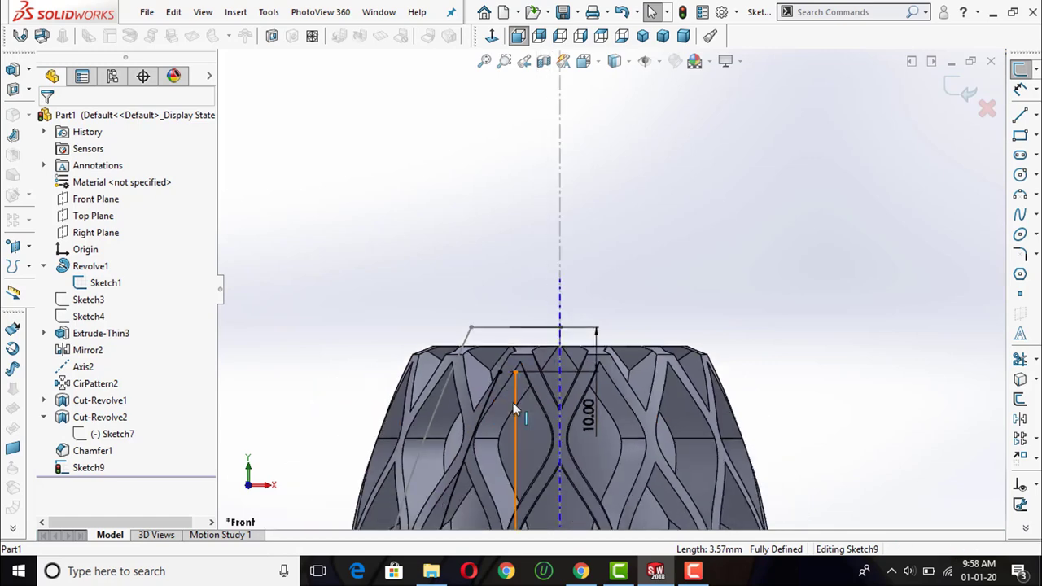
{"action": "left_click", "coordinate": [513, 402]}
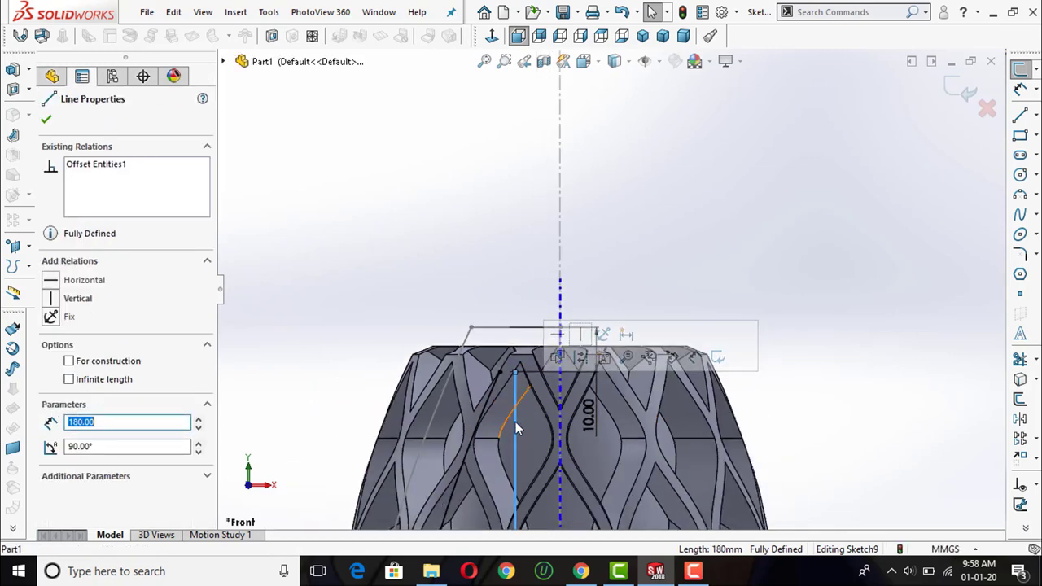
{"action": "left_click_drag", "start_coordinate": [513, 416], "coordinate": [537, 423]}
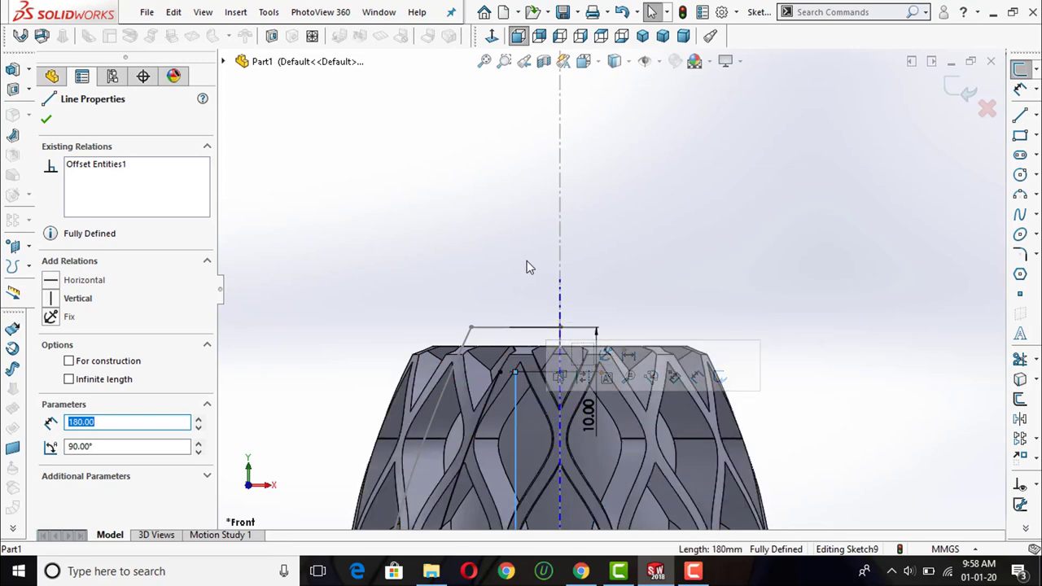
{"action": "key", "text": "Escape"}
{"action": "scroll", "coordinate": [525, 250], "scroll_direction": "up", "scroll_amount": 5}
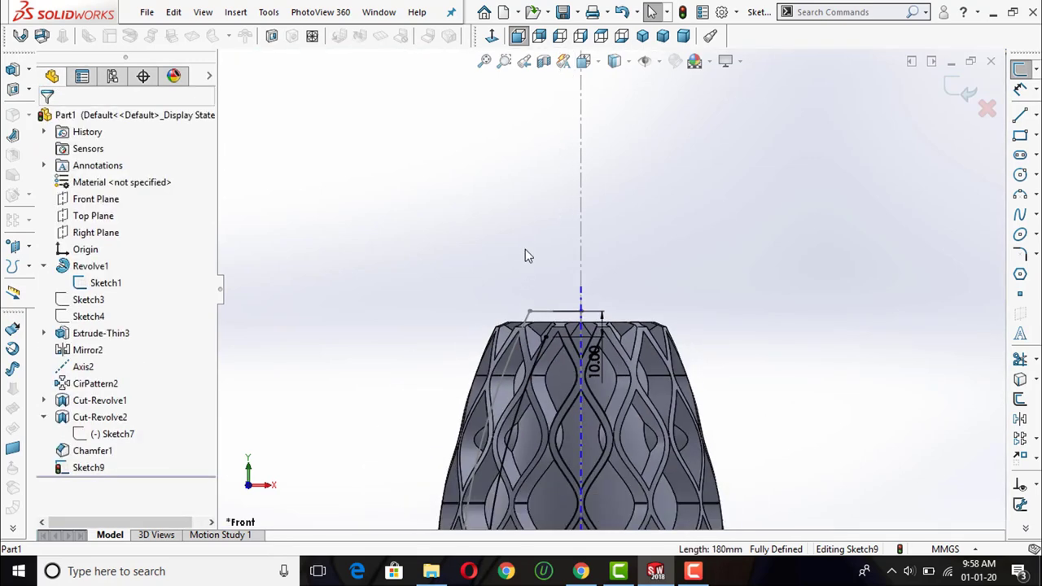
- With hidden lines removed, draw a line from the offset profile's lower end to the vase axis
{"action": "left_click", "coordinate": [1022, 116]}
{"action": "scroll", "coordinate": [710, 348], "scroll_direction": "up", "scroll_amount": 3}
{"action": "scroll", "coordinate": [577, 484], "scroll_direction": "down", "scroll_amount": 4}
{"action": "scroll", "coordinate": [623, 368], "scroll_direction": "up", "scroll_amount": 2}
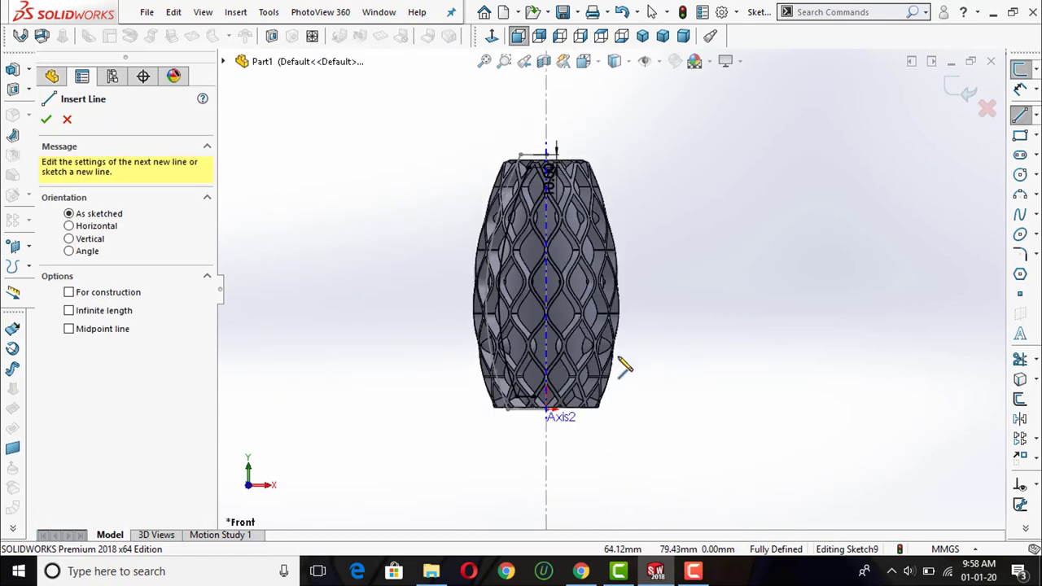
{"action": "scroll", "coordinate": [619, 359], "scroll_direction": "down", "scroll_amount": 3}
{"action": "scroll", "coordinate": [570, 326], "scroll_direction": "down", "scroll_amount": 3}
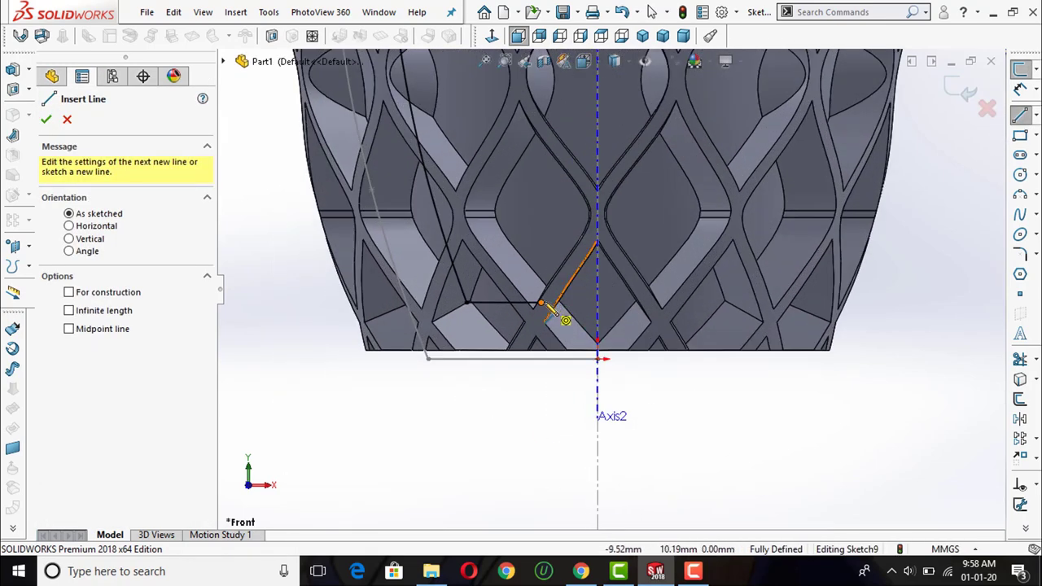
{"action": "left_click", "coordinate": [542, 303]}
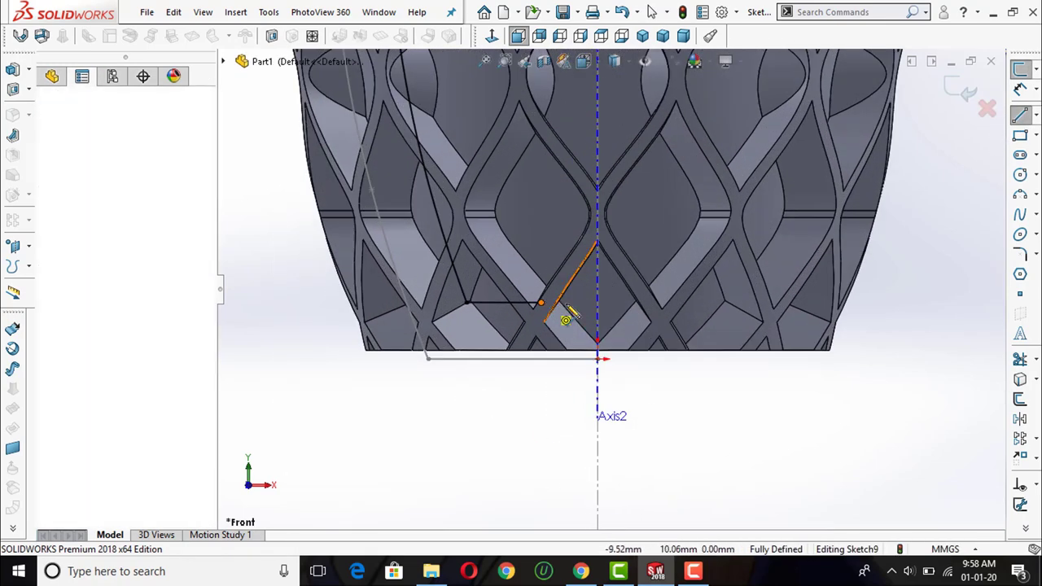
{"action": "left_click", "coordinate": [615, 61]}
{"action": "left_click", "coordinate": [624, 131]}
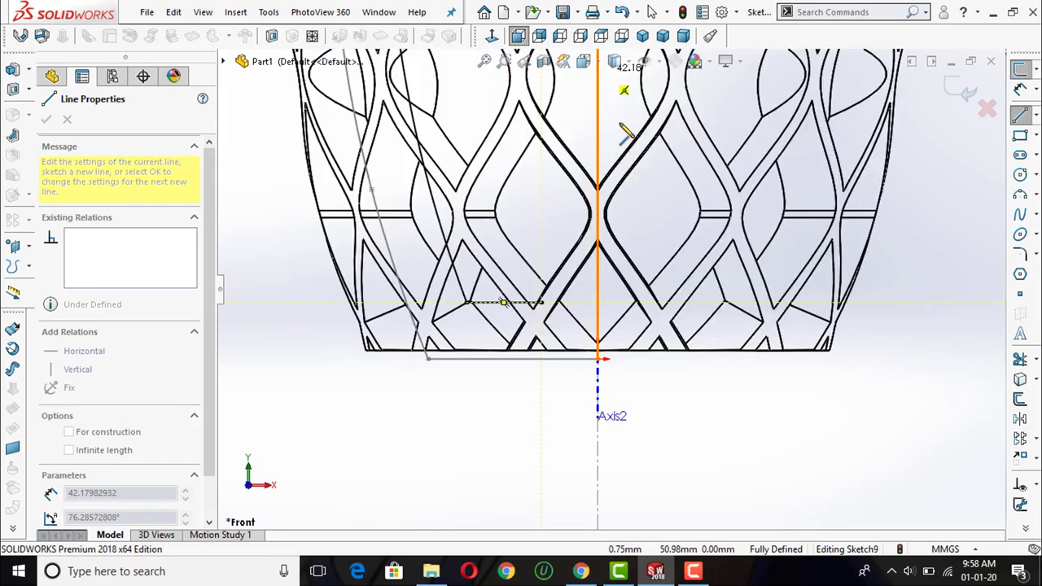
{"action": "left_click", "coordinate": [619, 123]}
{"action": "key", "text": "Escape"}
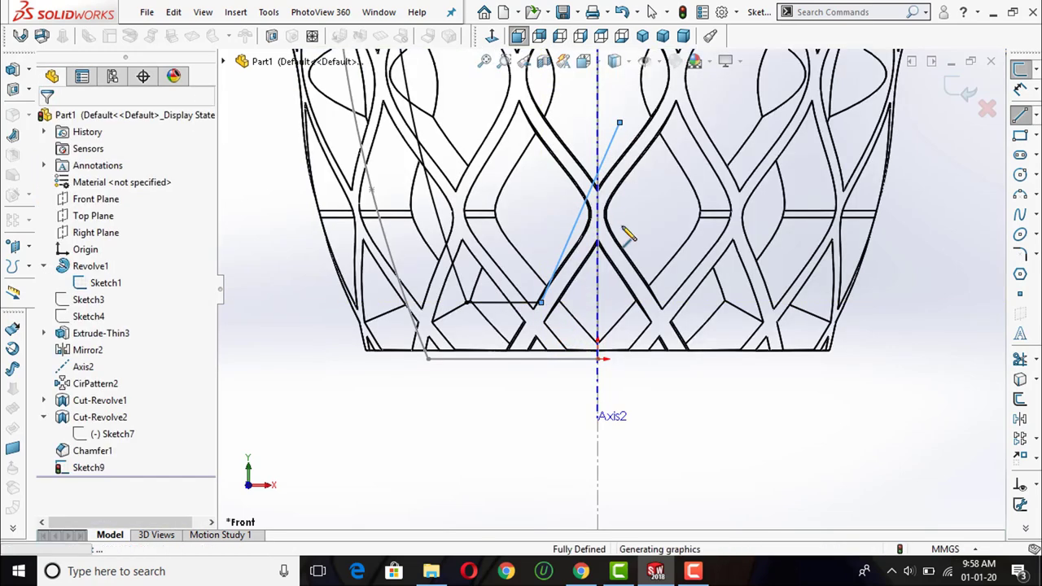
{"action": "left_click", "coordinate": [533, 303]}
{"action": "left_click", "coordinate": [959, 247]}
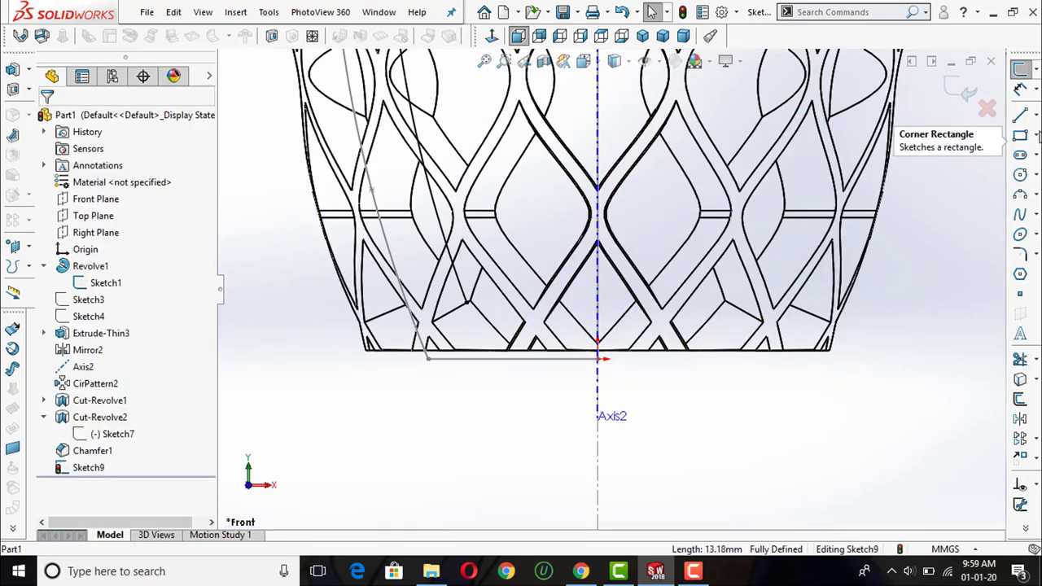
- Draw the profile's bottom line to the axis and a vertical line rising above the vase top
{"action": "left_click", "coordinate": [1020, 115]}
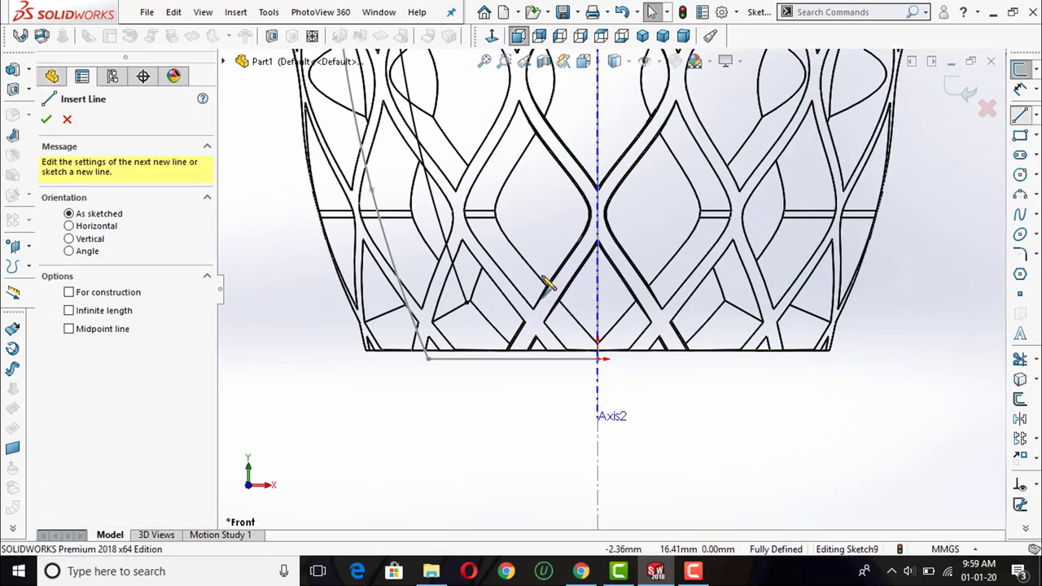
{"action": "left_click", "coordinate": [466, 303]}
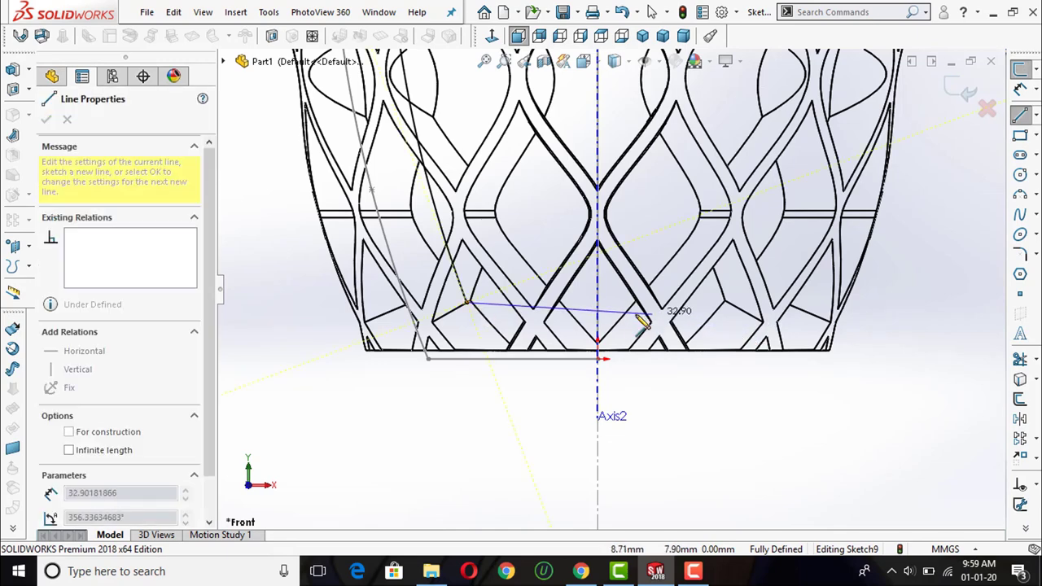
{"action": "left_click", "coordinate": [598, 303]}
{"action": "scroll", "coordinate": [594, 358], "scroll_direction": "up", "scroll_amount": 3}
{"action": "scroll", "coordinate": [591, 372], "scroll_direction": "up", "scroll_amount": 2}
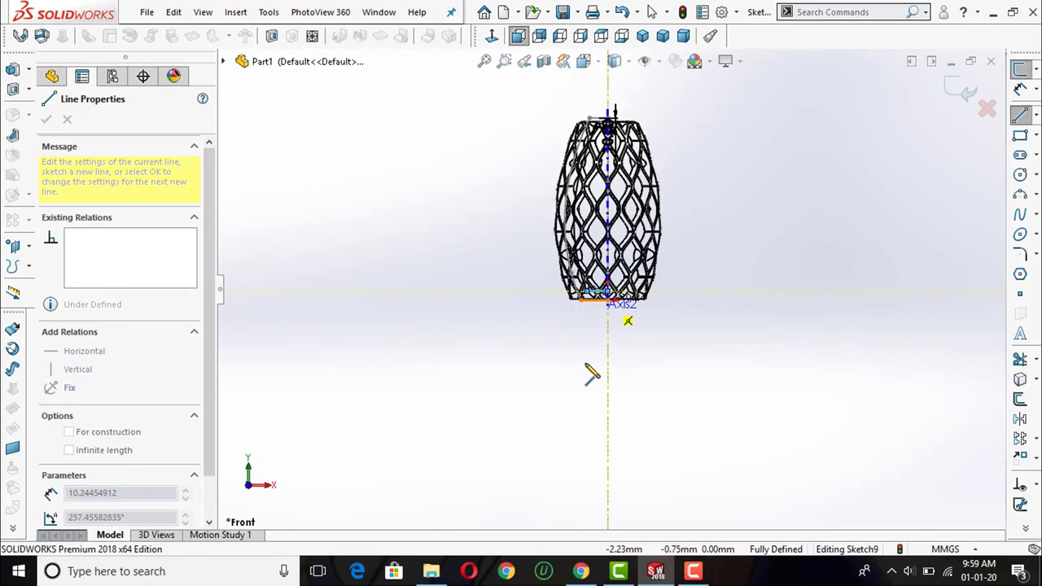
{"action": "scroll", "coordinate": [632, 142], "scroll_direction": "down", "scroll_amount": 2}
{"action": "scroll", "coordinate": [633, 122], "scroll_direction": "down", "scroll_amount": 3}
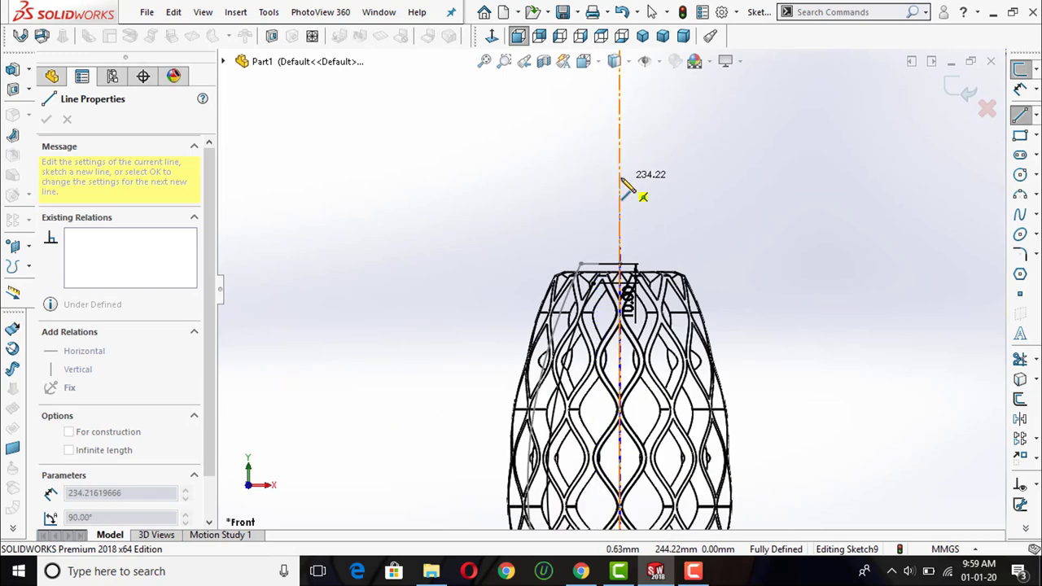
{"action": "left_click", "coordinate": [620, 178]}
{"action": "key", "text": "Escape"}
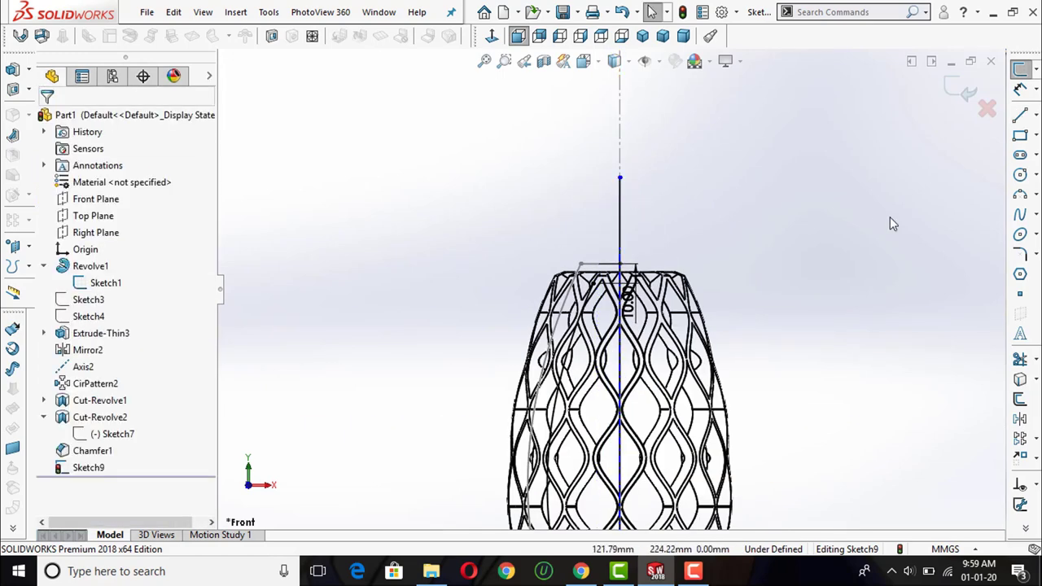
- Extend the sloped line to close the profile and tidy it with Trim
{"action": "left_click", "coordinate": [1038, 362]}
{"action": "left_click", "coordinate": [954, 380]}
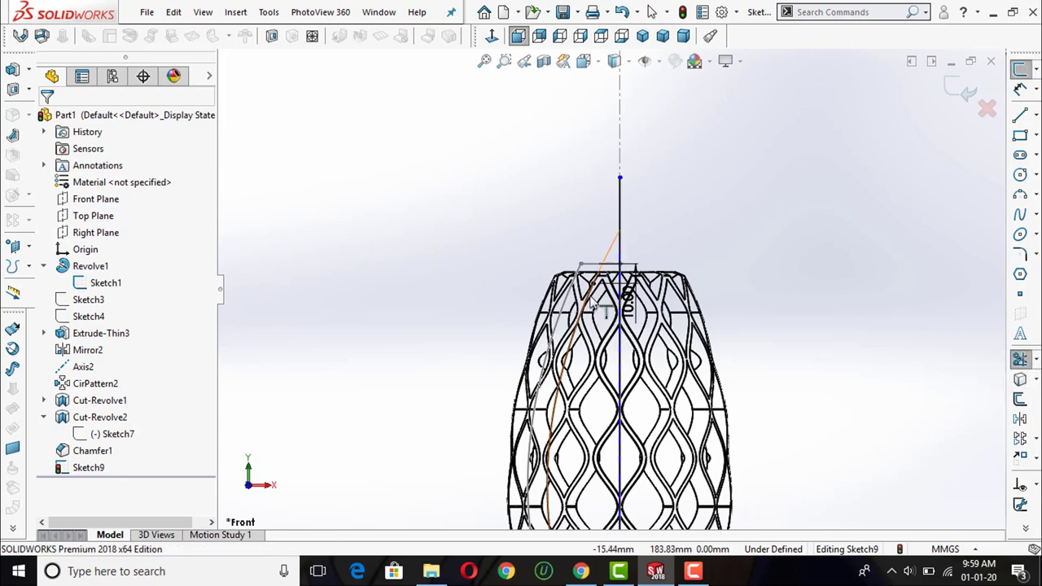
{"action": "key", "text": "Escape"}
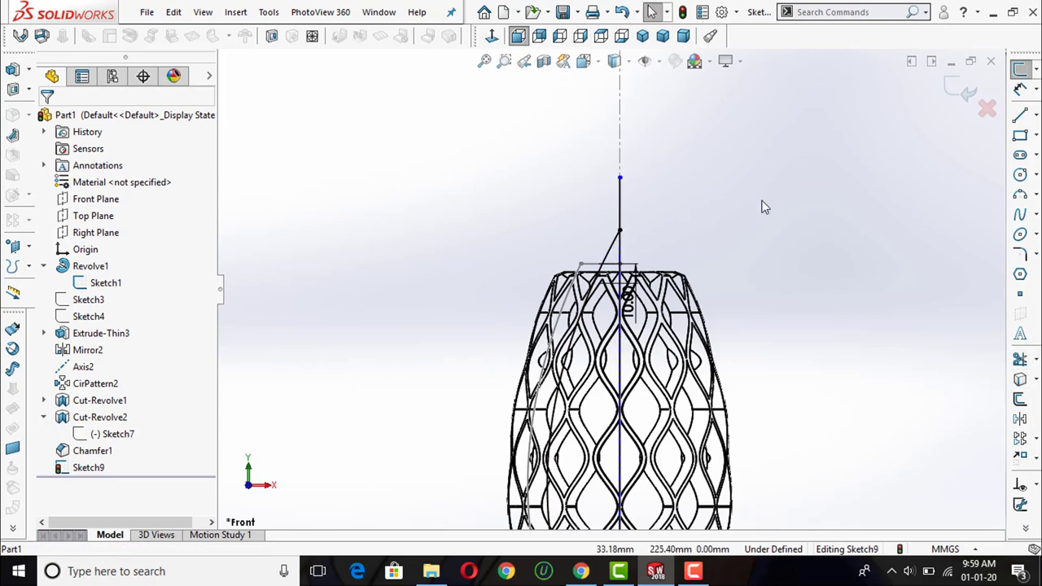
{"action": "key", "text": "t"}
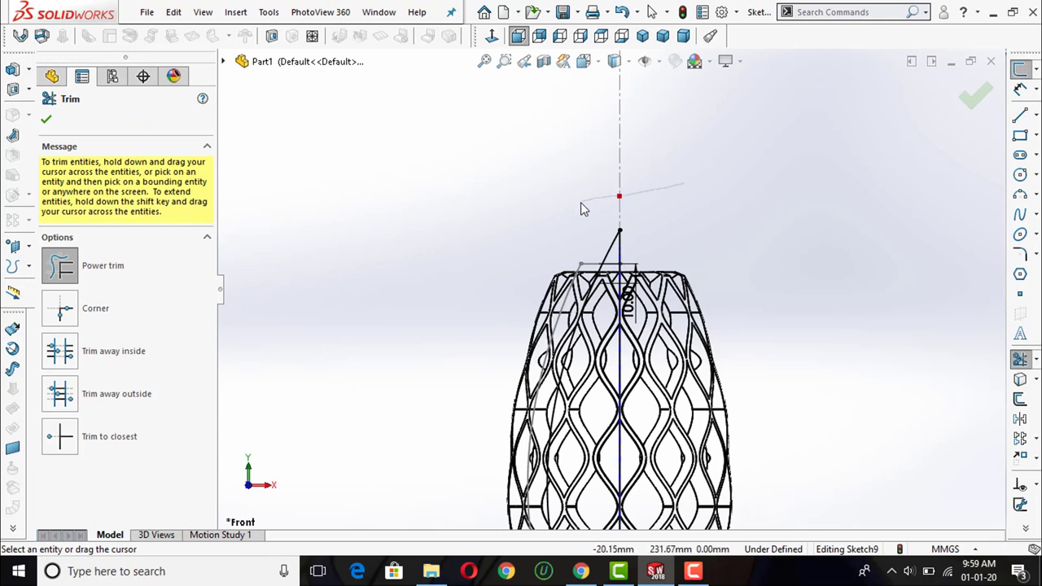
{"action": "key", "text": "Escape"}
- Revolve-cut the profile 360° about Line1@Sketch1, creating Cut-Revolve3 with a round hole in the top
{"action": "left_click", "coordinate": [961, 90]}
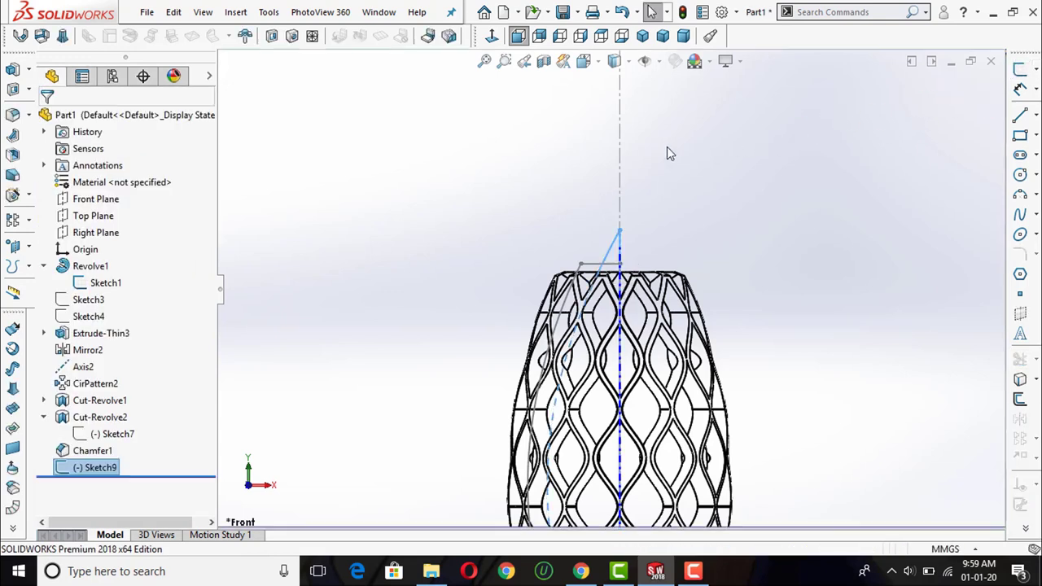
{"action": "left_click", "coordinate": [30, 115]}
{"action": "left_click", "coordinate": [49, 105]}
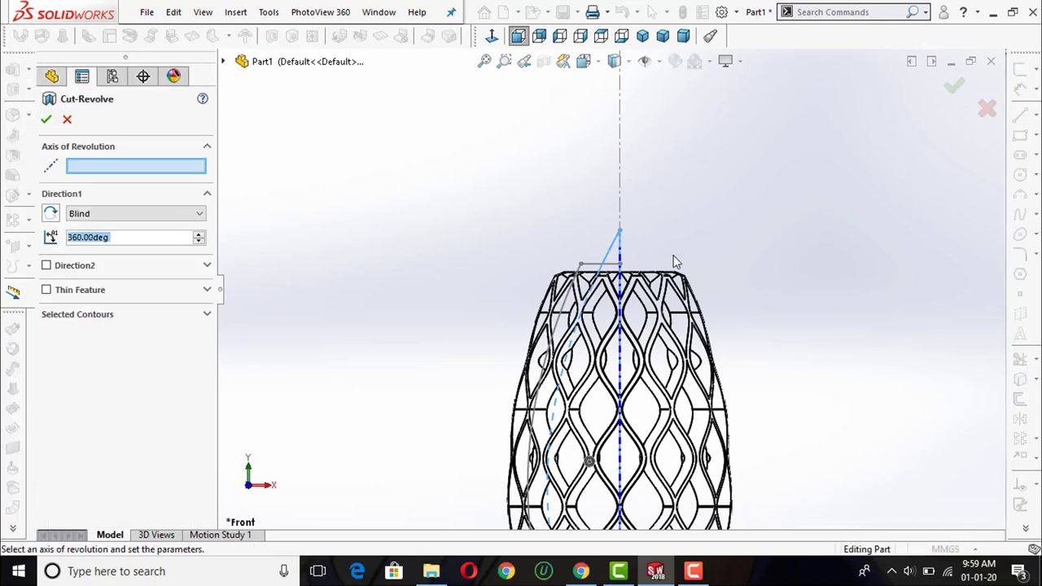
{"action": "left_click", "coordinate": [623, 254]}
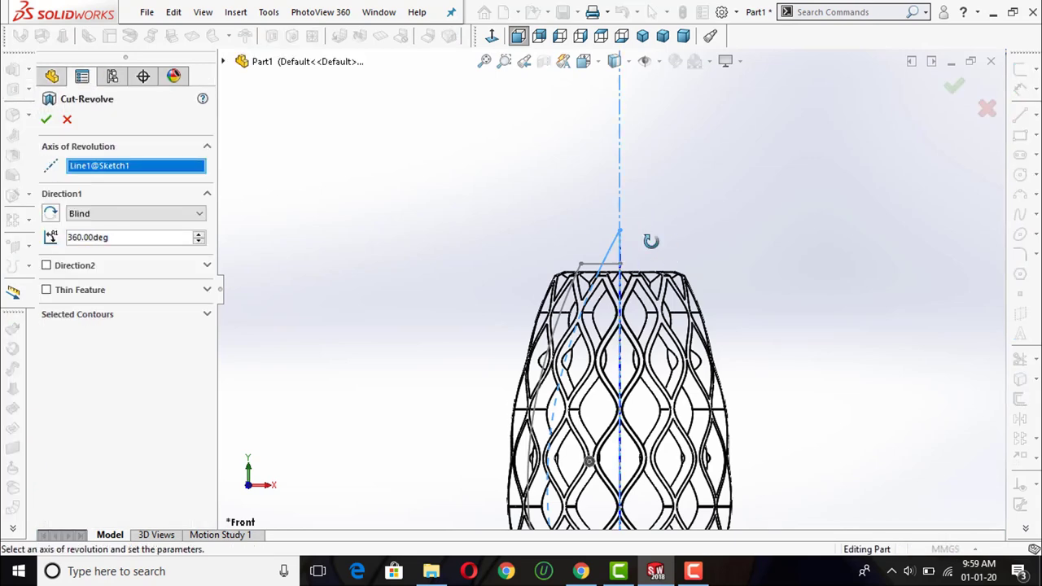
{"action": "left_click", "coordinate": [627, 61]}
{"action": "left_click", "coordinate": [620, 108]}
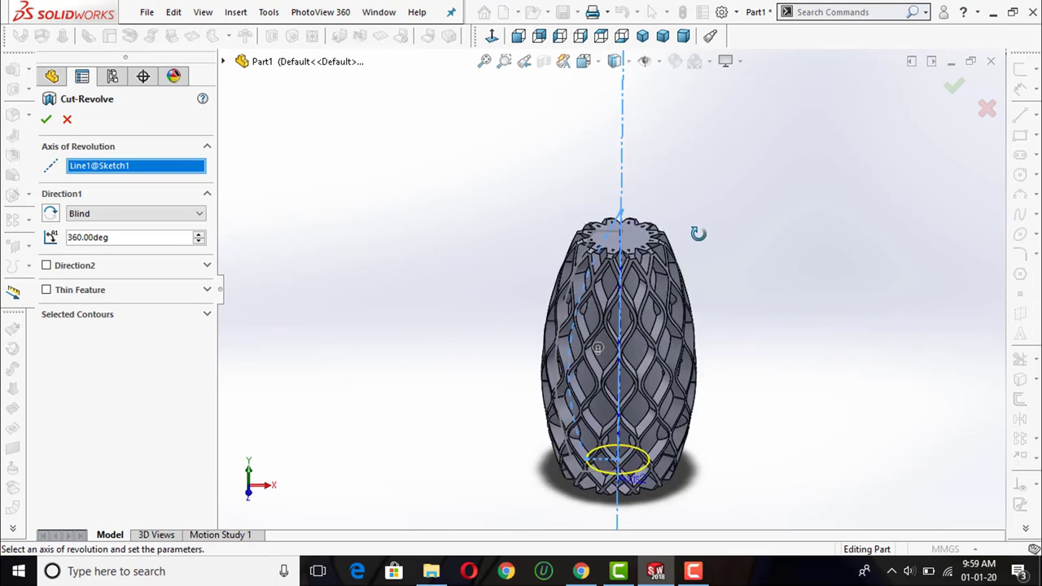
{"action": "middle_click_drag", "start_coordinate": [698, 234], "coordinate": [709, 226]}
{"action": "scroll", "coordinate": [711, 229], "scroll_direction": "down", "scroll_amount": 2}
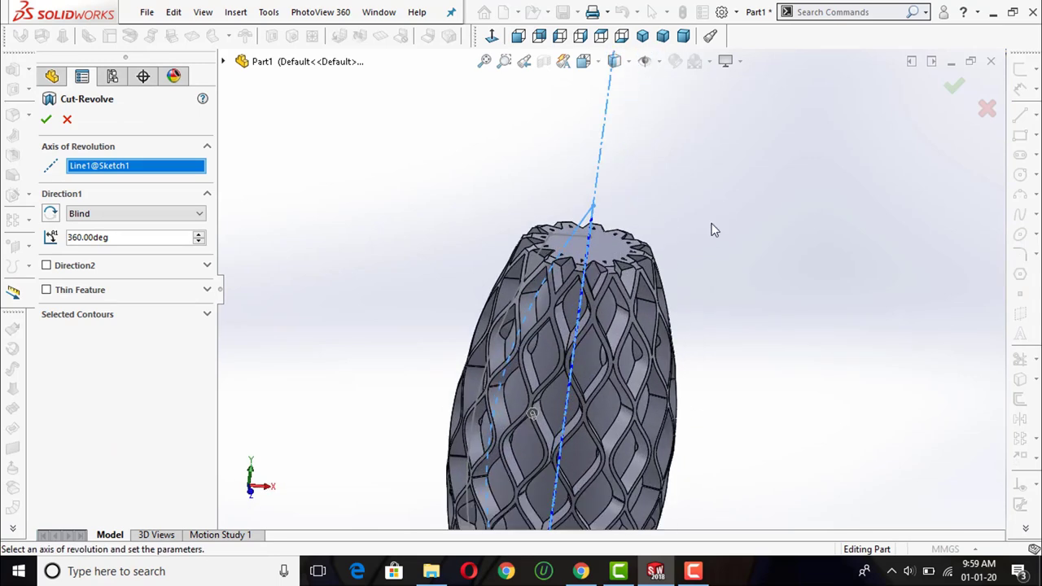
{"action": "left_click", "coordinate": [953, 88]}
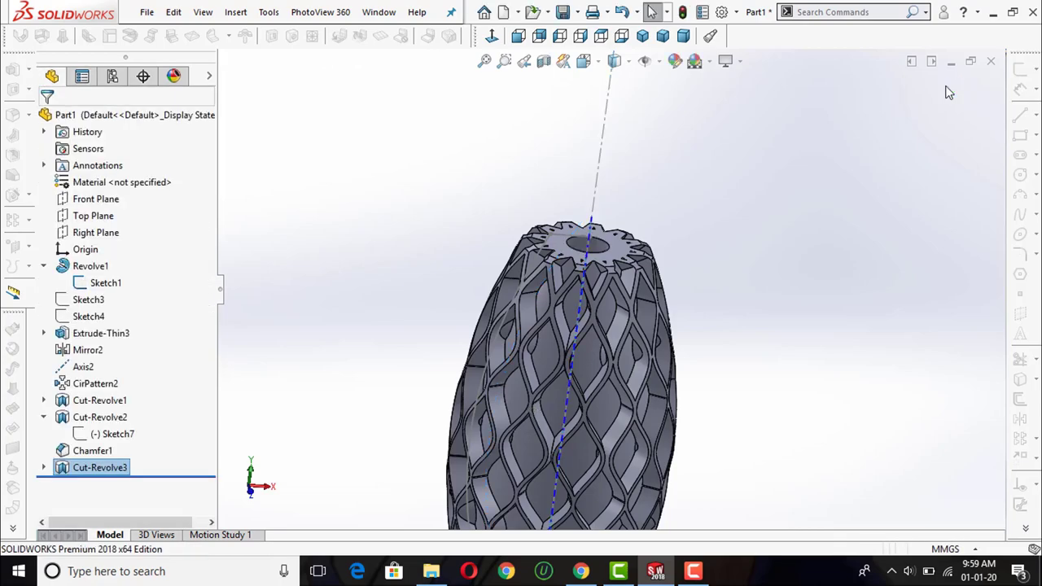
{"action": "mouse_move", "coordinate": [757, 222]}
{"action": "middle_mouse_down"}
{"action": "mouse_move", "coordinate": [729, 314]}
{"action": "mouse_move", "coordinate": [714, 242]}
{"action": "mouse_move", "coordinate": [714, 278]}
{"action": "middle_mouse_up"}
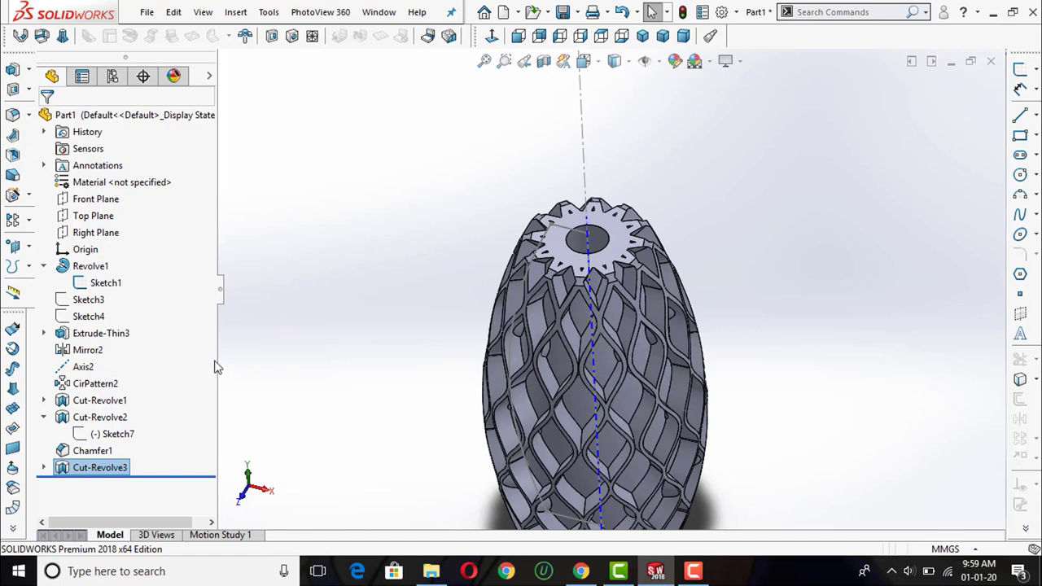
- Change the top cut sketch's 10.00 dimension to 5 and make its sloped line vertical
{"action": "left_click", "coordinate": [45, 469]}
{"action": "left_click", "coordinate": [106, 485]}
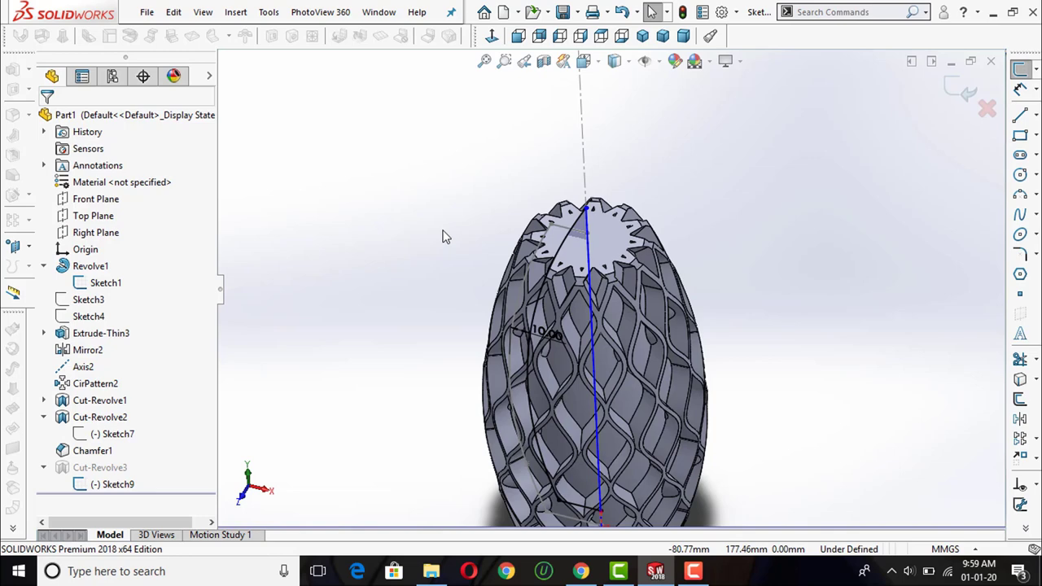
{"action": "key", "text": "ctrl+8"}
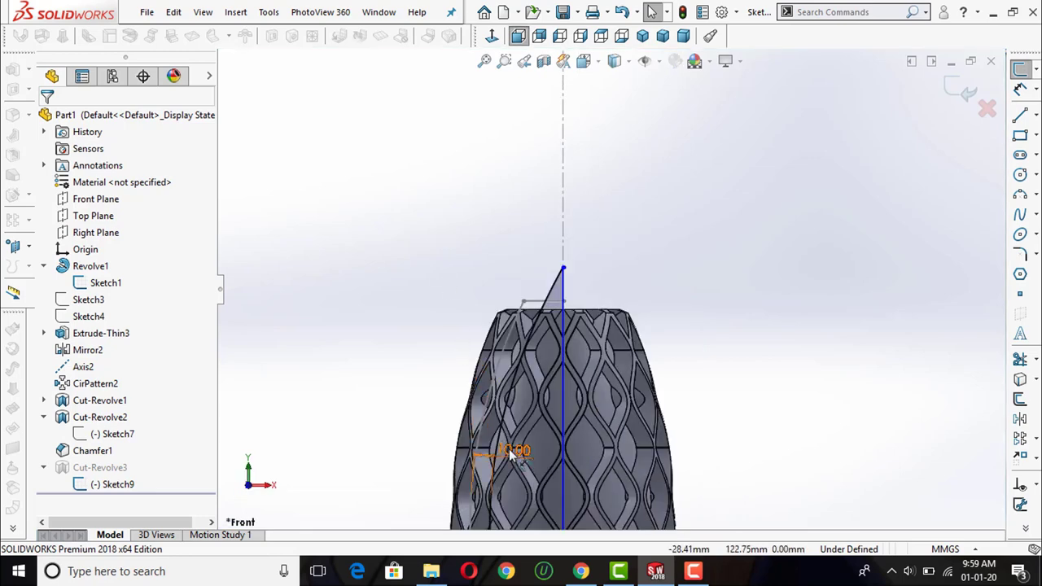
{"action": "double_click", "coordinate": [513, 451]}
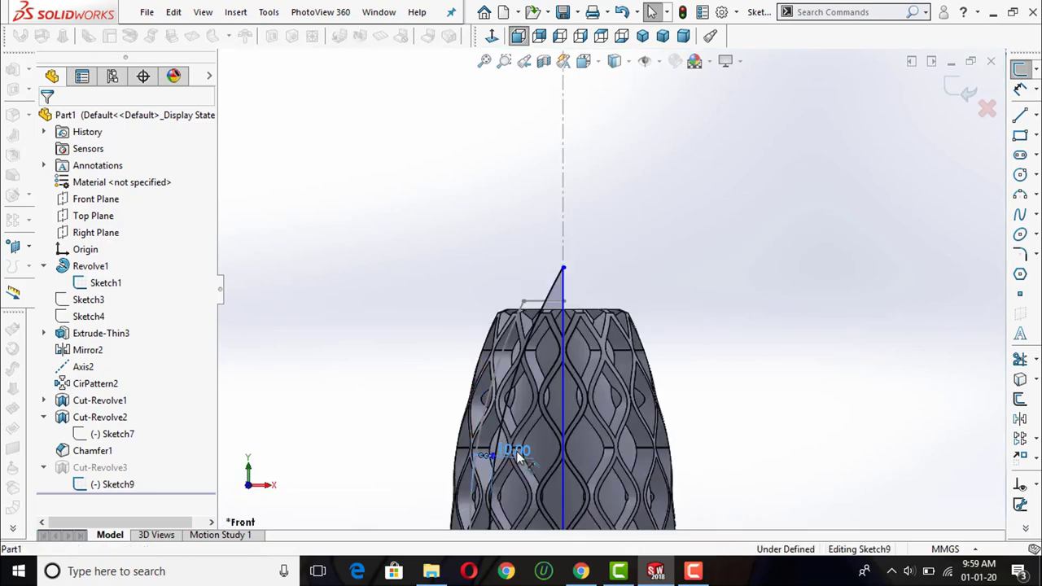
{"action": "type", "text": "5"}
{"action": "key", "text": "Return"}
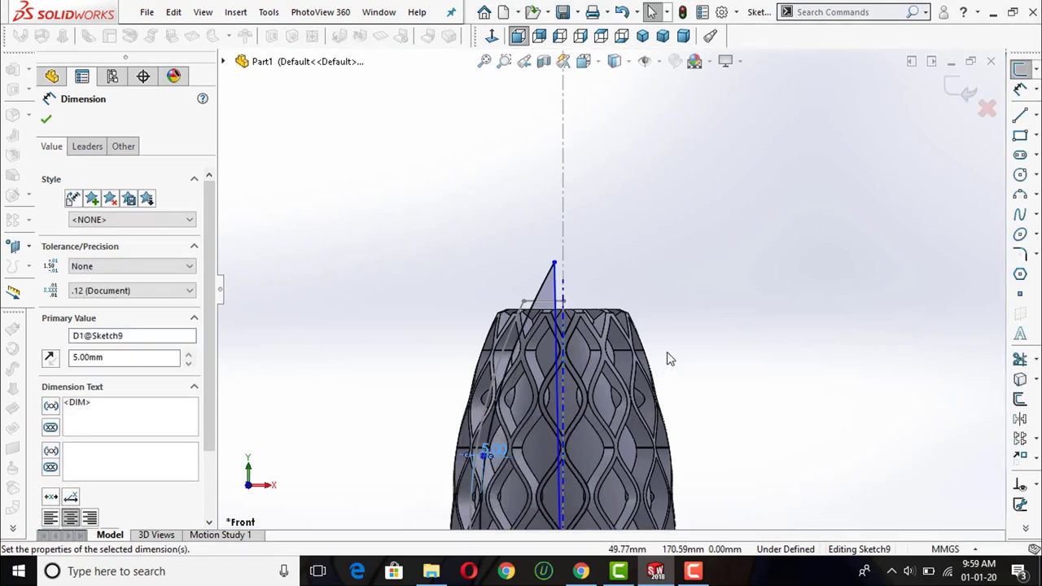
{"action": "scroll", "coordinate": [570, 277], "scroll_direction": "down", "scroll_amount": 2}
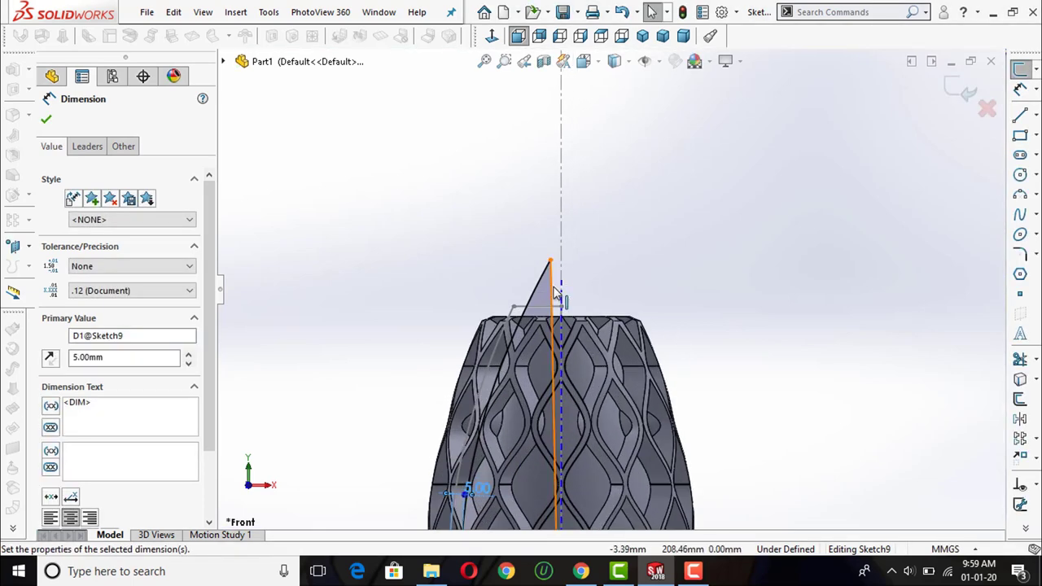
{"action": "left_click", "coordinate": [553, 326]}
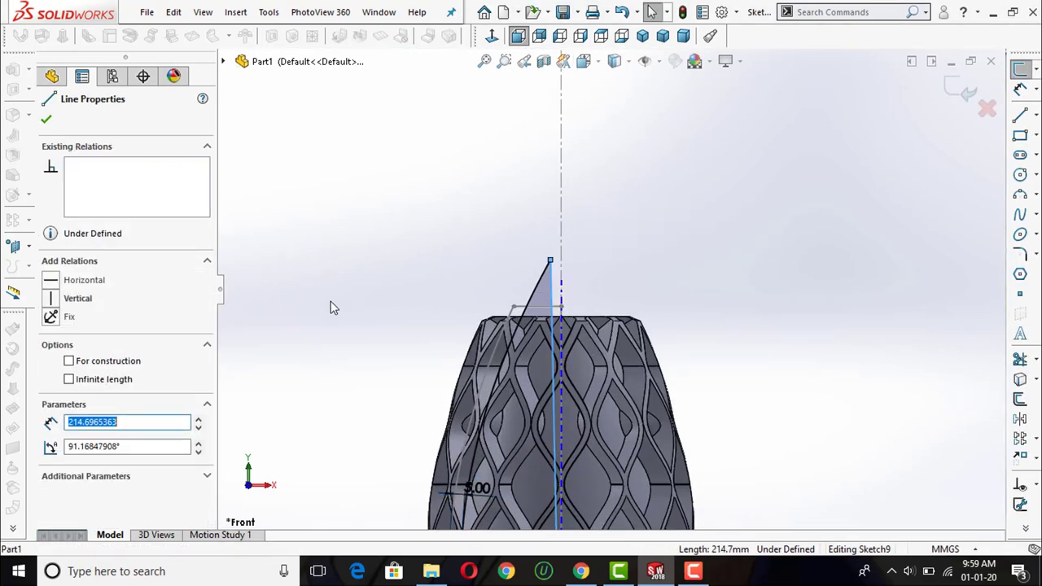
{"action": "left_click", "coordinate": [51, 299]}
{"action": "left_click", "coordinate": [648, 214]}
{"action": "key", "text": "f"}
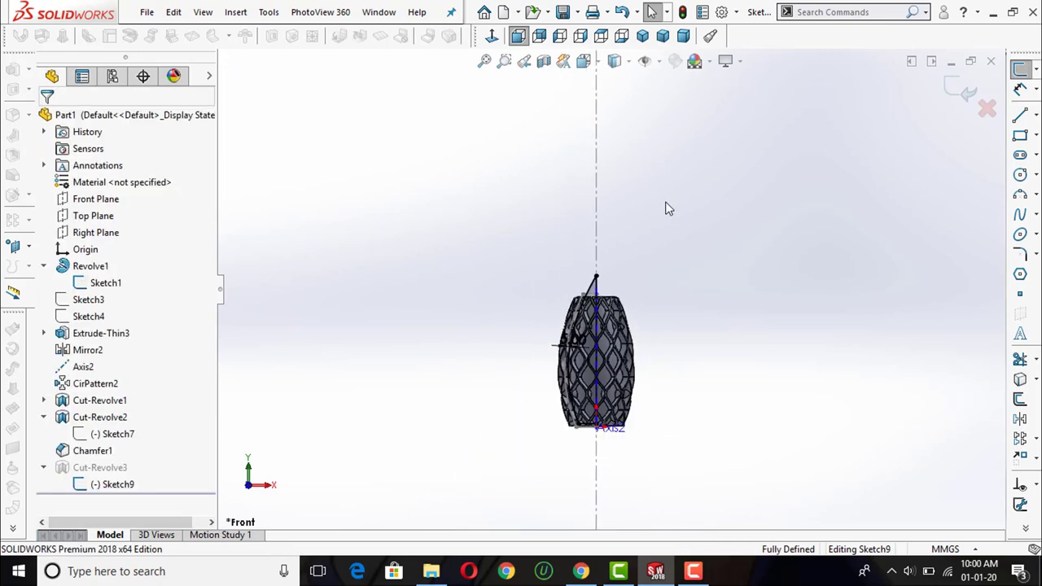
{"action": "left_click", "coordinate": [952, 89]}
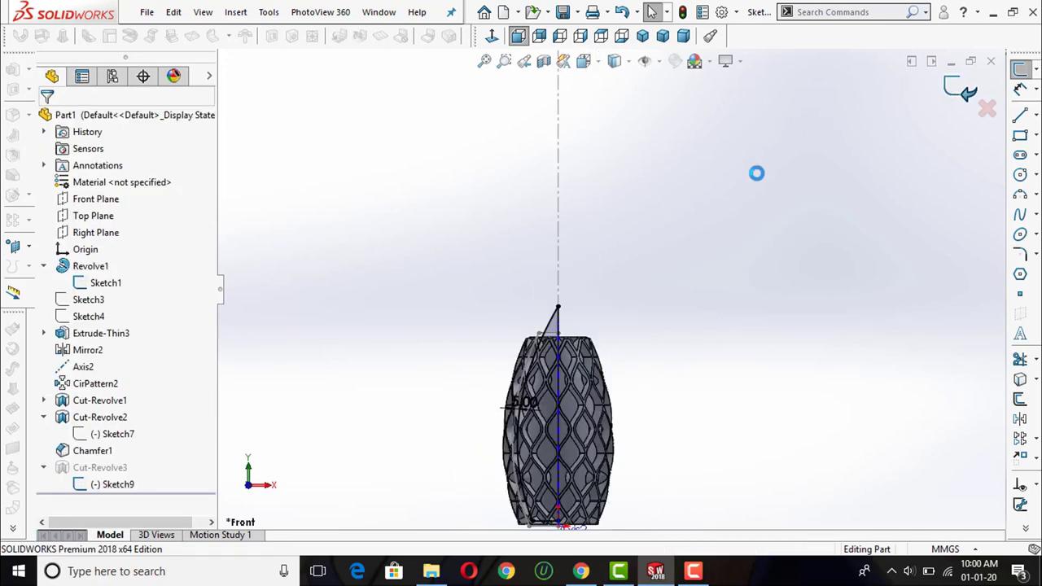
- Hide the original Sketch1 profile and start a Fillet for the lattice openings
{"action": "mouse_move", "coordinate": [649, 245]}
{"action": "middle_mouse_down"}
{"action": "mouse_move", "coordinate": [619, 391]}
{"action": "mouse_move", "coordinate": [586, 342]}
{"action": "middle_mouse_up"}
{"action": "scroll", "coordinate": [610, 394], "scroll_direction": "down", "scroll_amount": 3}
{"action": "scroll", "coordinate": [593, 399], "scroll_direction": "down", "scroll_amount": 3}
{"action": "scroll", "coordinate": [586, 342], "scroll_direction": "up", "scroll_amount": 2}
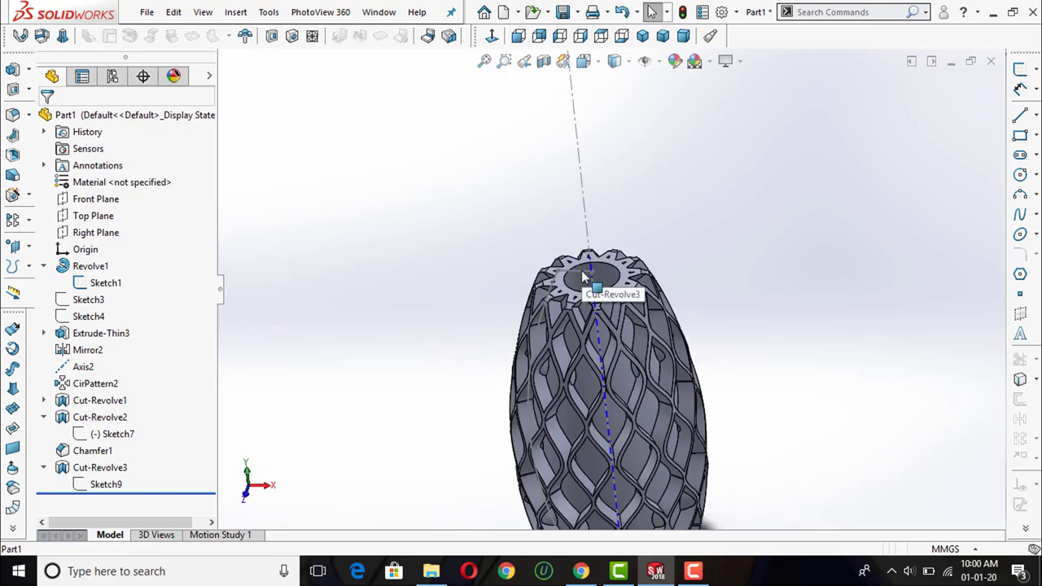
{"action": "left_click", "coordinate": [583, 277]}
{"action": "left_click", "coordinate": [649, 226]}
{"action": "scroll", "coordinate": [649, 233], "scroll_direction": "up", "scroll_amount": 2}
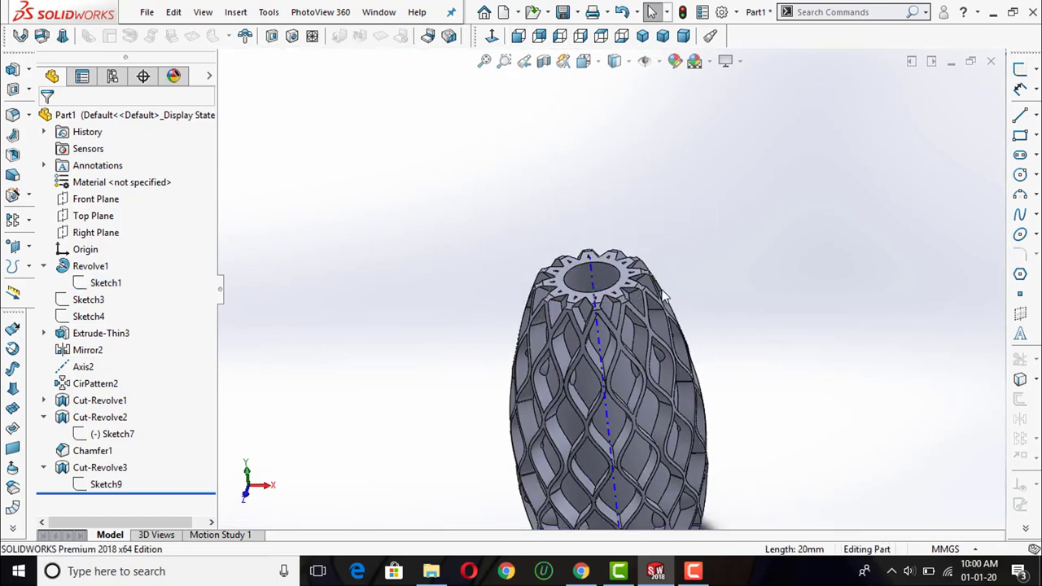
{"action": "mouse_move", "coordinate": [639, 334]}
{"action": "middle_mouse_down"}
{"action": "mouse_move", "coordinate": [635, 318]}
{"action": "mouse_move", "coordinate": [463, 399]}
{"action": "mouse_move", "coordinate": [618, 328]}
{"action": "middle_mouse_up"}
{"action": "scroll", "coordinate": [634, 319], "scroll_direction": "down", "scroll_amount": 3}
{"action": "middle_click_drag", "start_coordinate": [660, 289], "coordinate": [598, 337]}
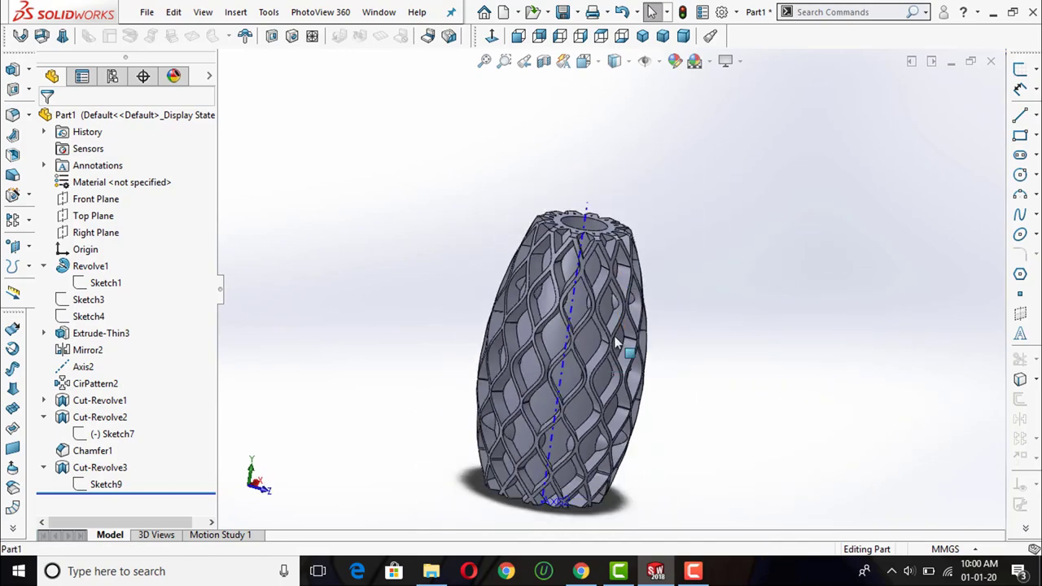
{"action": "left_click", "coordinate": [13, 115]}
{"action": "scroll", "coordinate": [587, 244], "scroll_direction": "down", "scroll_amount": 2}
{"action": "scroll", "coordinate": [586, 244], "scroll_direction": "down", "scroll_amount": 3}
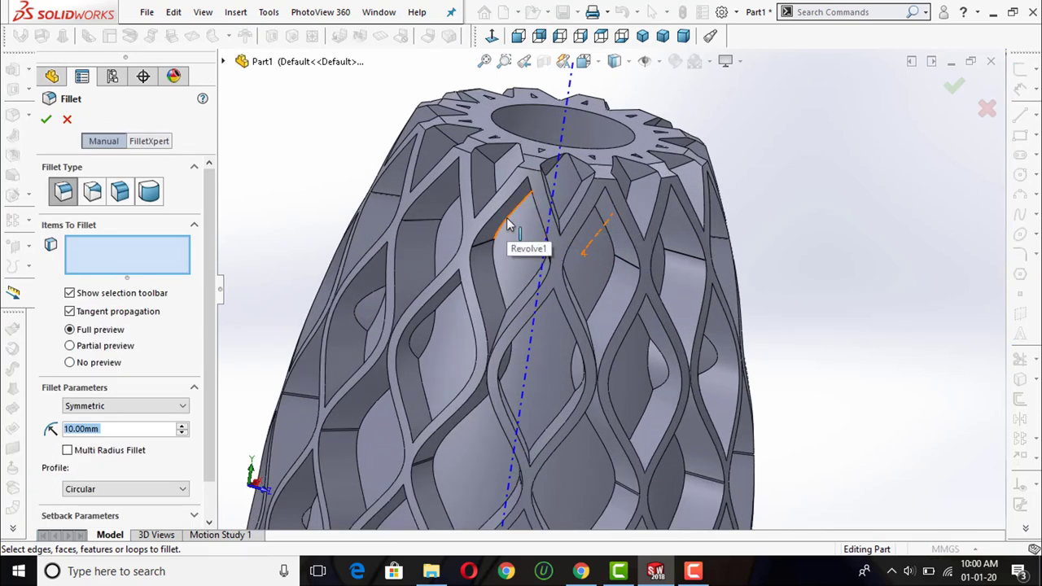
- Try fillet radii of 2 and 5 mm and add the first diamond opening's other edge
{"action": "scroll", "coordinate": [507, 224], "scroll_direction": "down", "scroll_amount": 2}
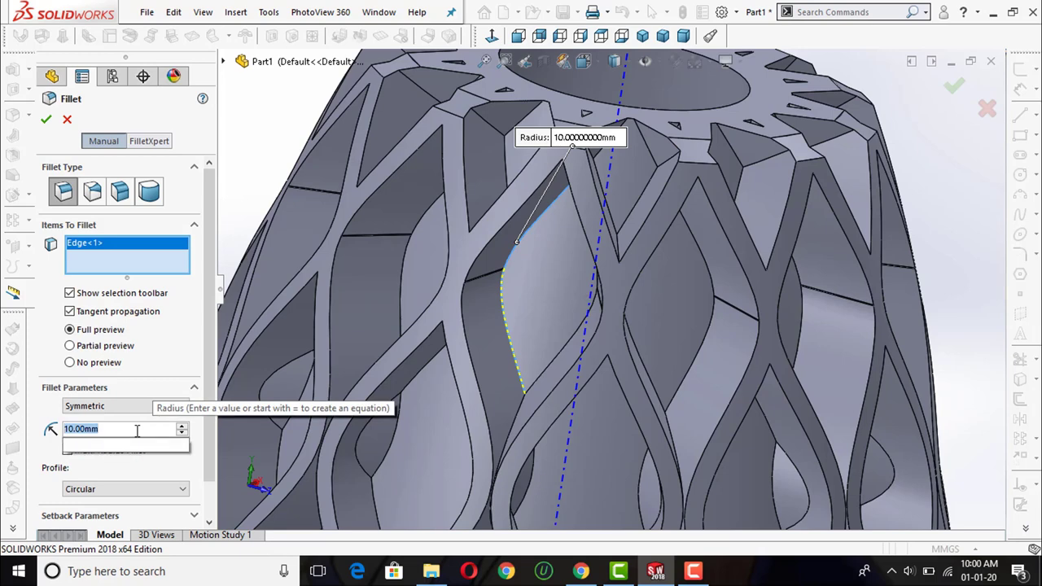
{"action": "type", "text": "2"}
{"action": "key", "text": "Return"}
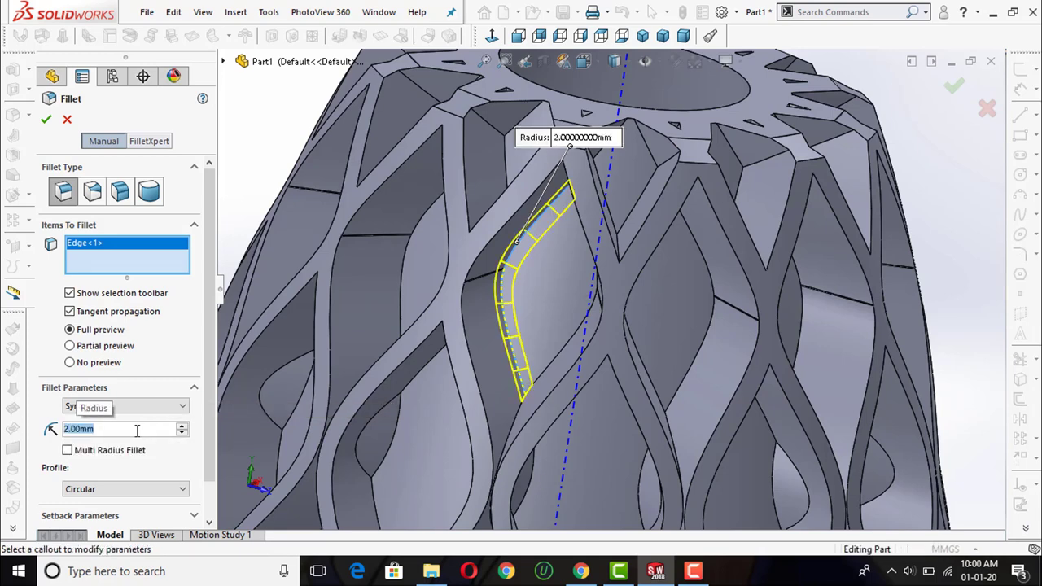
{"action": "type", "text": "5"}
{"action": "key", "text": "Return"}
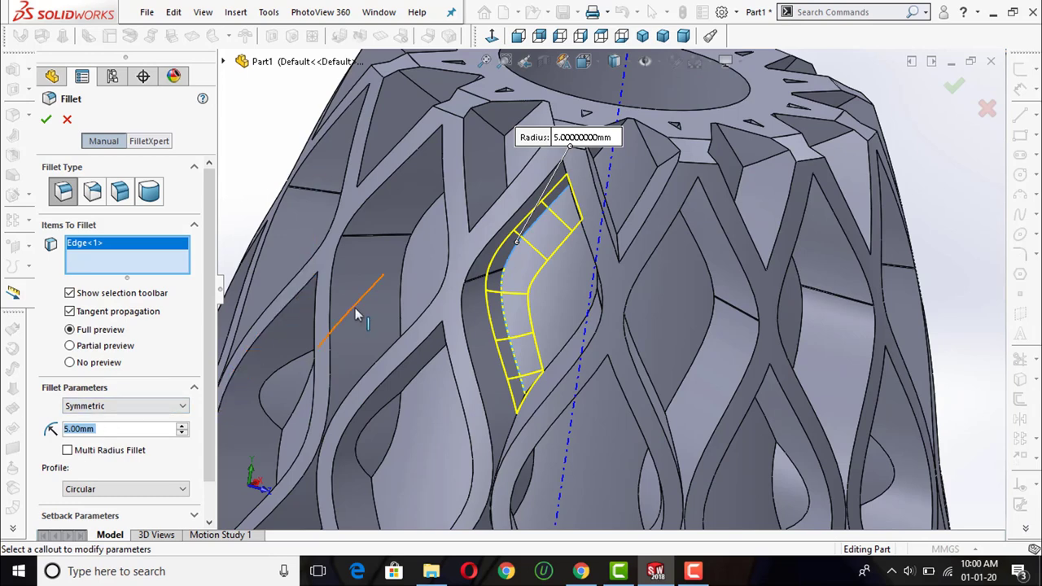
{"action": "middle_click_drag", "start_coordinate": [356, 316], "coordinate": [600, 299]}
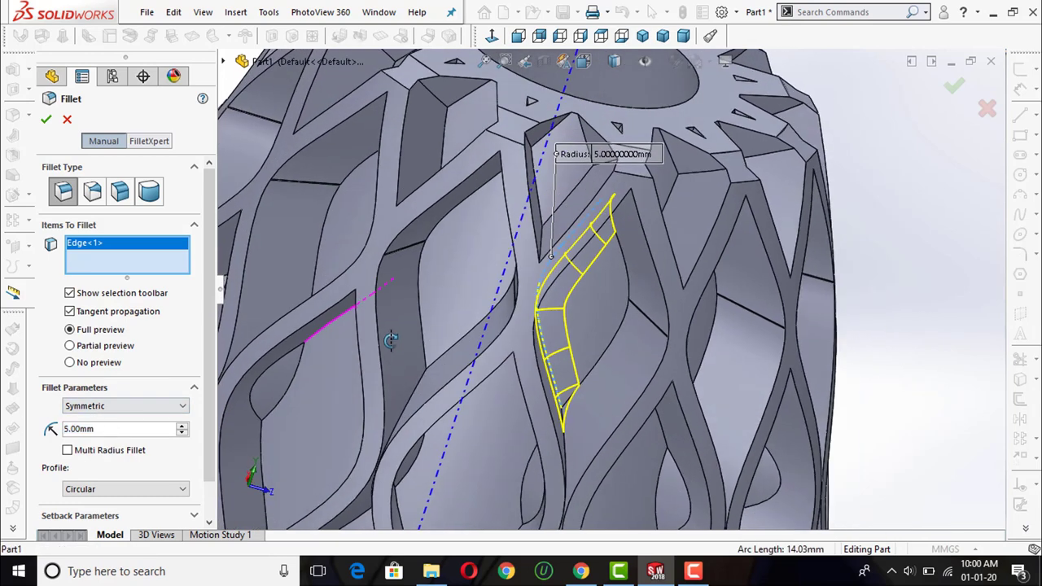
{"action": "left_click", "coordinate": [625, 322]}
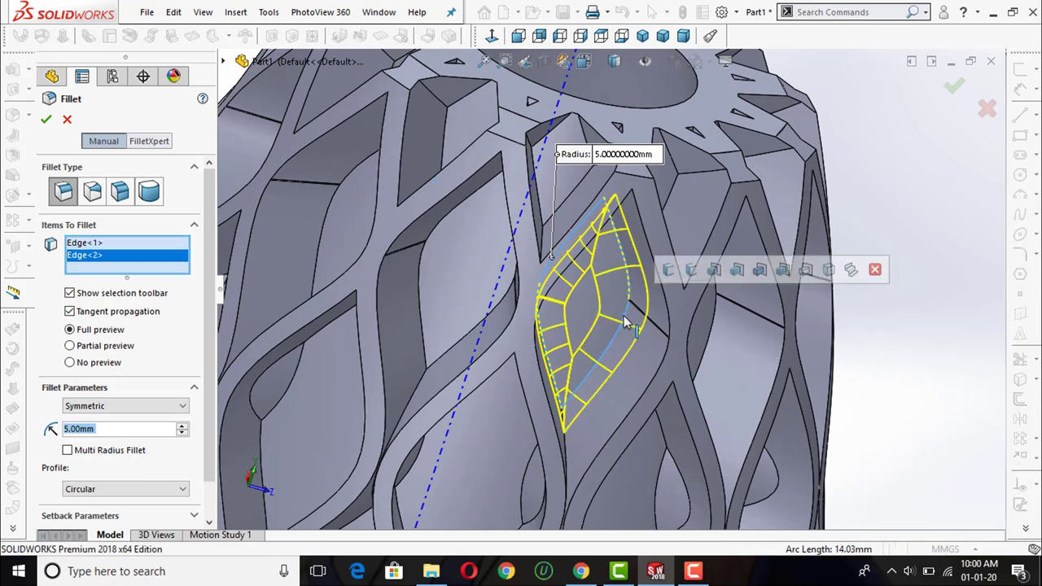
{"action": "middle_click_drag", "start_coordinate": [585, 350], "coordinate": [619, 342]}
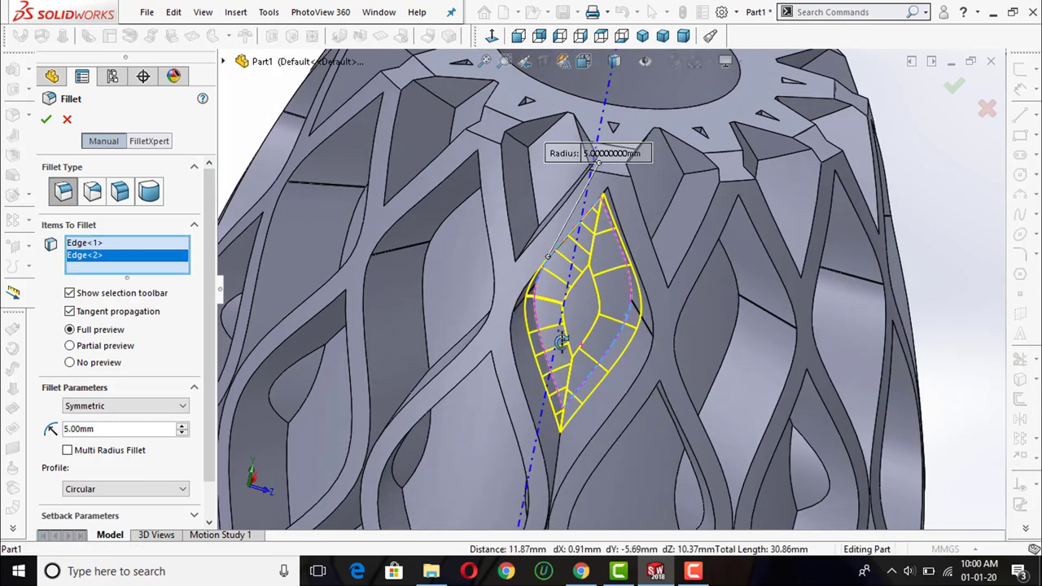
- Set the radius to 4 mm, add the neighbouring opening's edges, and apply Fillet1
{"action": "left_click", "coordinate": [143, 425]}
{"action": "type", "text": "4"}
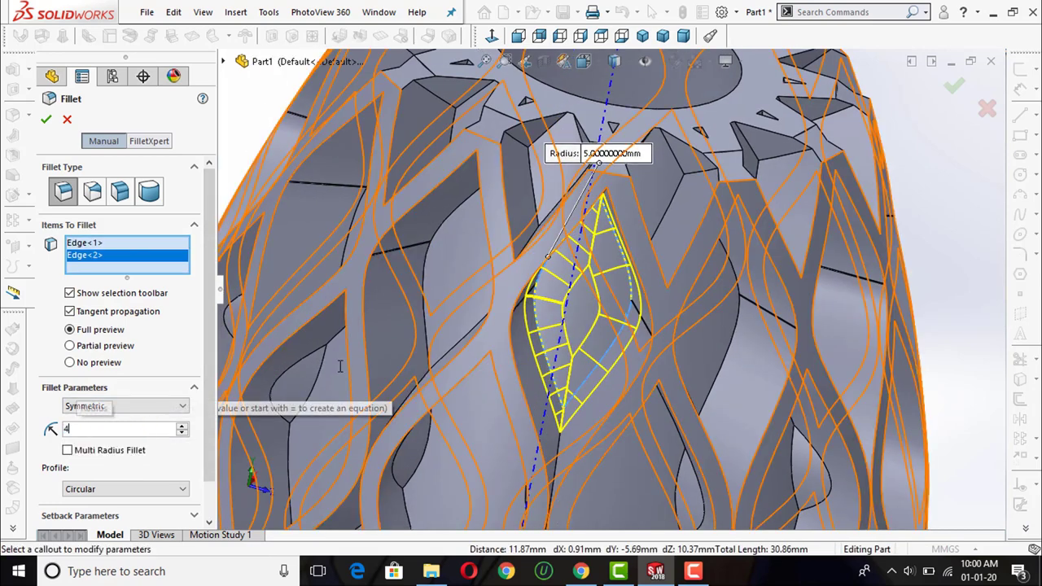
{"action": "key", "text": "Return"}
{"action": "scroll", "coordinate": [635, 287], "scroll_direction": "up", "scroll_amount": 3}
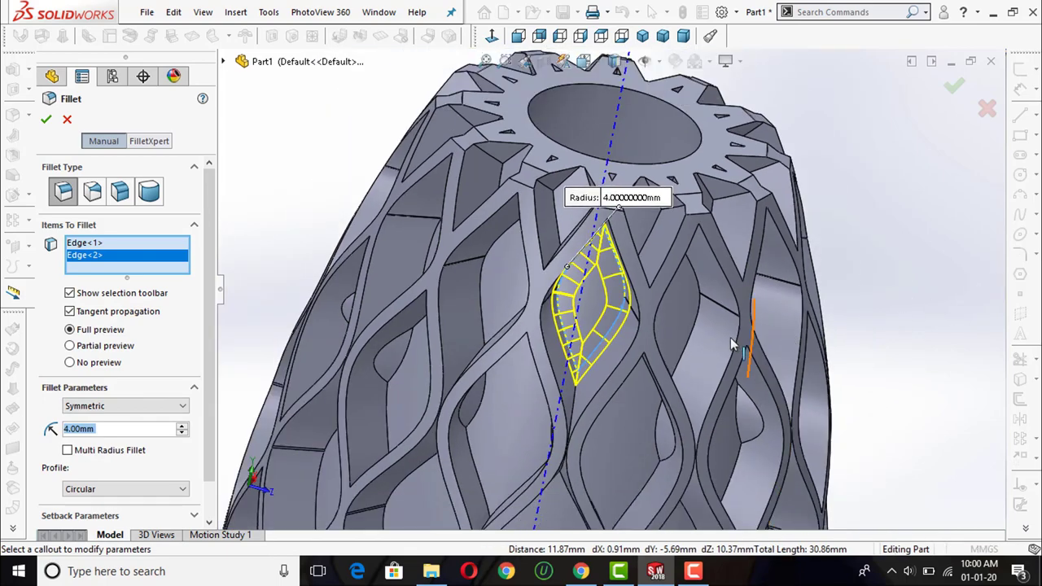
{"action": "middle_click_drag", "start_coordinate": [732, 344], "coordinate": [716, 311]}
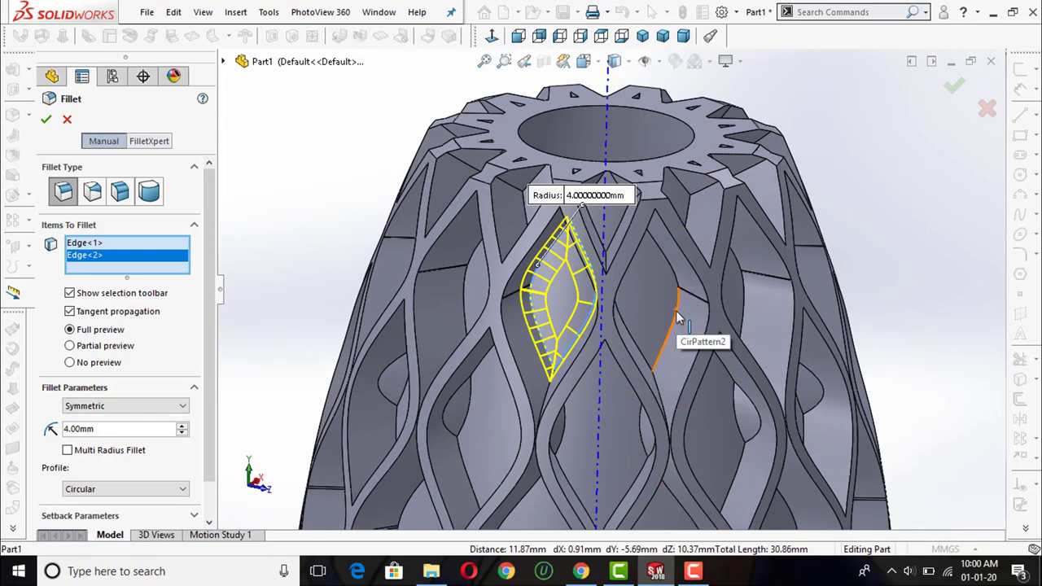
{"action": "left_click", "coordinate": [643, 326]}
{"action": "middle_click_drag", "start_coordinate": [644, 326], "coordinate": [568, 379]}
{"action": "left_click", "coordinate": [560, 386]}
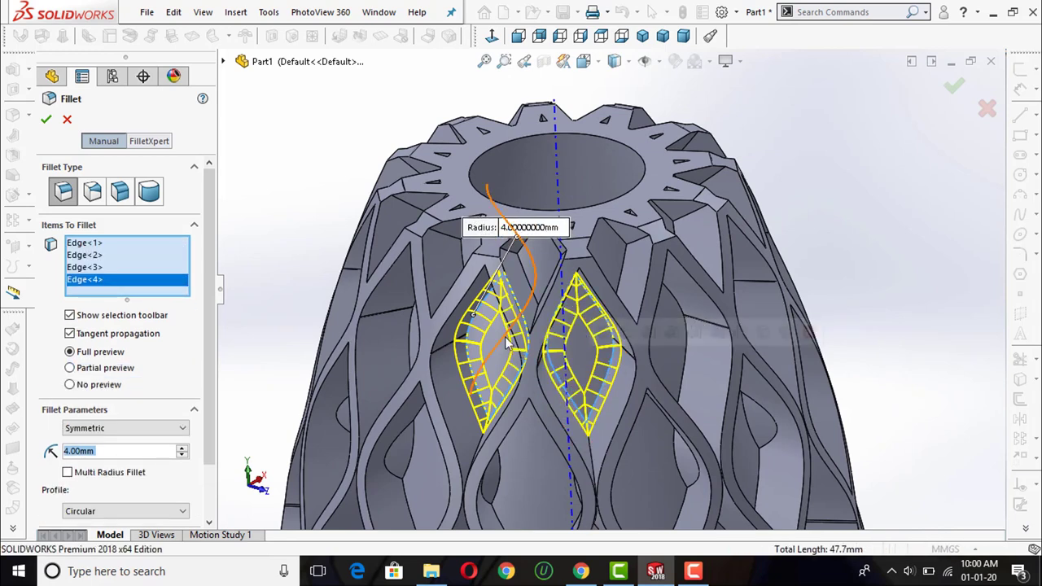
{"action": "left_click", "coordinate": [46, 121]}
- Round one edge of a diamond opening with a 4 mm fillet
{"action": "scroll", "coordinate": [541, 390], "scroll_direction": "up", "scroll_amount": 2}
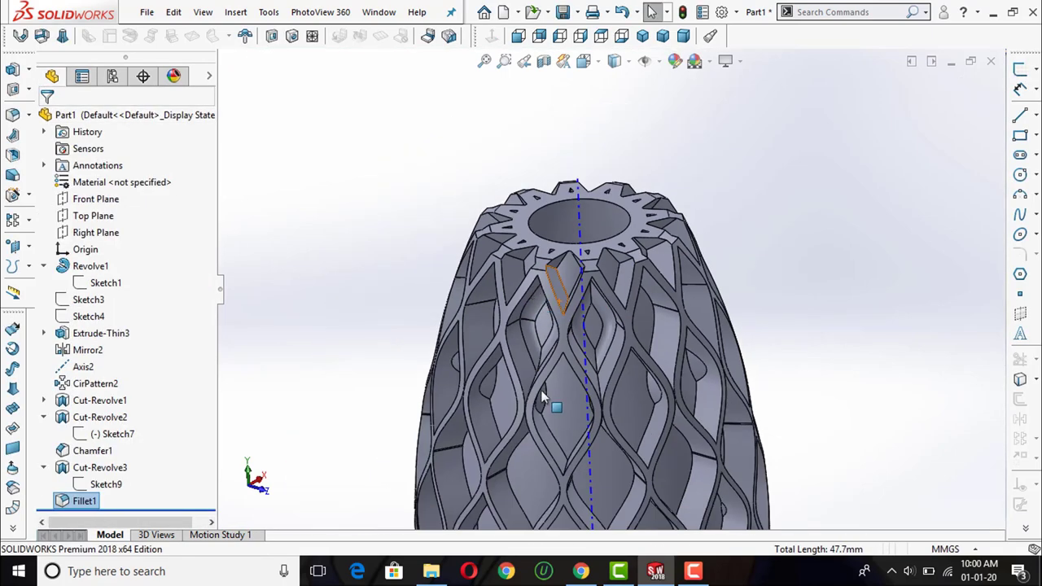
{"action": "scroll", "coordinate": [553, 373], "scroll_direction": "down", "scroll_amount": 4}
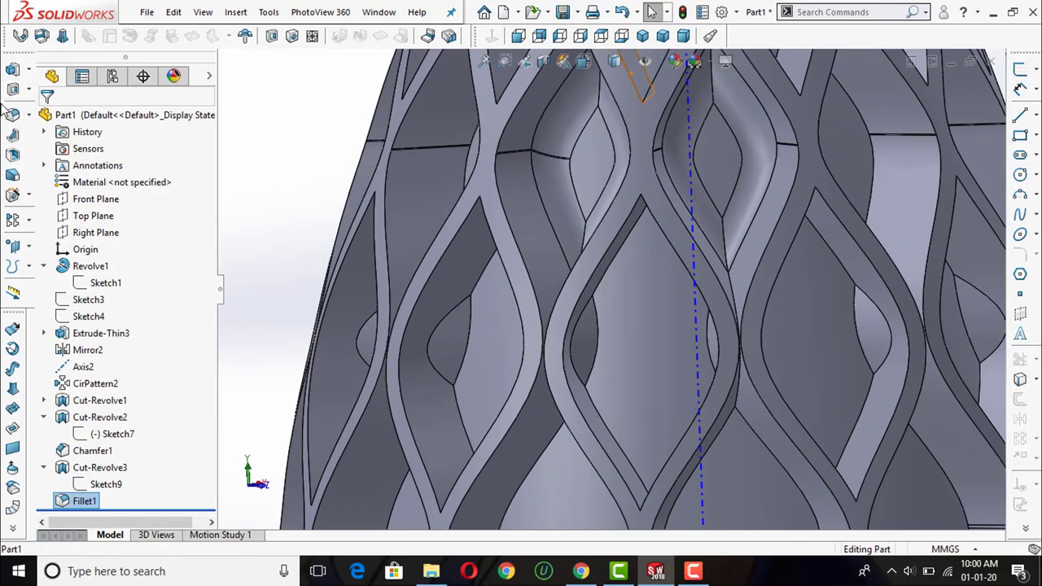
{"action": "left_click", "coordinate": [13, 117]}
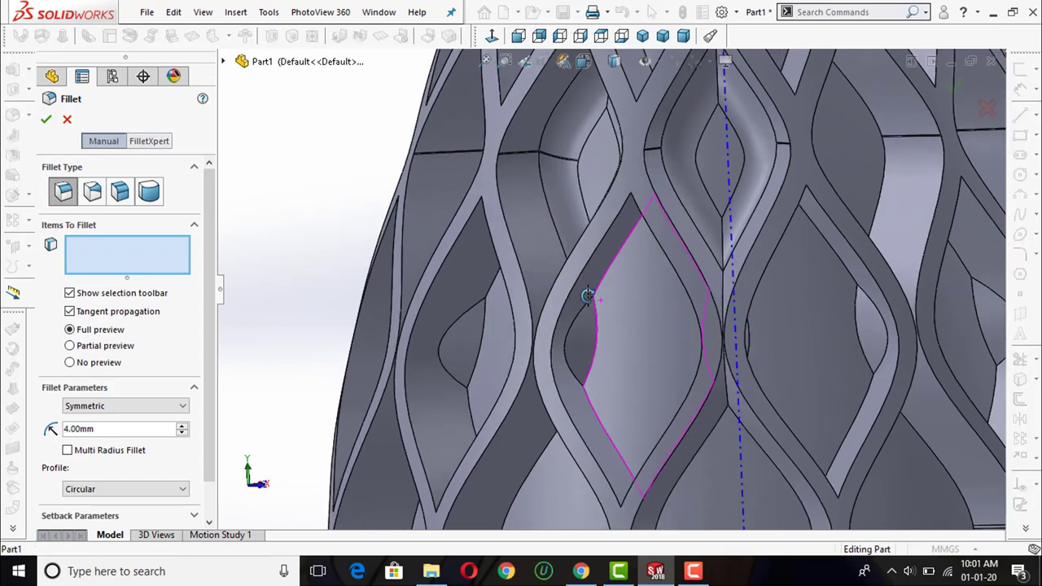
{"action": "left_click", "coordinate": [580, 318]}
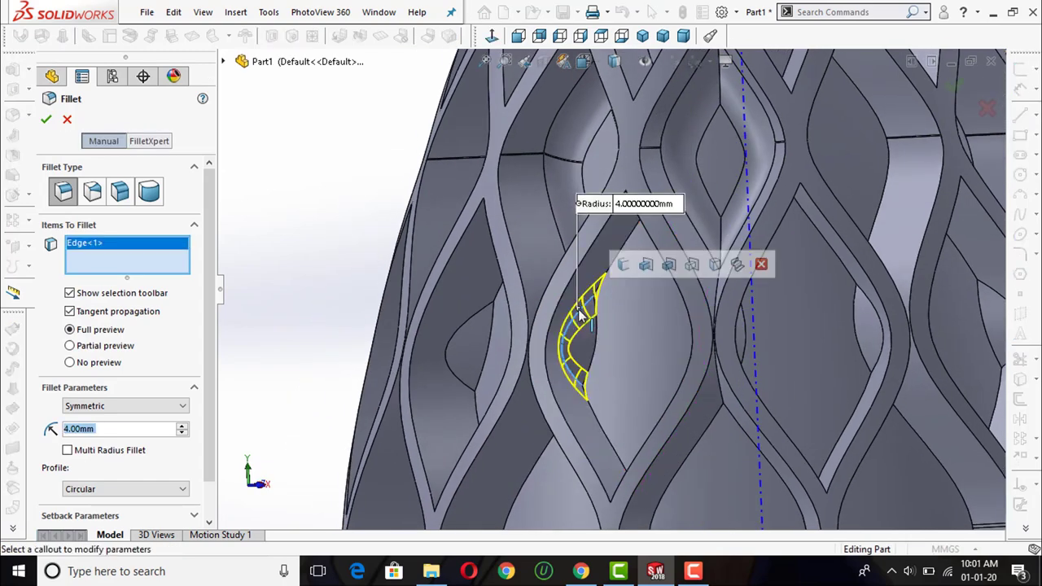
{"action": "mouse_move", "coordinate": [616, 337]}
{"action": "middle_mouse_down"}
{"action": "mouse_move", "coordinate": [701, 353]}
{"action": "mouse_move", "coordinate": [743, 260]}
{"action": "middle_mouse_up"}
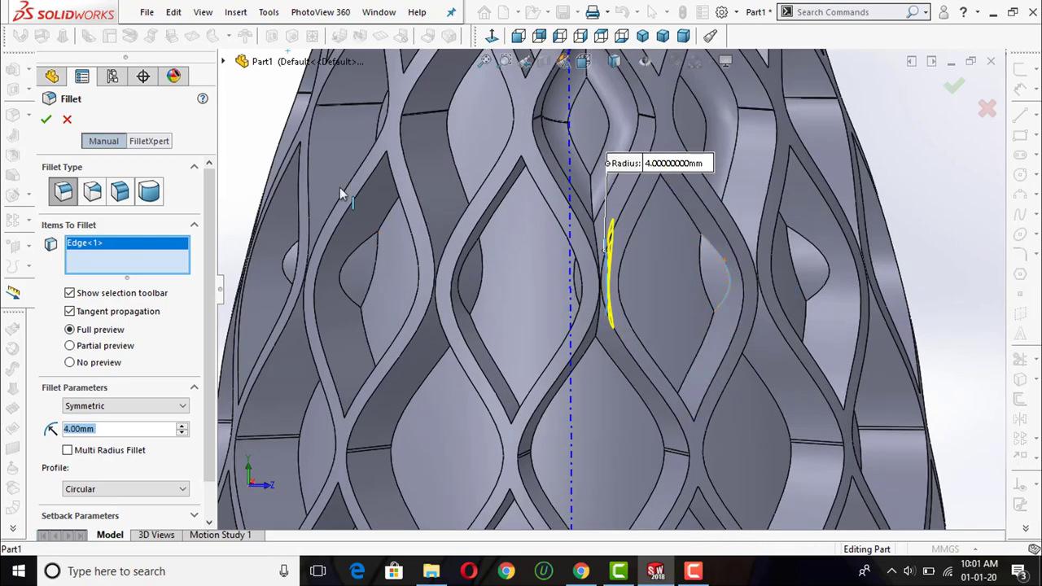
{"action": "left_click", "coordinate": [46, 121]}
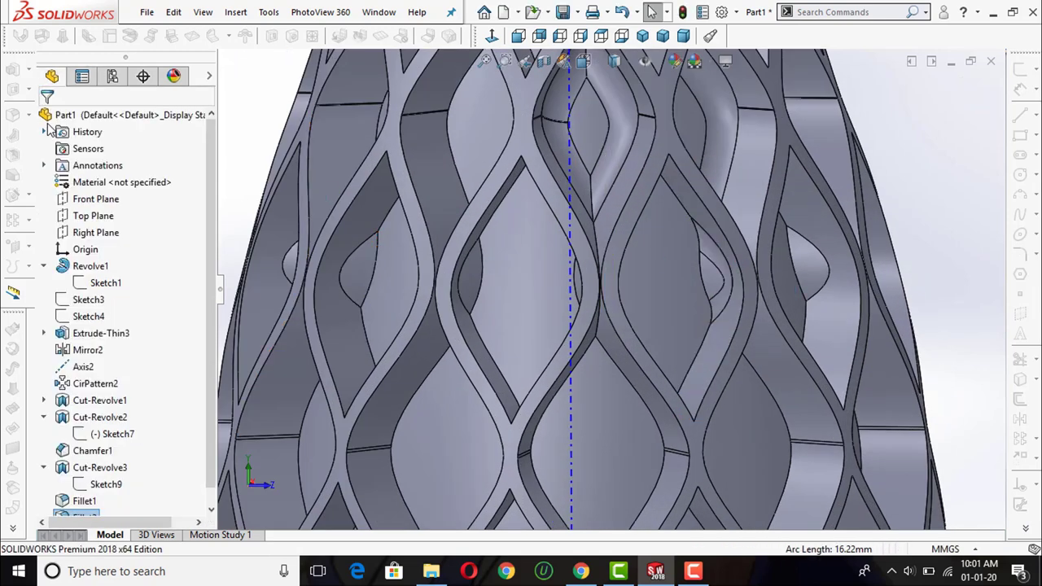
- Start another 4 mm fillet, selecting both edges of a diamond opening
{"action": "left_click", "coordinate": [13, 116]}
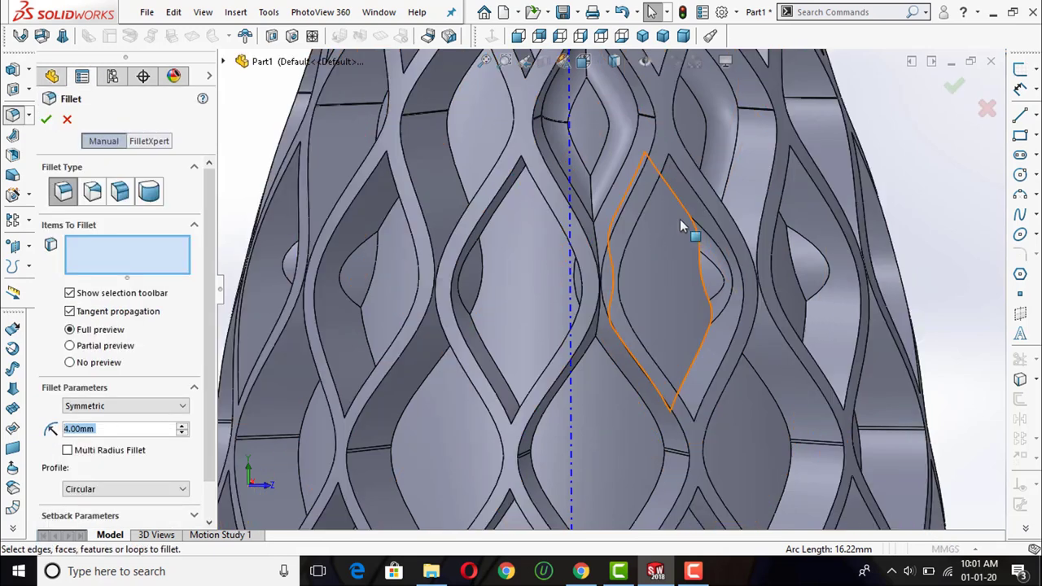
{"action": "left_click", "coordinate": [654, 264]}
{"action": "middle_click_drag", "start_coordinate": [650, 266], "coordinate": [615, 259]}
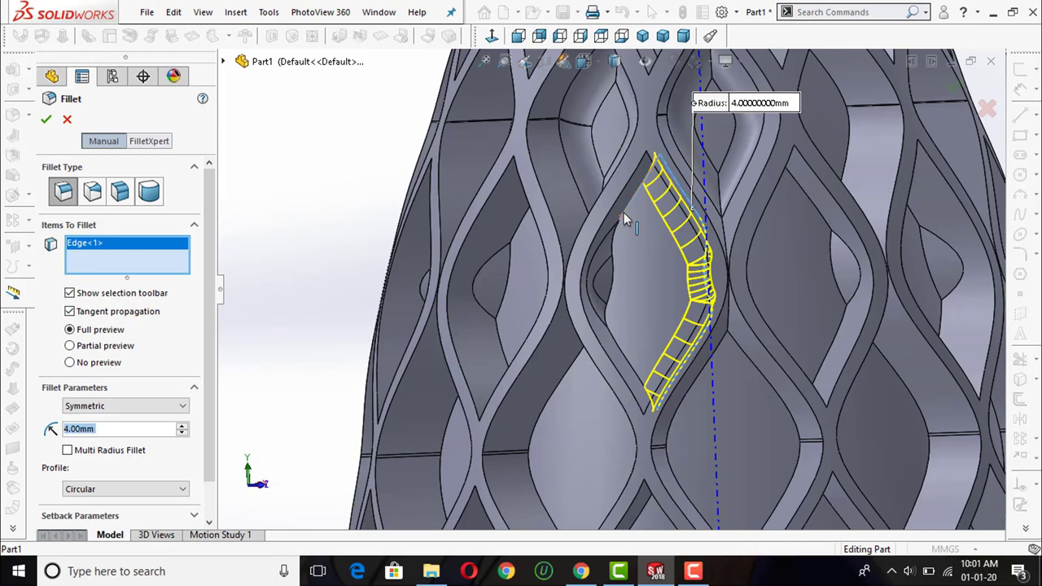
{"action": "left_click", "coordinate": [623, 214]}
{"action": "scroll", "coordinate": [625, 319], "scroll_direction": "up", "scroll_amount": 3}
{"action": "scroll", "coordinate": [647, 295], "scroll_direction": "down", "scroll_amount": 2}
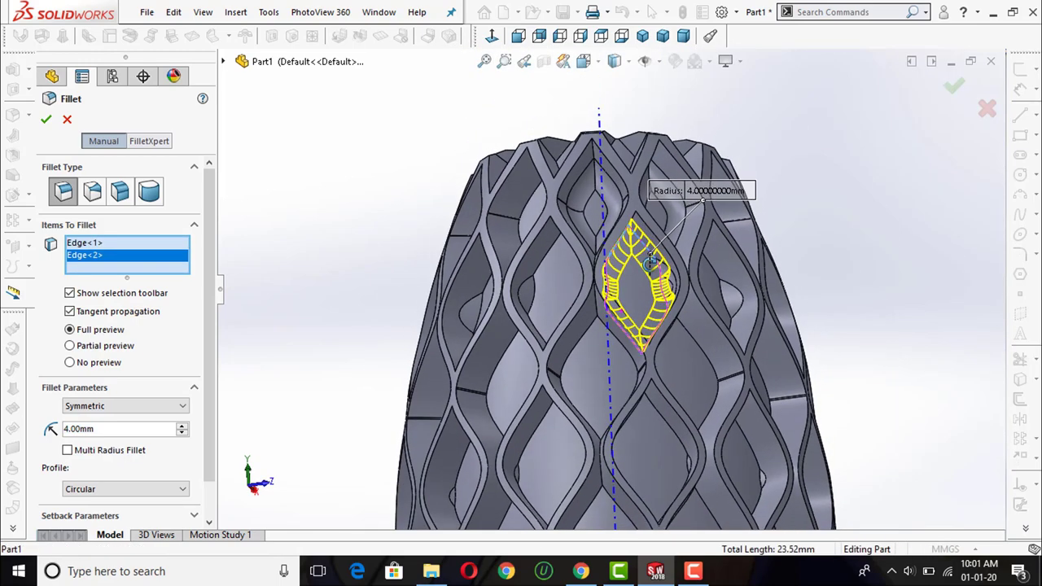
{"action": "scroll", "coordinate": [640, 350], "scroll_direction": "down", "scroll_amount": 3}
{"action": "middle_click_drag", "start_coordinate": [640, 350], "coordinate": [675, 383]}
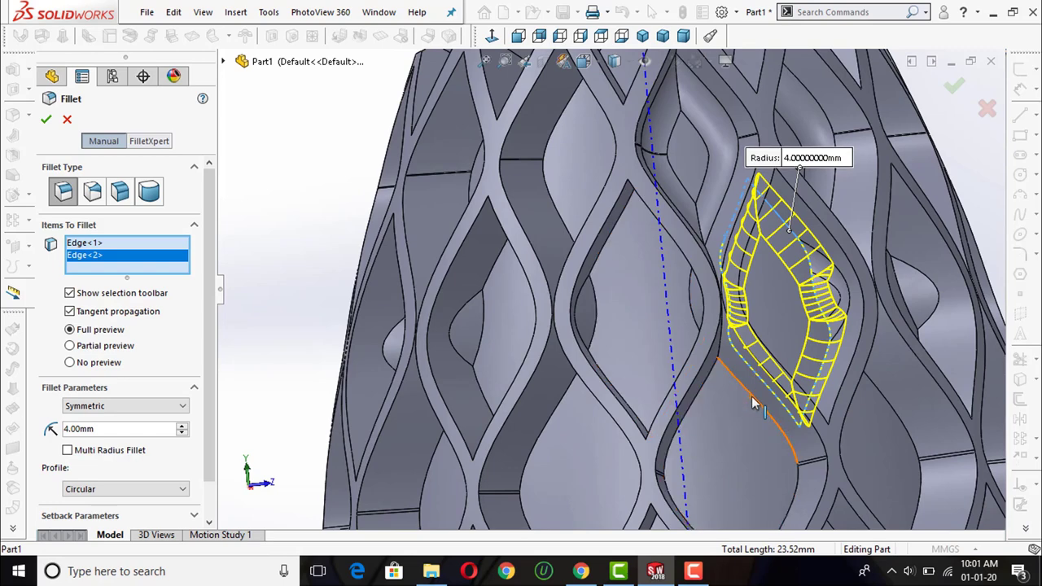
- Add the lower opening's two edges and apply the four-edge fillet
{"action": "left_click", "coordinate": [735, 460]}
{"action": "middle_click_drag", "start_coordinate": [736, 461], "coordinate": [690, 421]}
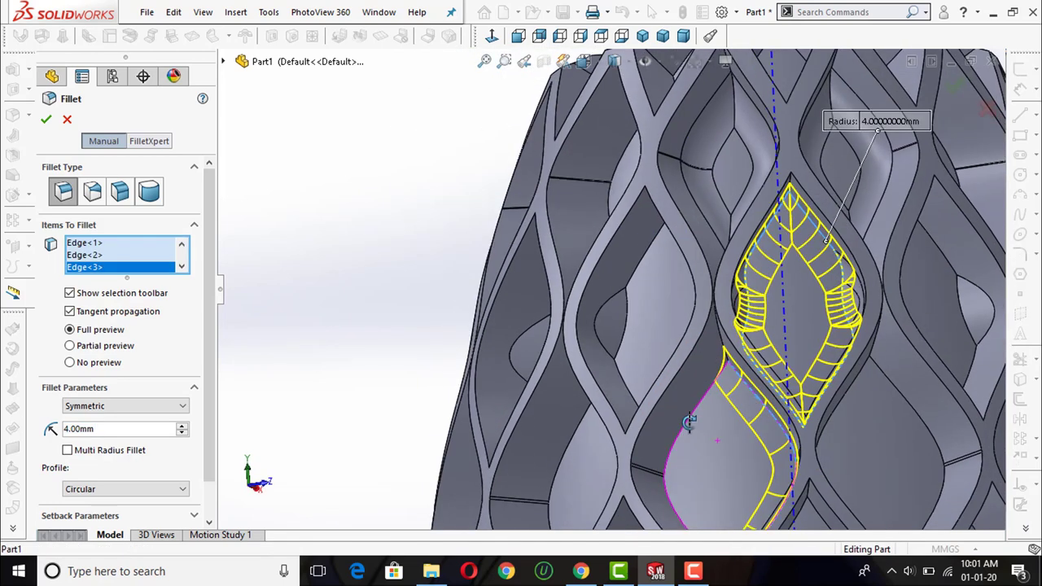
{"action": "left_click", "coordinate": [684, 425]}
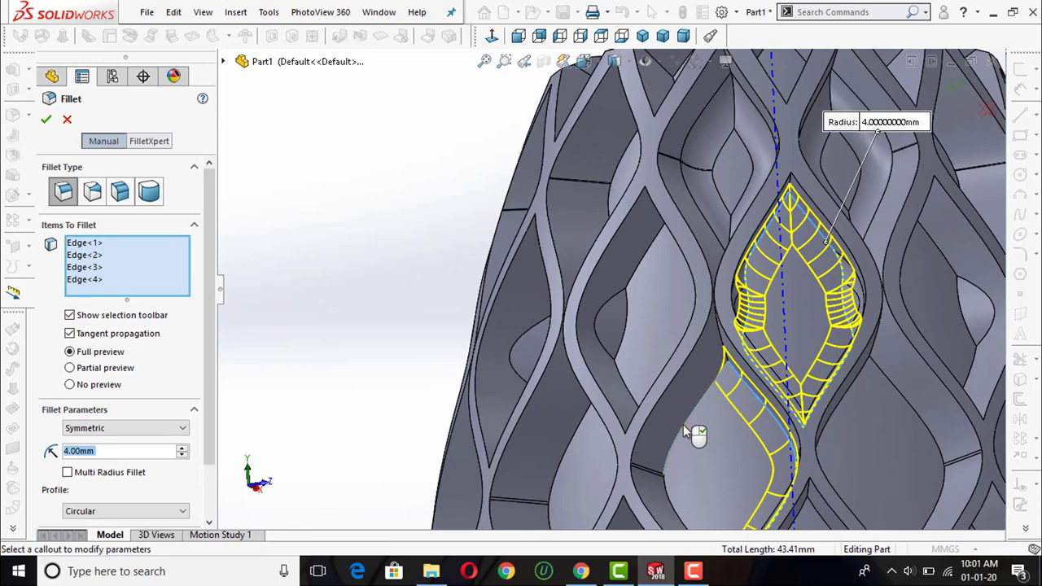
{"action": "scroll", "coordinate": [683, 425], "scroll_direction": "down", "scroll_amount": 3}
{"action": "scroll", "coordinate": [719, 488], "scroll_direction": "up", "scroll_amount": 3}
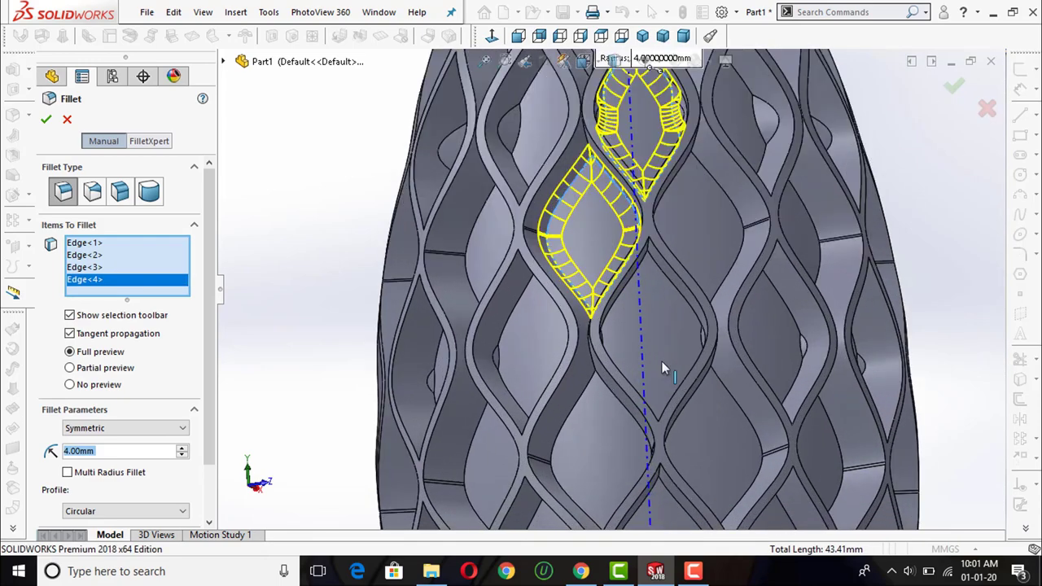
{"action": "middle_click_drag", "start_coordinate": [661, 361], "coordinate": [618, 342]}
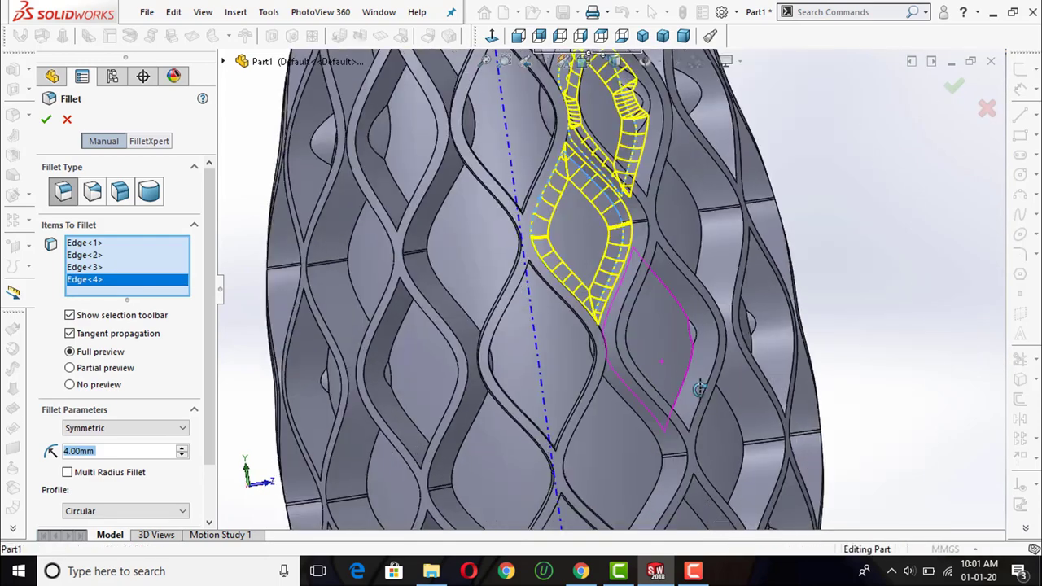
{"action": "left_click", "coordinate": [46, 122]}
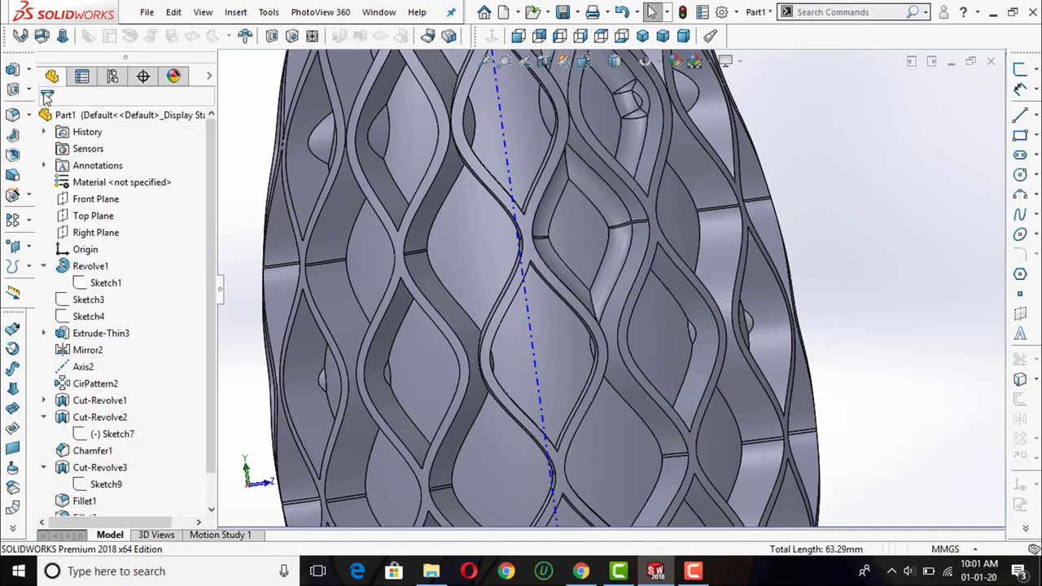
- Fillet both edges of the next diamond opening at 4 mm, then view the result
{"action": "left_click", "coordinate": [12, 117]}
{"action": "scroll", "coordinate": [693, 345], "scroll_direction": "up", "scroll_amount": 3}
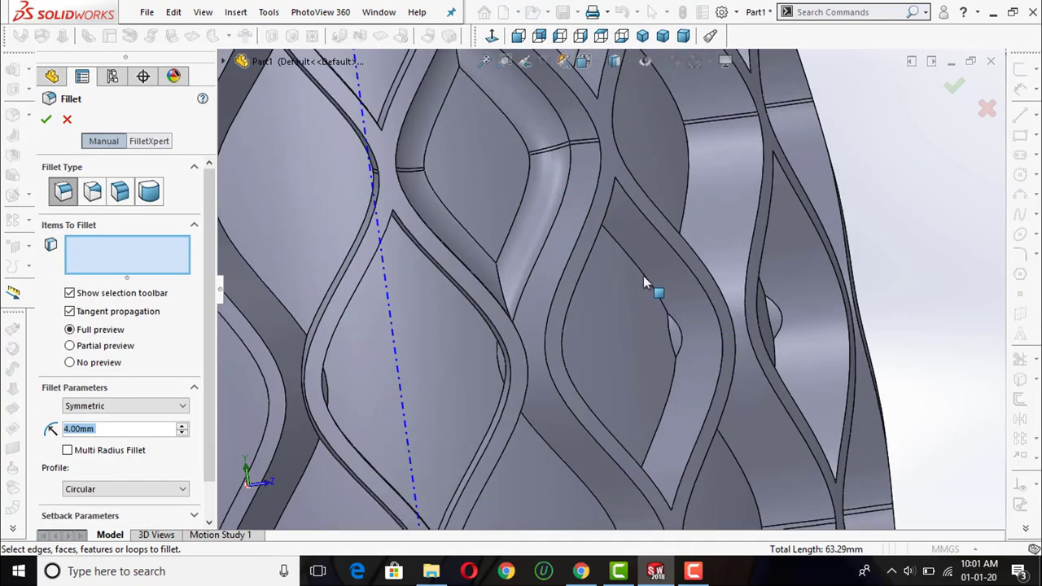
{"action": "left_click", "coordinate": [613, 340]}
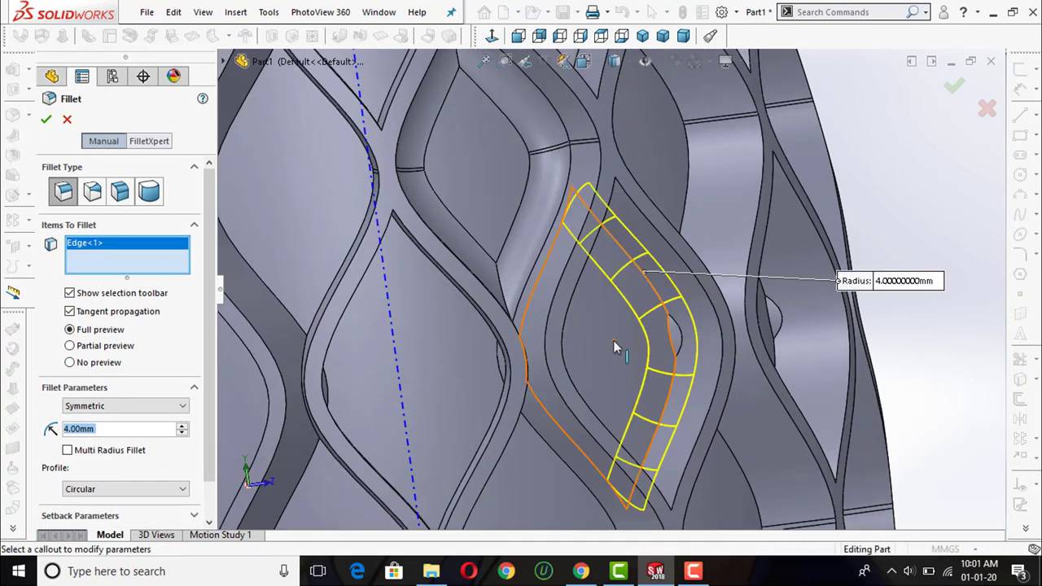
{"action": "middle_click_drag", "start_coordinate": [614, 340], "coordinate": [535, 349]}
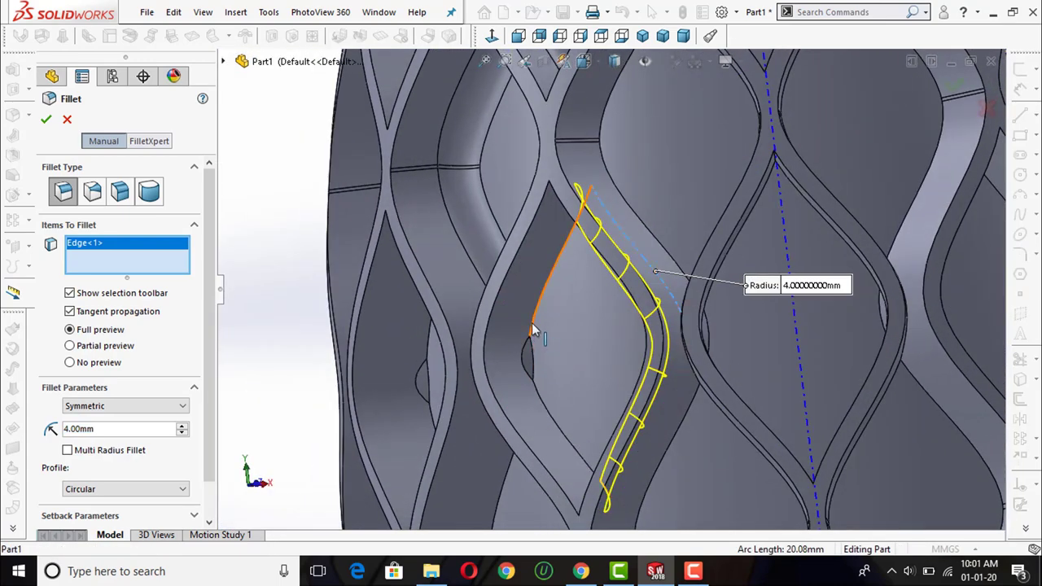
{"action": "left_click", "coordinate": [533, 328]}
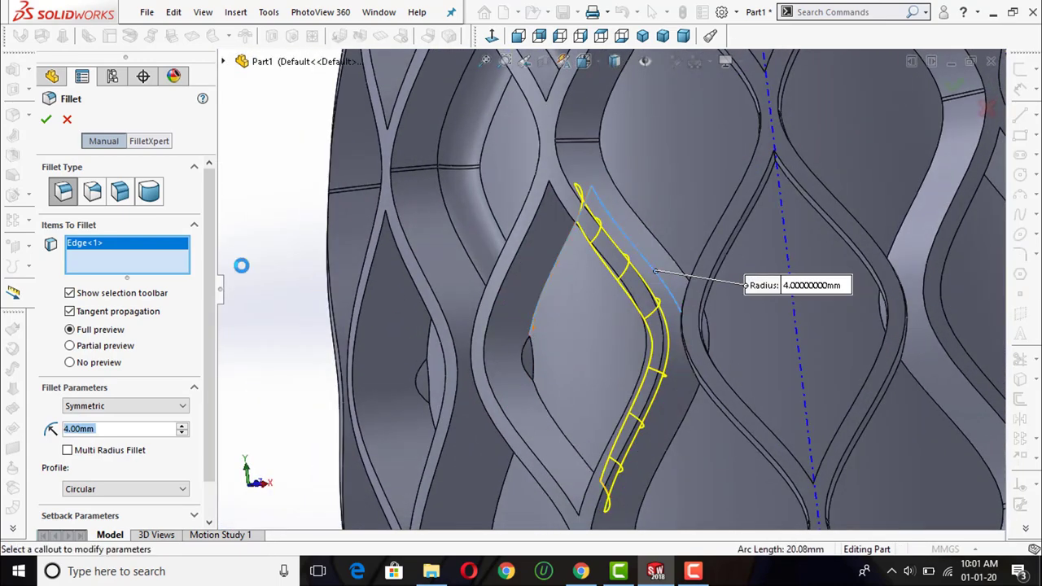
{"action": "left_click", "coordinate": [45, 122]}
{"action": "scroll", "coordinate": [565, 350], "scroll_direction": "up", "scroll_amount": 3}
{"action": "scroll", "coordinate": [591, 328], "scroll_direction": "up", "scroll_amount": 2}
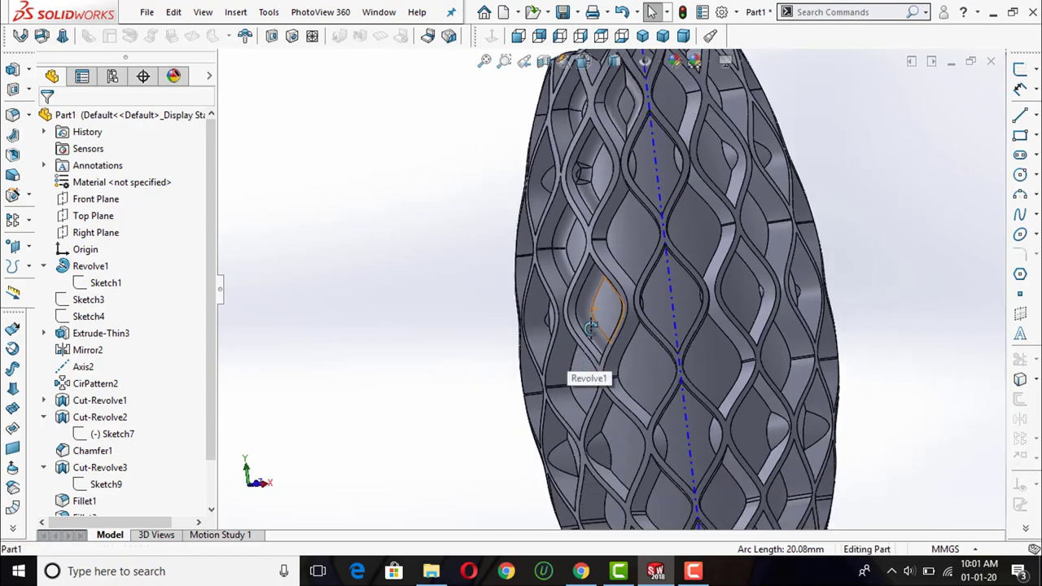
{"action": "mouse_move", "coordinate": [591, 329]}
{"action": "middle_mouse_down"}
{"action": "mouse_move", "coordinate": [594, 360]}
{"action": "mouse_move", "coordinate": [628, 342]}
{"action": "middle_mouse_up"}
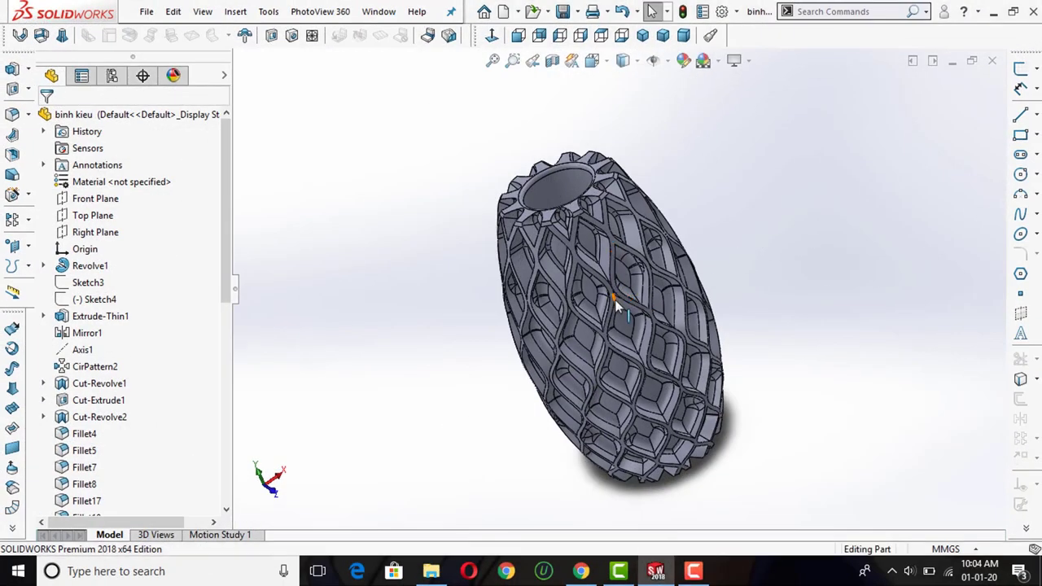
- Orbit the finished vase and scroll the feature tree to review fillets through Fillet36
{"action": "mouse_move", "coordinate": [619, 285]}
{"action": "middle_mouse_down"}
{"action": "mouse_move", "coordinate": [572, 329]}
{"action": "mouse_move", "coordinate": [542, 313]}
{"action": "middle_mouse_up"}
{"action": "scroll", "coordinate": [542, 313], "scroll_direction": "down", "scroll_amount": 3}
{"action": "scroll", "coordinate": [552, 323], "scroll_direction": "down", "scroll_amount": 2}
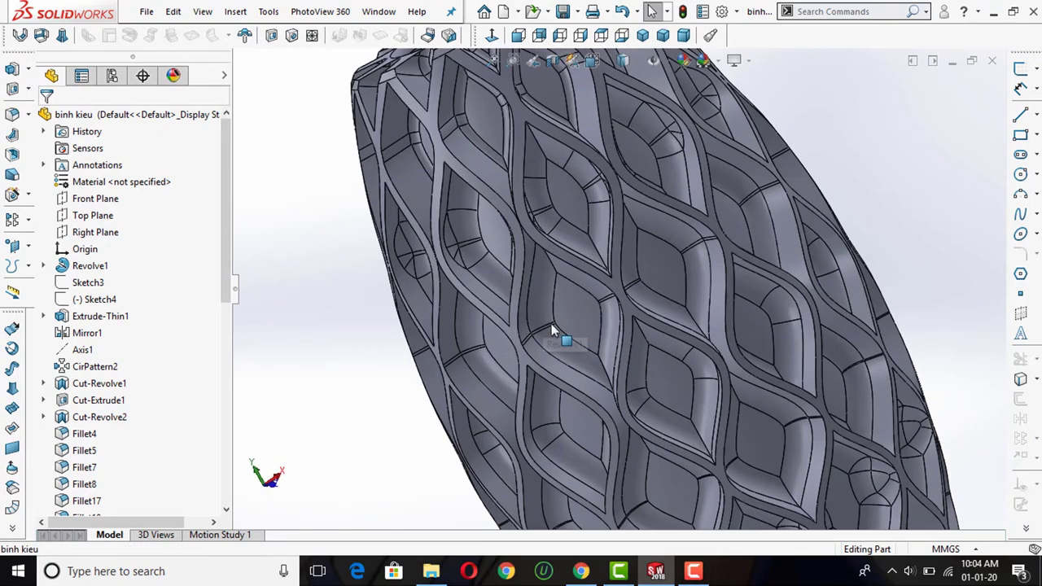
{"action": "scroll", "coordinate": [611, 291], "scroll_direction": "up", "scroll_amount": 4}
{"action": "scroll", "coordinate": [121, 376], "scroll_direction": "down", "scroll_amount": 3}
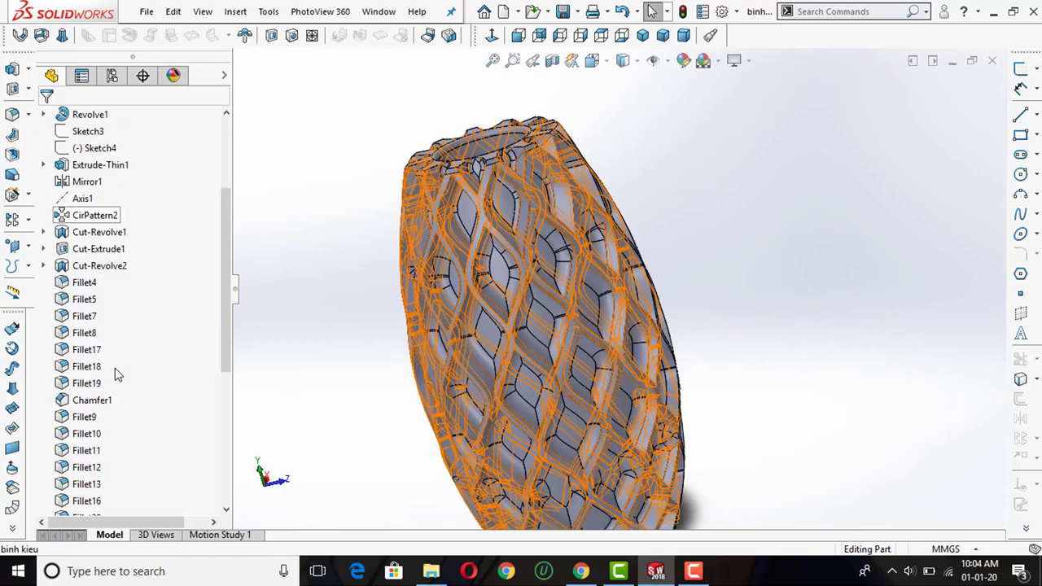
{"action": "scroll", "coordinate": [117, 373], "scroll_direction": "down", "scroll_amount": 2}
{"action": "scroll", "coordinate": [114, 375], "scroll_direction": "down", "scroll_amount": 4}
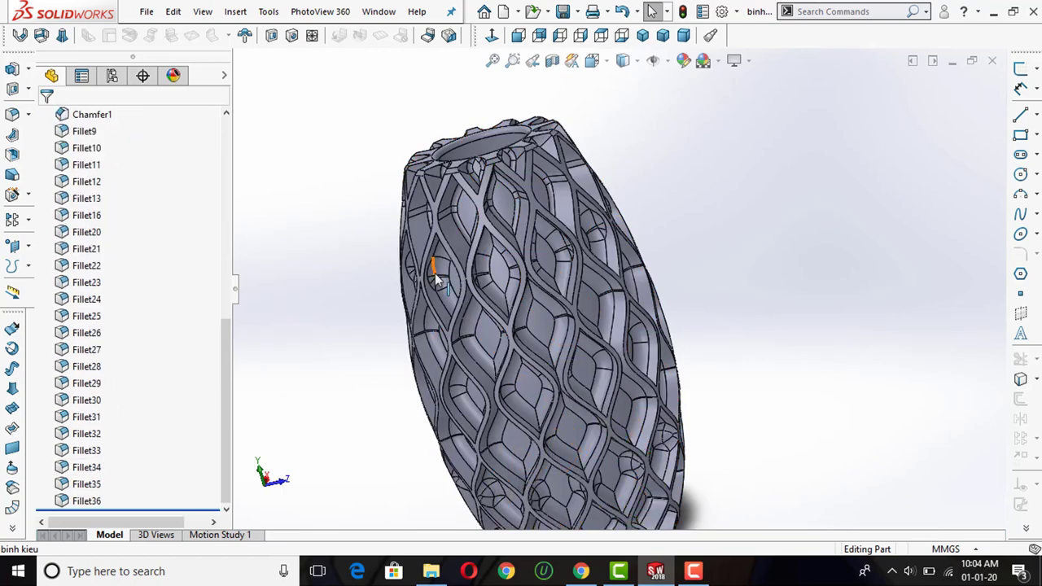
{"action": "mouse_move", "coordinate": [437, 280]}
{"action": "middle_mouse_down"}
{"action": "mouse_move", "coordinate": [601, 274]}
{"action": "mouse_move", "coordinate": [476, 419]}
{"action": "mouse_move", "coordinate": [577, 461]}
{"action": "mouse_move", "coordinate": [516, 516]}
{"action": "mouse_move", "coordinate": [366, 443]}
{"action": "mouse_move", "coordinate": [377, 389]}
{"action": "mouse_move", "coordinate": [349, 291]}
{"action": "mouse_move", "coordinate": [407, 268]}
{"action": "mouse_move", "coordinate": [400, 346]}
{"action": "mouse_move", "coordinate": [365, 244]}
{"action": "mouse_move", "coordinate": [386, 261]}
{"action": "mouse_move", "coordinate": [532, 225]}
{"action": "mouse_move", "coordinate": [570, 268]}
{"action": "mouse_move", "coordinate": [576, 305]}
{"action": "middle_mouse_up"}
{"action": "scroll", "coordinate": [581, 272], "scroll_direction": "down", "scroll_amount": 2}
{"action": "scroll", "coordinate": [584, 288], "scroll_direction": "up", "scroll_amount": 3}
{"action": "scroll", "coordinate": [377, 390], "scroll_direction": "down", "scroll_amount": 5}
{"action": "scroll", "coordinate": [570, 268], "scroll_direction": "up", "scroll_amount": 3}
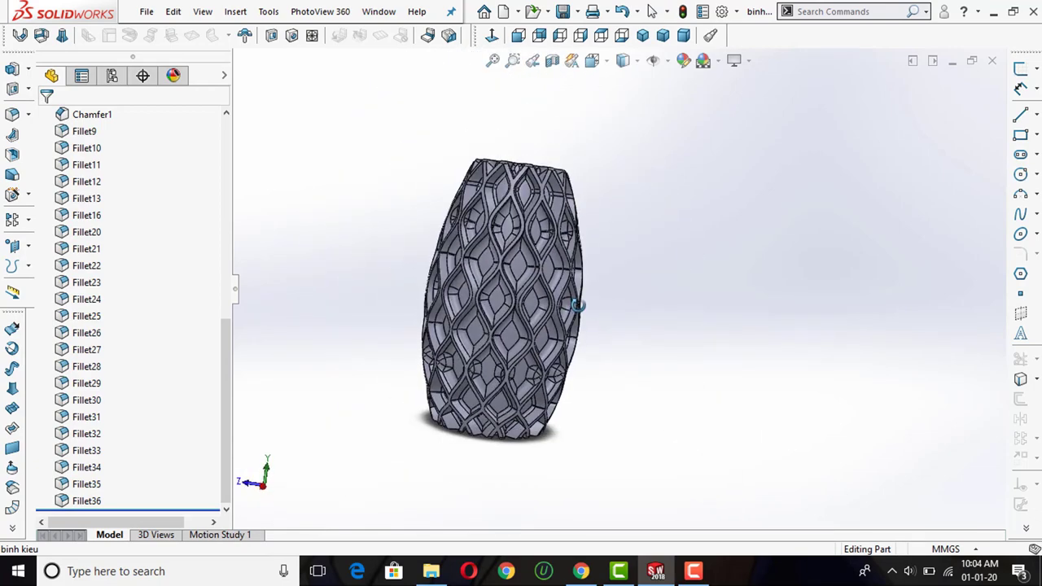
{"action": "scroll", "coordinate": [577, 306], "scroll_direction": "down", "scroll_amount": 3}
{"action": "scroll", "coordinate": [619, 325], "scroll_direction": "down", "scroll_amount": 2}
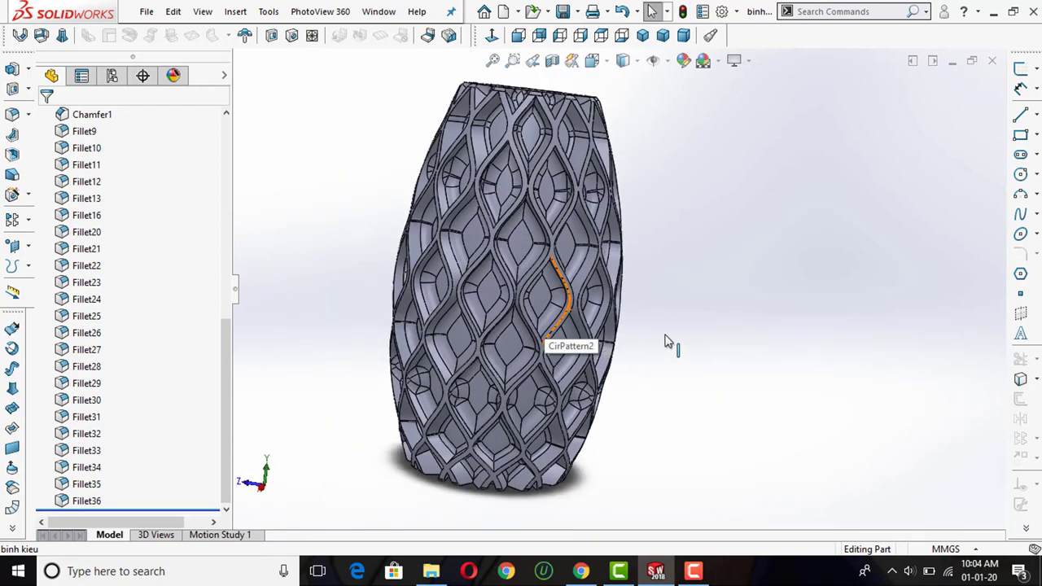